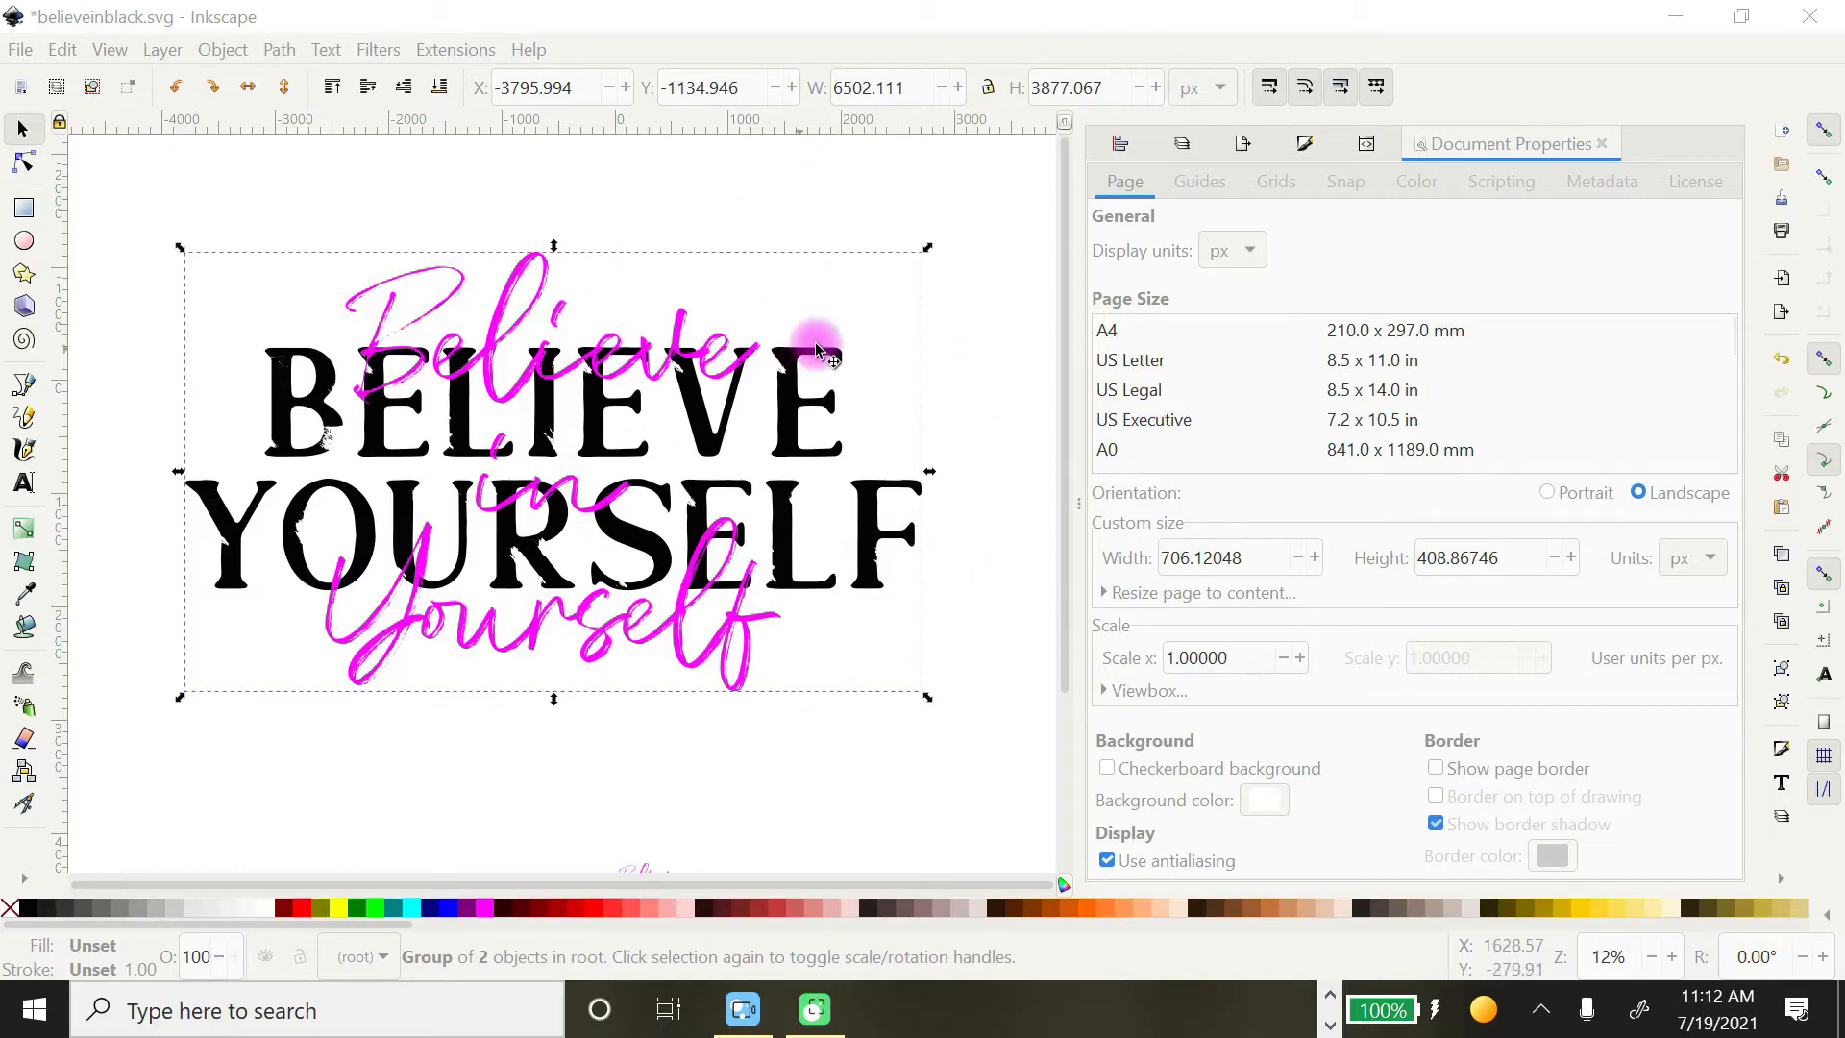
# Lock the width-to-height ratio for the grouped Believe in Yourself design and move the group down slightly.
pyautogui.click(988, 88)
pyautogui.click(989, 89)
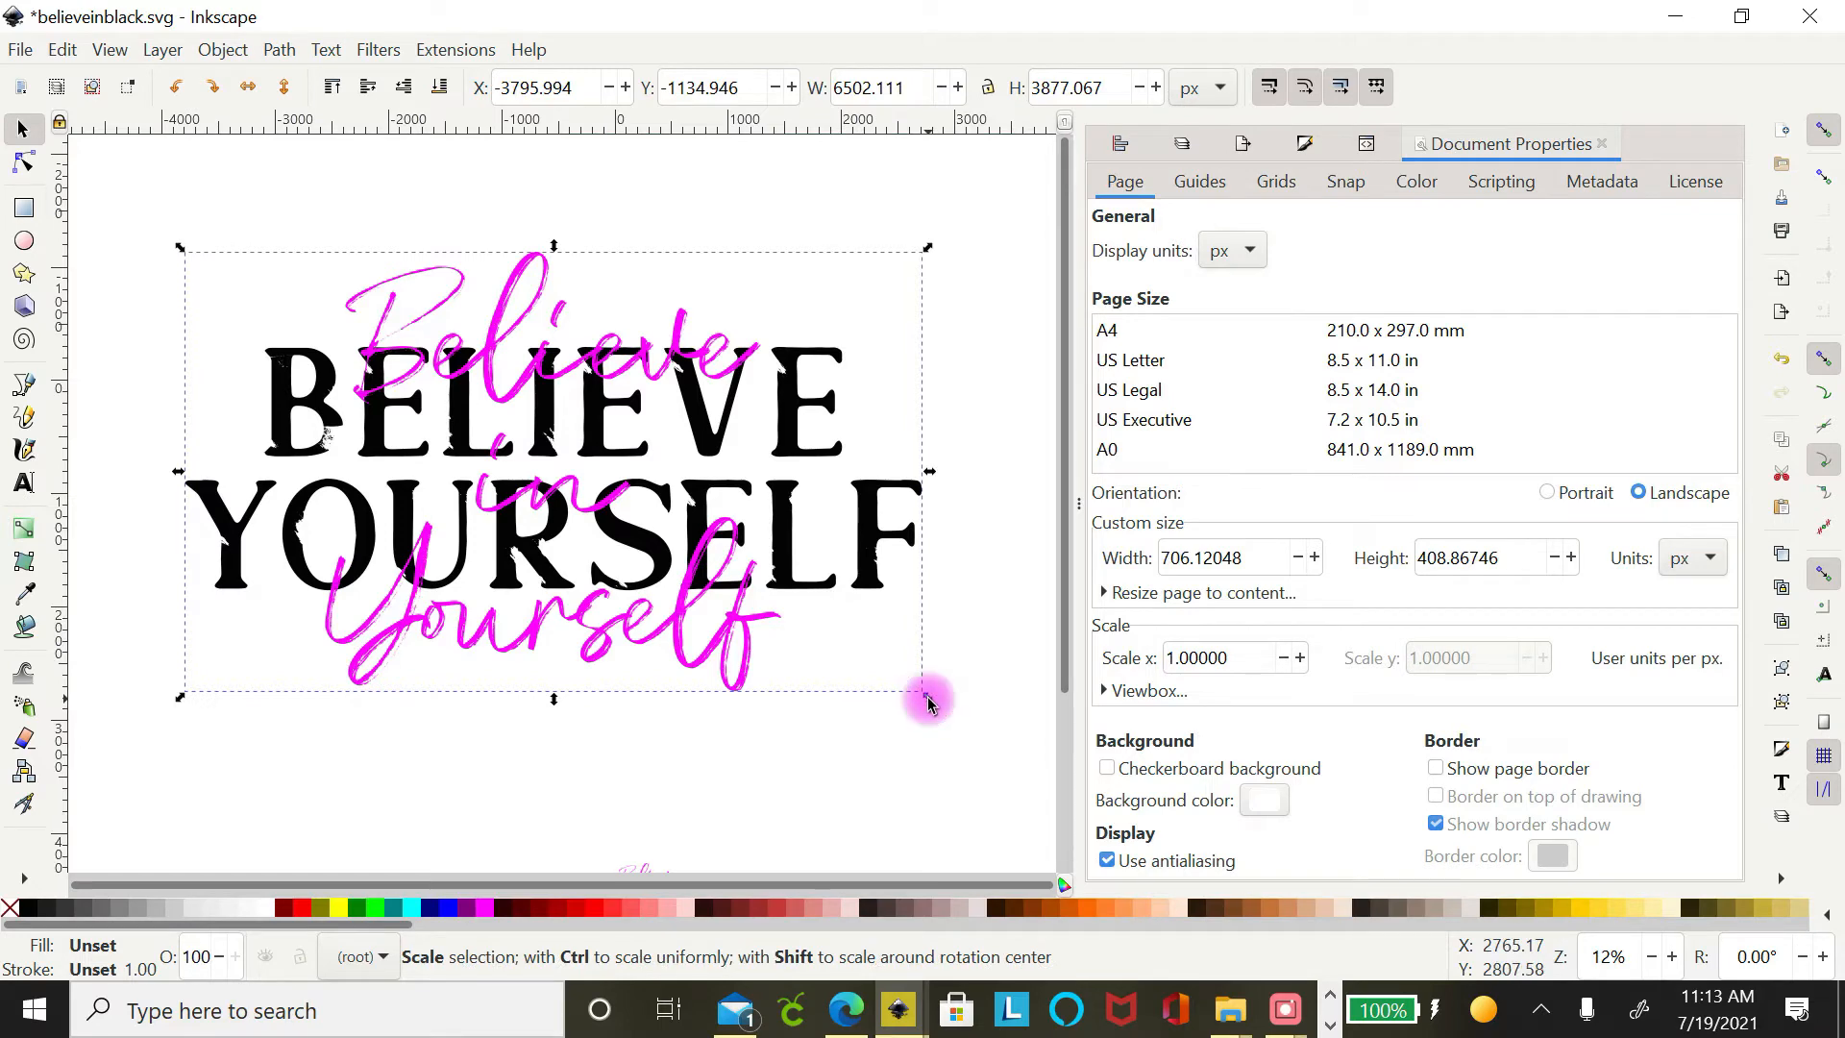
pyautogui.moveTo(927, 702); pyautogui.dragTo(1017, 689)
pyautogui.click(1783, 367)
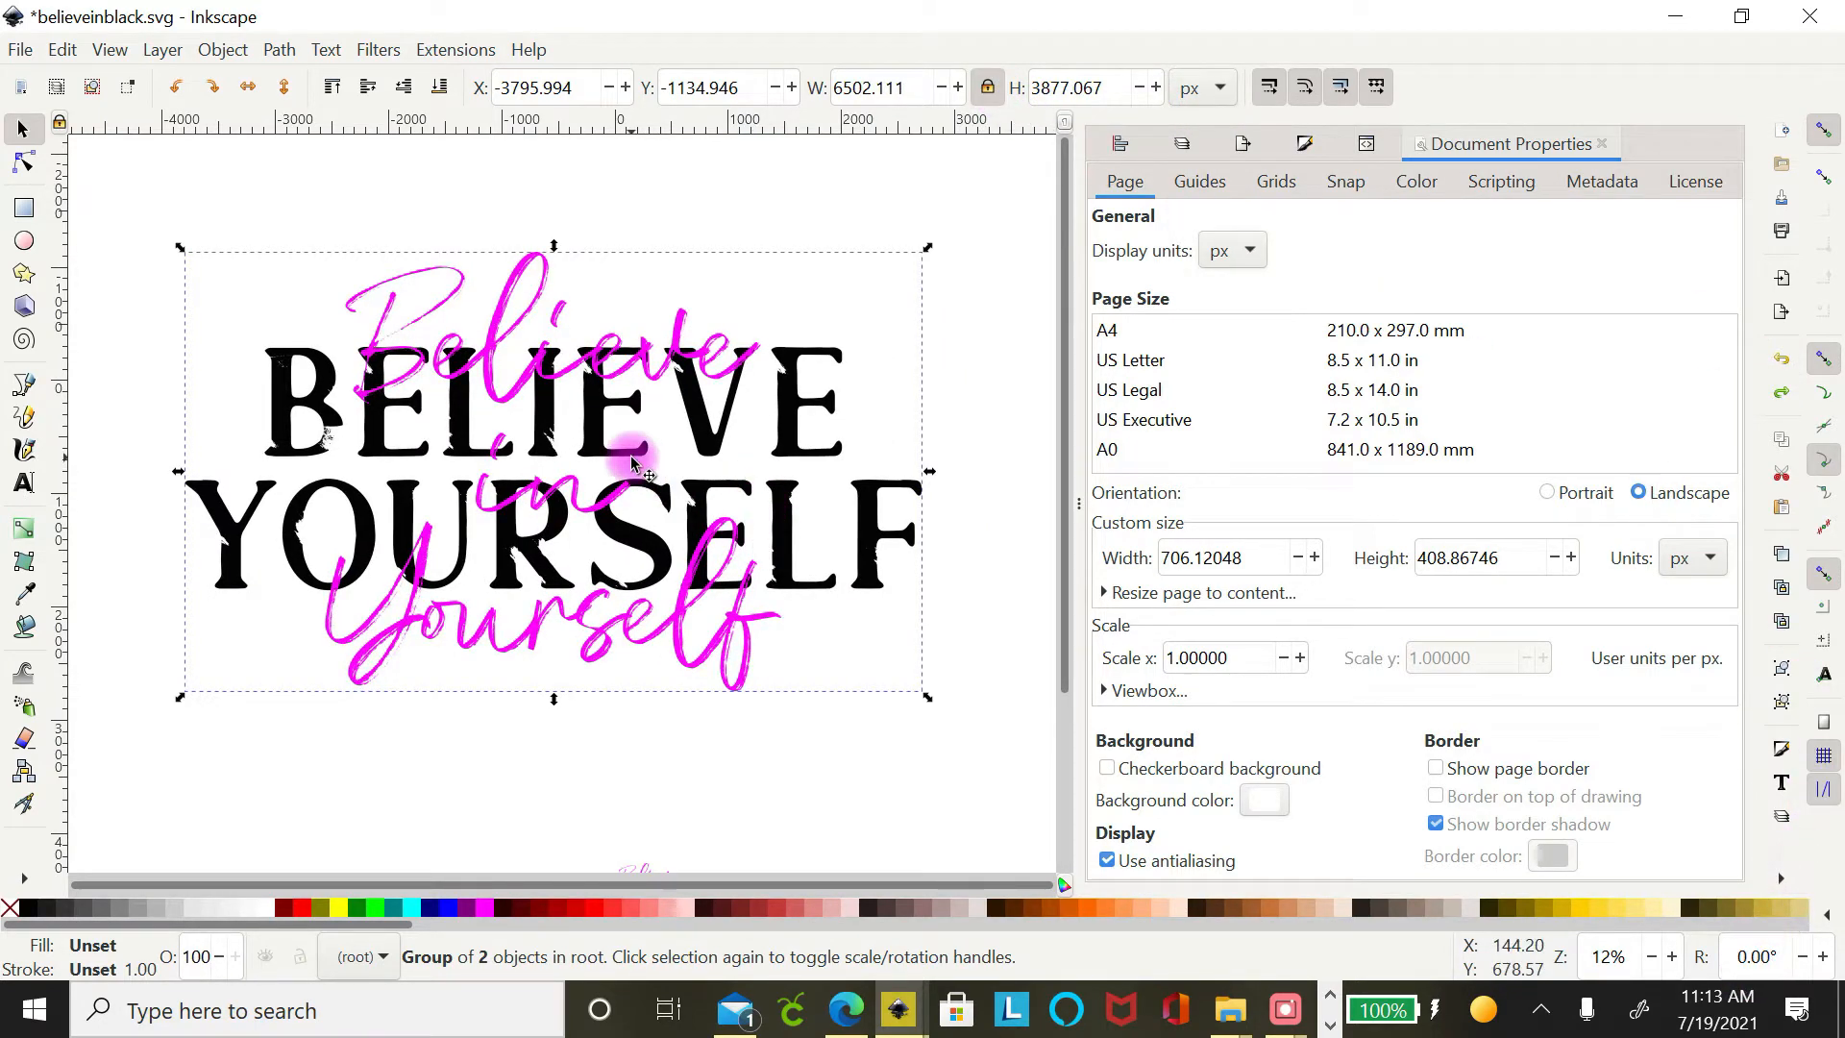
pyautogui.moveTo(631, 464); pyautogui.dragTo(663, 572)
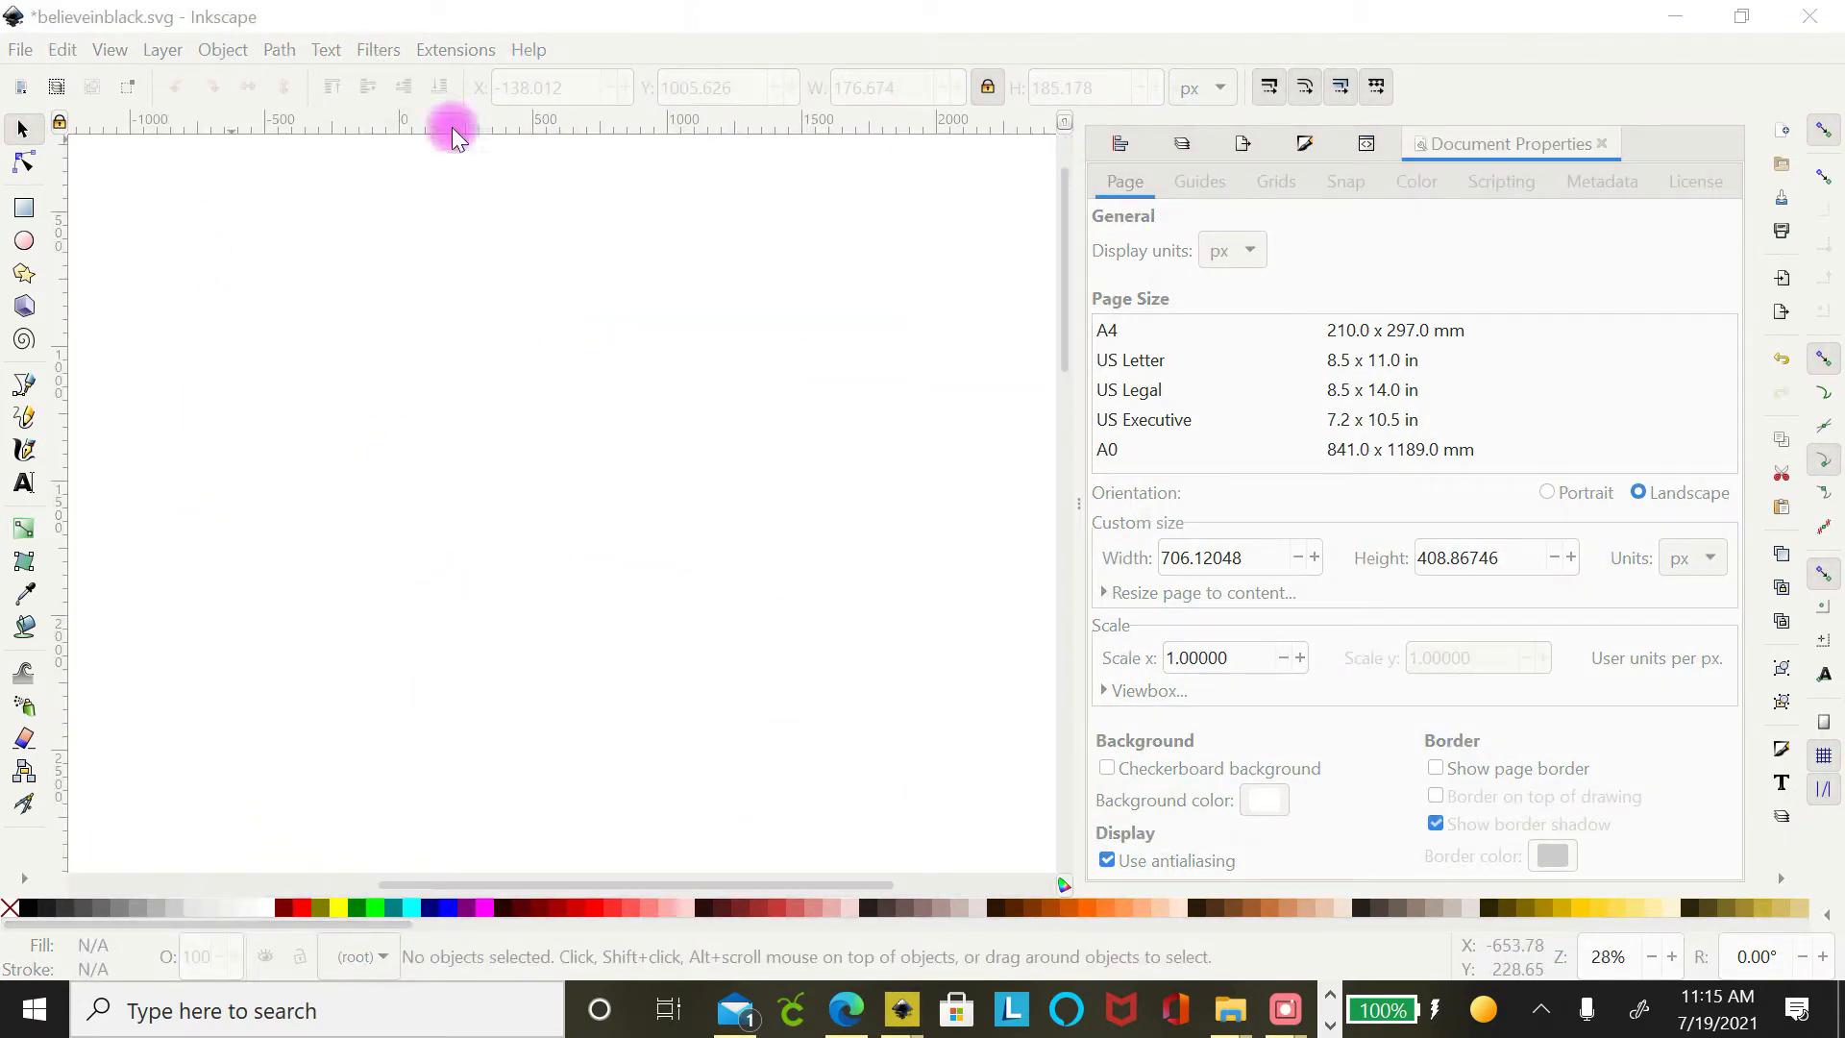
# Open the Align and Distribute options.
pyautogui.click(278, 50)
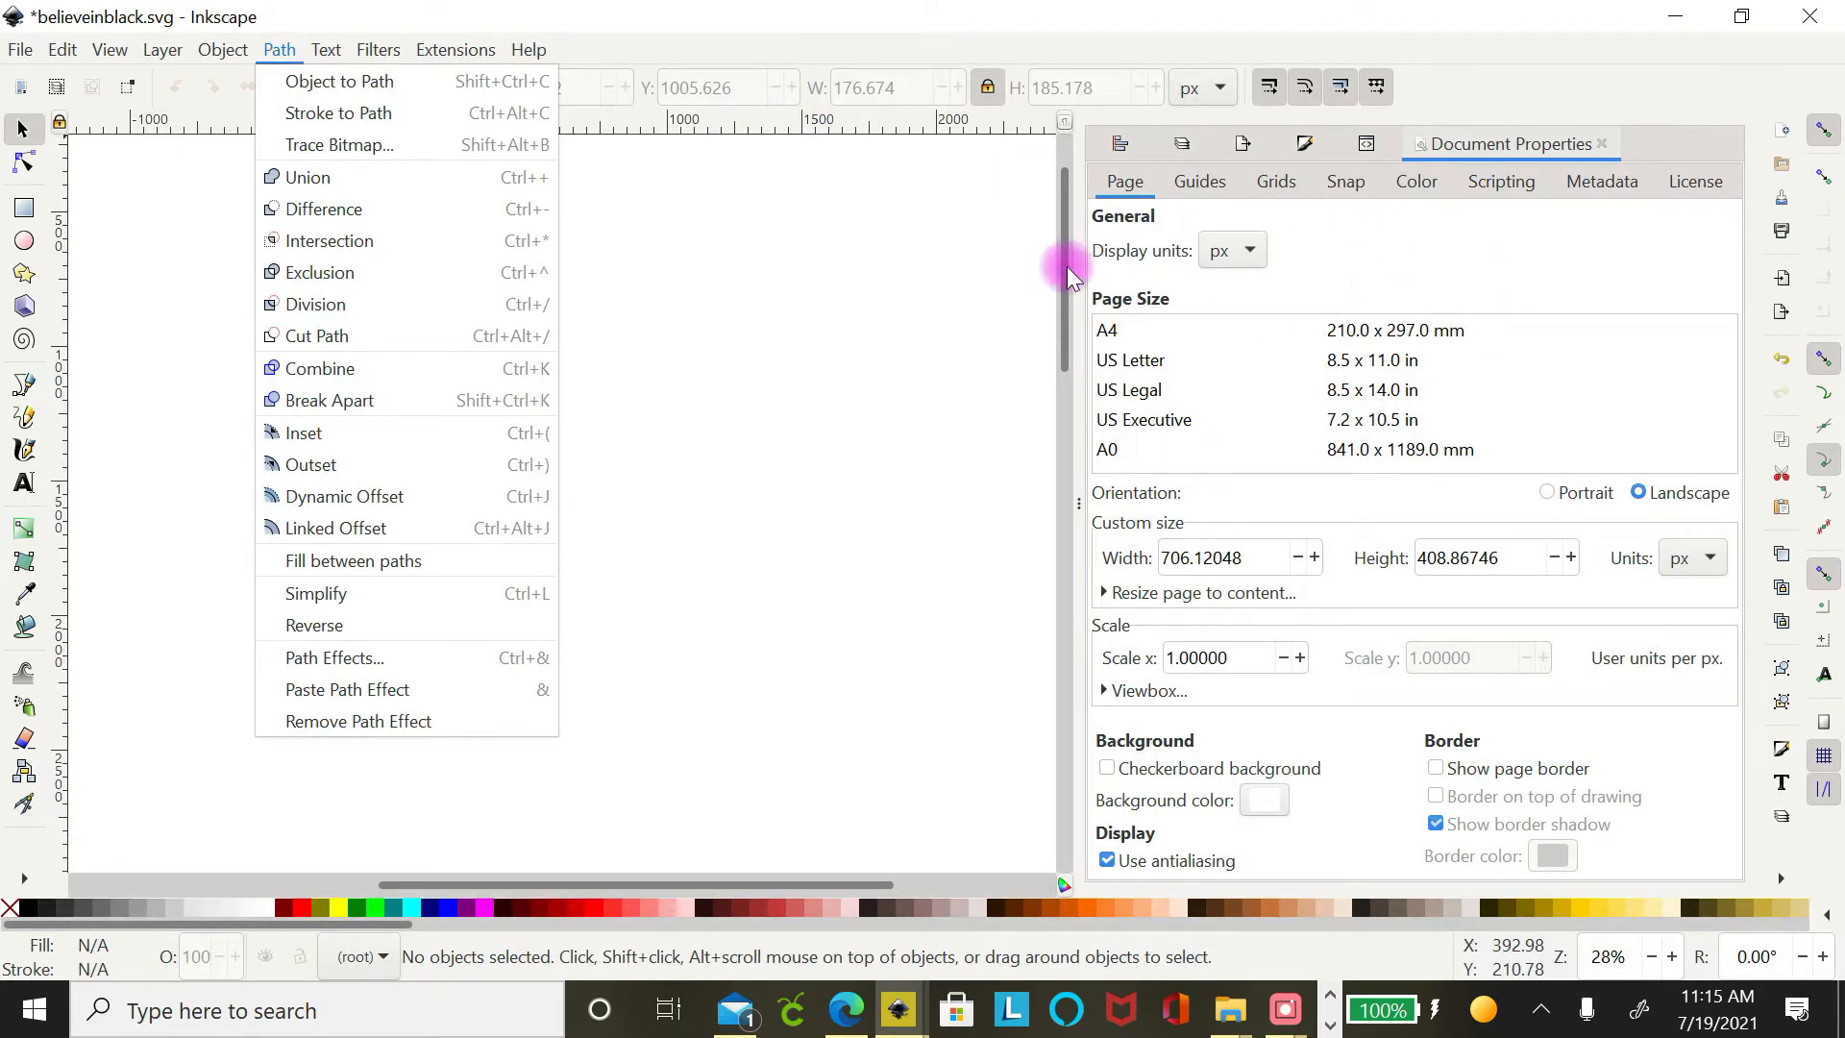
pyautogui.click(663, 4)
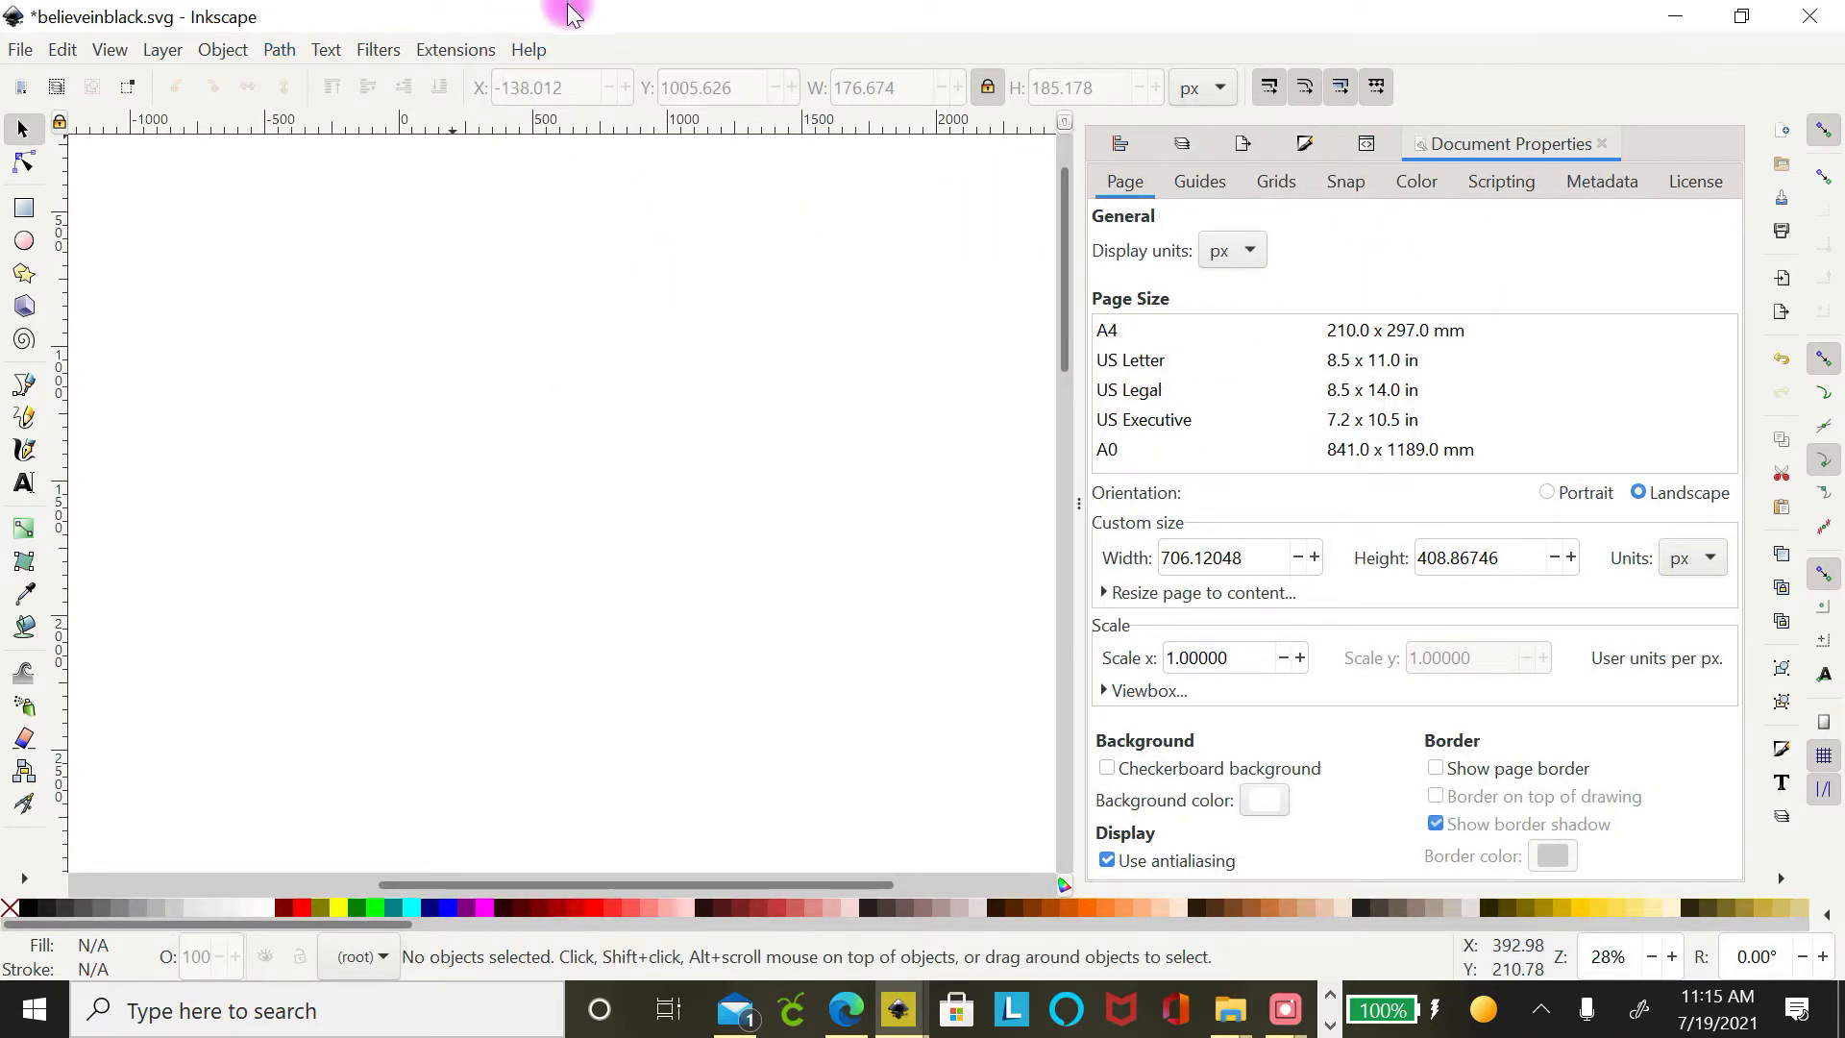
pyautogui.click(223, 50)
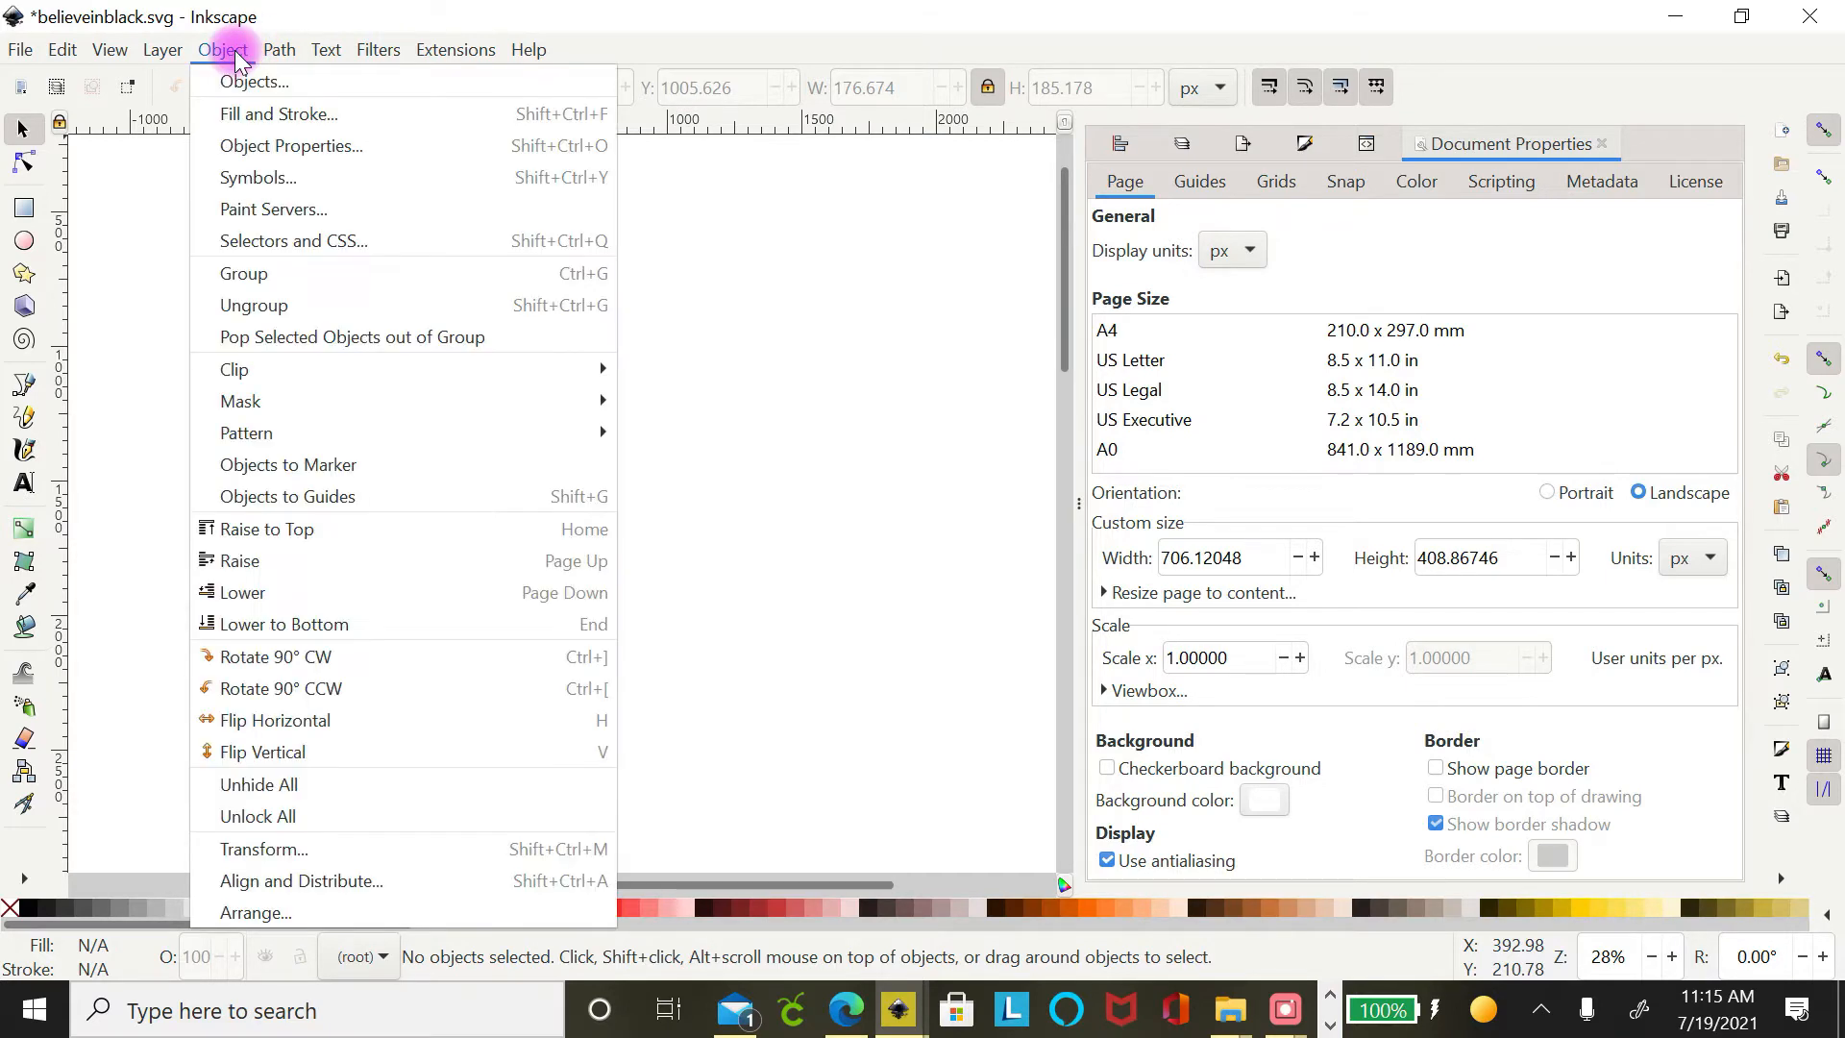
pyautogui.click(321, 880)
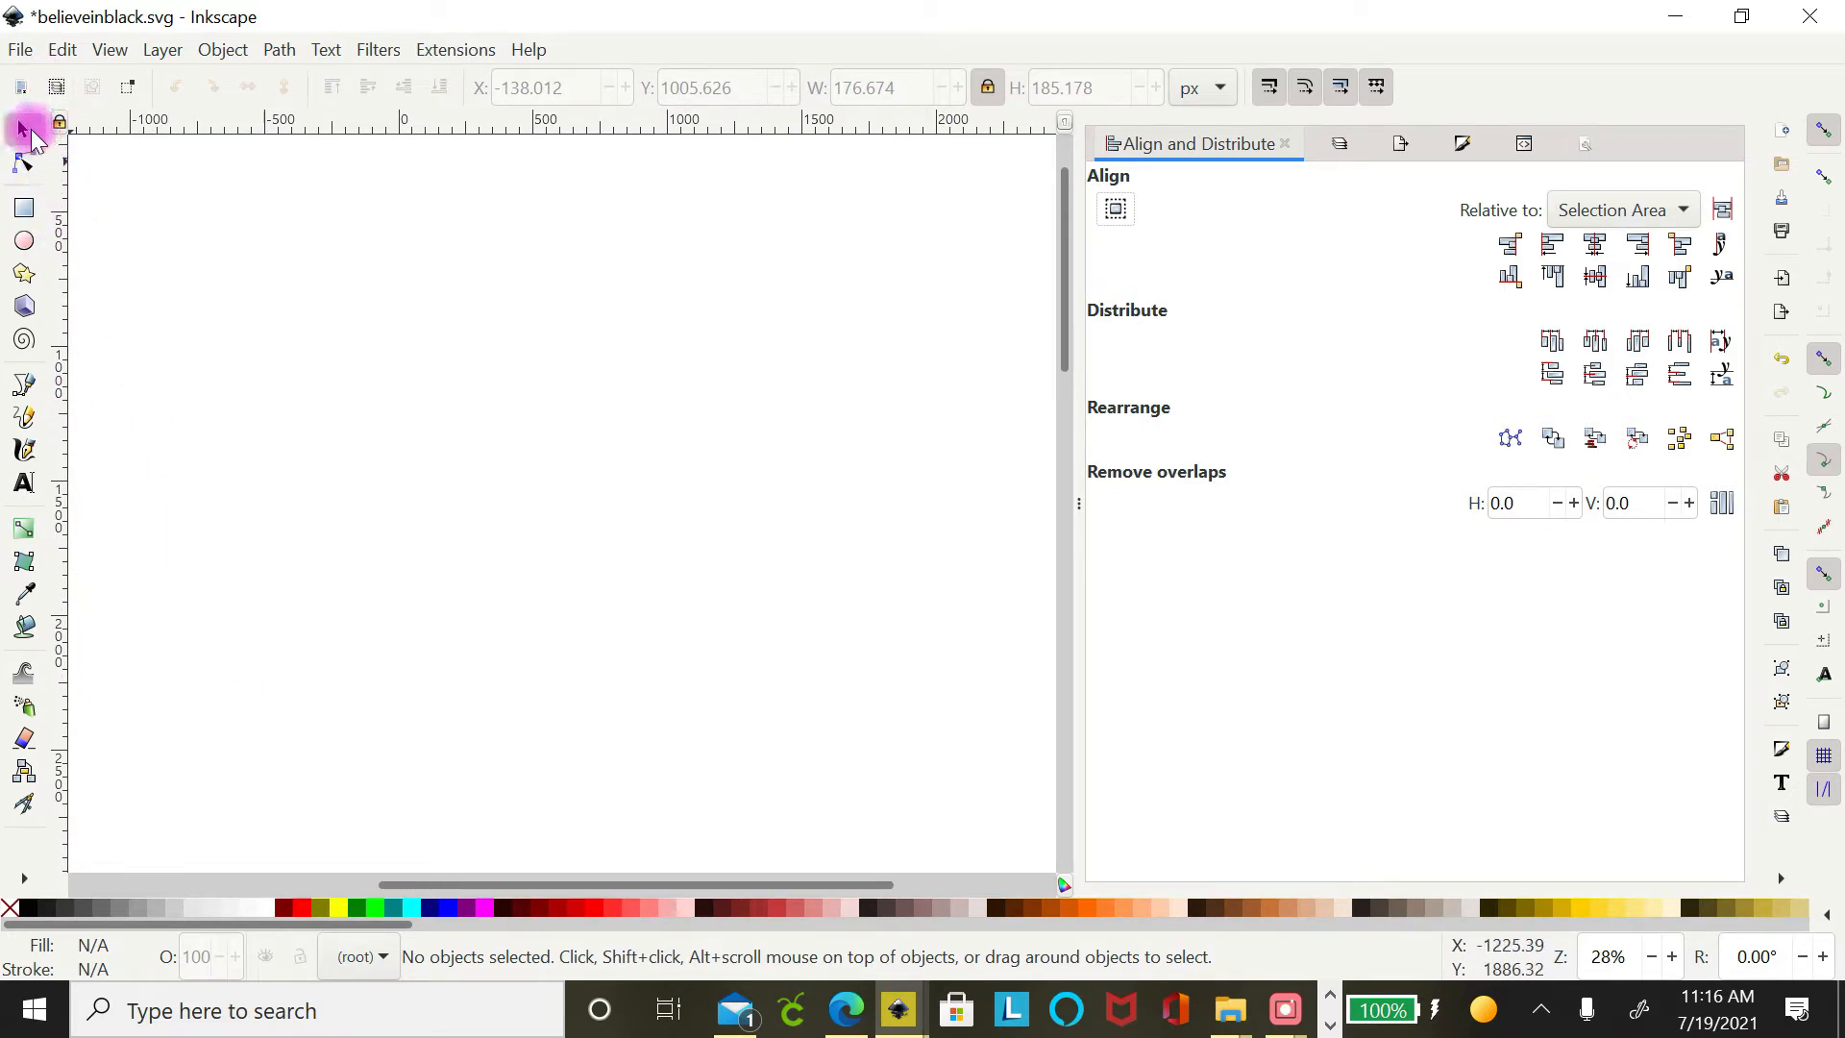
# Create a flowed text frame on the empty canvas and enter Believe in it.
pyautogui.click(24, 484)
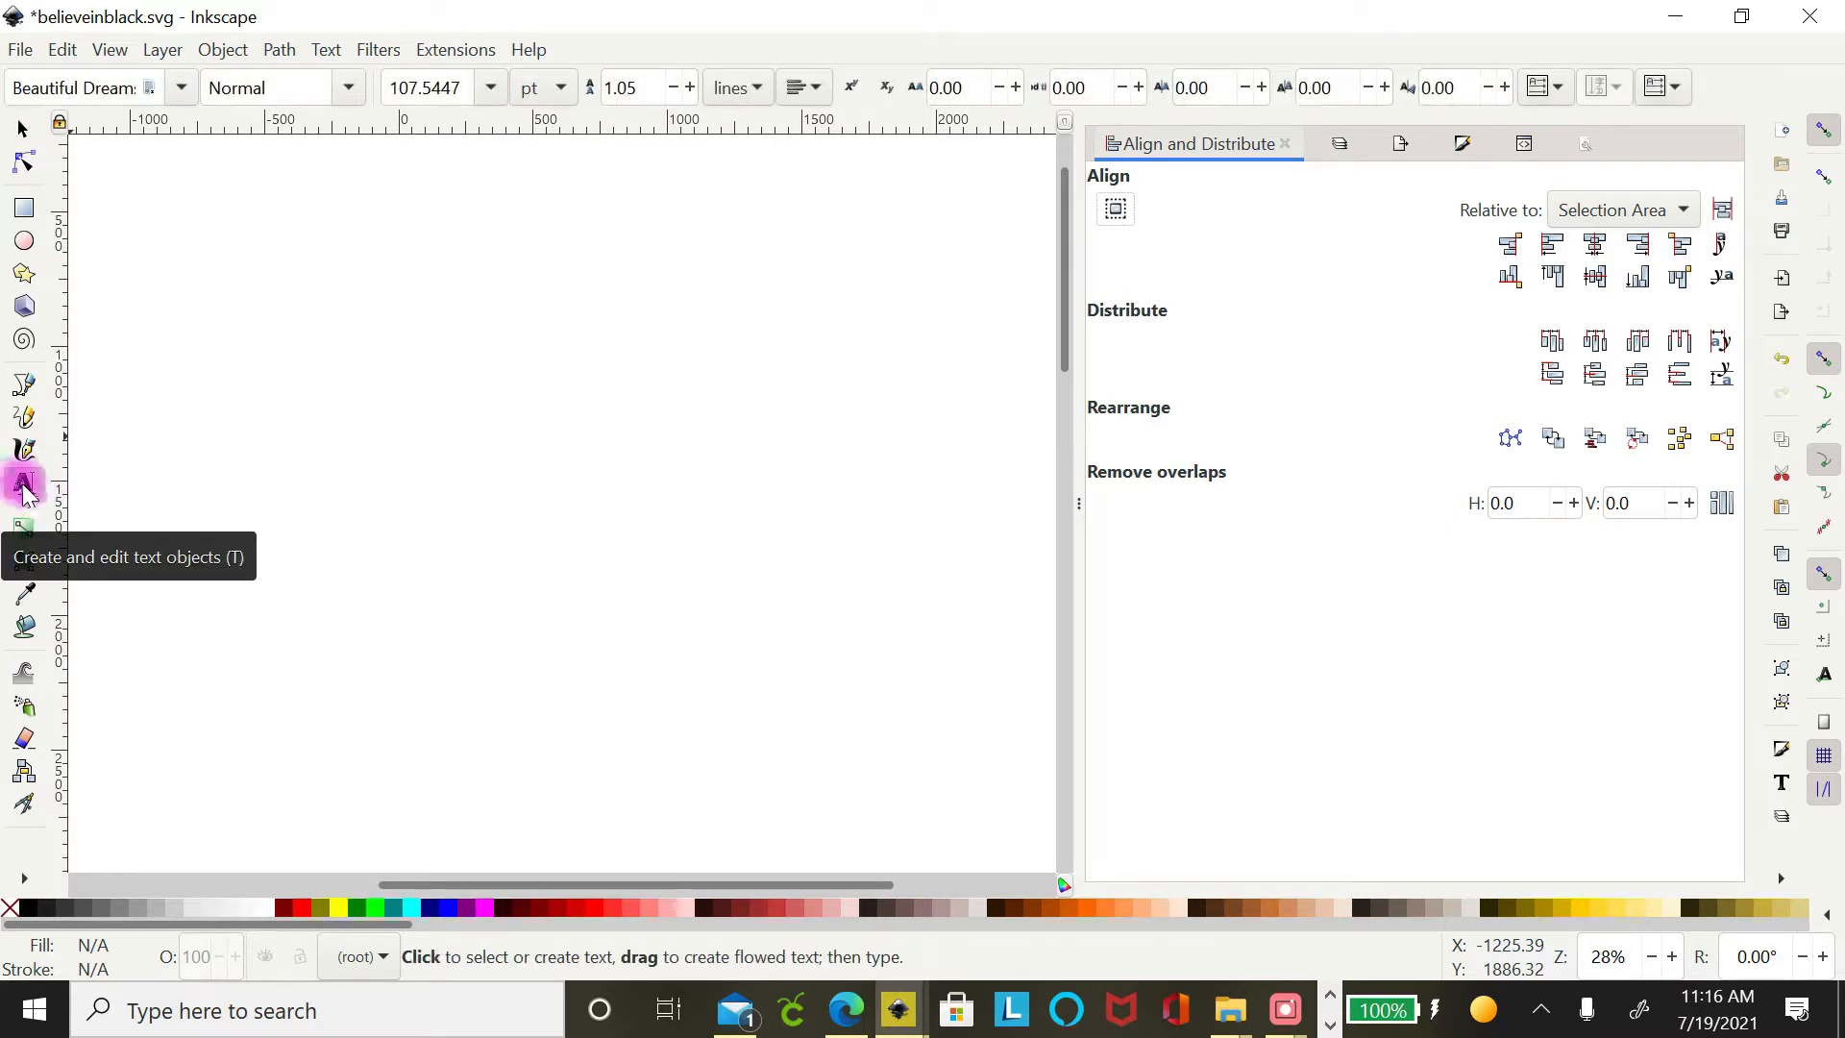
pyautogui.moveTo(121, 327); pyautogui.dragTo(612, 526)
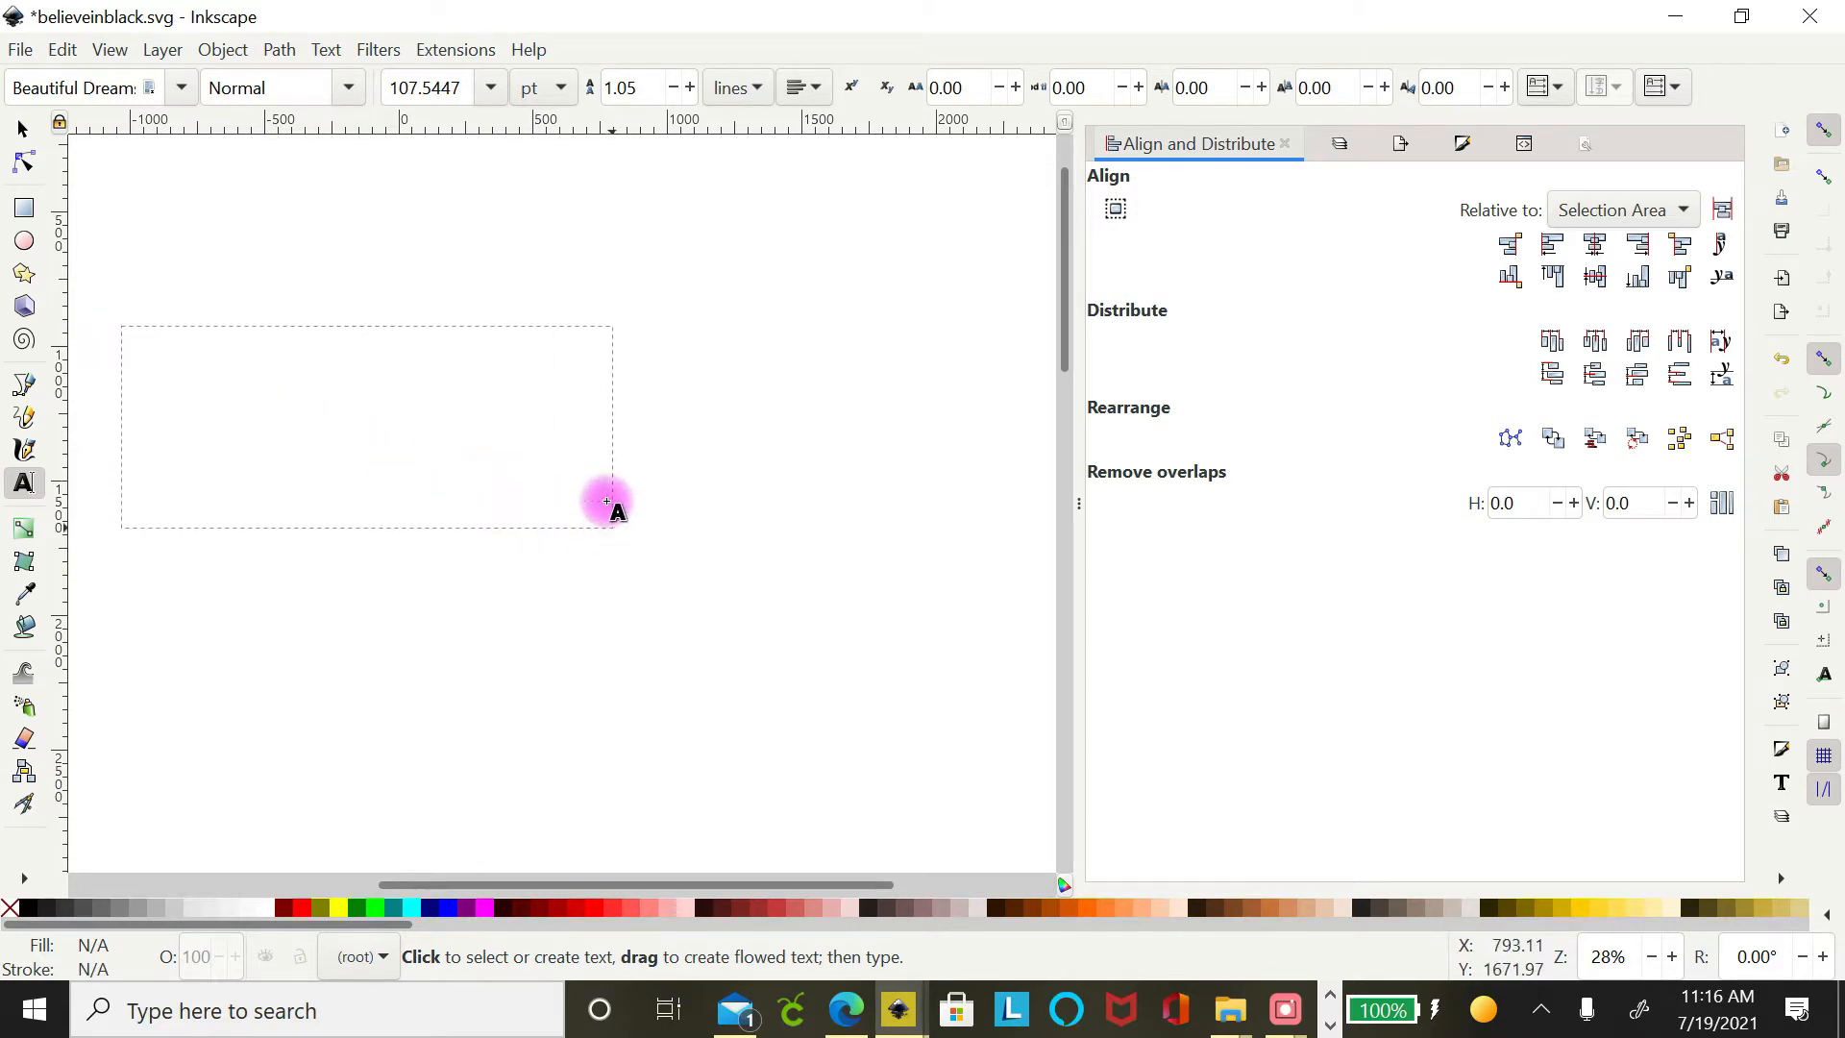
pyautogui.write('Believe')
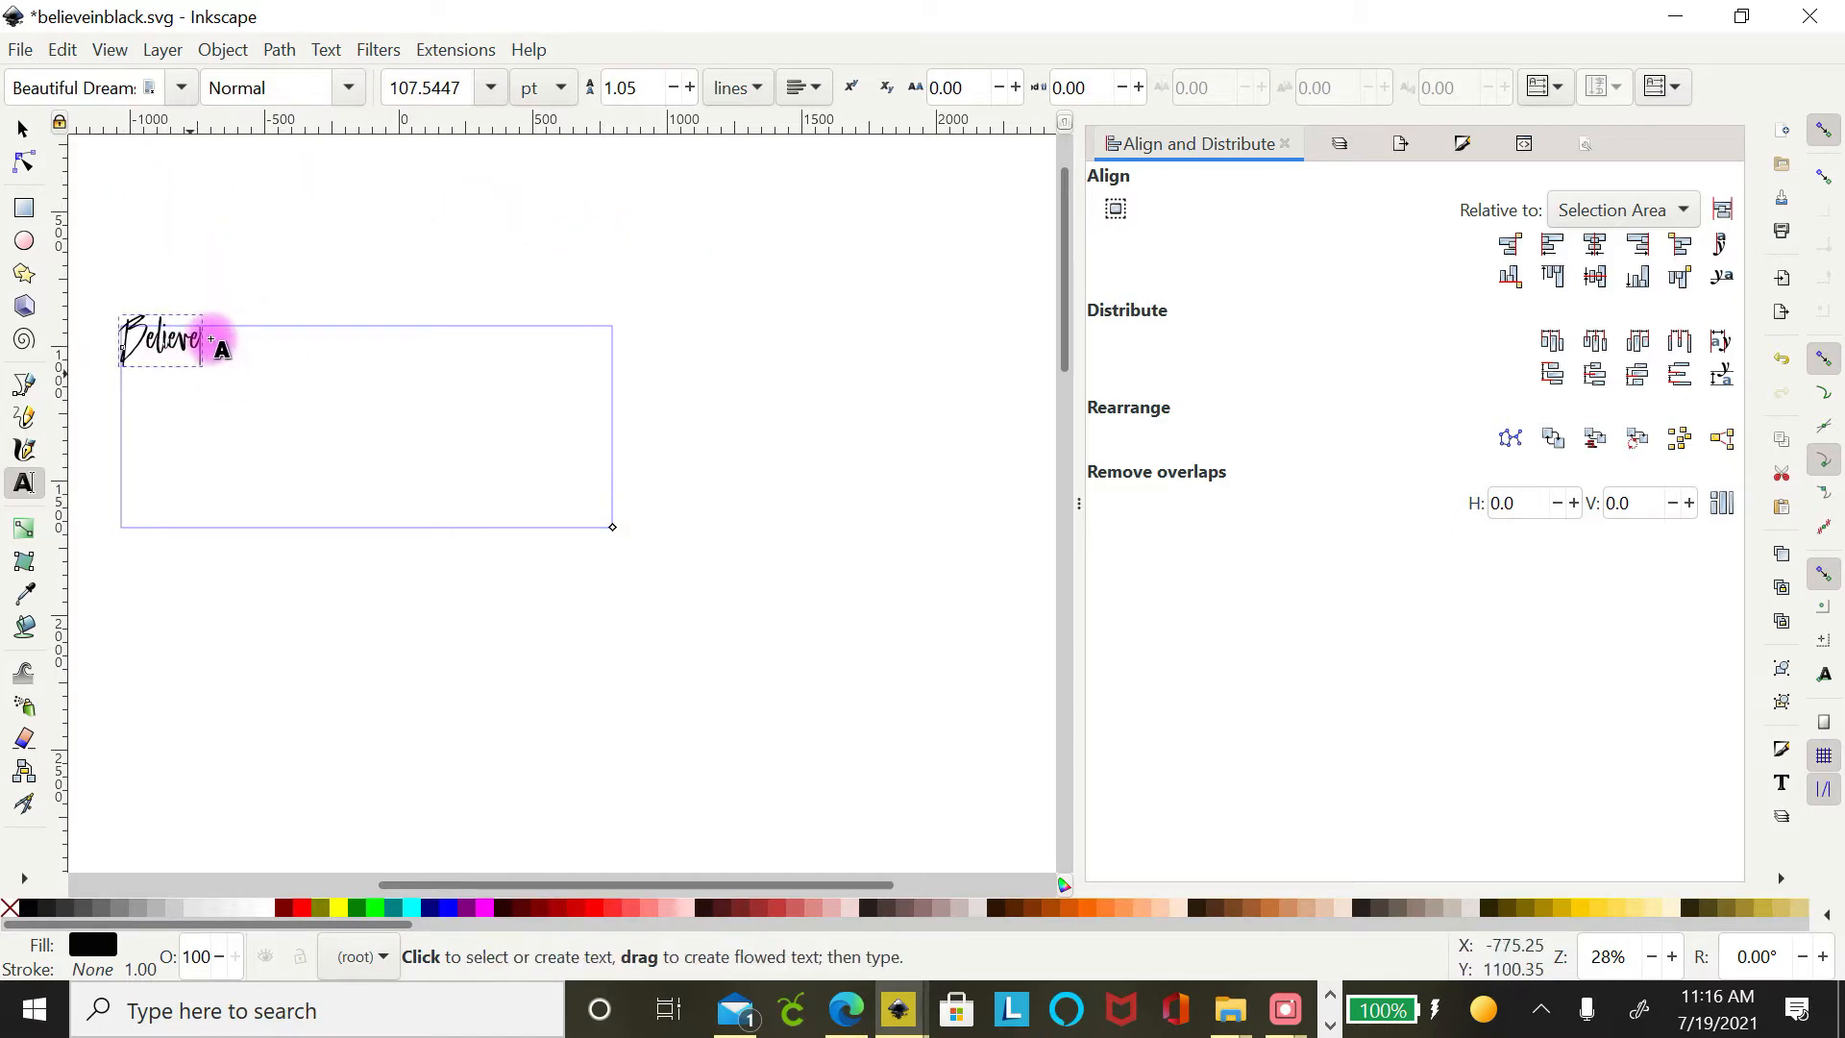
# Change the font of the Believe text from the script face to DianaWebber Caps.
pyautogui.click(182, 93)
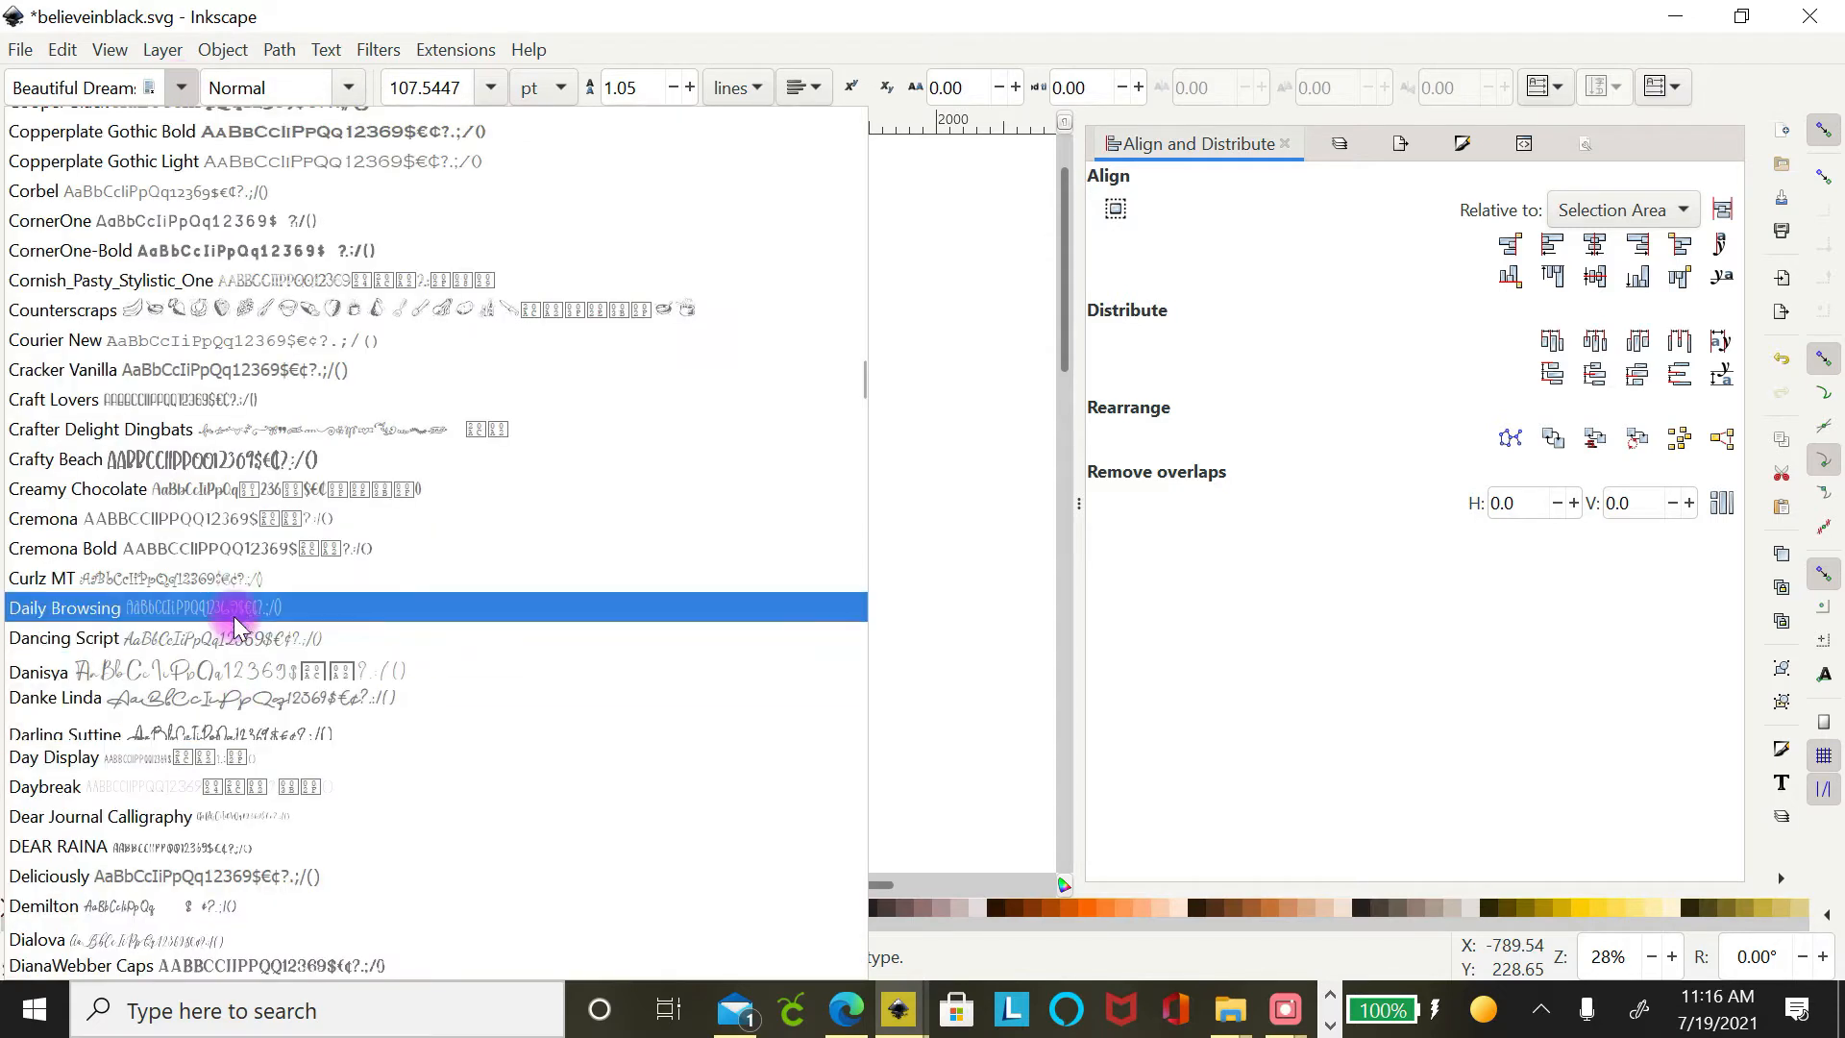
pyautogui.click(126, 95)
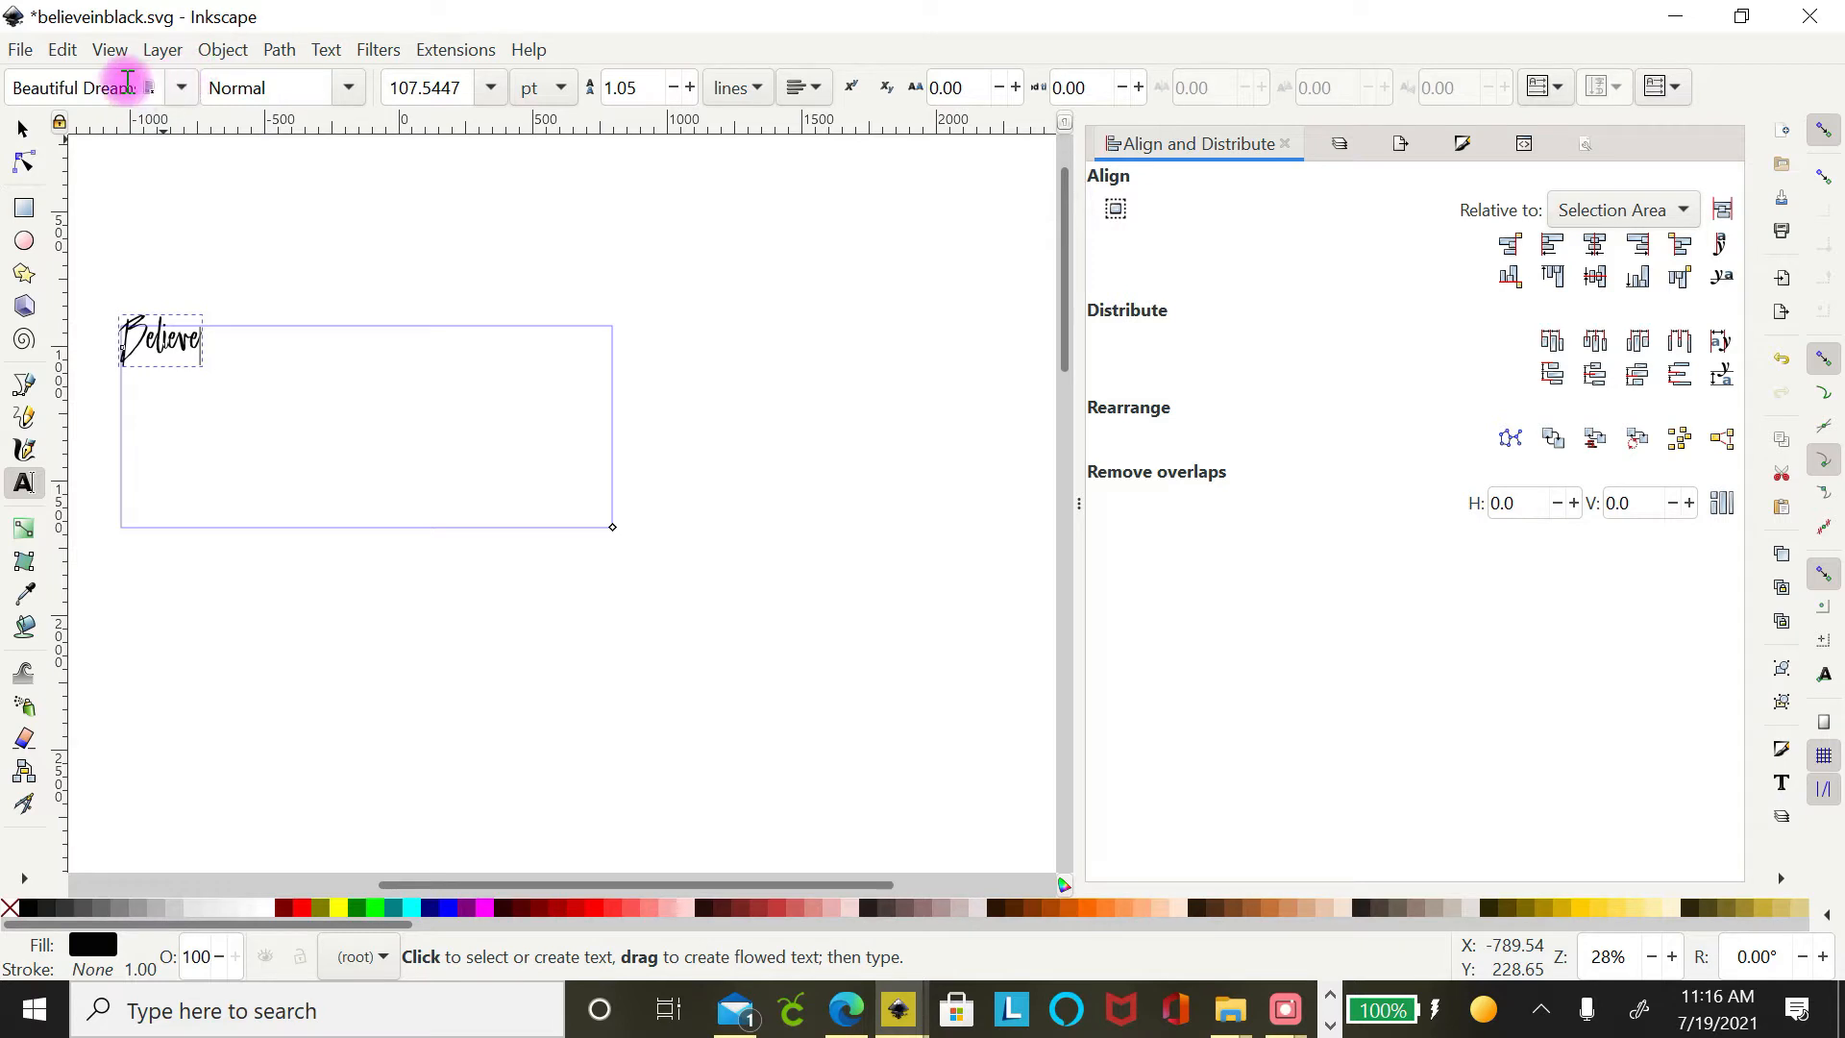
pyautogui.click(179, 88)
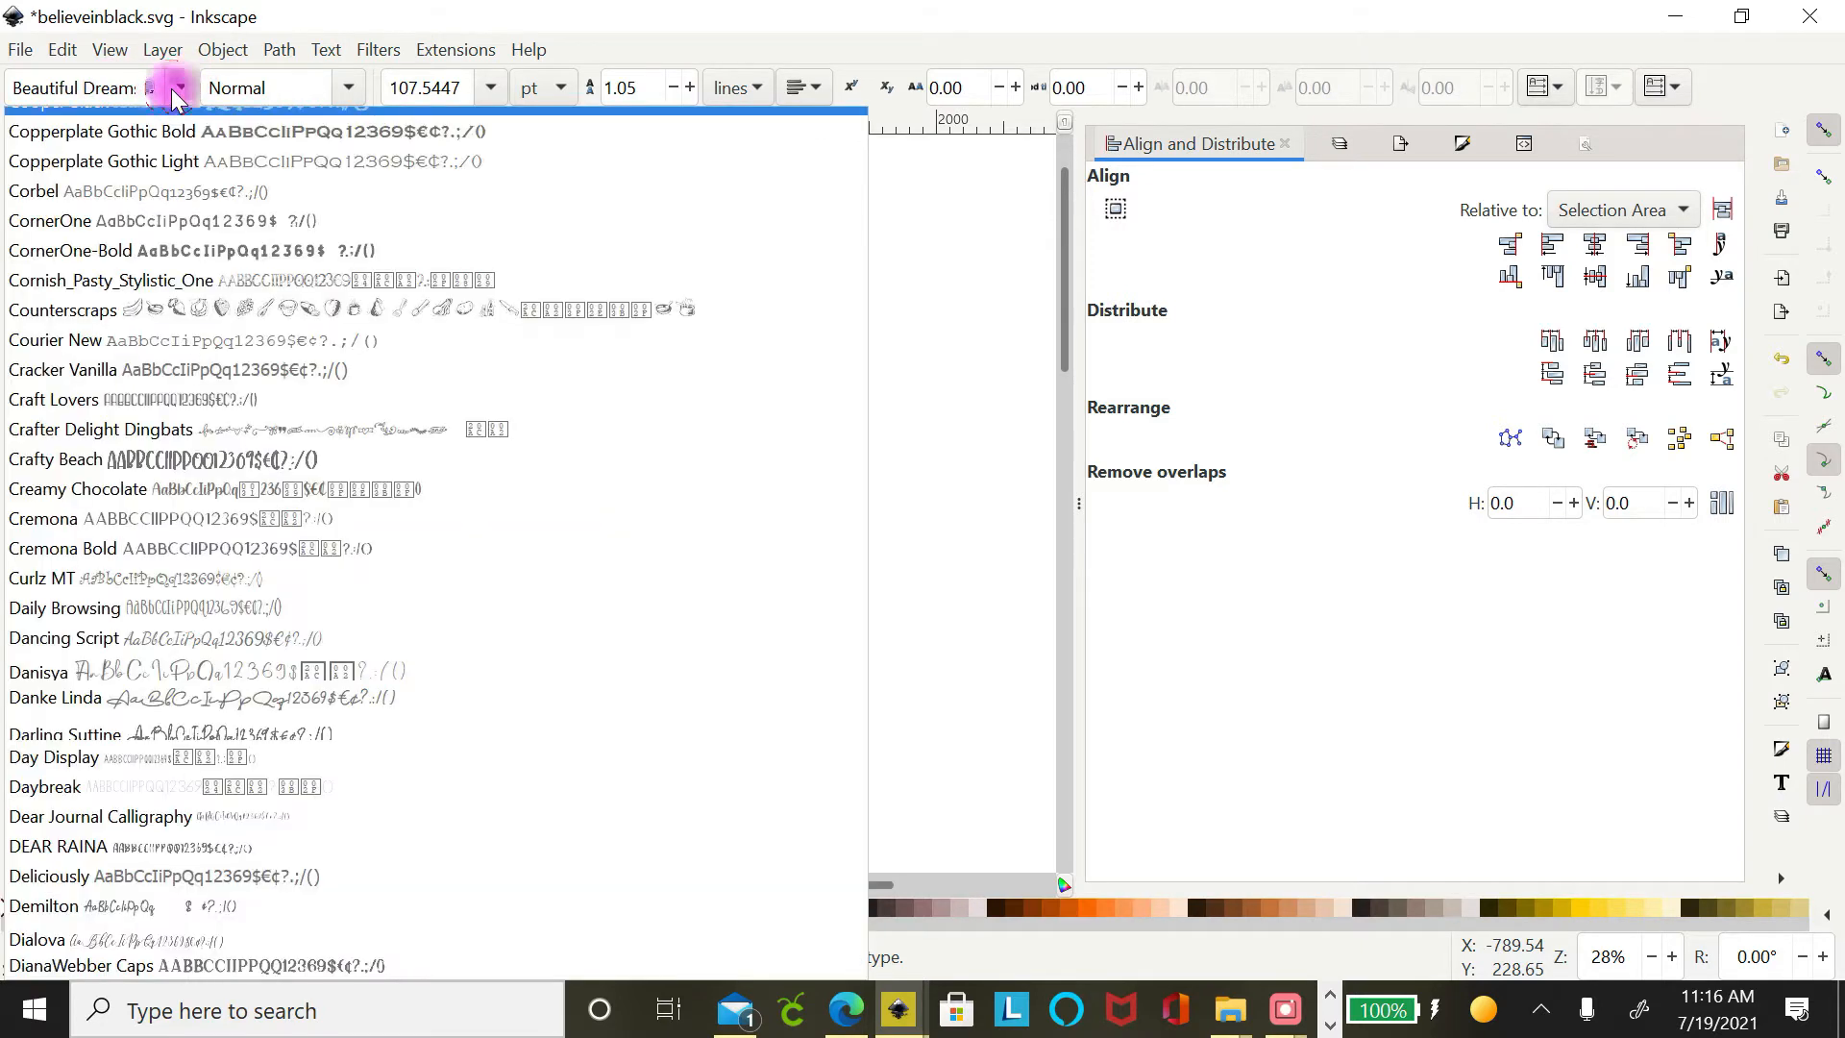
pyautogui.click(113, 93)
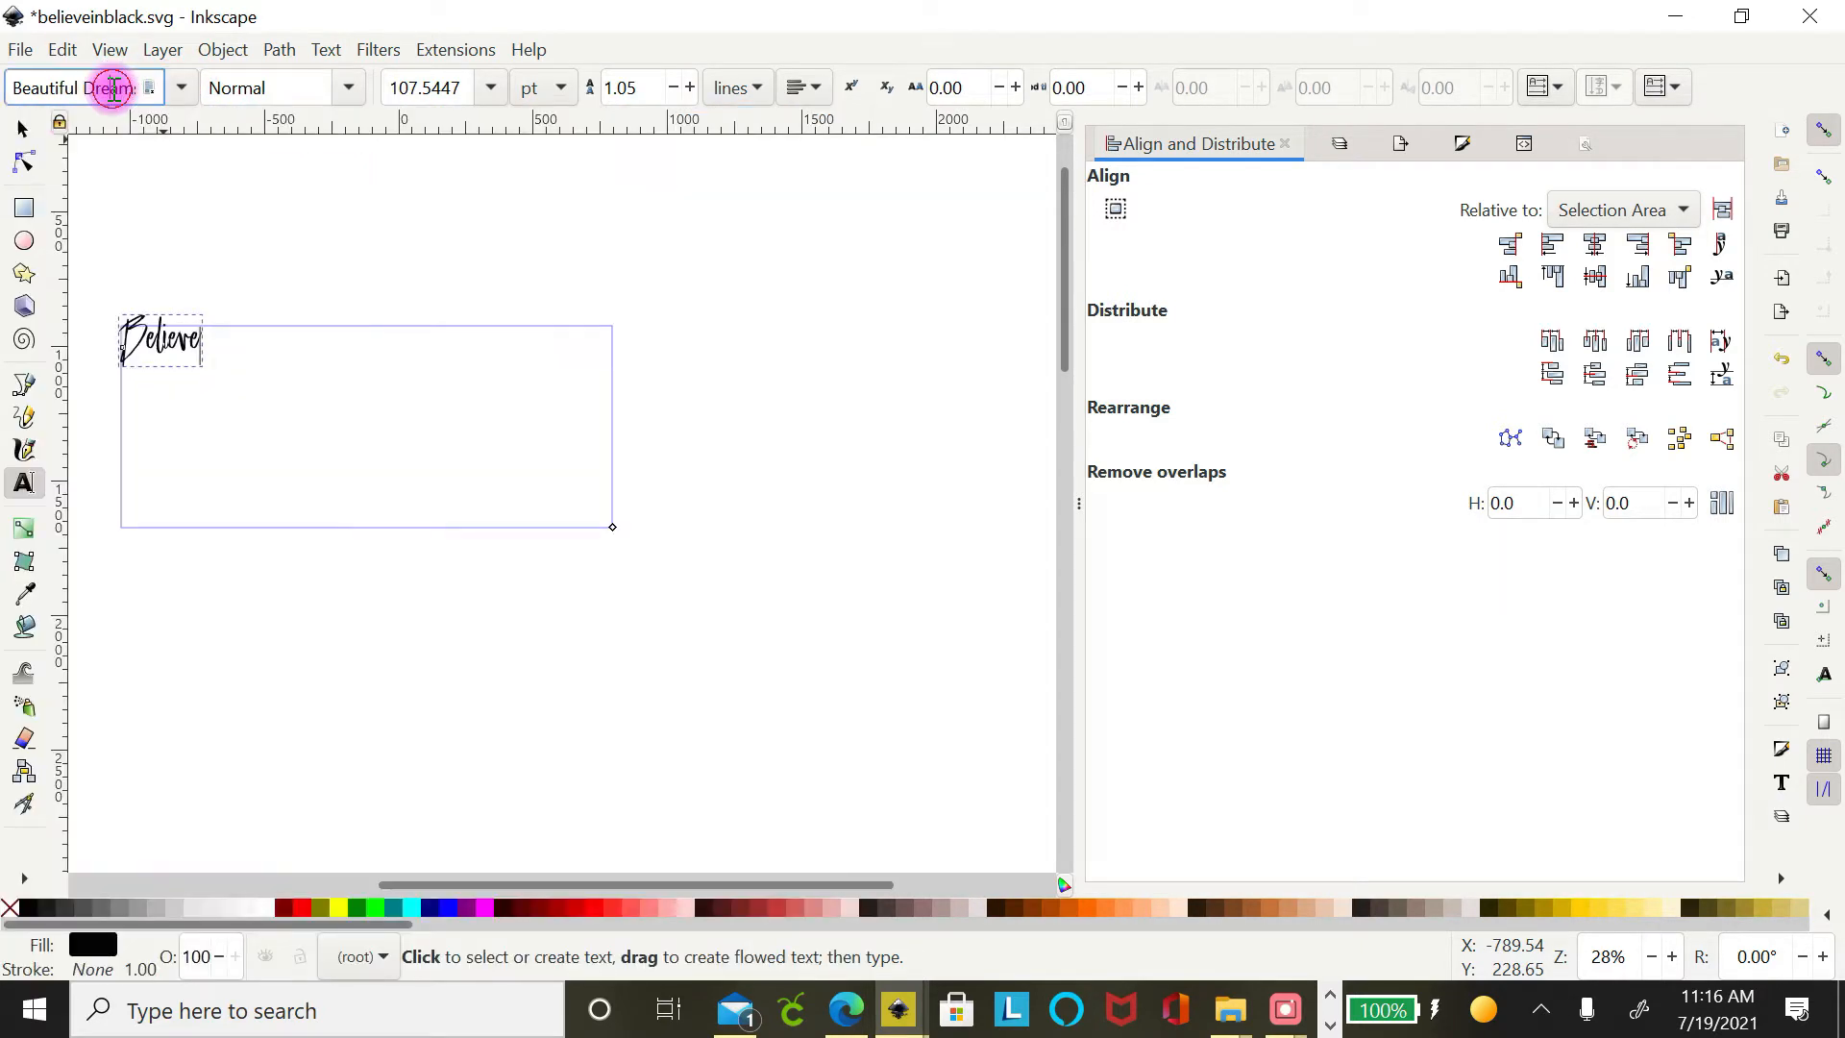
pyautogui.press('BackSpace')
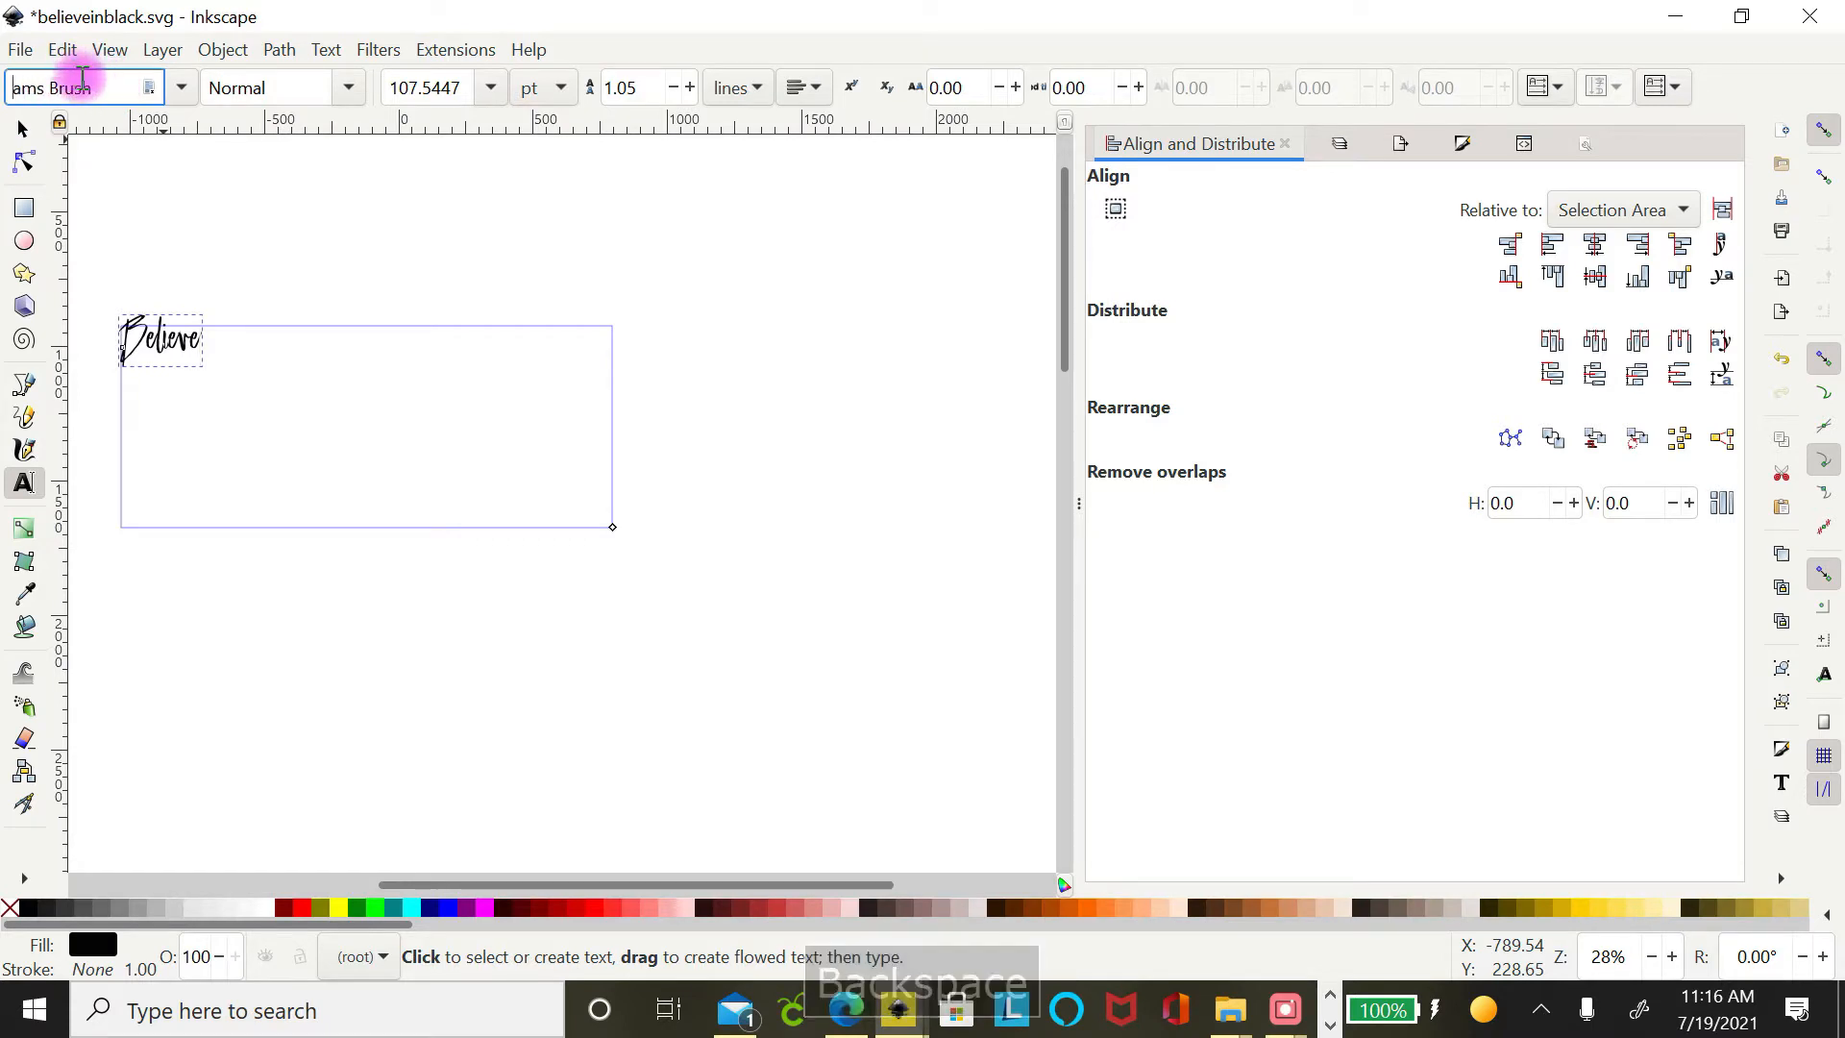
pyautogui.press('BackSpace')
pyautogui.press('BackSpace')
pyautogui.press('BackSpace')
pyautogui.press('BackSpace')
pyautogui.press('BackSpace')
pyautogui.press('BackSpace')
pyautogui.press('BackSpace')
pyautogui.press('BackSpace')
pyautogui.press('BackSpace')
pyautogui.press('BackSpace')
pyautogui.press('BackSpace')
pyautogui.press('BackSpace')
pyautogui.press('BackSpace')
pyautogui.press('BackSpace')
pyautogui.press('BackSpace')
pyautogui.press('BackSpace')
pyautogui.press('BackSpace')
pyautogui.press('BackSpace')
pyautogui.press('BackSpace')
pyautogui.press('BackSpace')
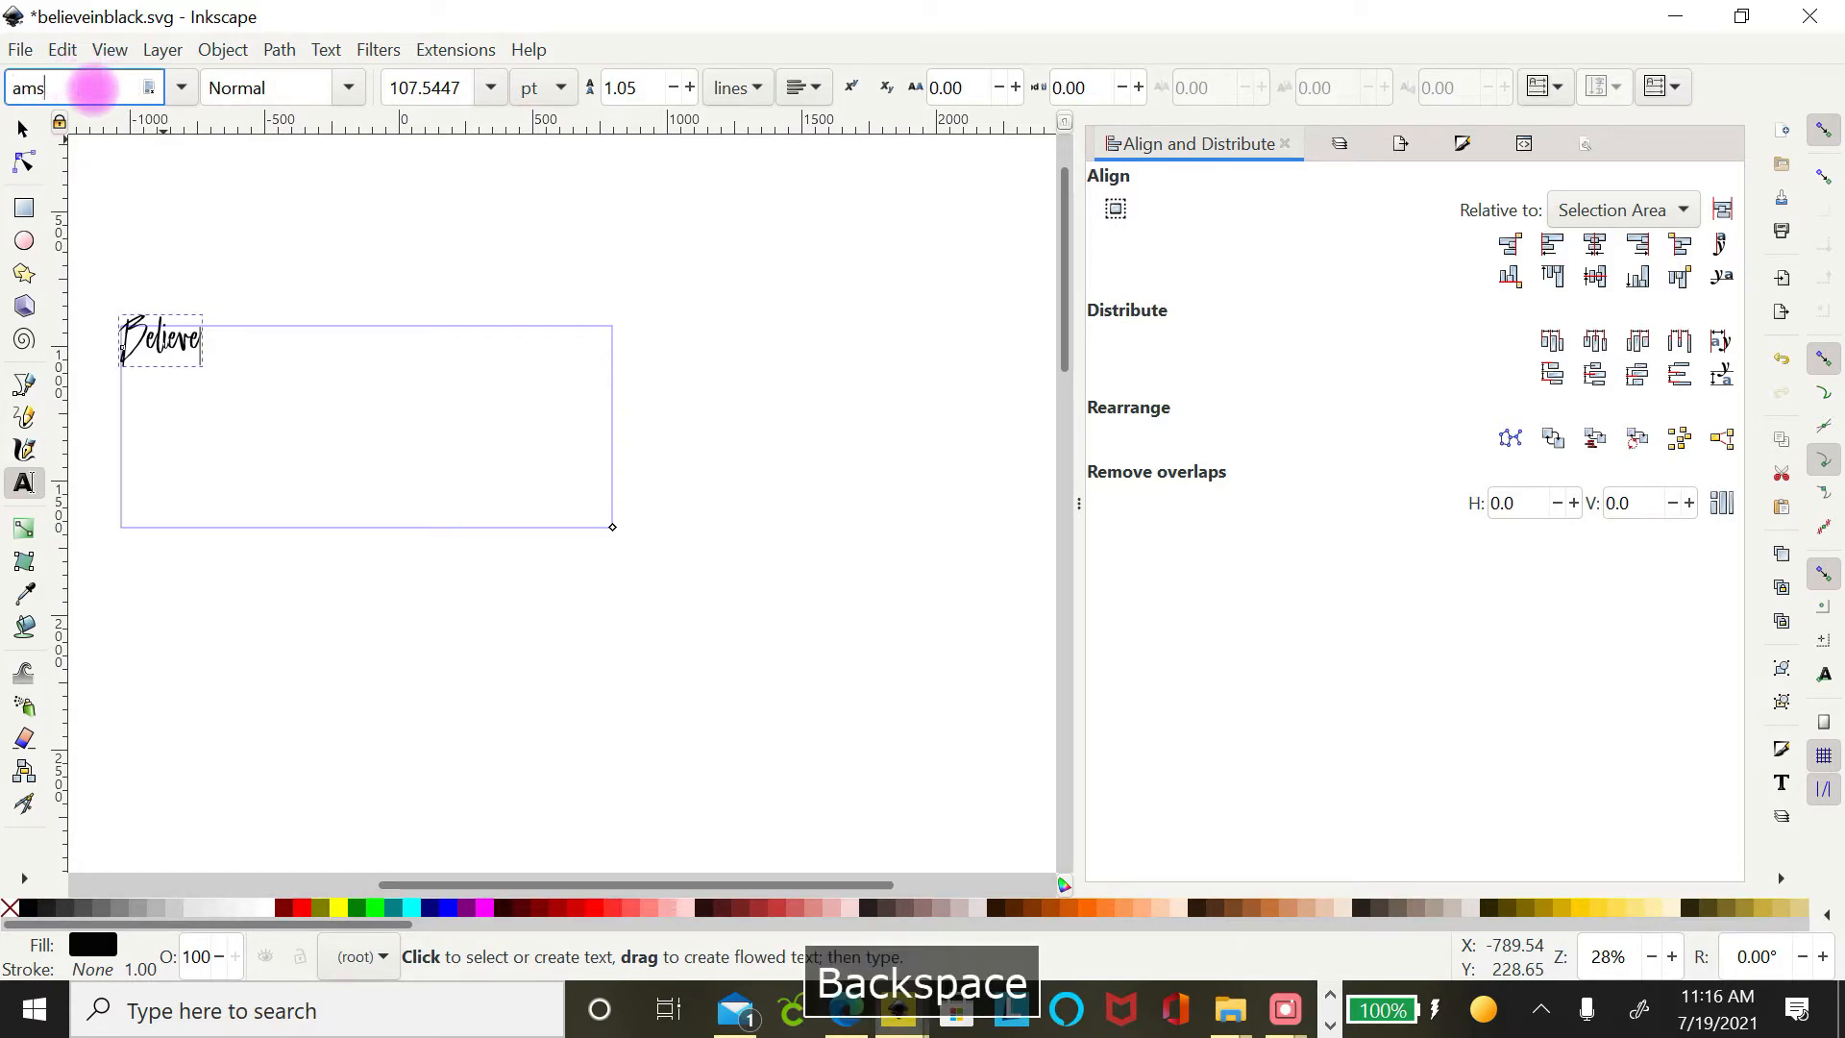
pyautogui.write('Dia')
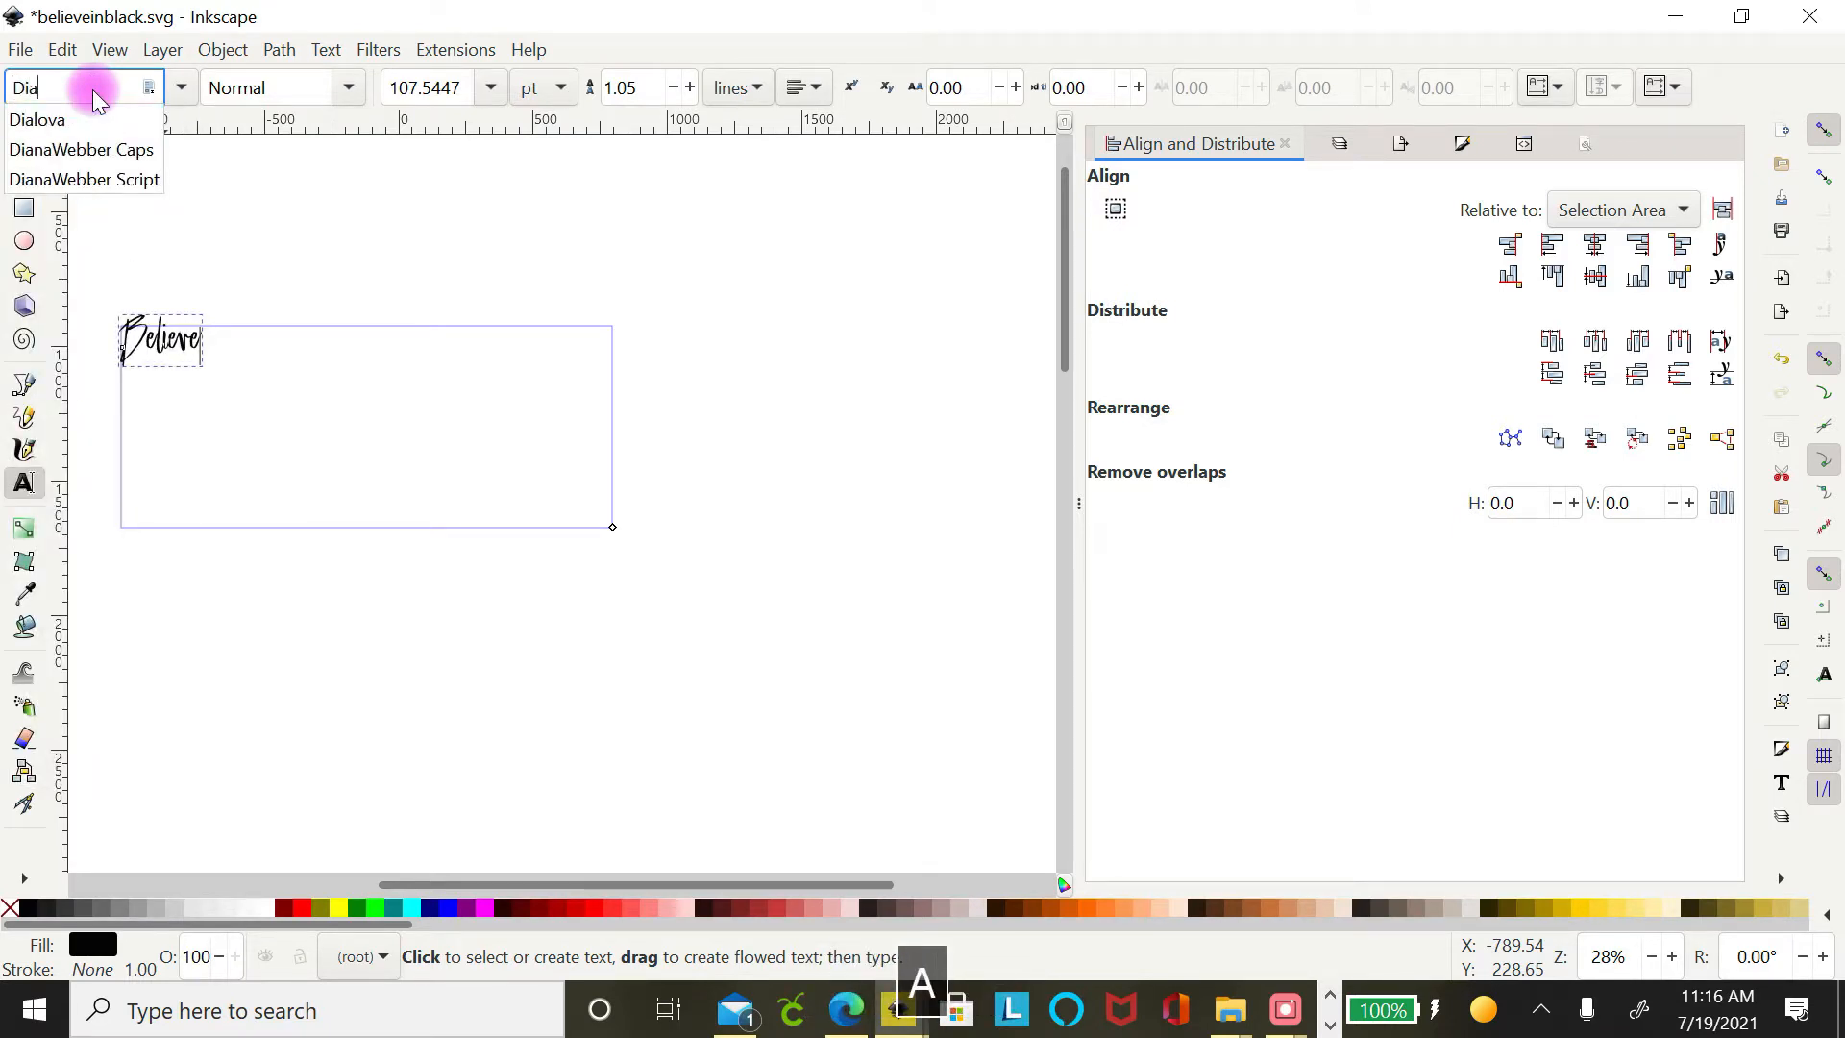
pyautogui.click(122, 160)
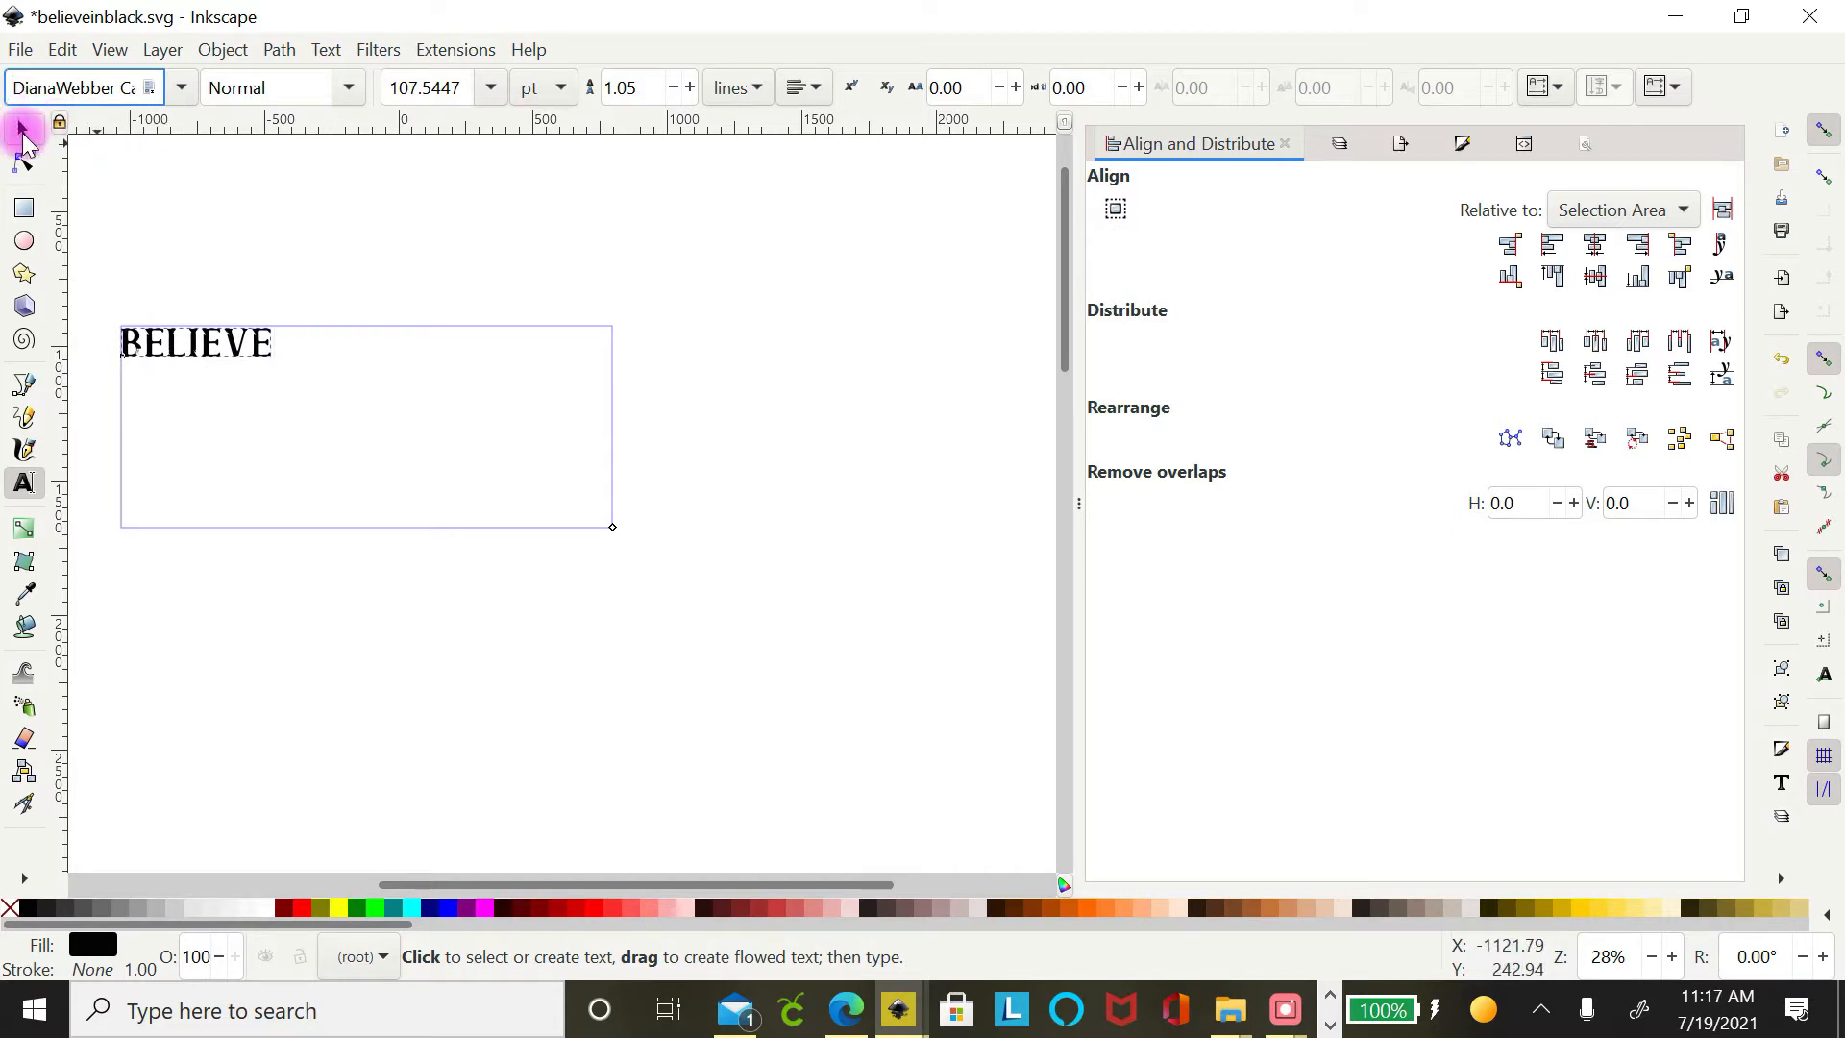
# Move the BELIEVE text toward the middle of the canvas, to about X -193 px, Y 1491 px.
pyautogui.click(22, 137)
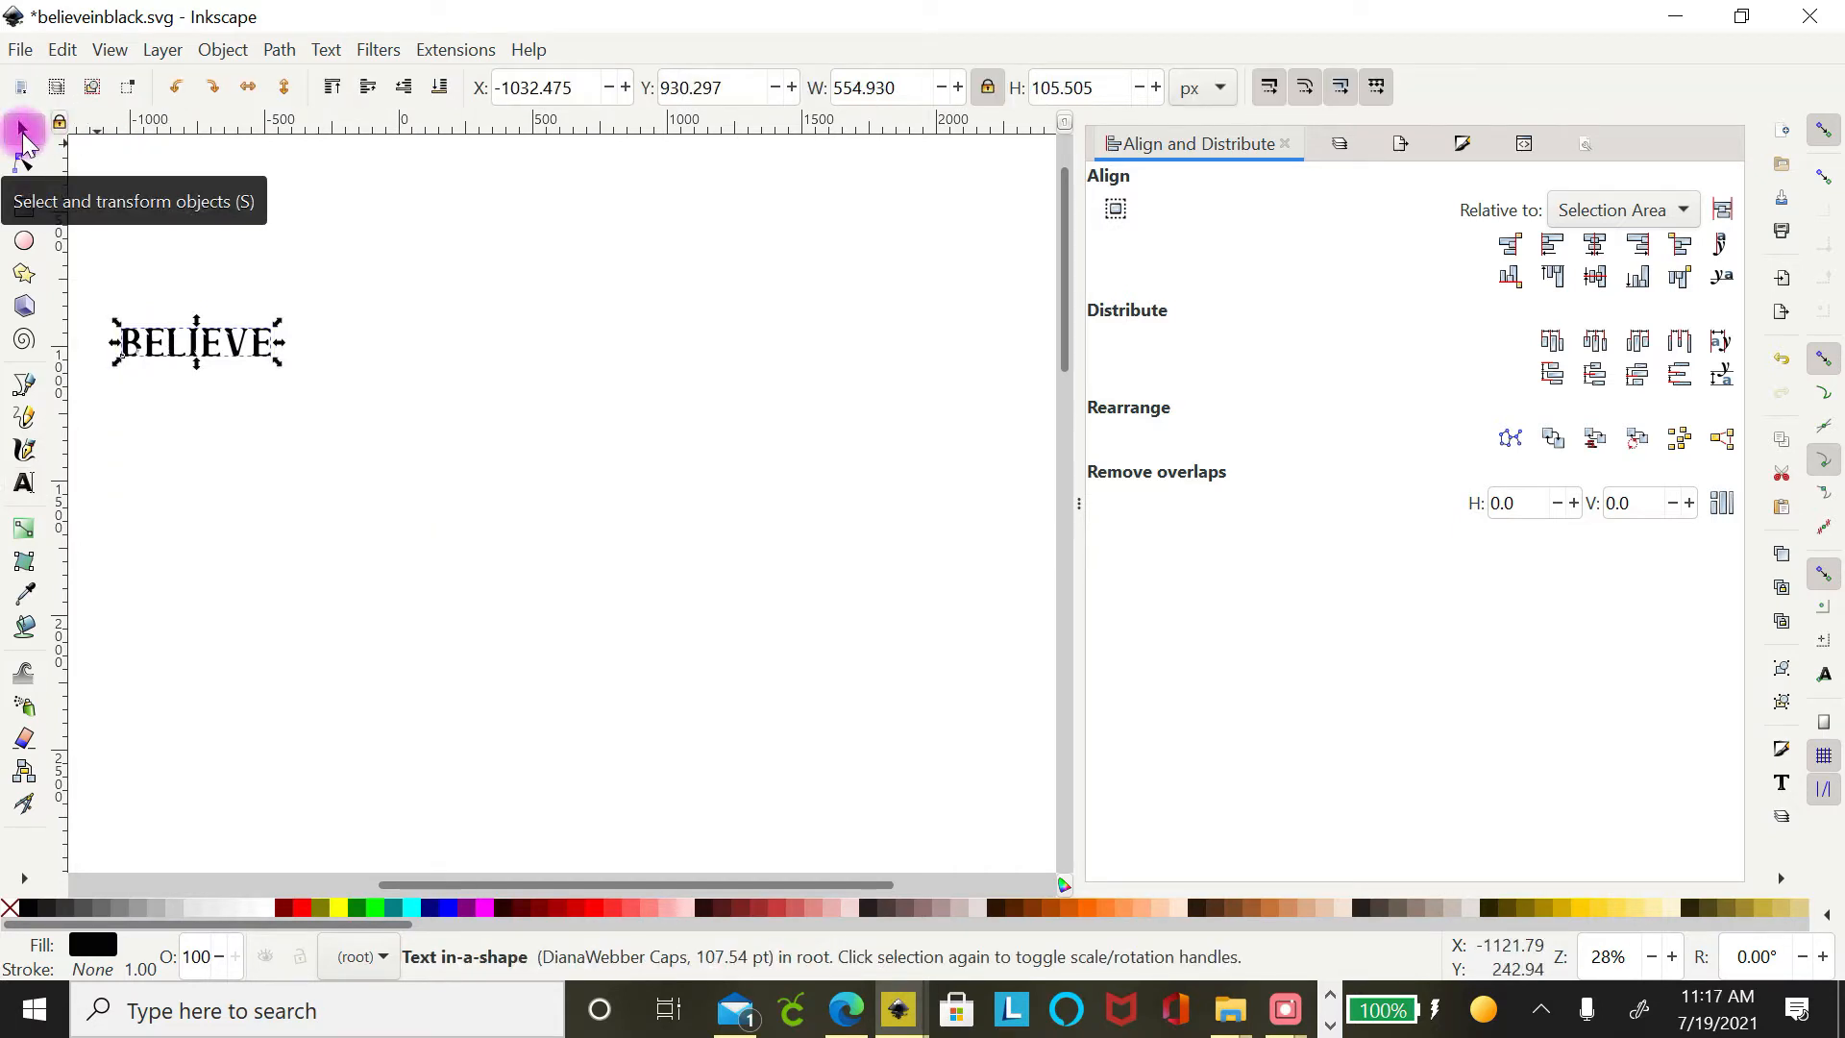
pyautogui.moveTo(231, 344); pyautogui.dragTo(543, 400)
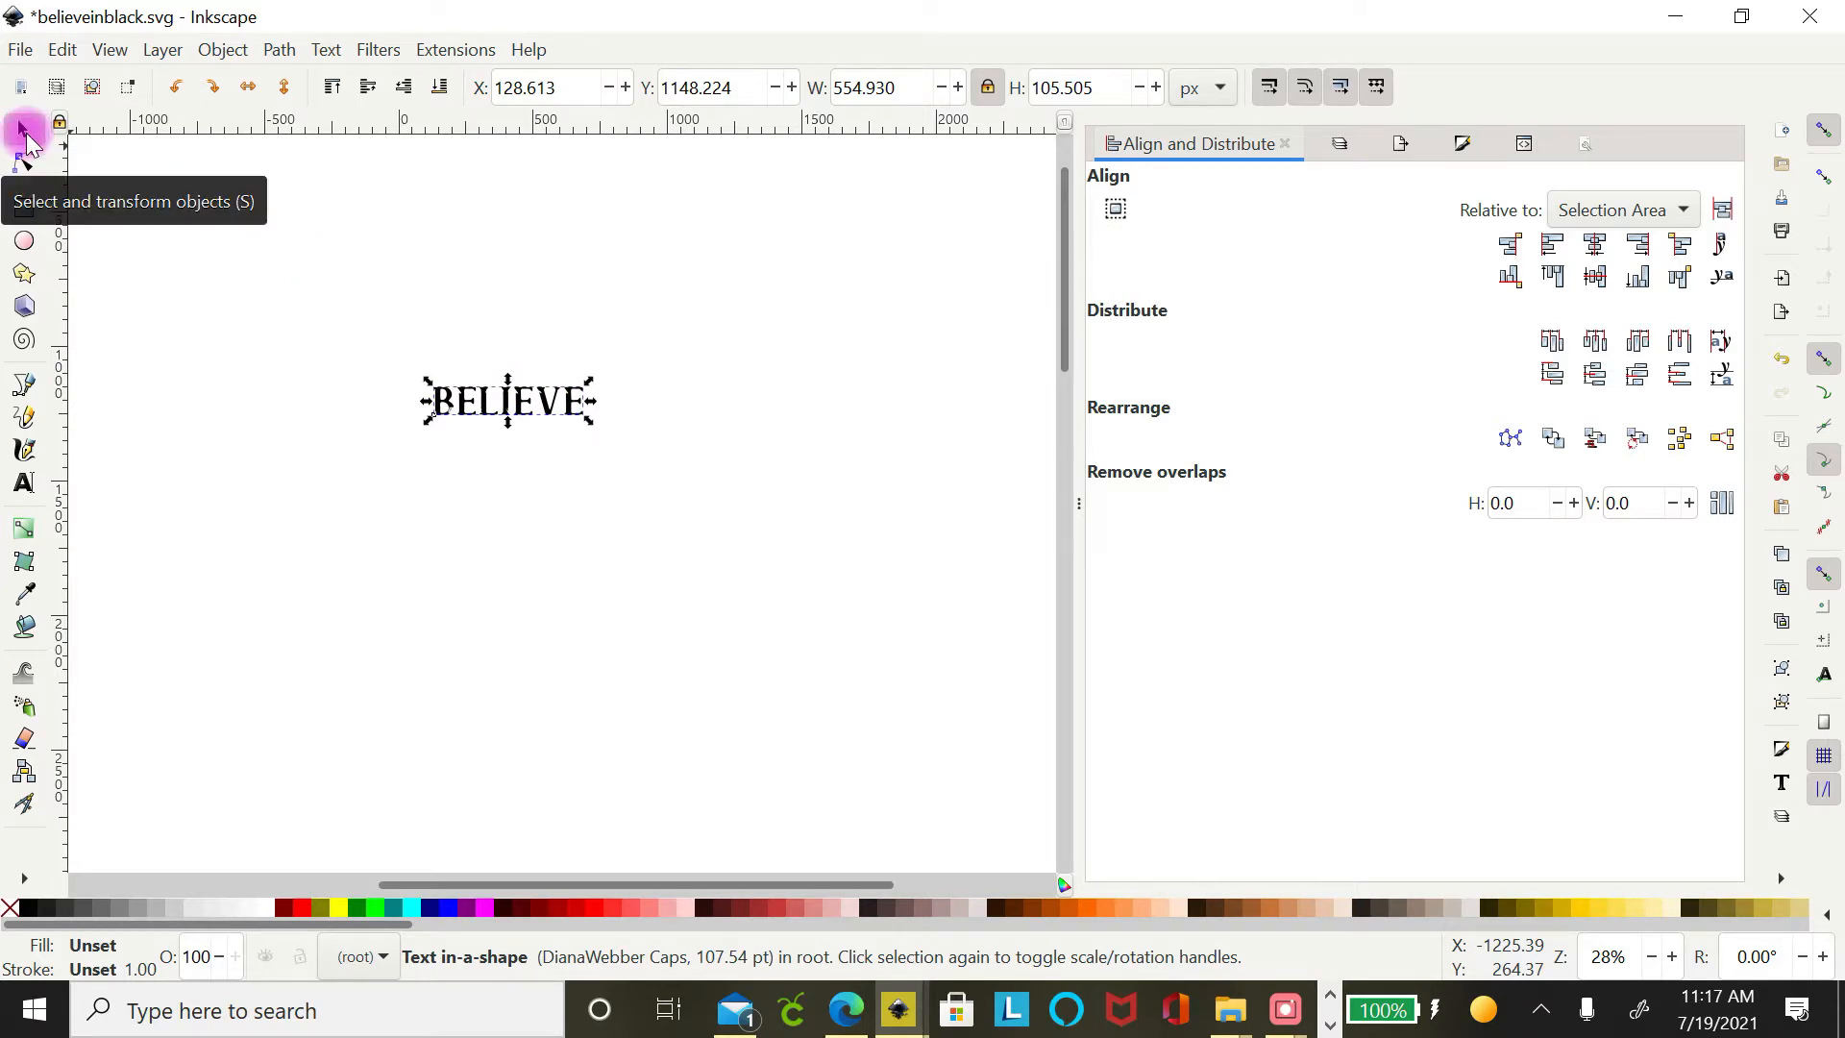
pyautogui.click(520, 430)
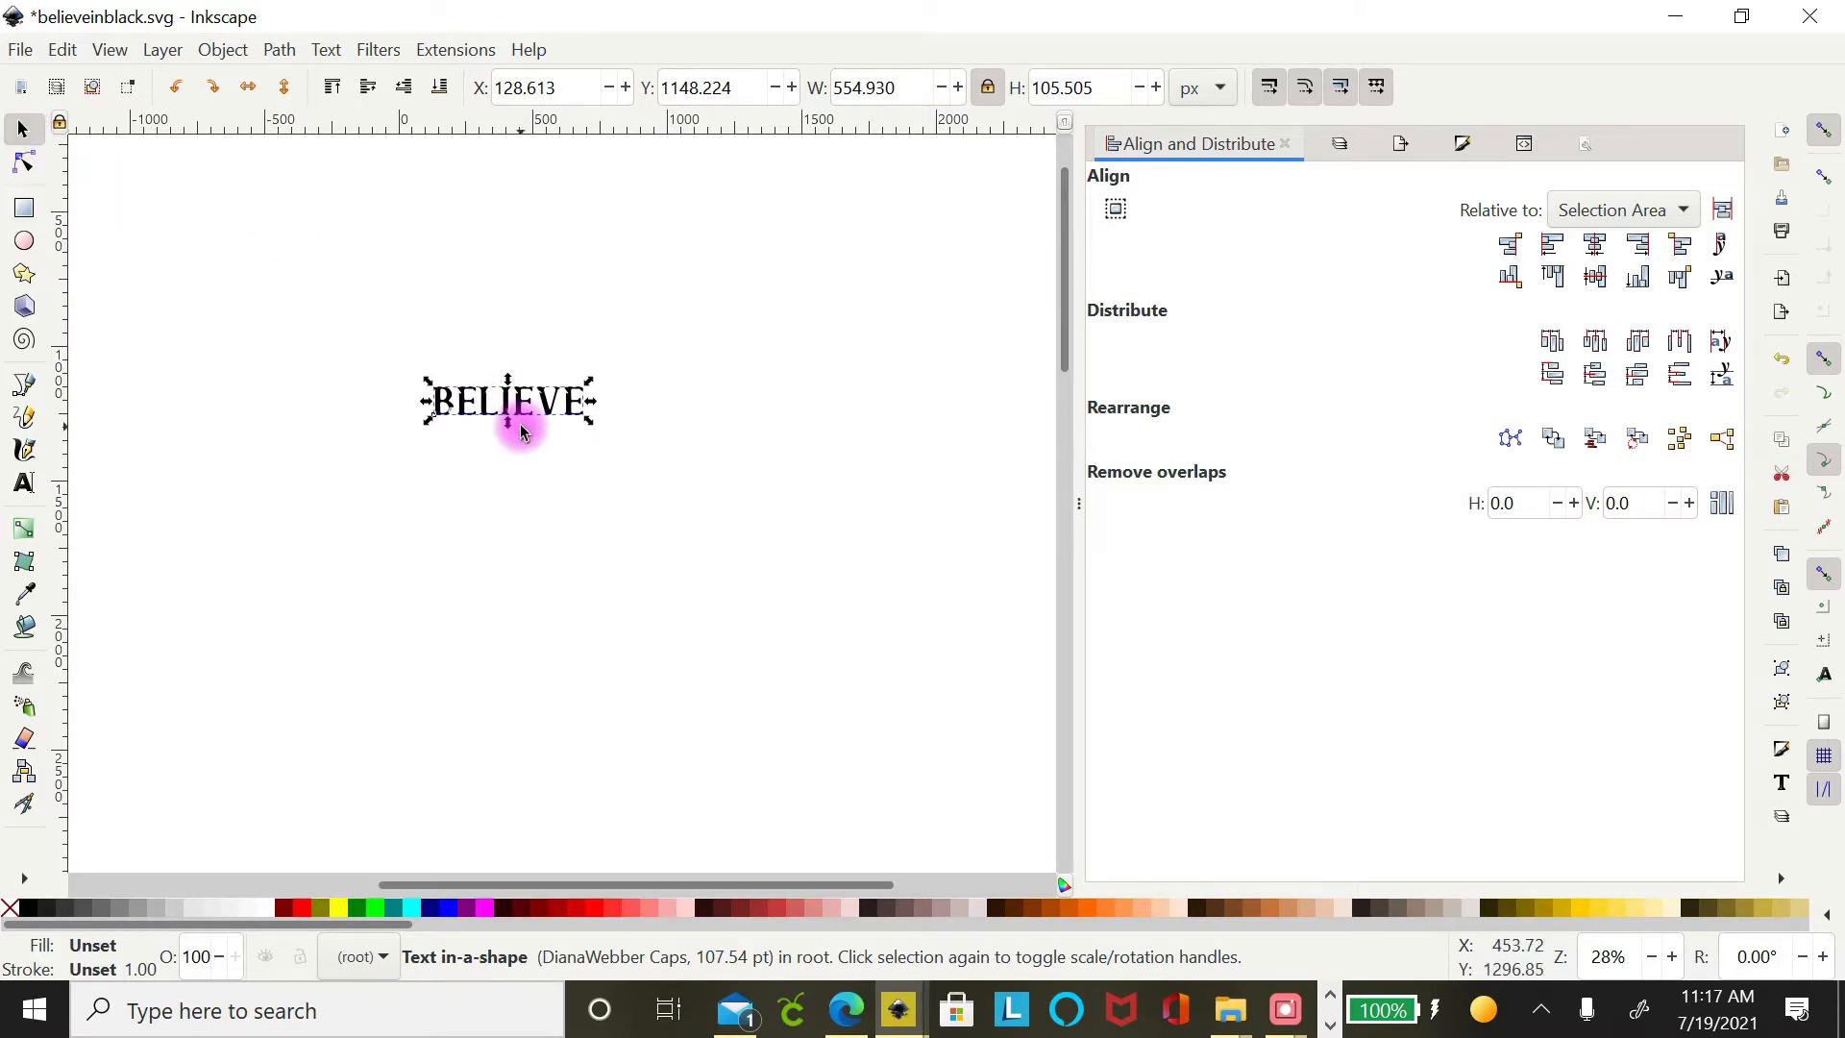
pyautogui.click(24, 485)
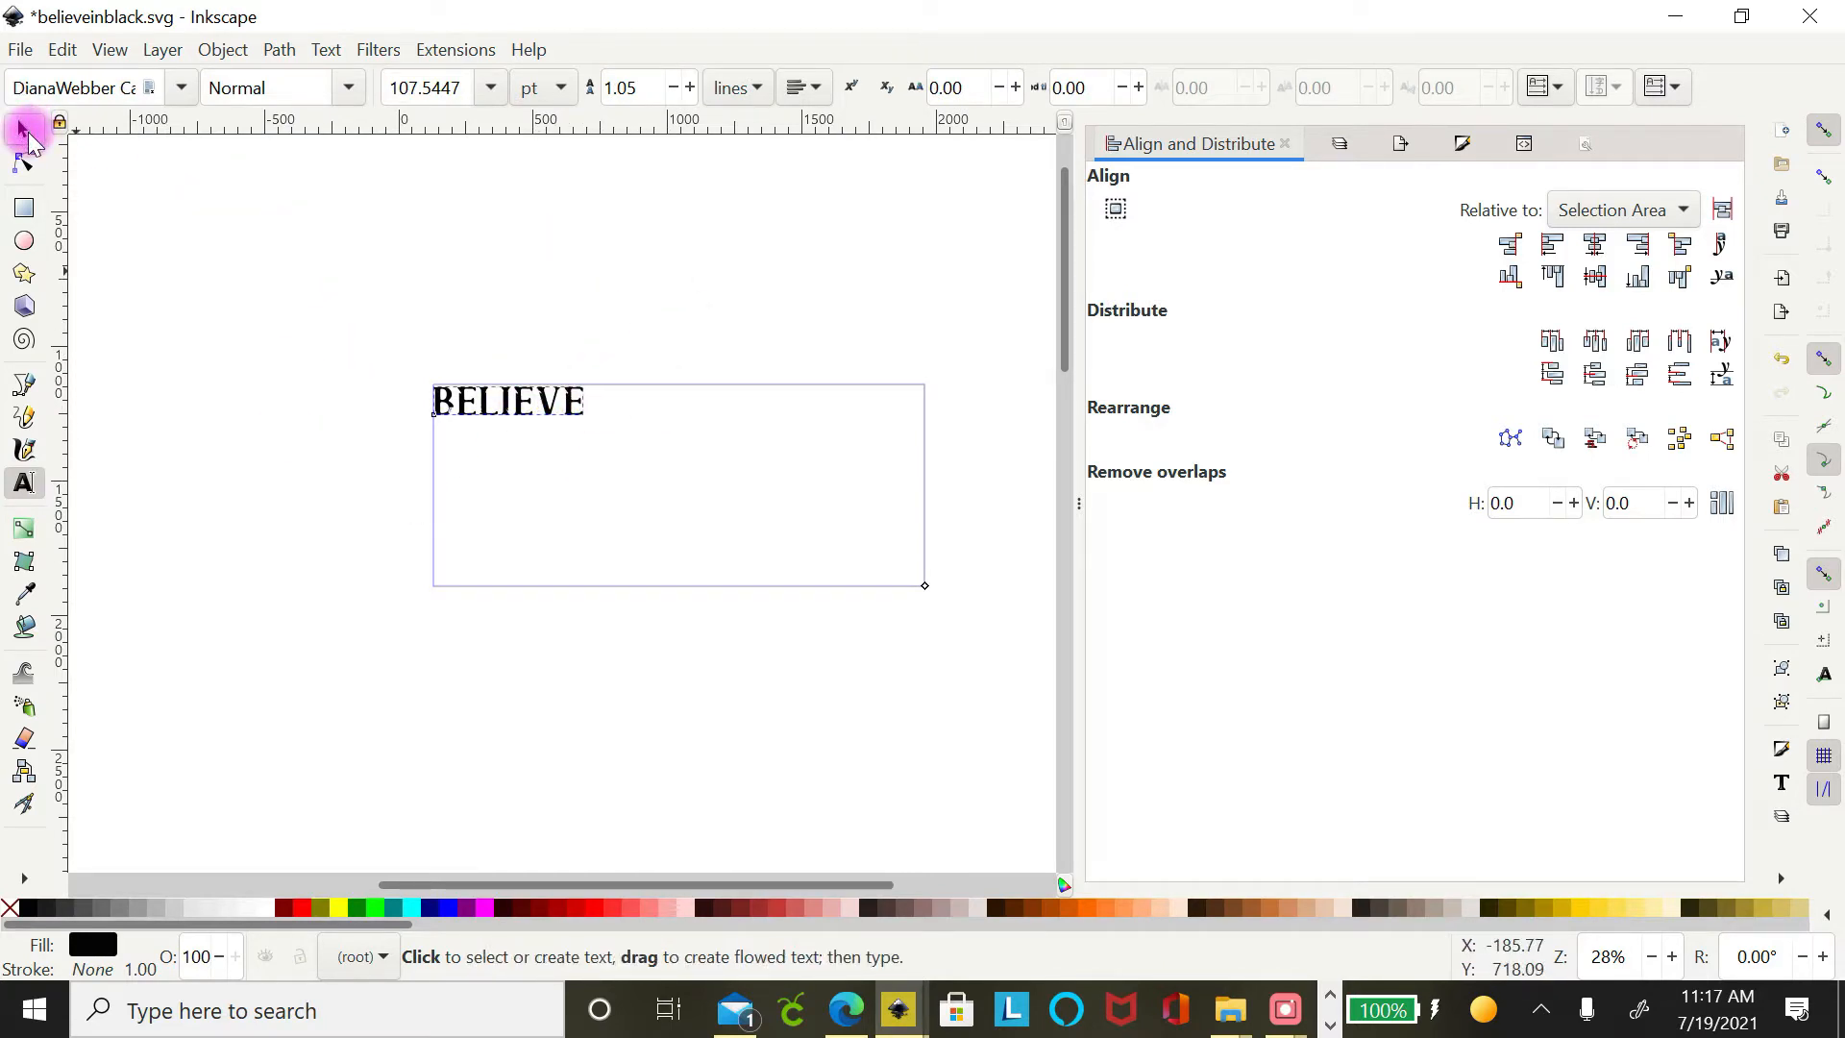
pyautogui.click(24, 130)
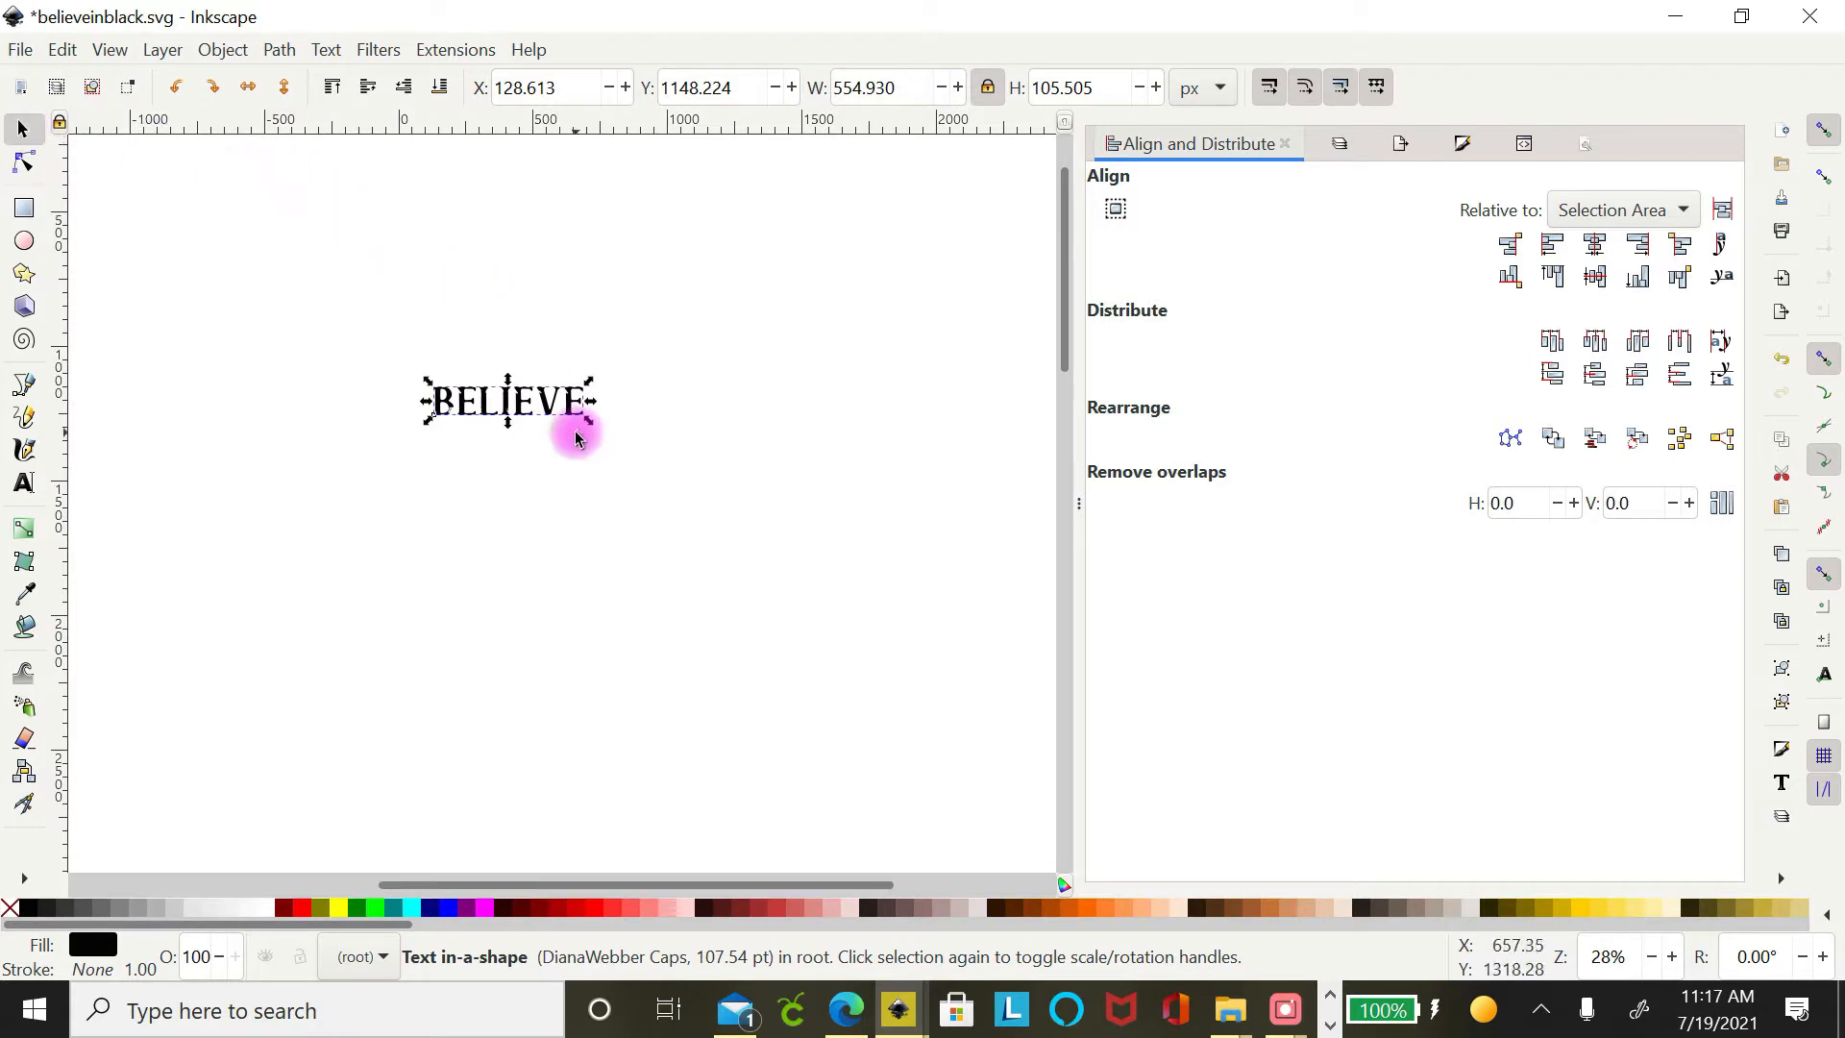
pyautogui.moveTo(552, 415); pyautogui.dragTo(466, 507)
# Duplicate the BELIEVE text and place the copy just below the original, at about X -161 px, Y 1734 px.
pyautogui.click(63, 50)
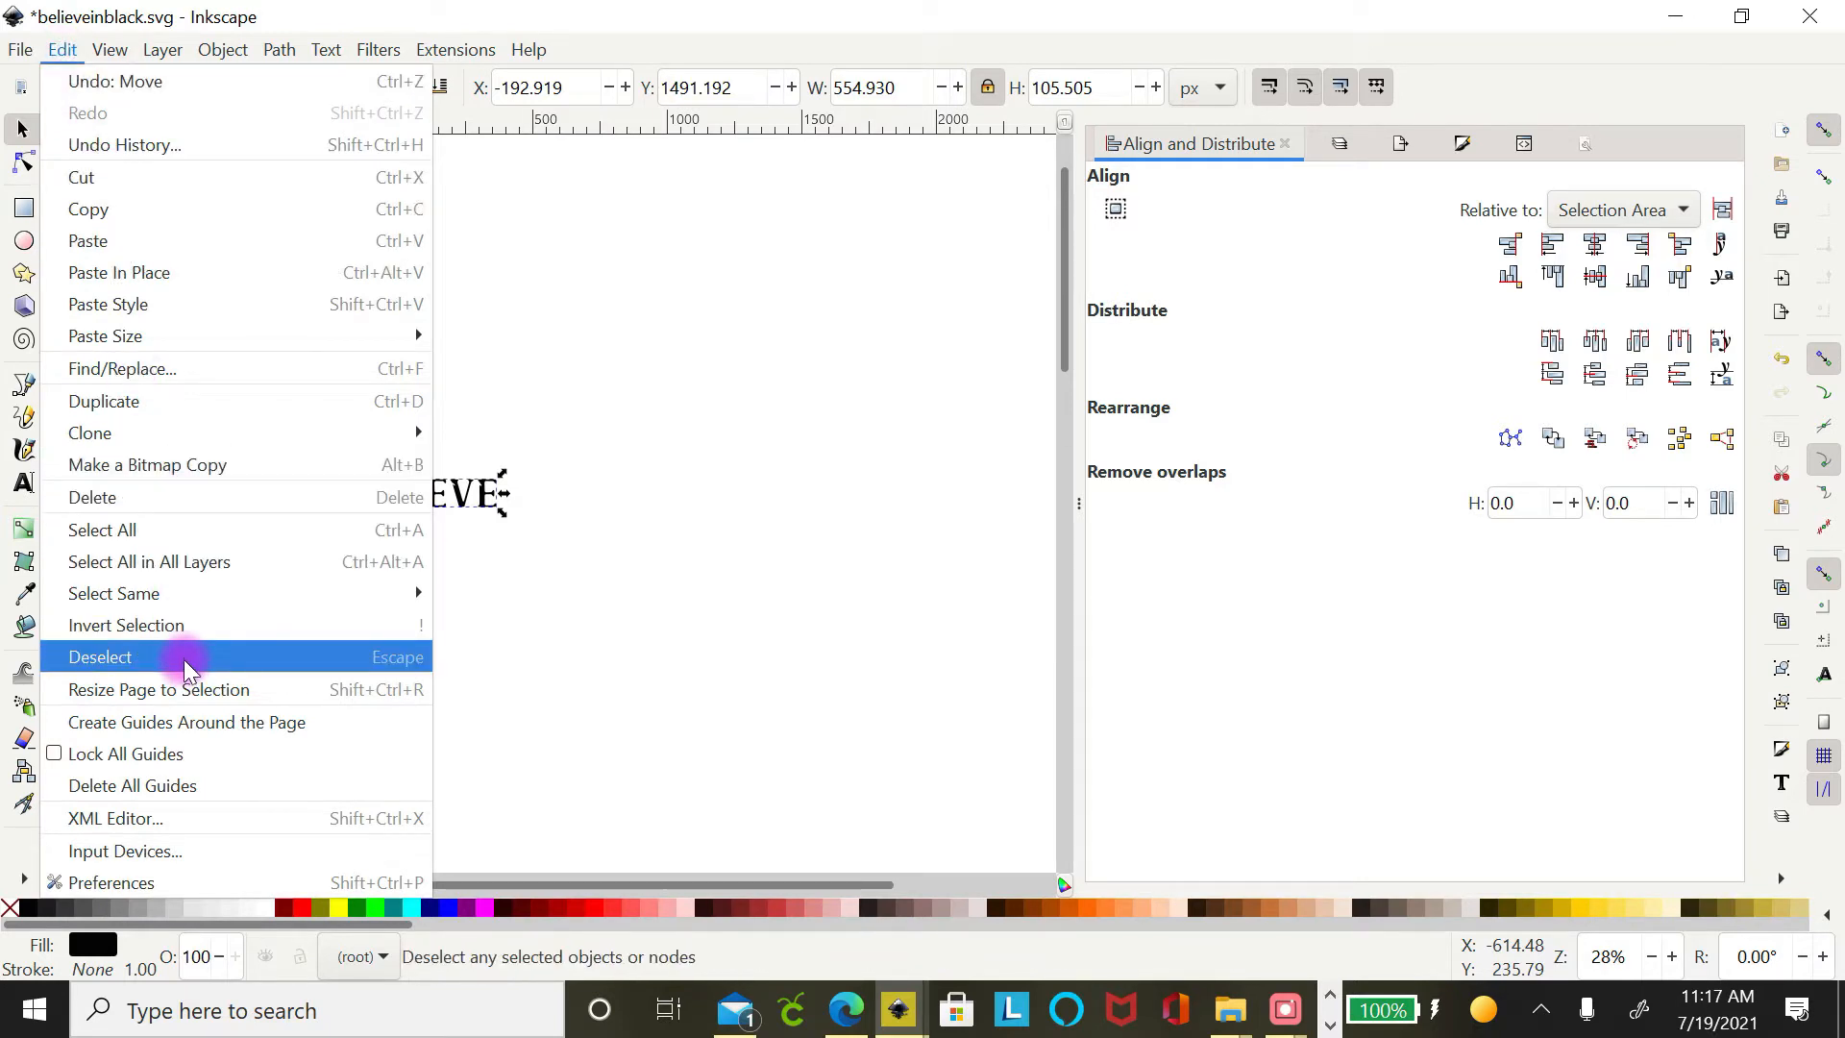
pyautogui.click(181, 396)
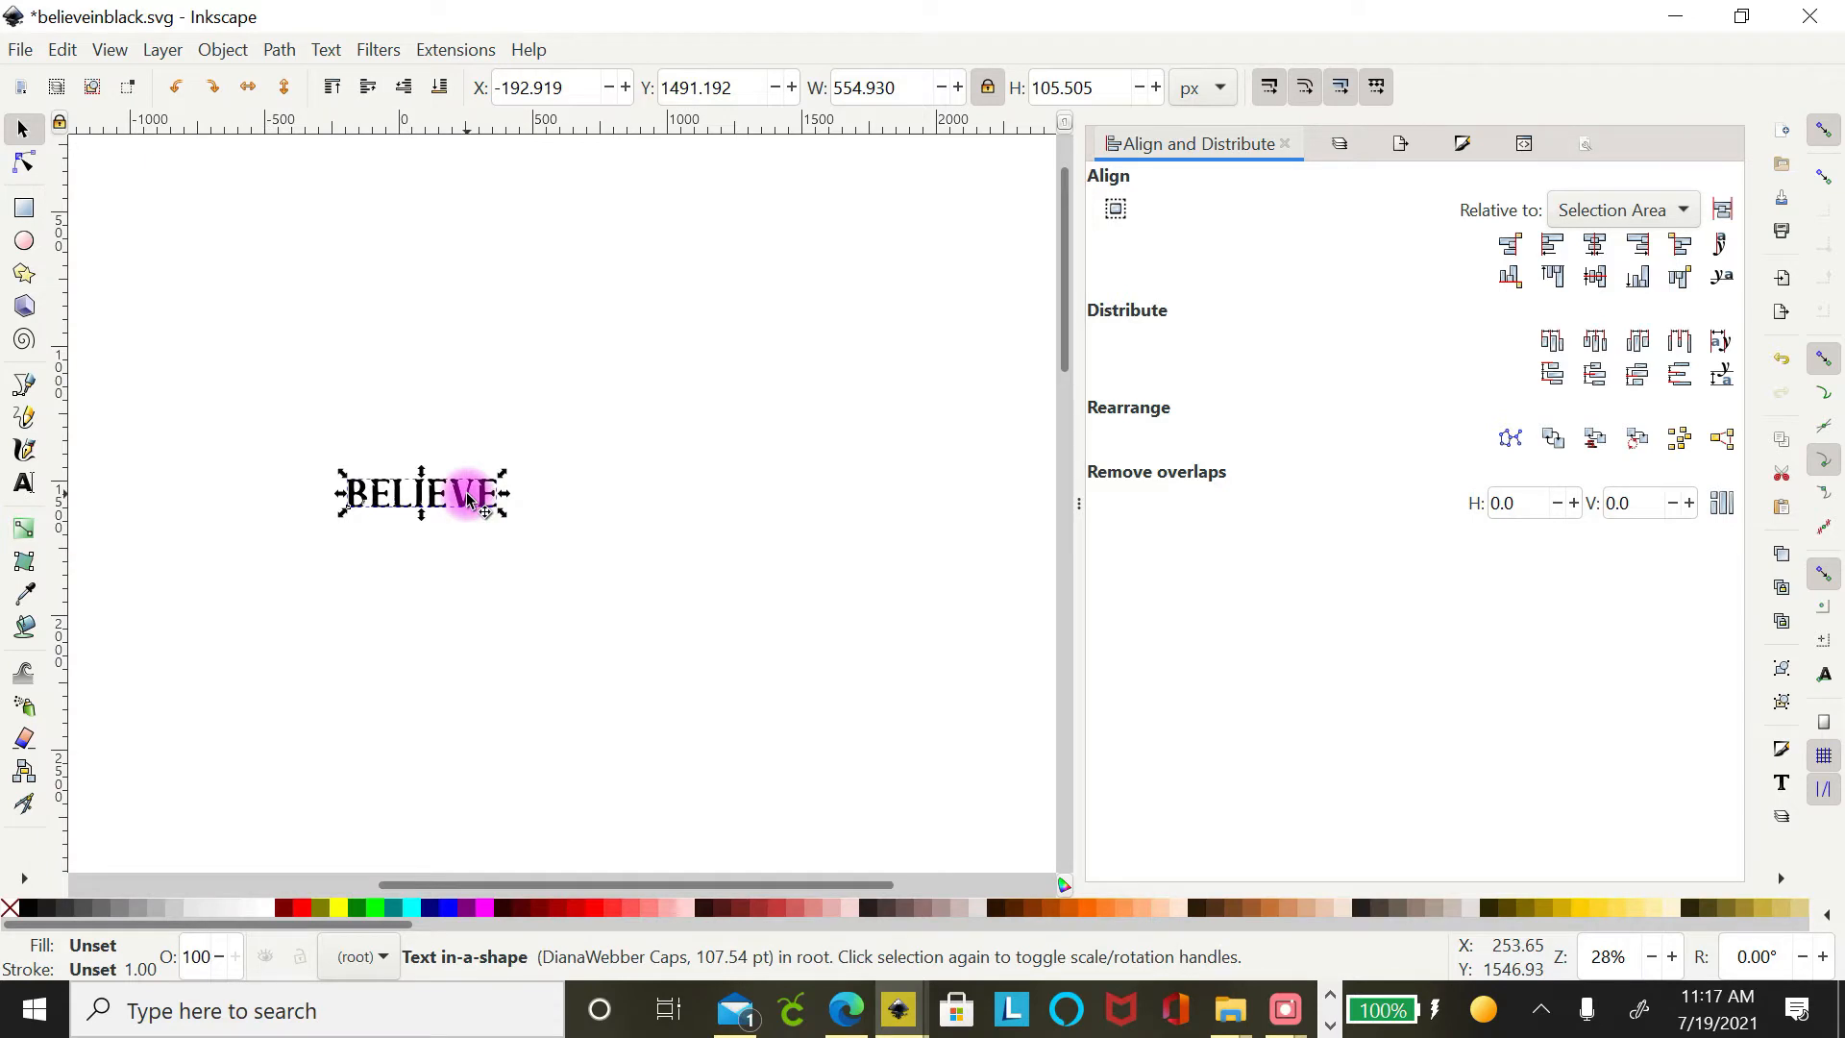
pyautogui.moveTo(467, 493); pyautogui.dragTo(482, 565)
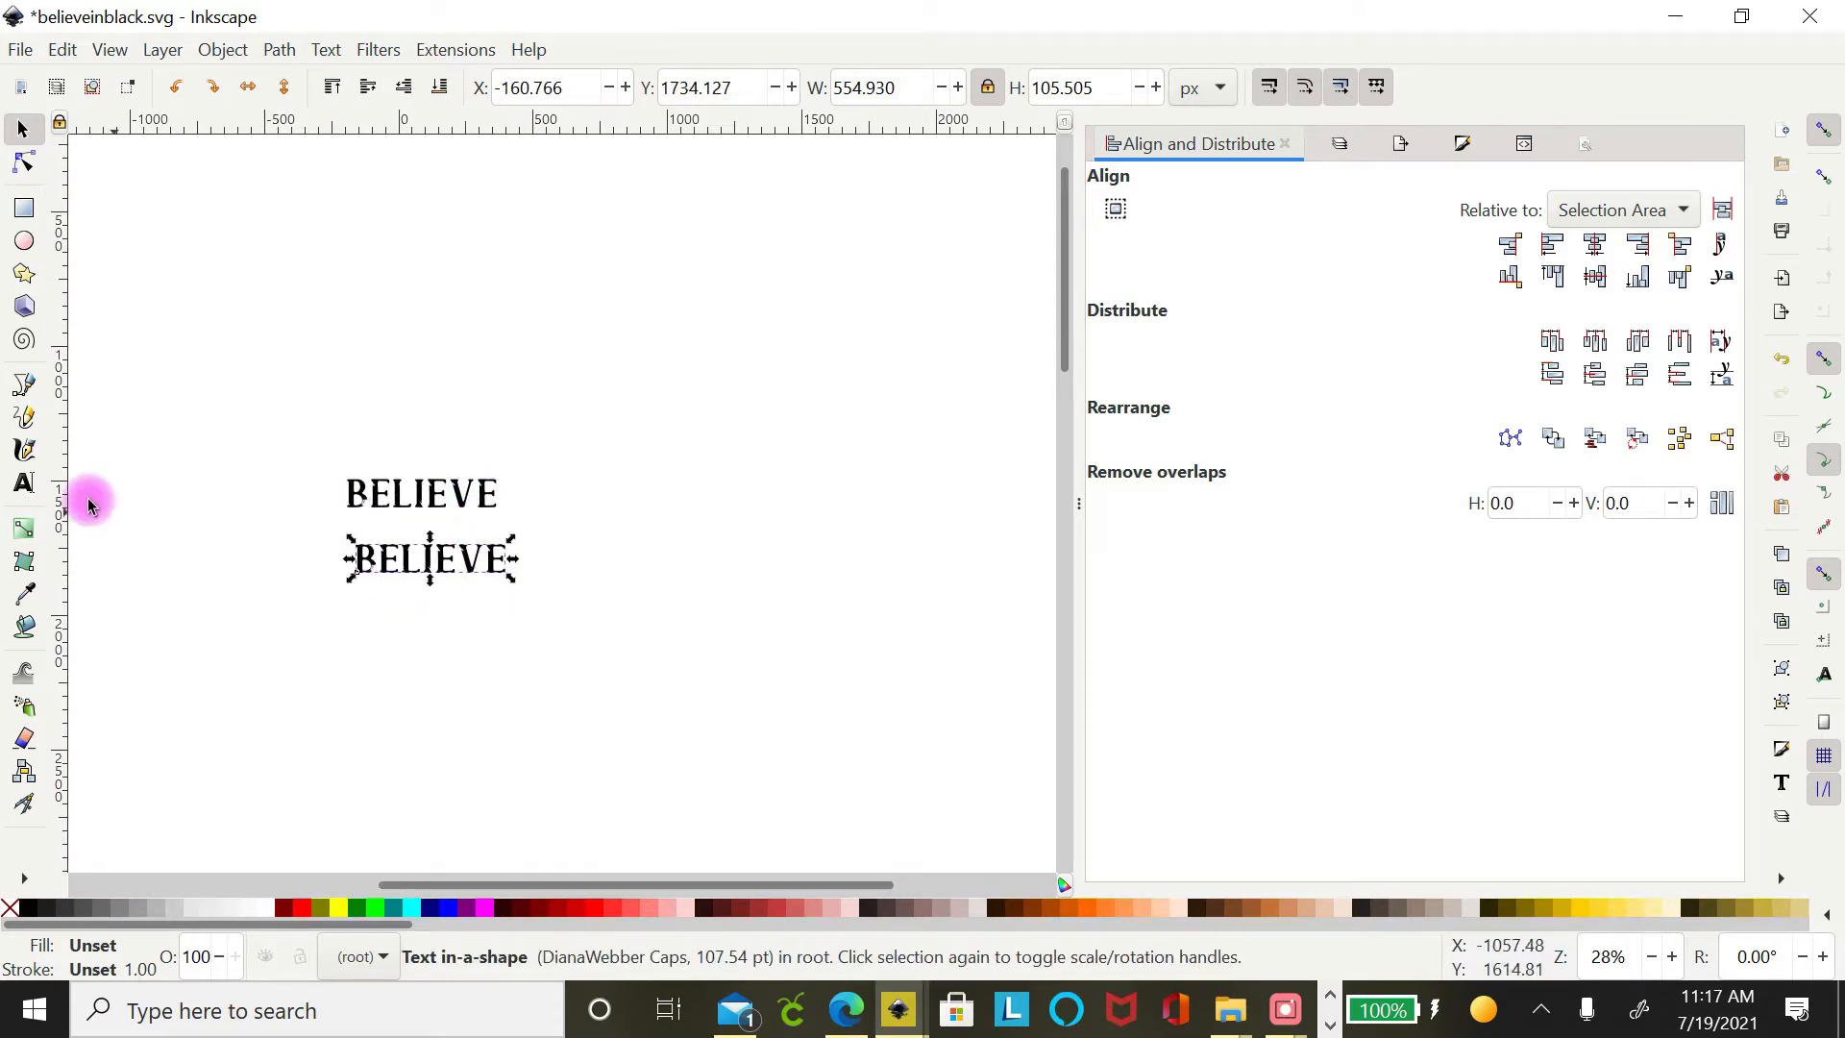
# Replace the lower copy's text with YOURSELF and move BELIEVE down close above it, to about X -54 px, Y 1584 px.
pyautogui.click(24, 485)
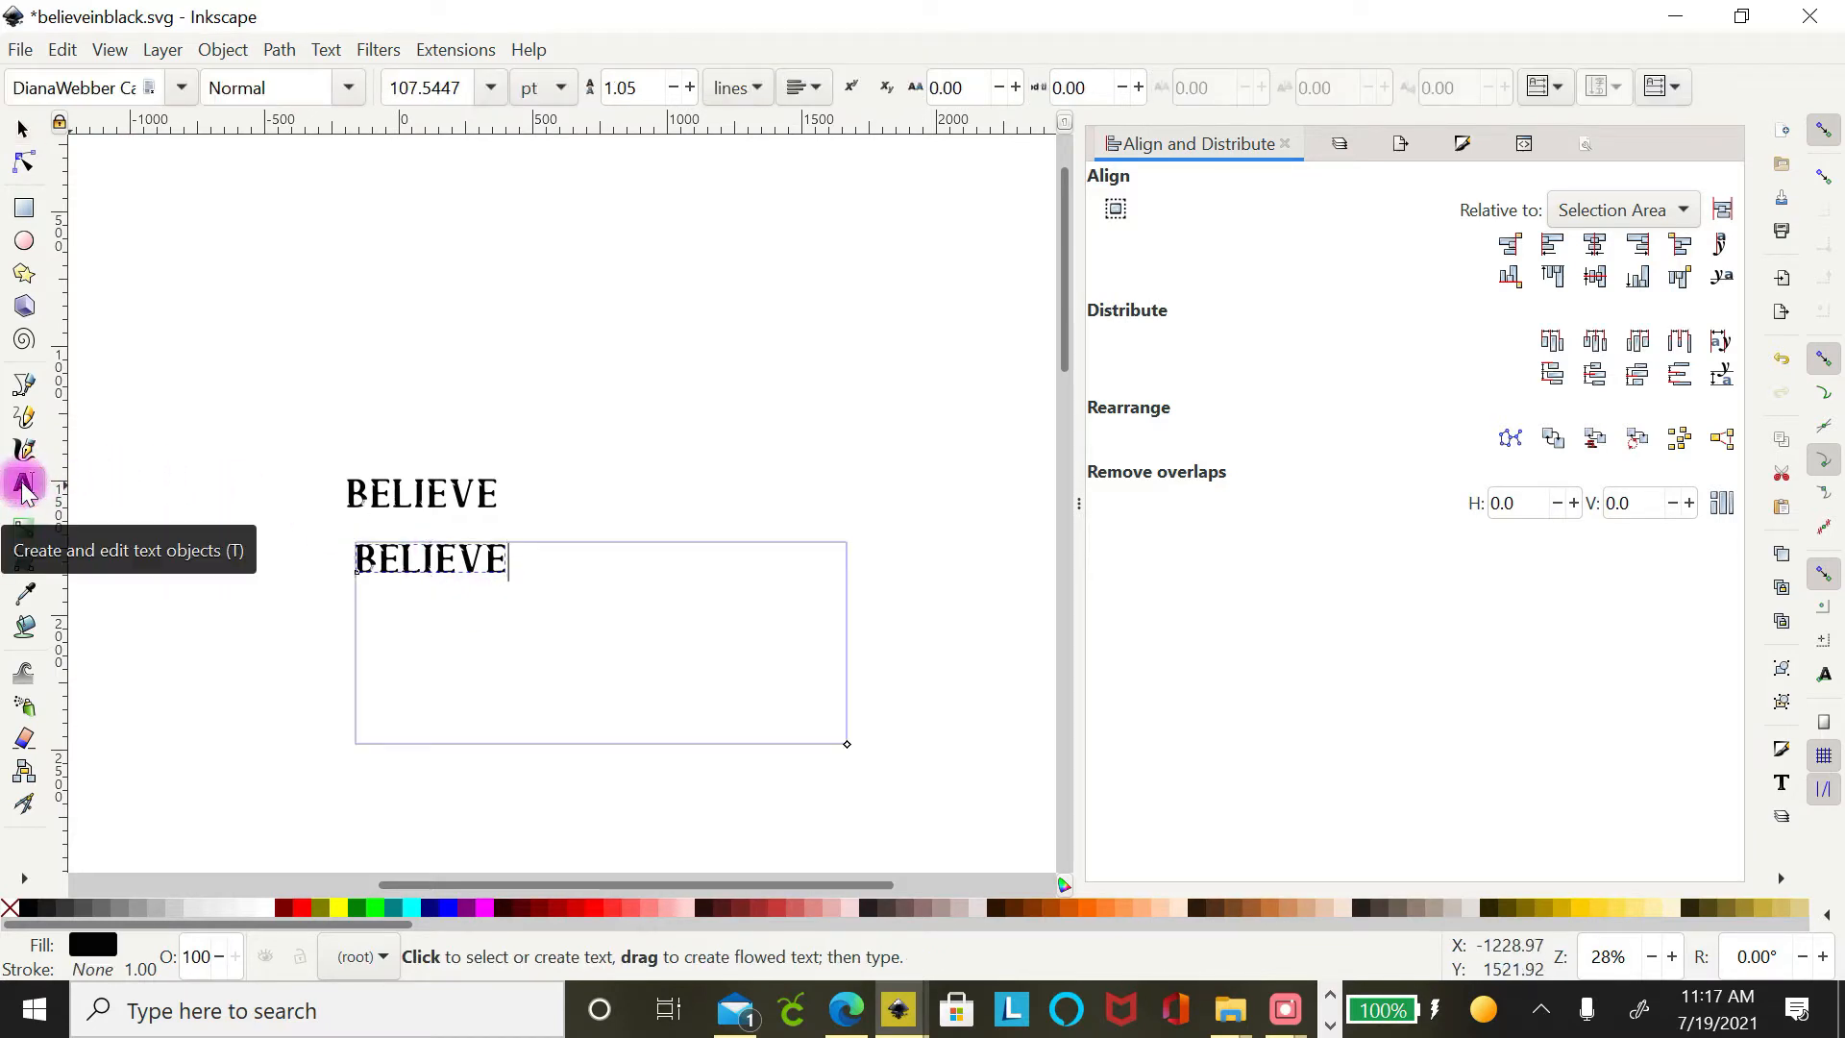
pyautogui.click(562, 572)
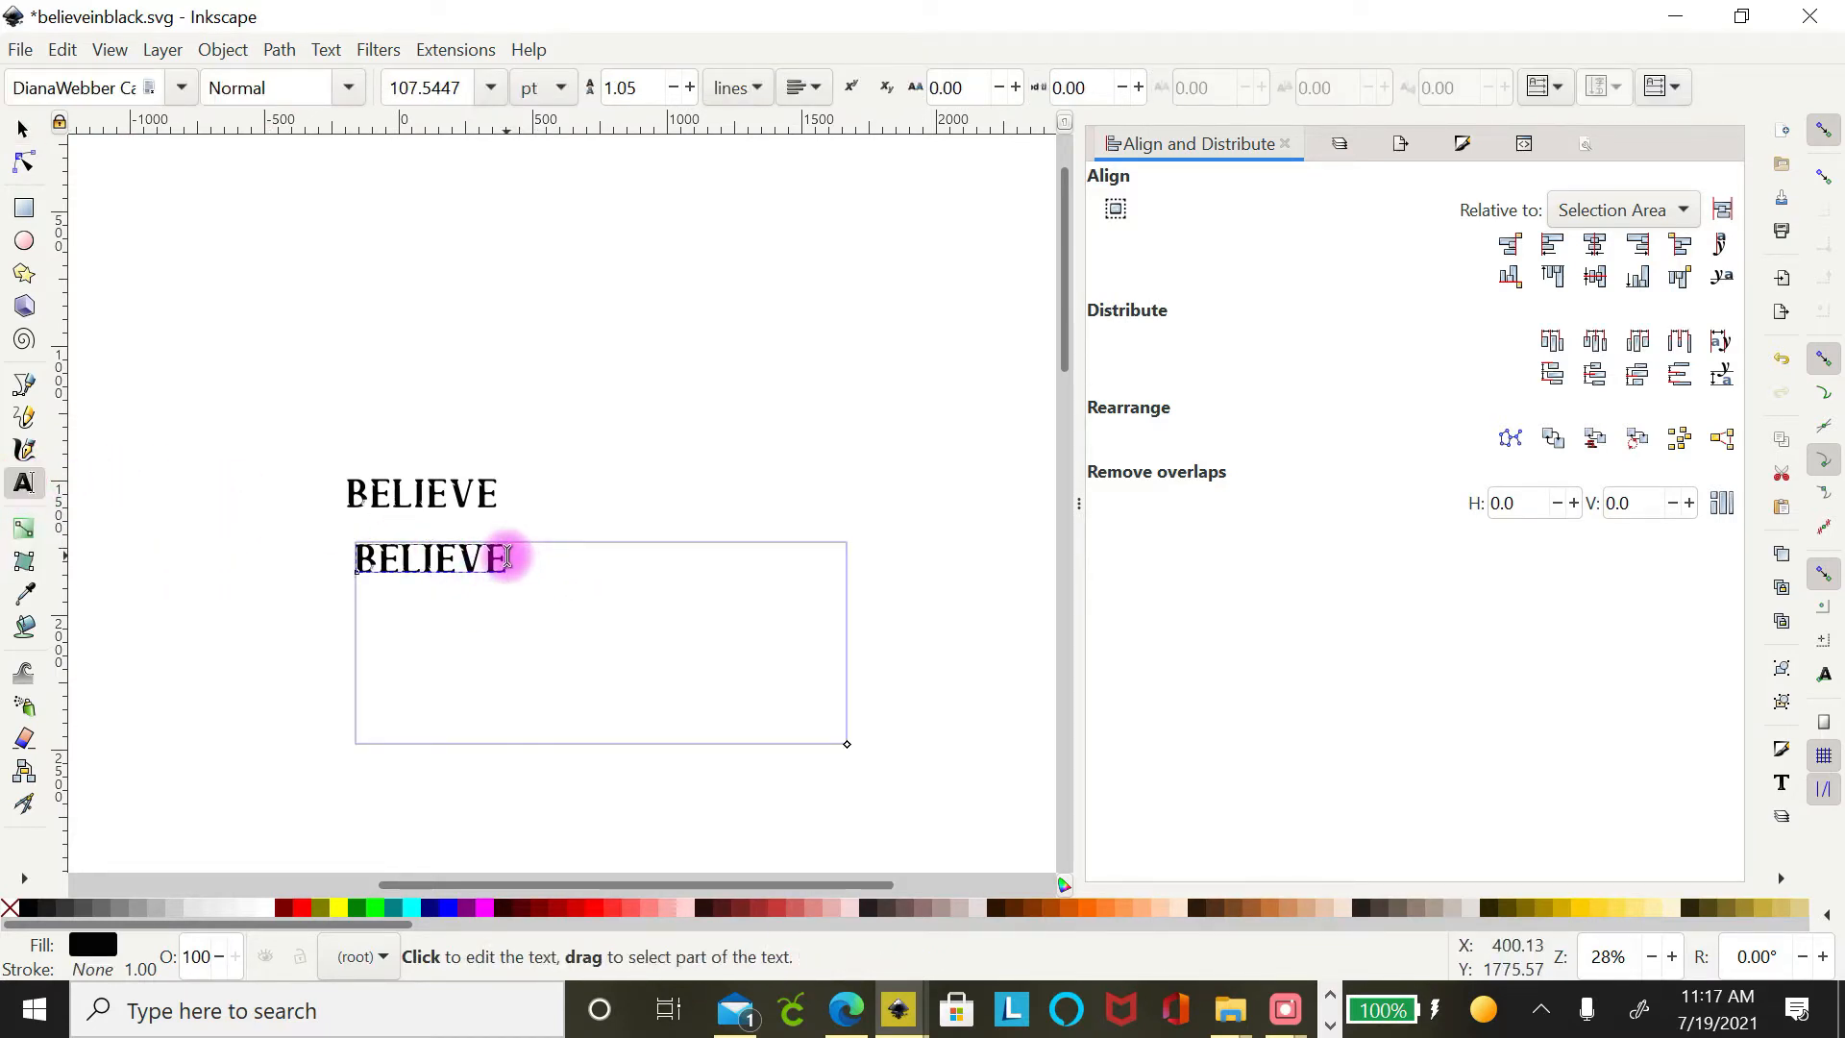
pyautogui.press('BackSpace')
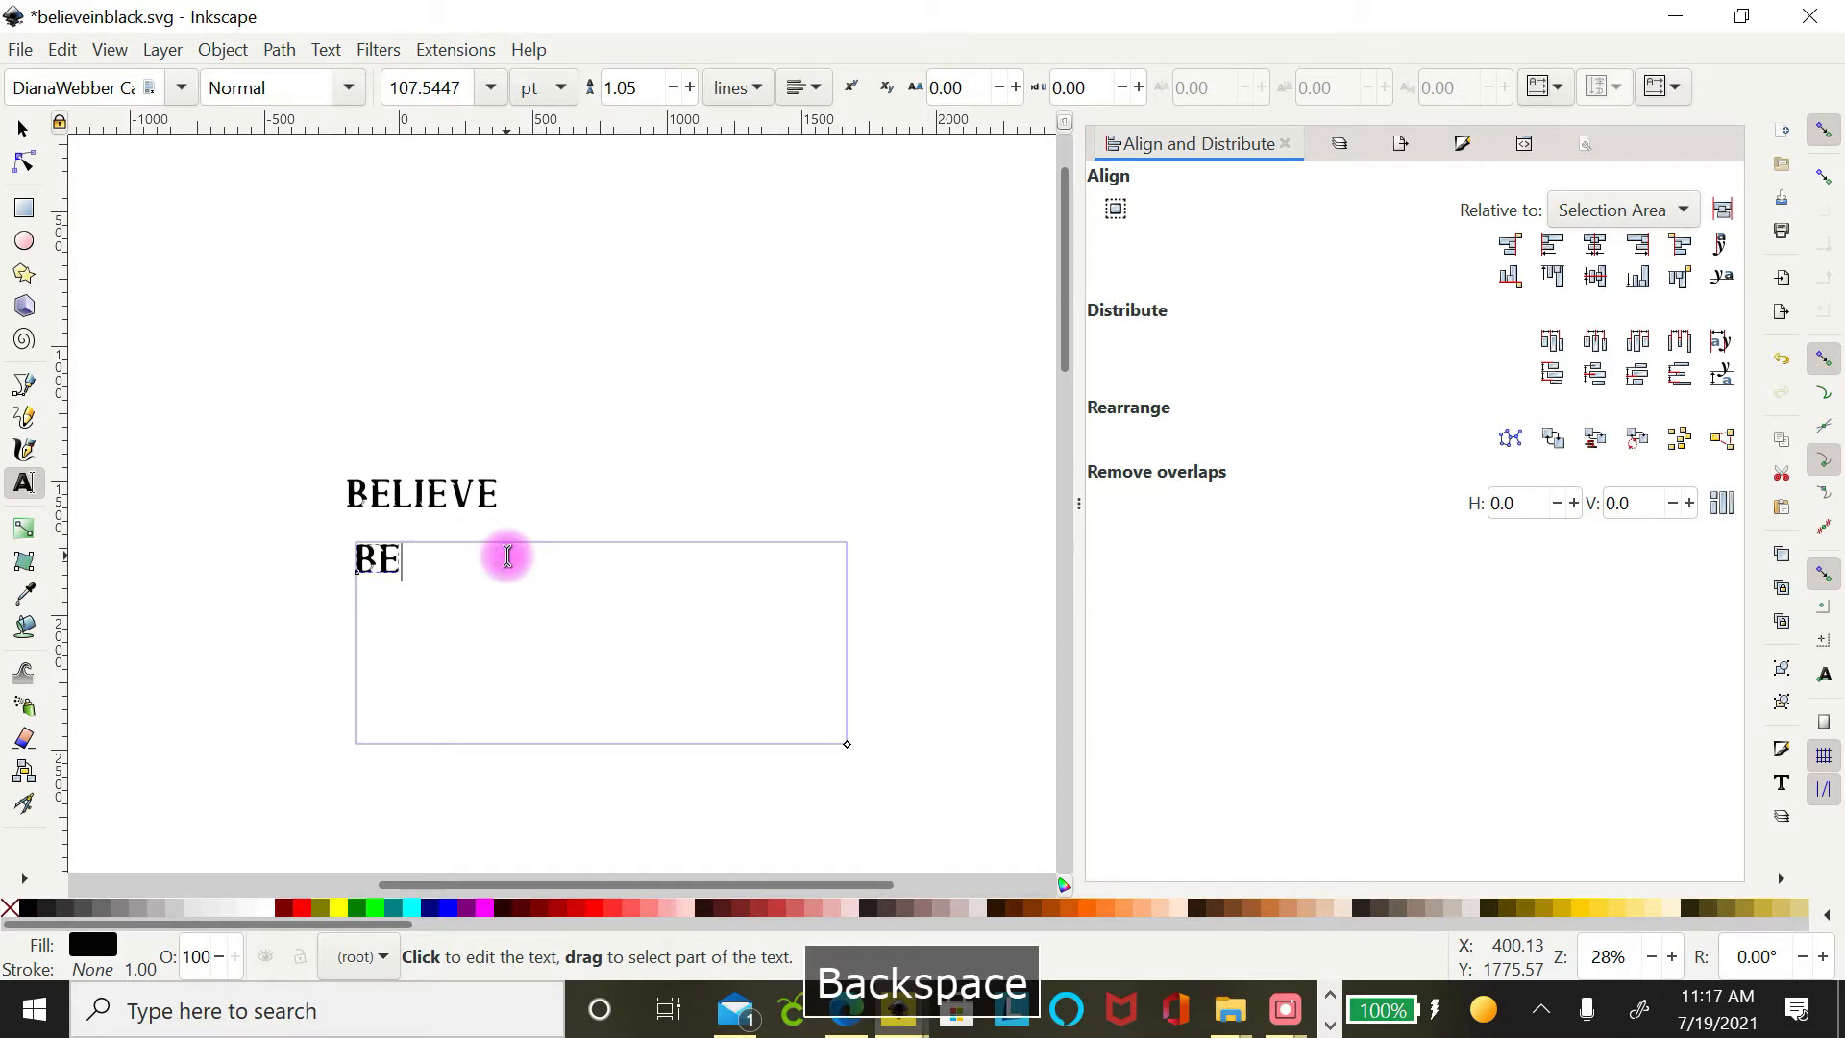
pyautogui.write('YOURSELF')
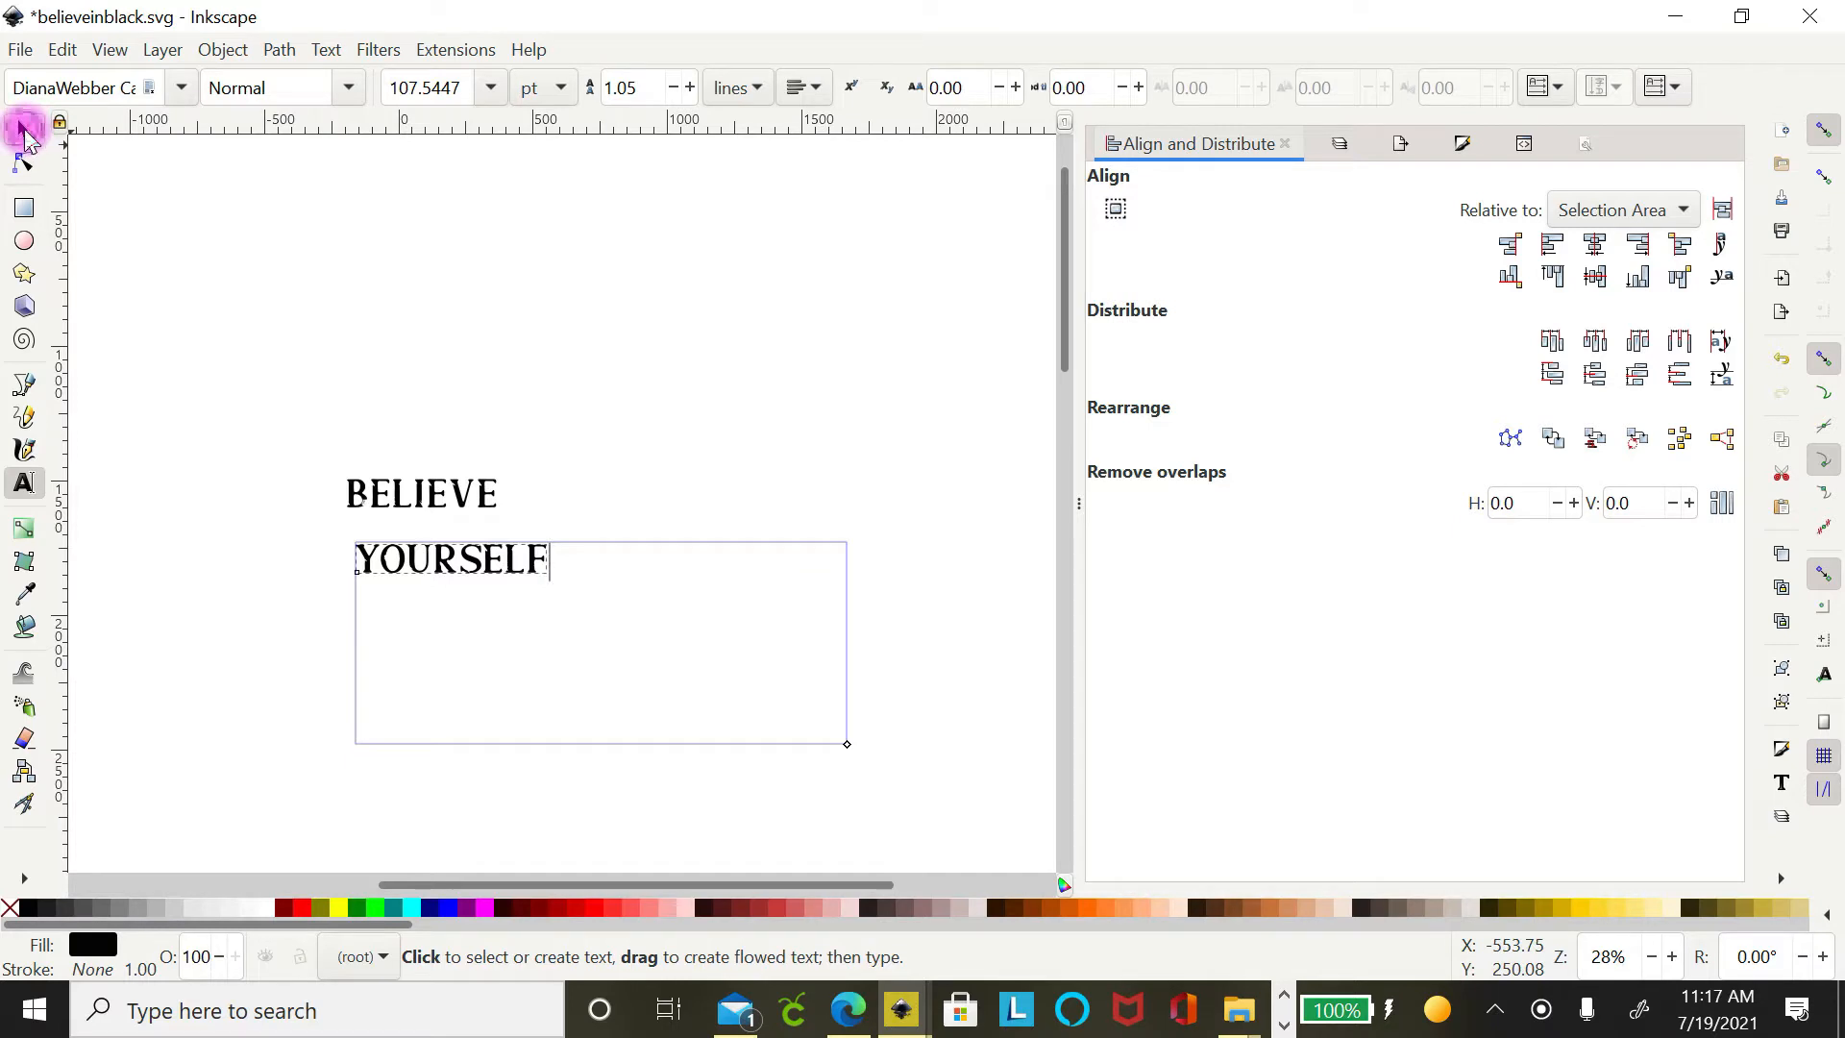
pyautogui.click(24, 133)
pyautogui.moveTo(456, 510); pyautogui.dragTo(495, 534)
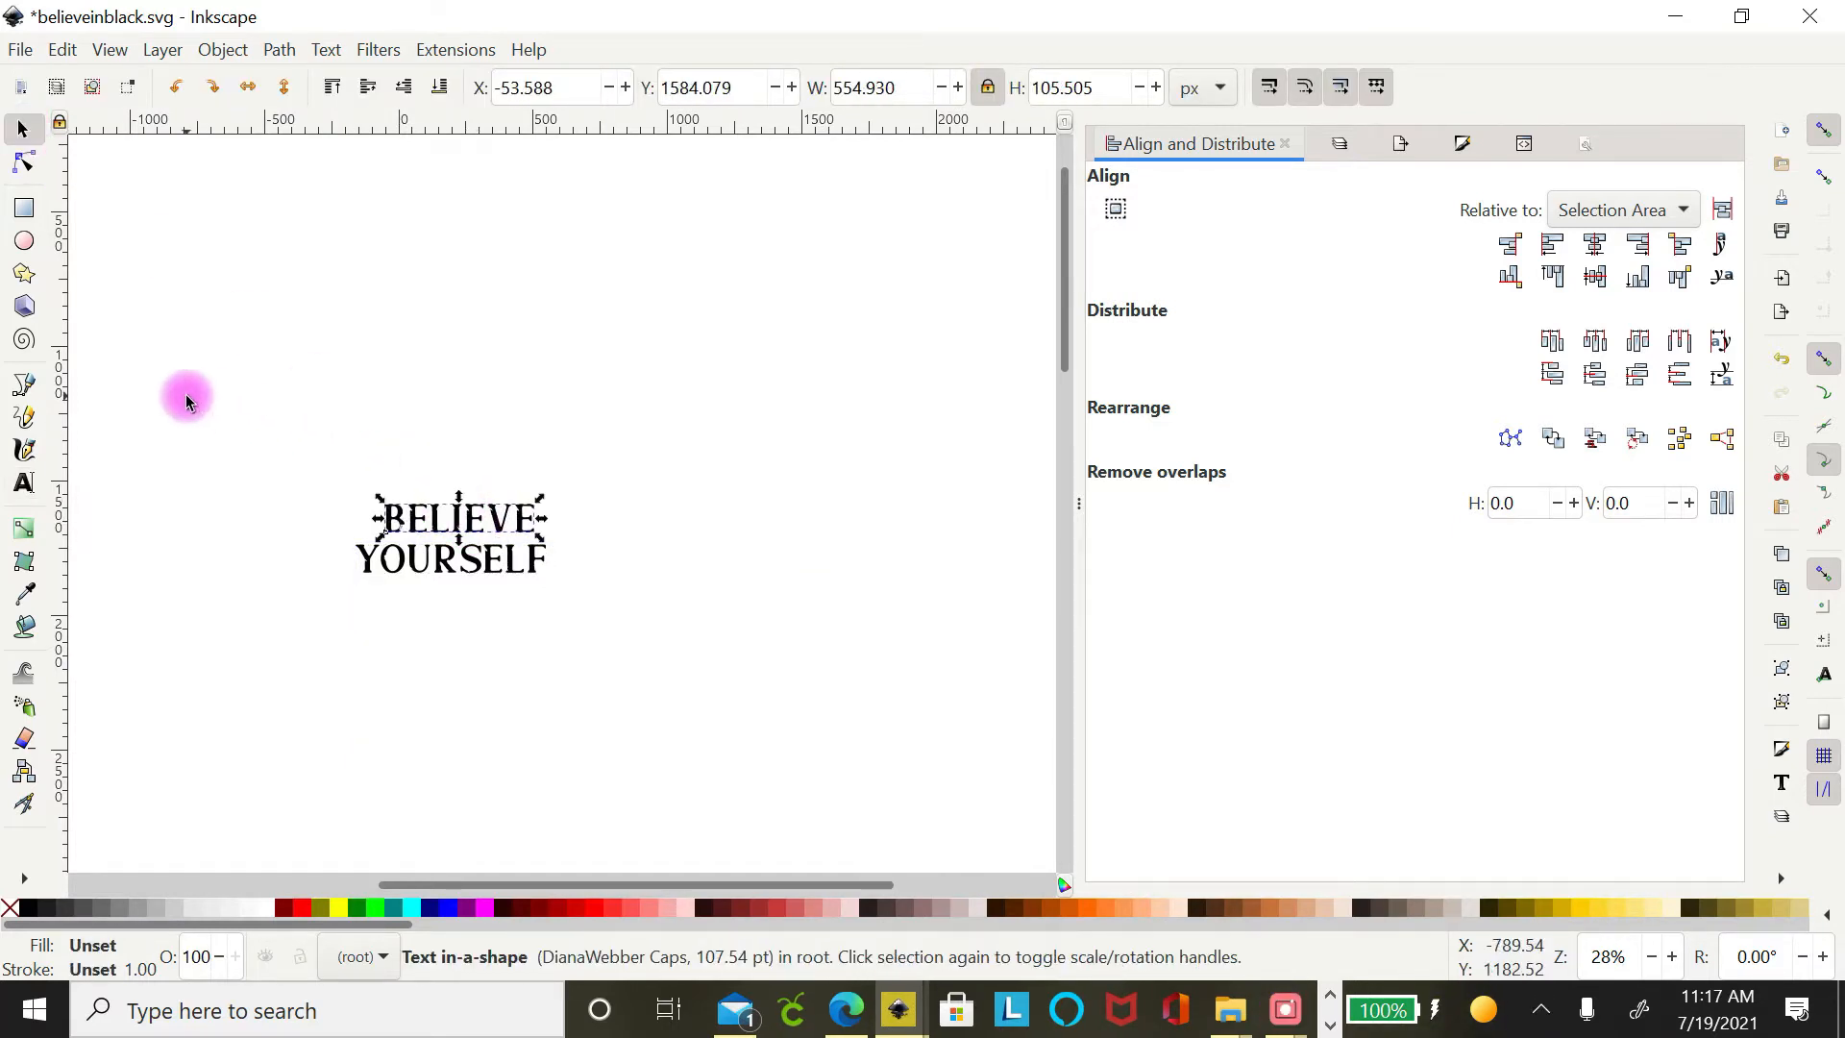
# Scale both text lines together to about 1297 by 470 px and move them to about X -514 px, Y 1166 px.
pyautogui.moveTo(198, 413); pyautogui.dragTo(699, 673)
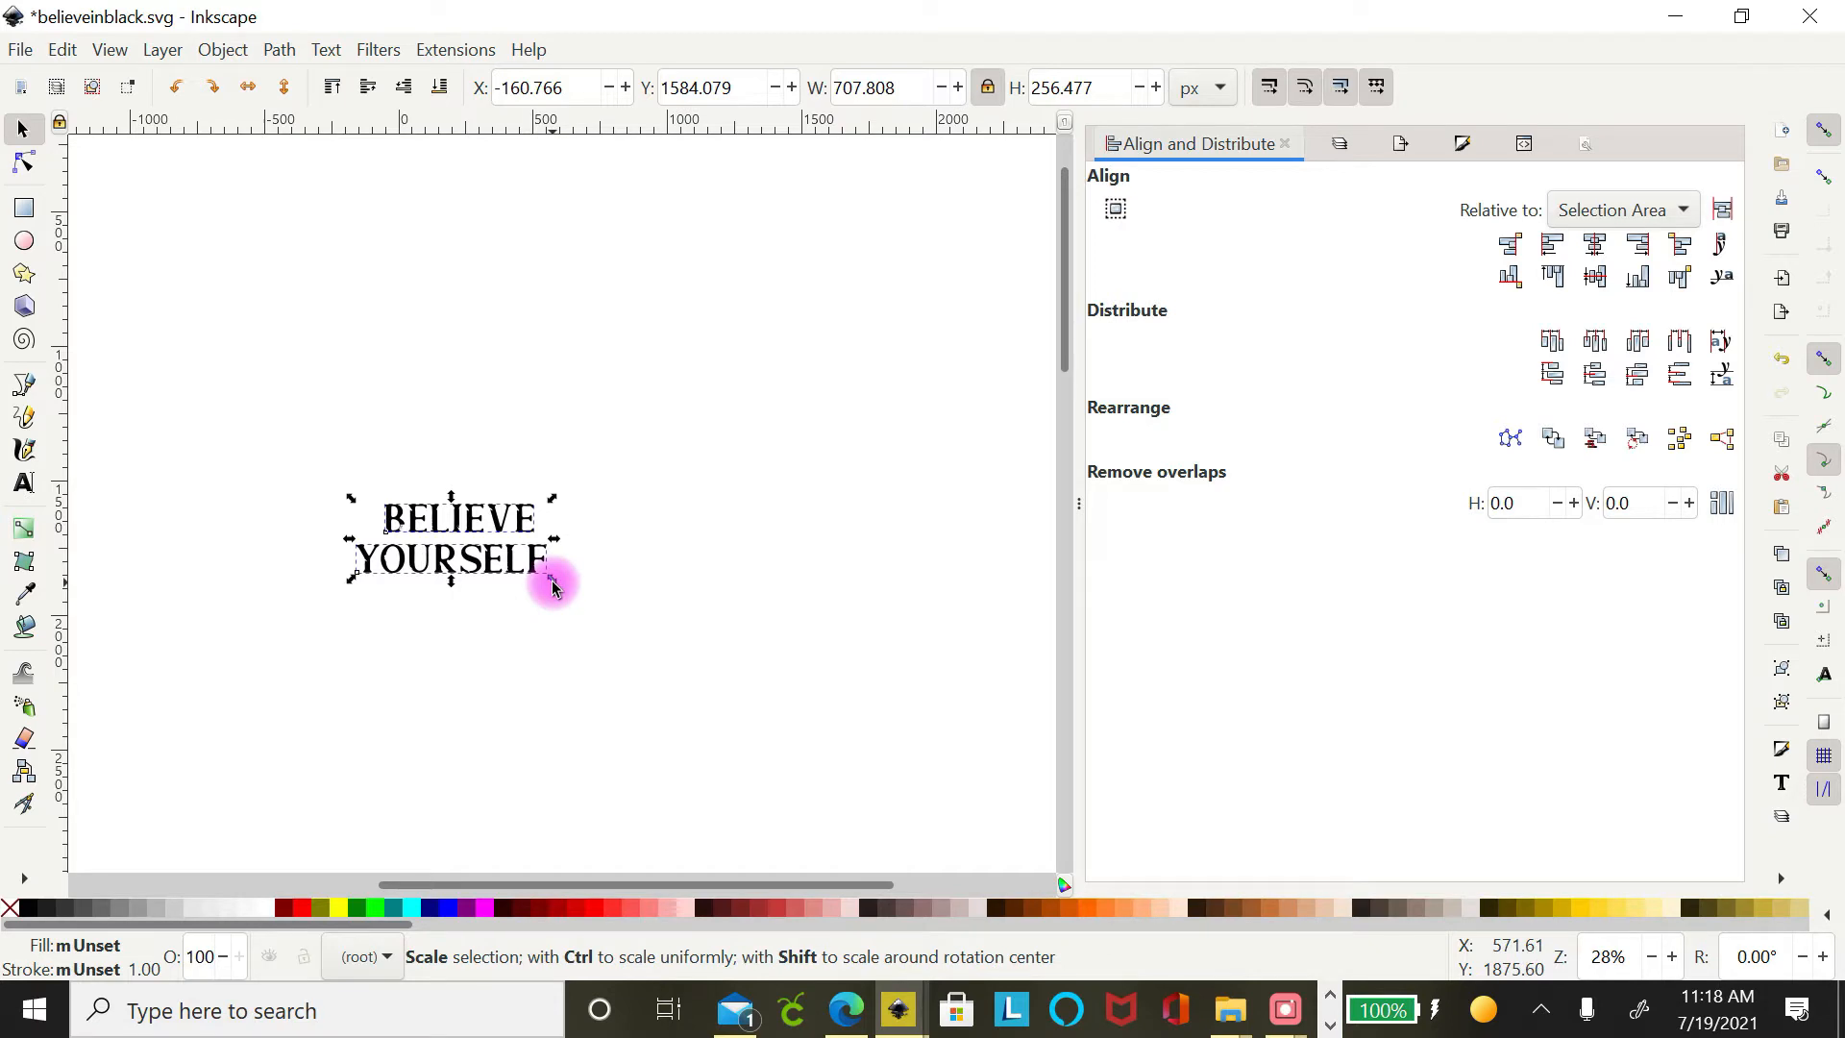
pyautogui.moveTo(553, 586); pyautogui.dragTo(711, 711)
pyautogui.moveTo(574, 544); pyautogui.dragTo(485, 433)
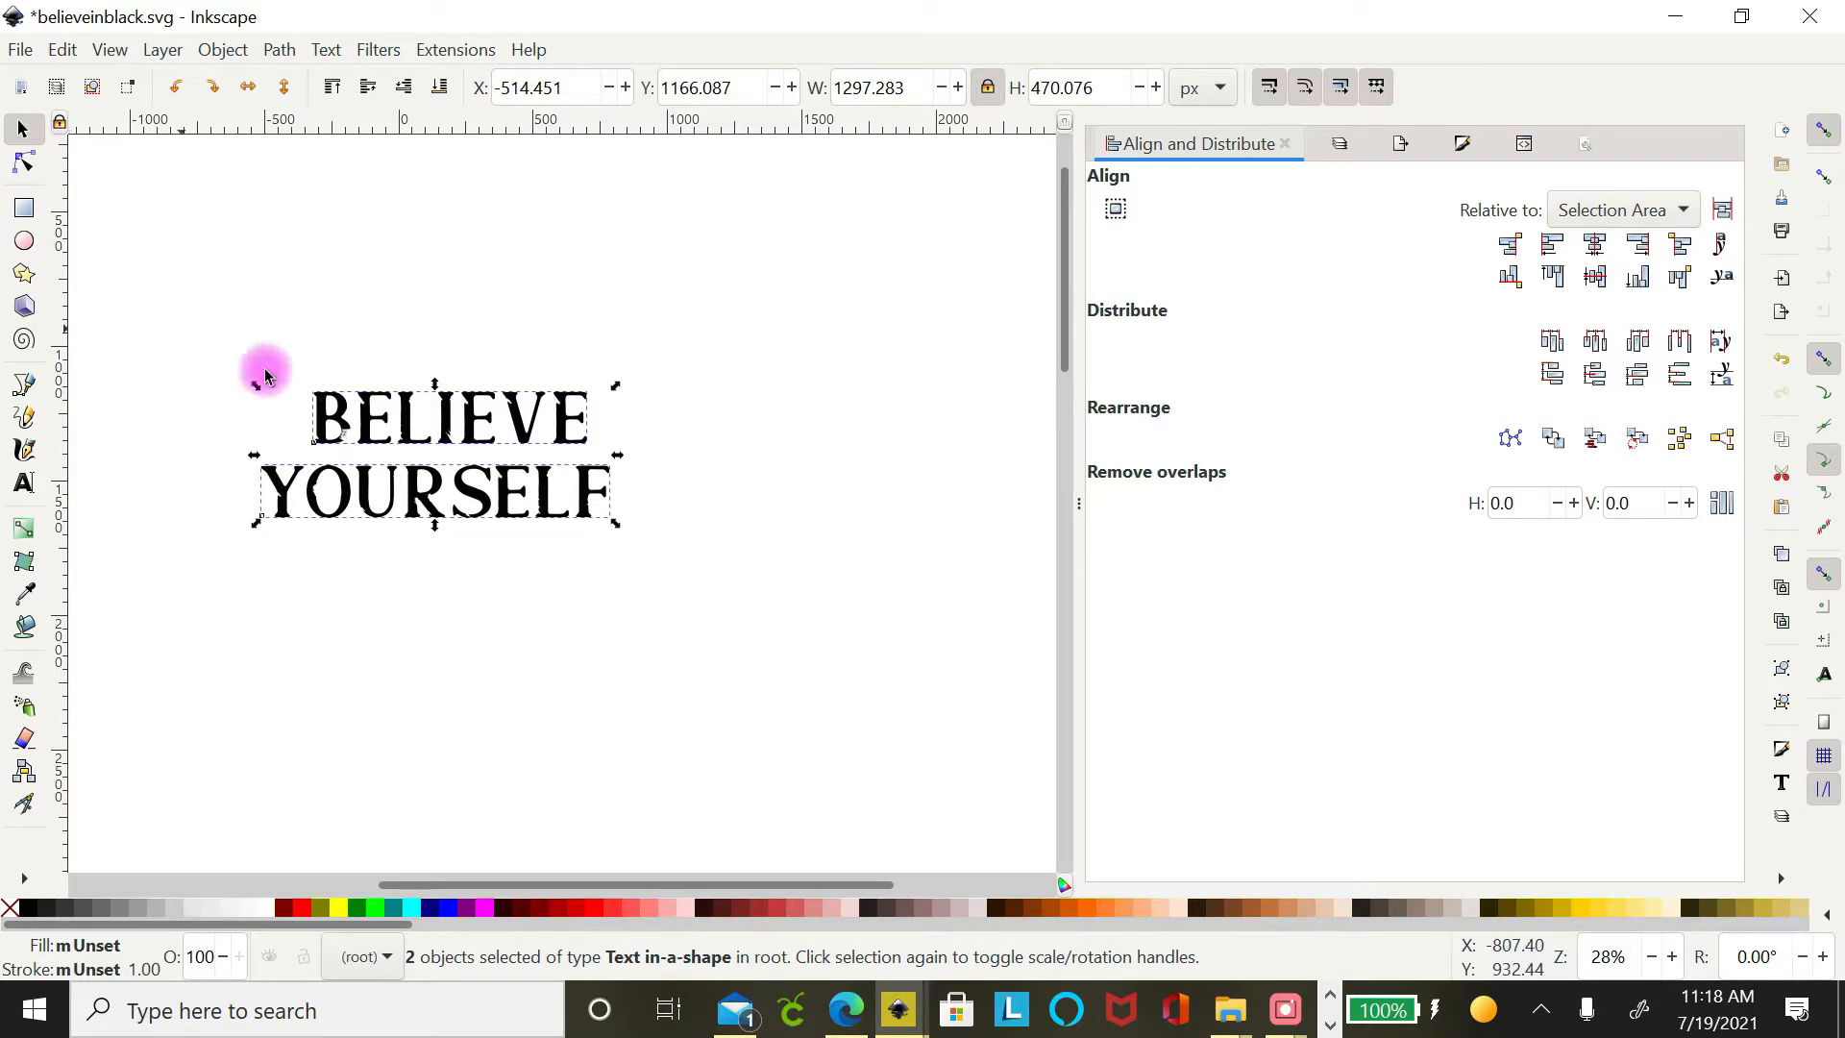
# Move only BELIEVE slightly left to centre it above YOURSELF, at about X -379 px, Y 1177 px.
pyautogui.click(659, 492)
pyautogui.moveTo(539, 416)
pyautogui.mouseDown()
pyautogui.moveTo(482, 412)
pyautogui.moveTo(539, 417)
pyautogui.moveTo(523, 425)
pyautogui.mouseUp()
pyautogui.moveTo(526, 424); pyautogui.dragTo(525, 427)
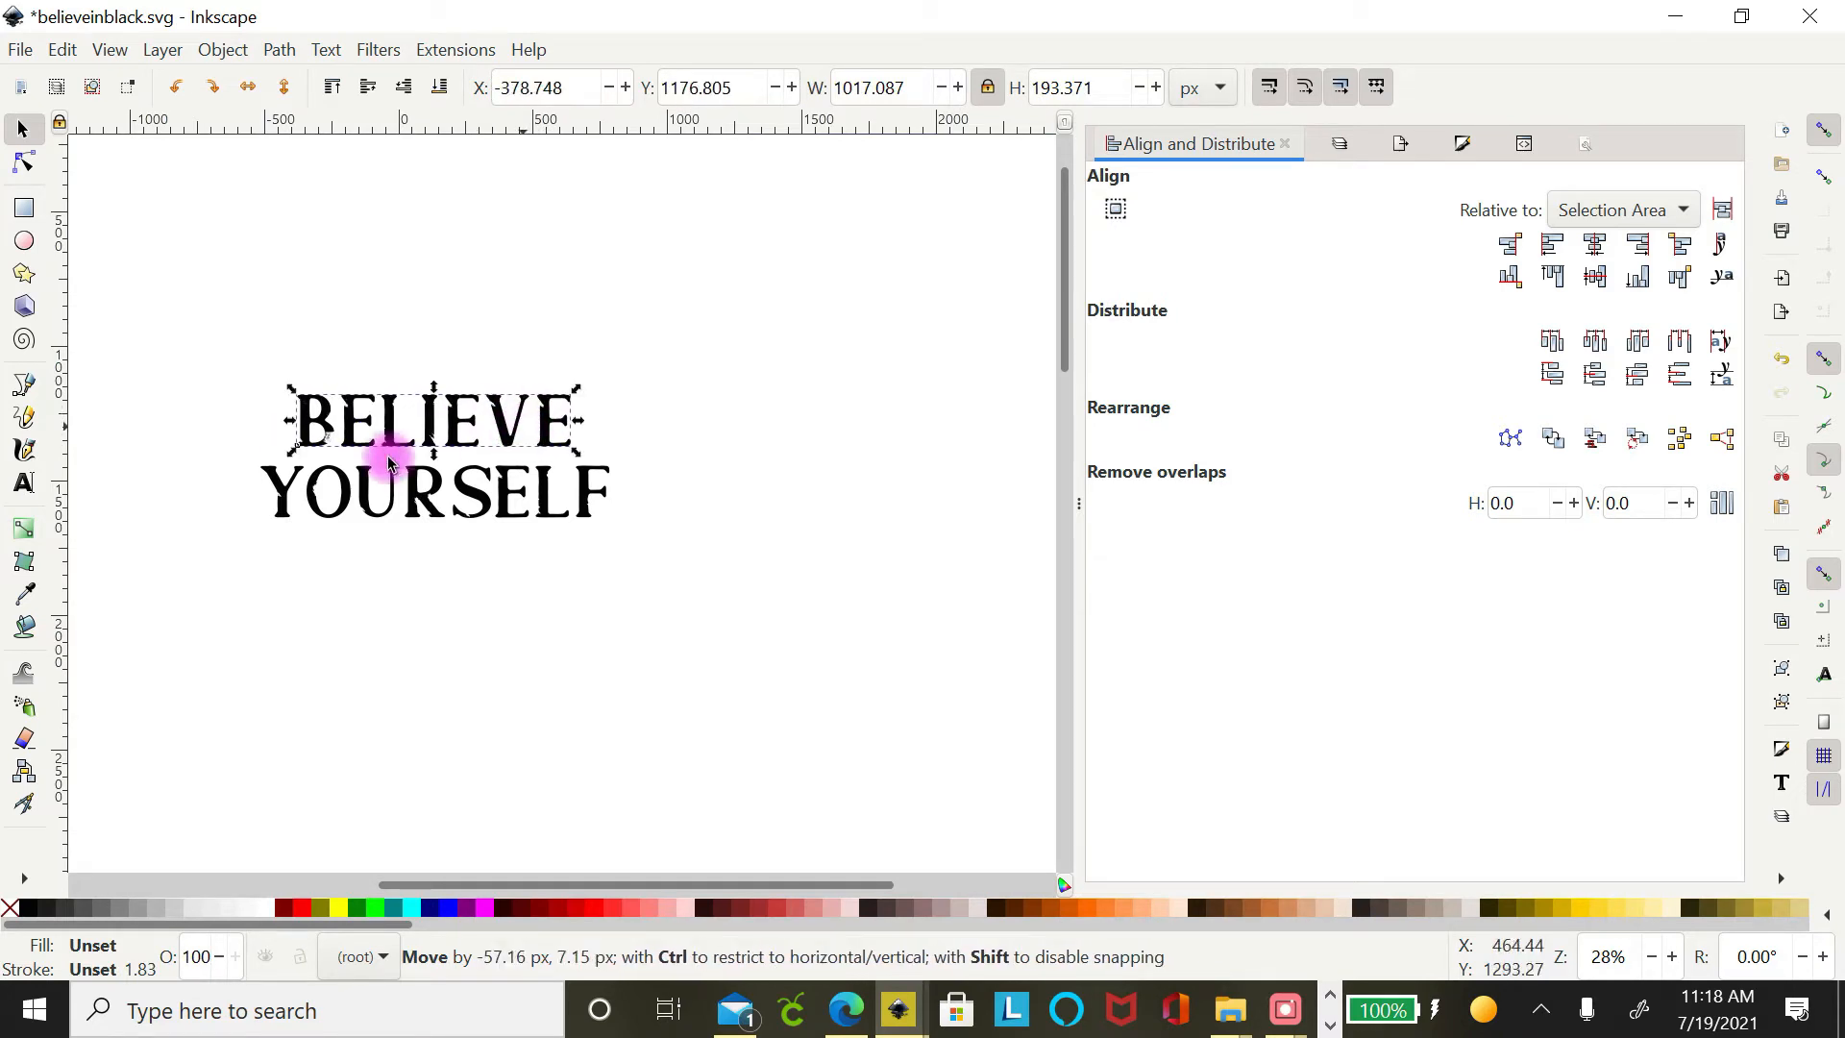
# Check the font sizes of the BELIEVE and YOURSELF text lines.
pyautogui.click(24, 486)
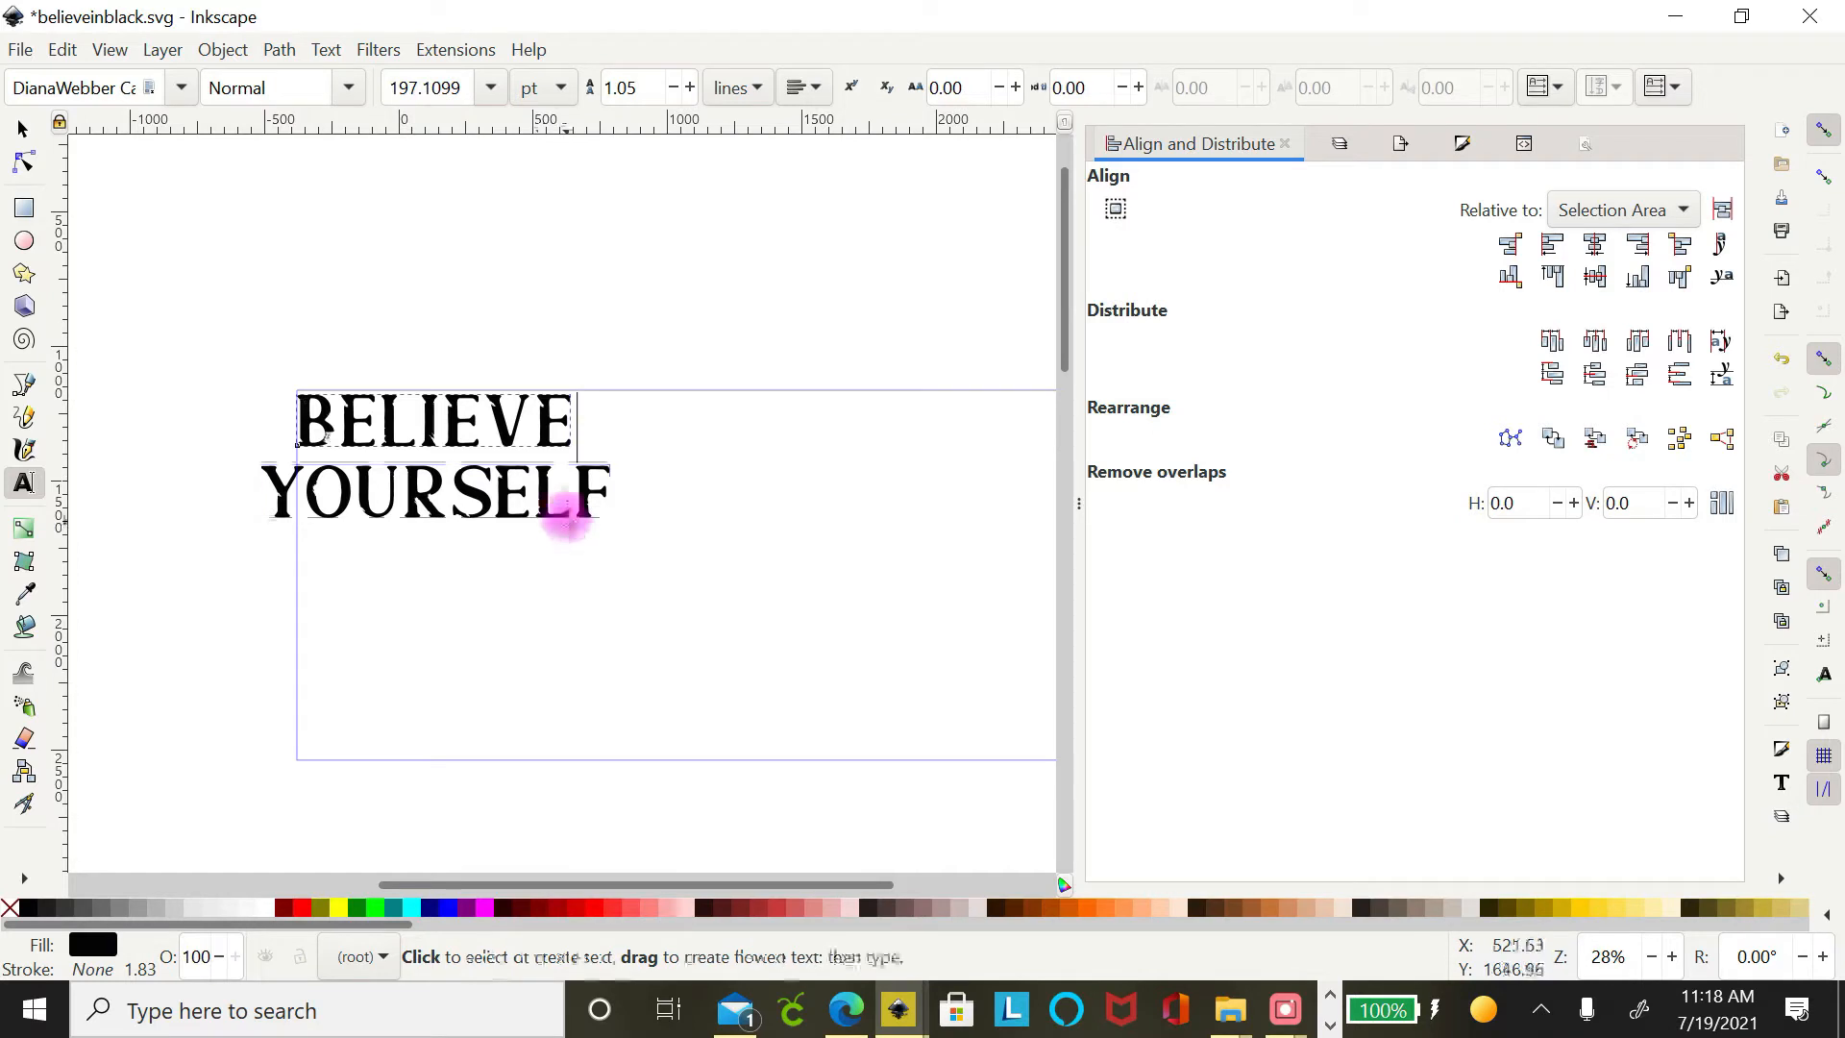
pyautogui.click(560, 496)
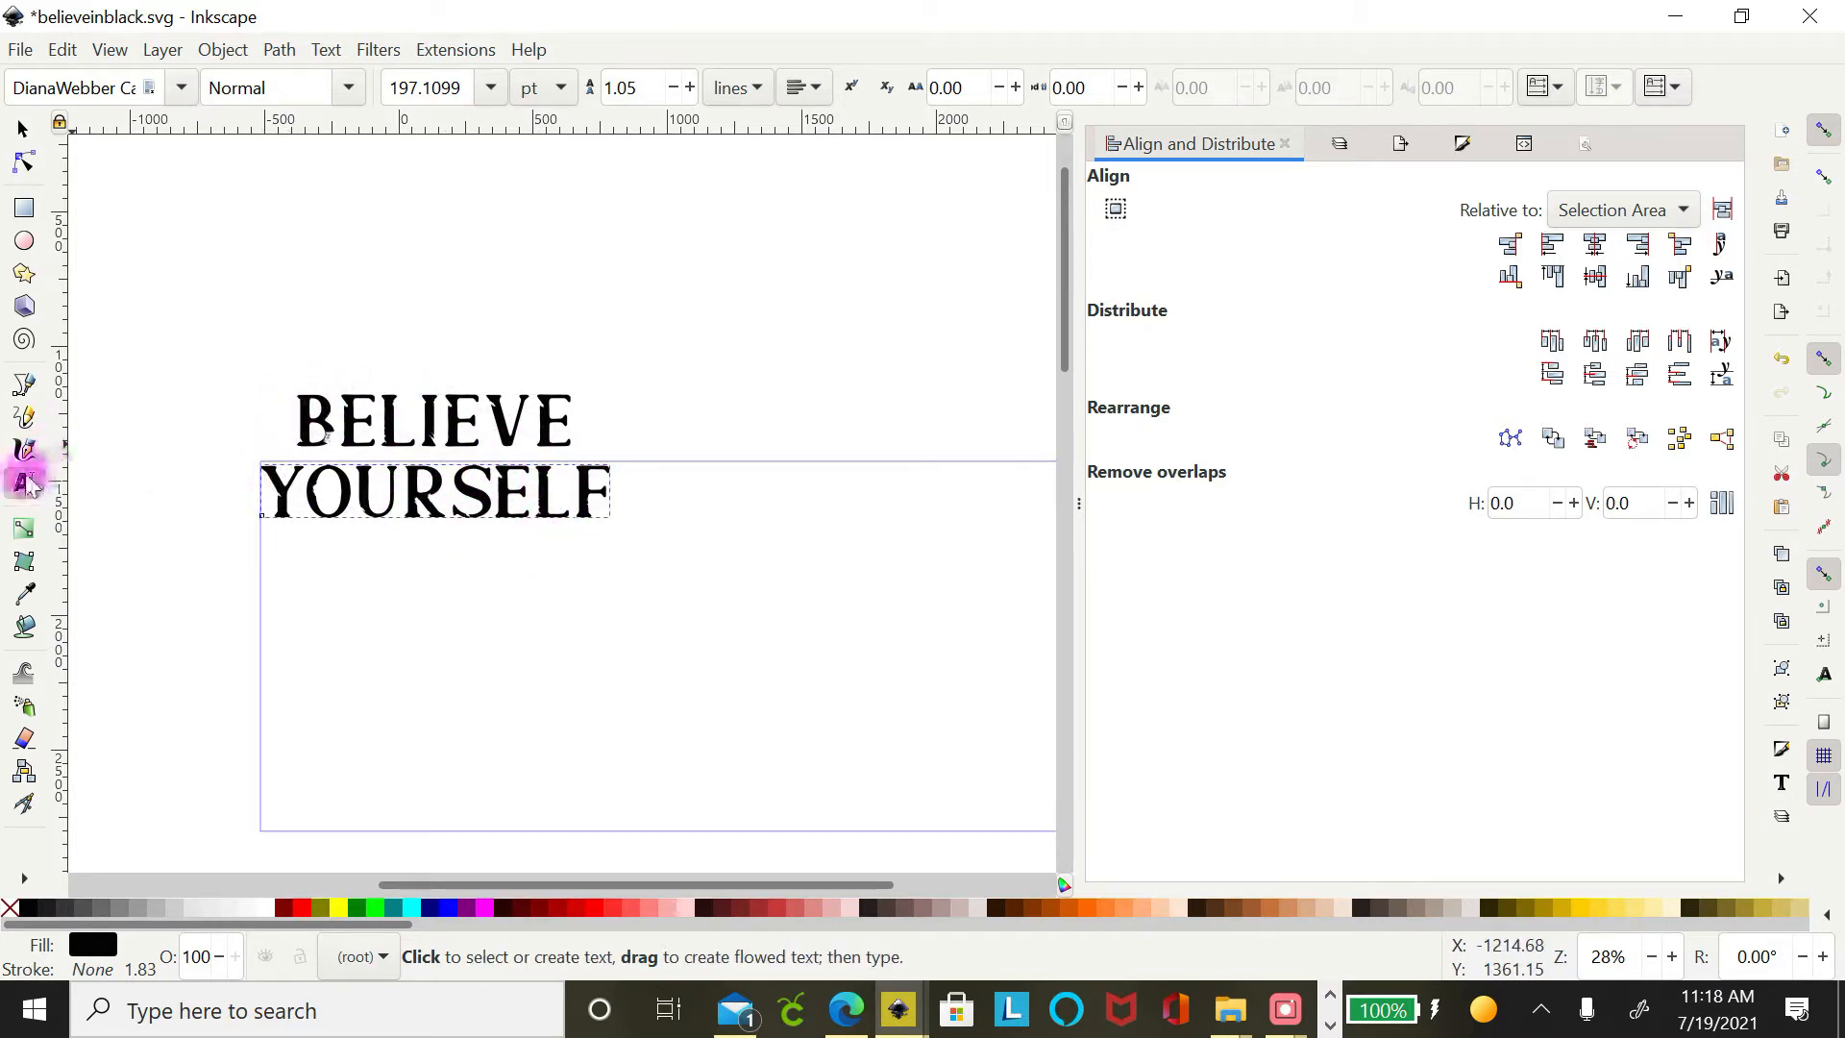
pyautogui.click(468, 487)
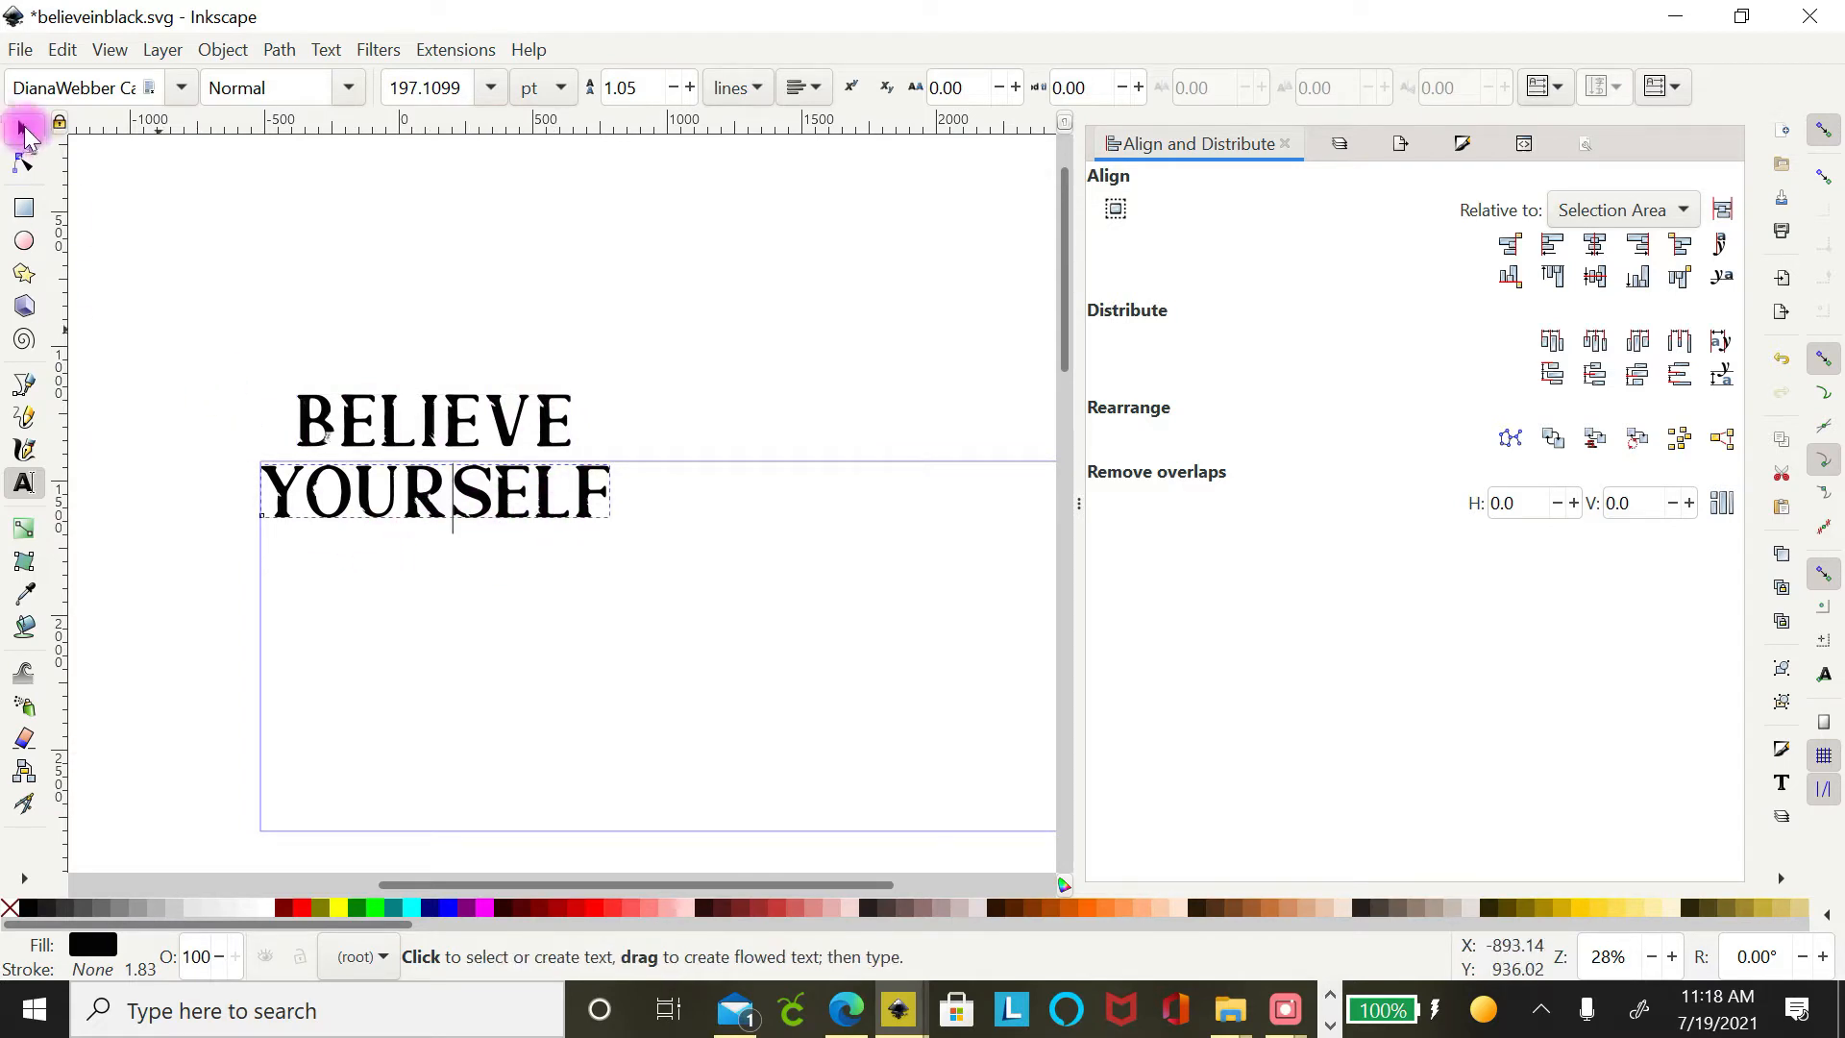
pyautogui.click(24, 131)
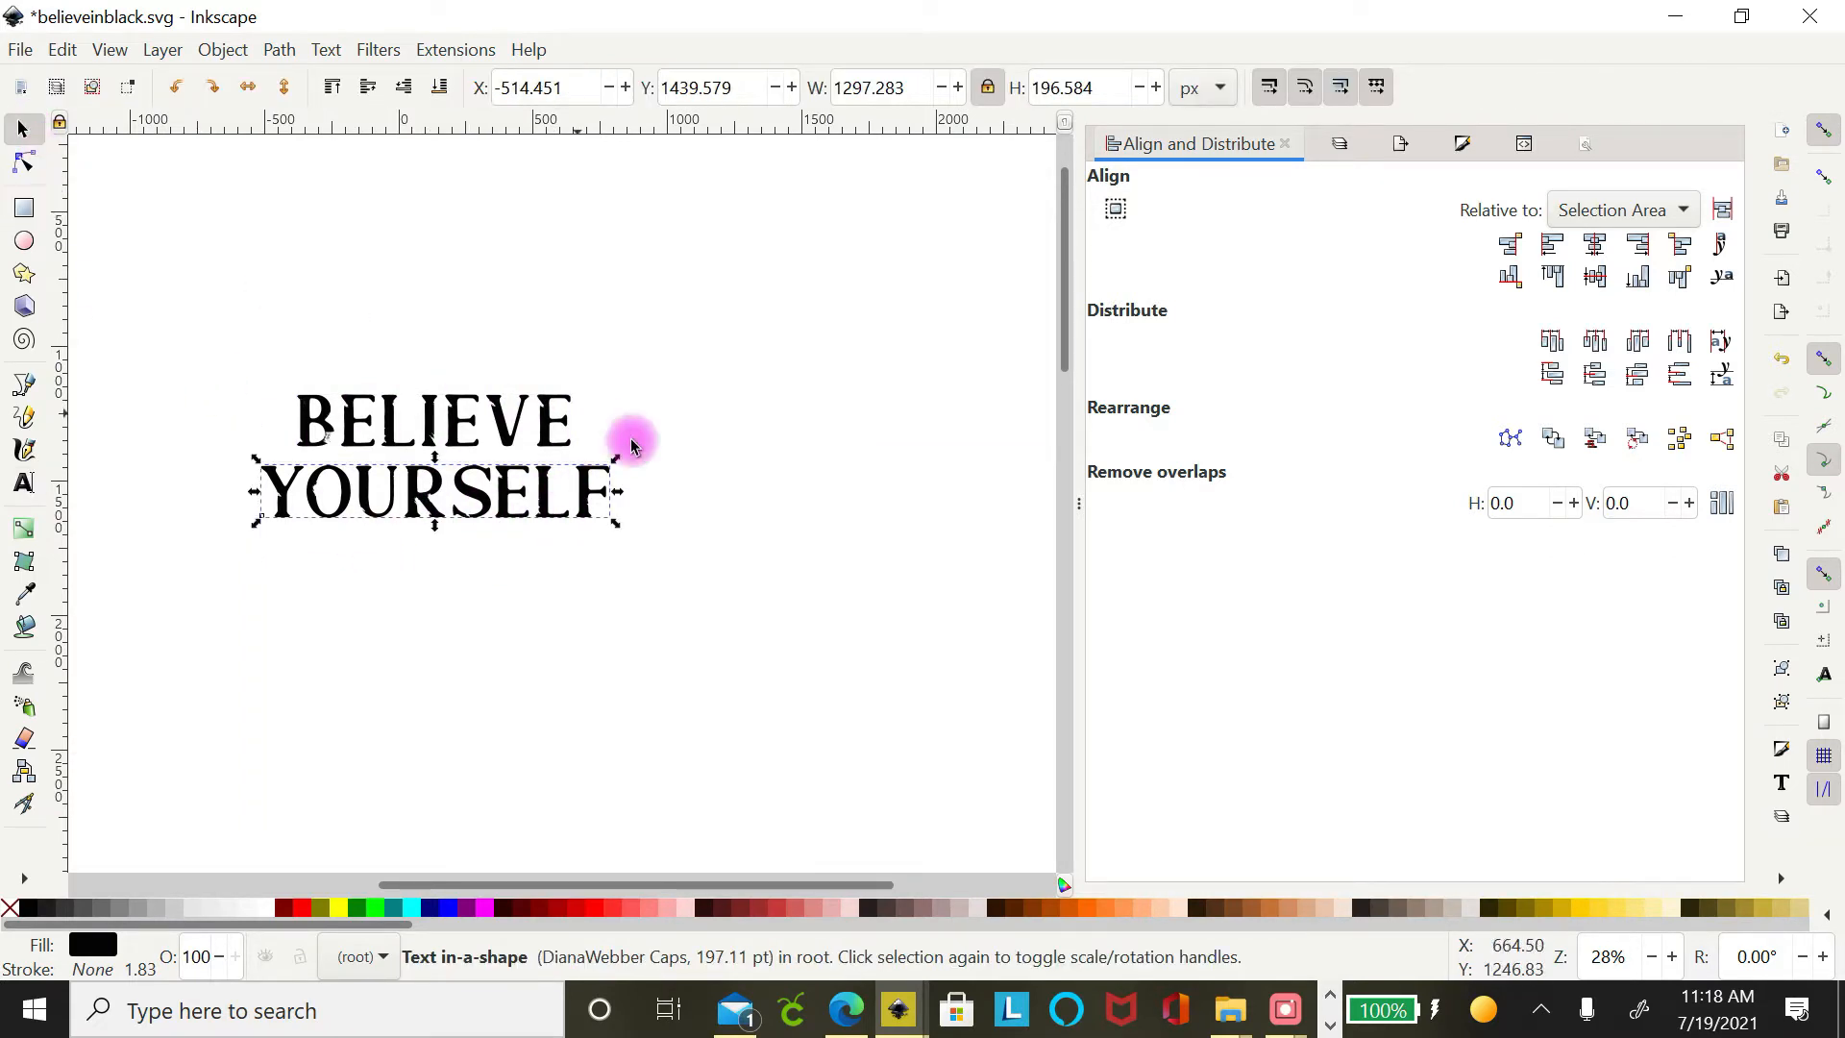
# Duplicate BELIEVE and place the copy to the right of the original, at about X 1000 px, Y 1116 px.
pyautogui.click(543, 428)
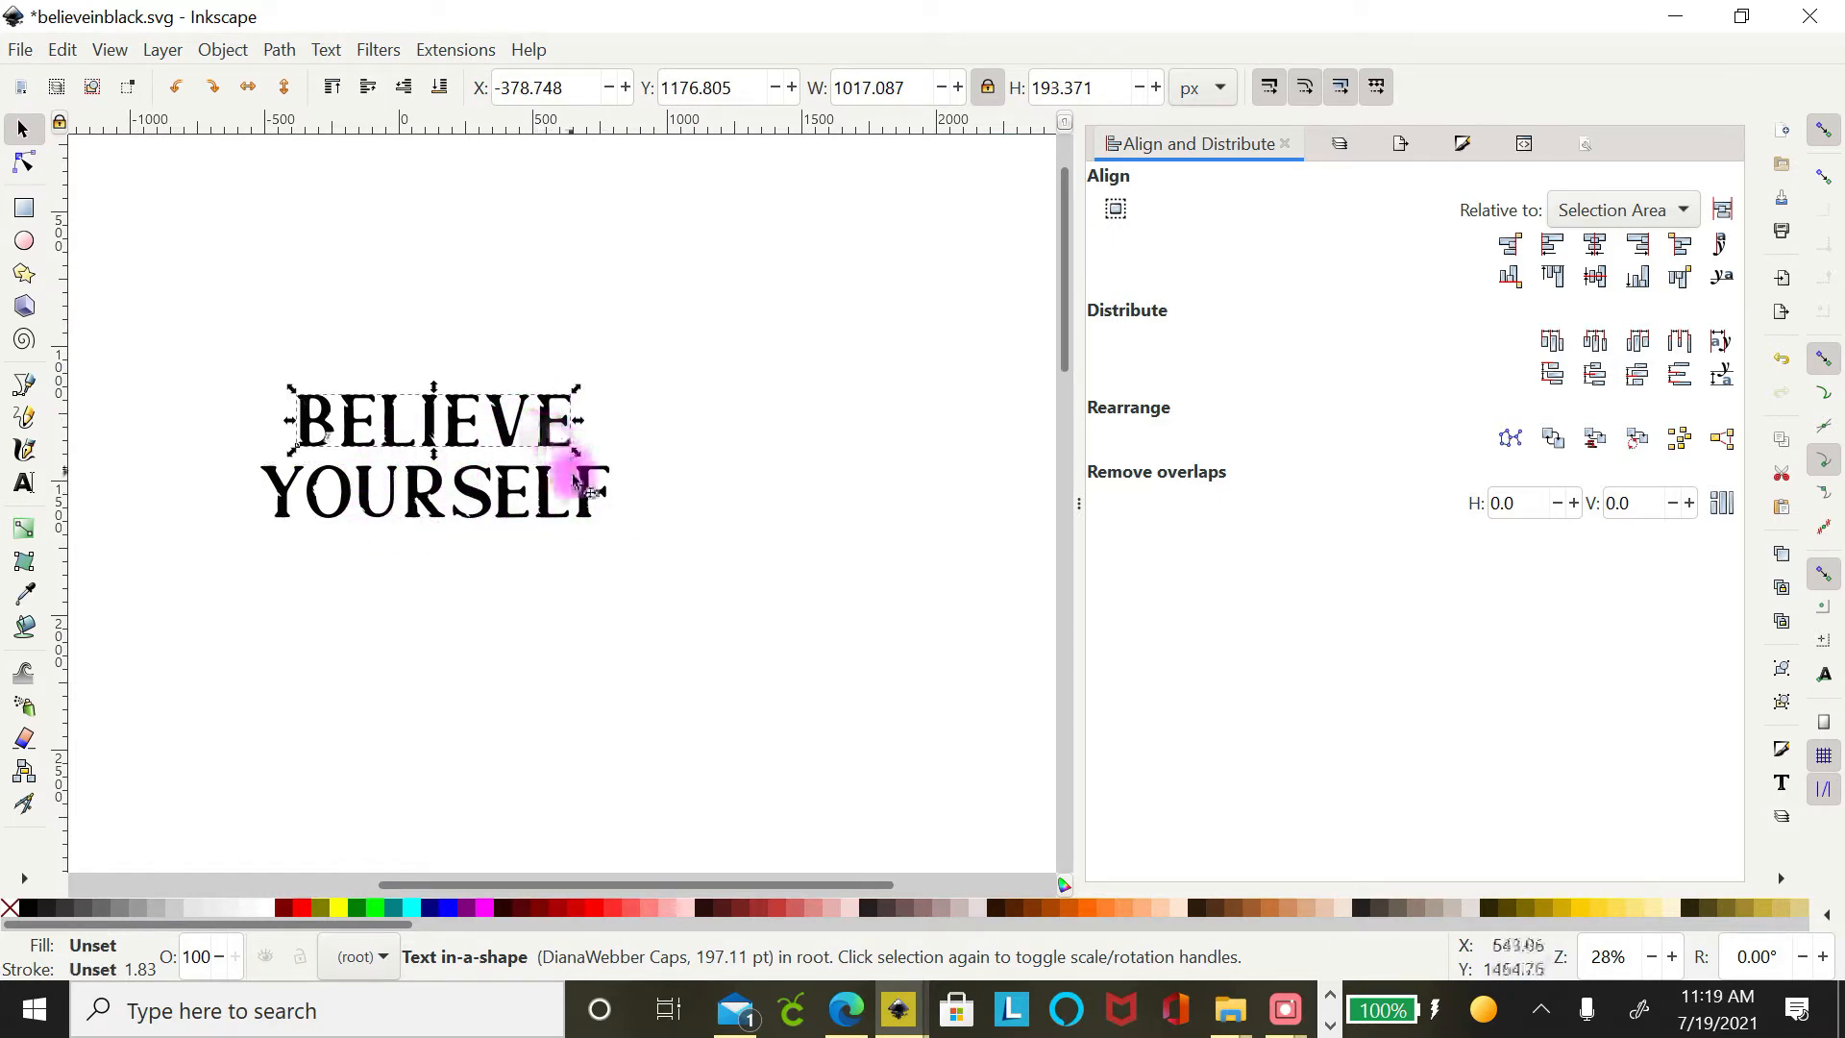
pyautogui.click(54, 53)
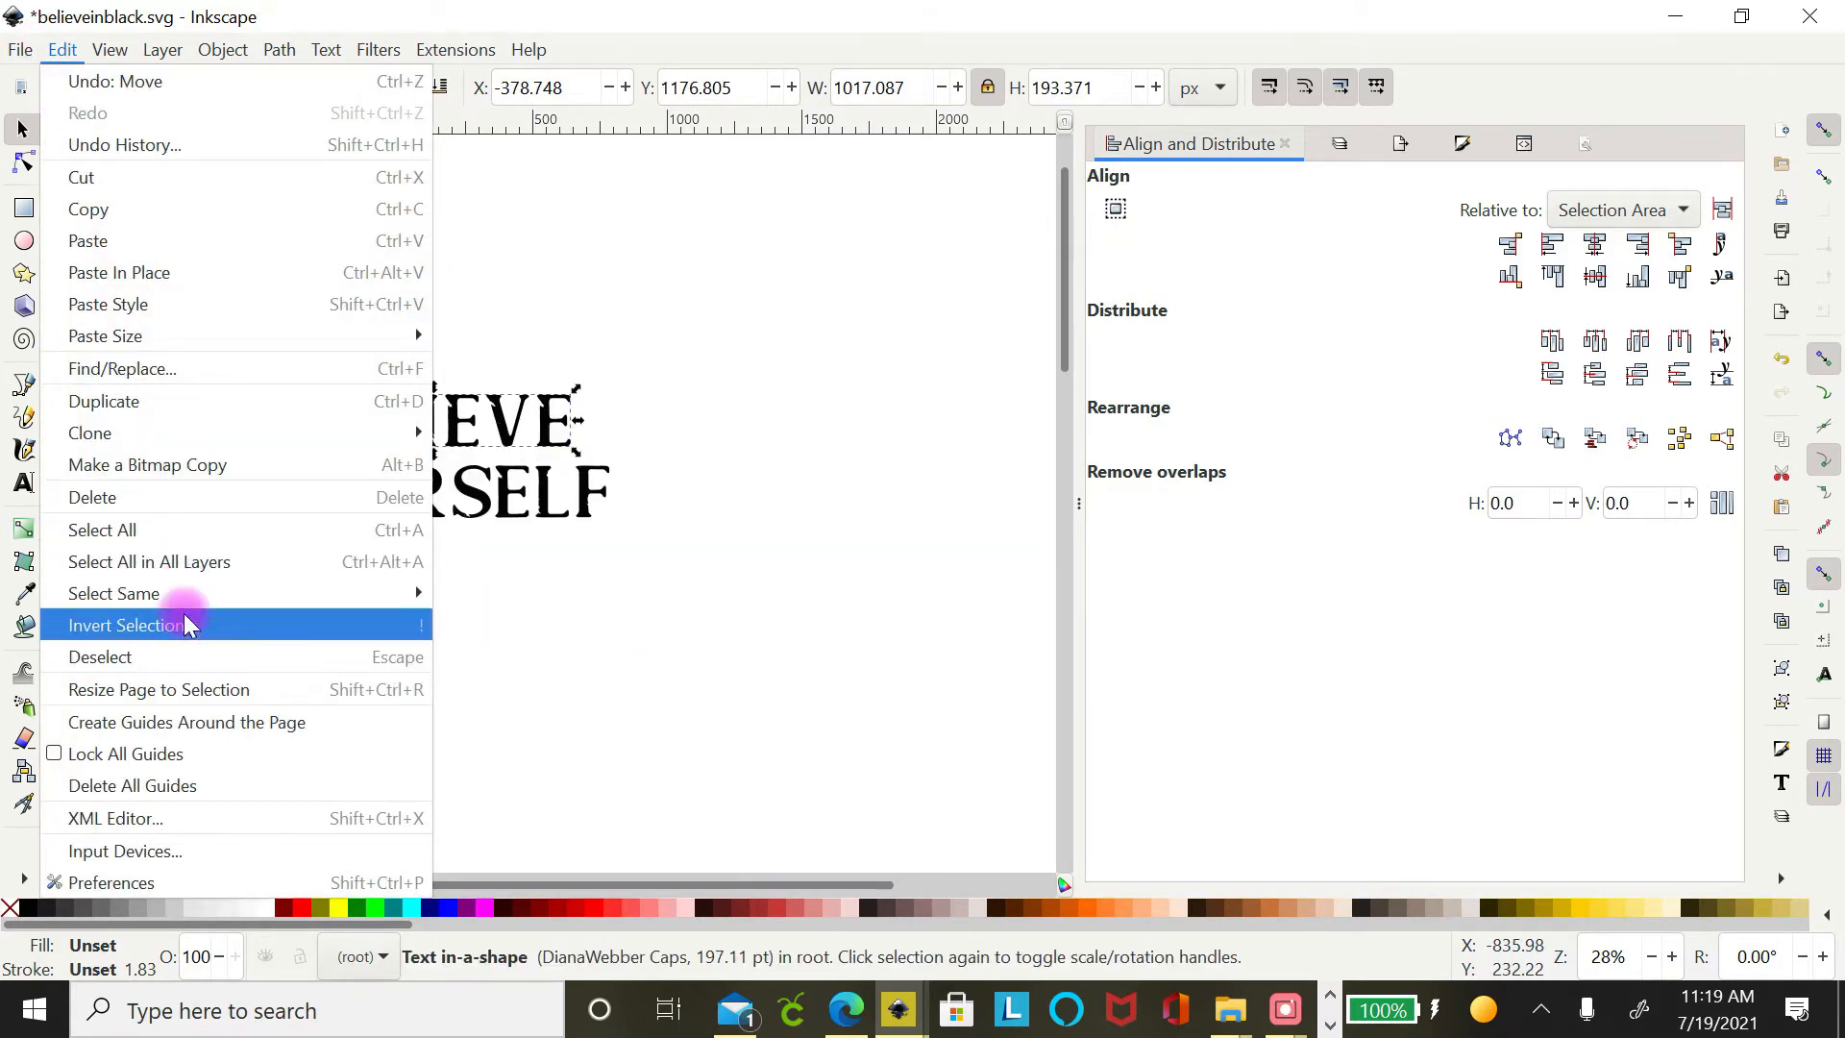
pyautogui.click(152, 401)
pyautogui.moveTo(497, 432); pyautogui.dragTo(870, 415)
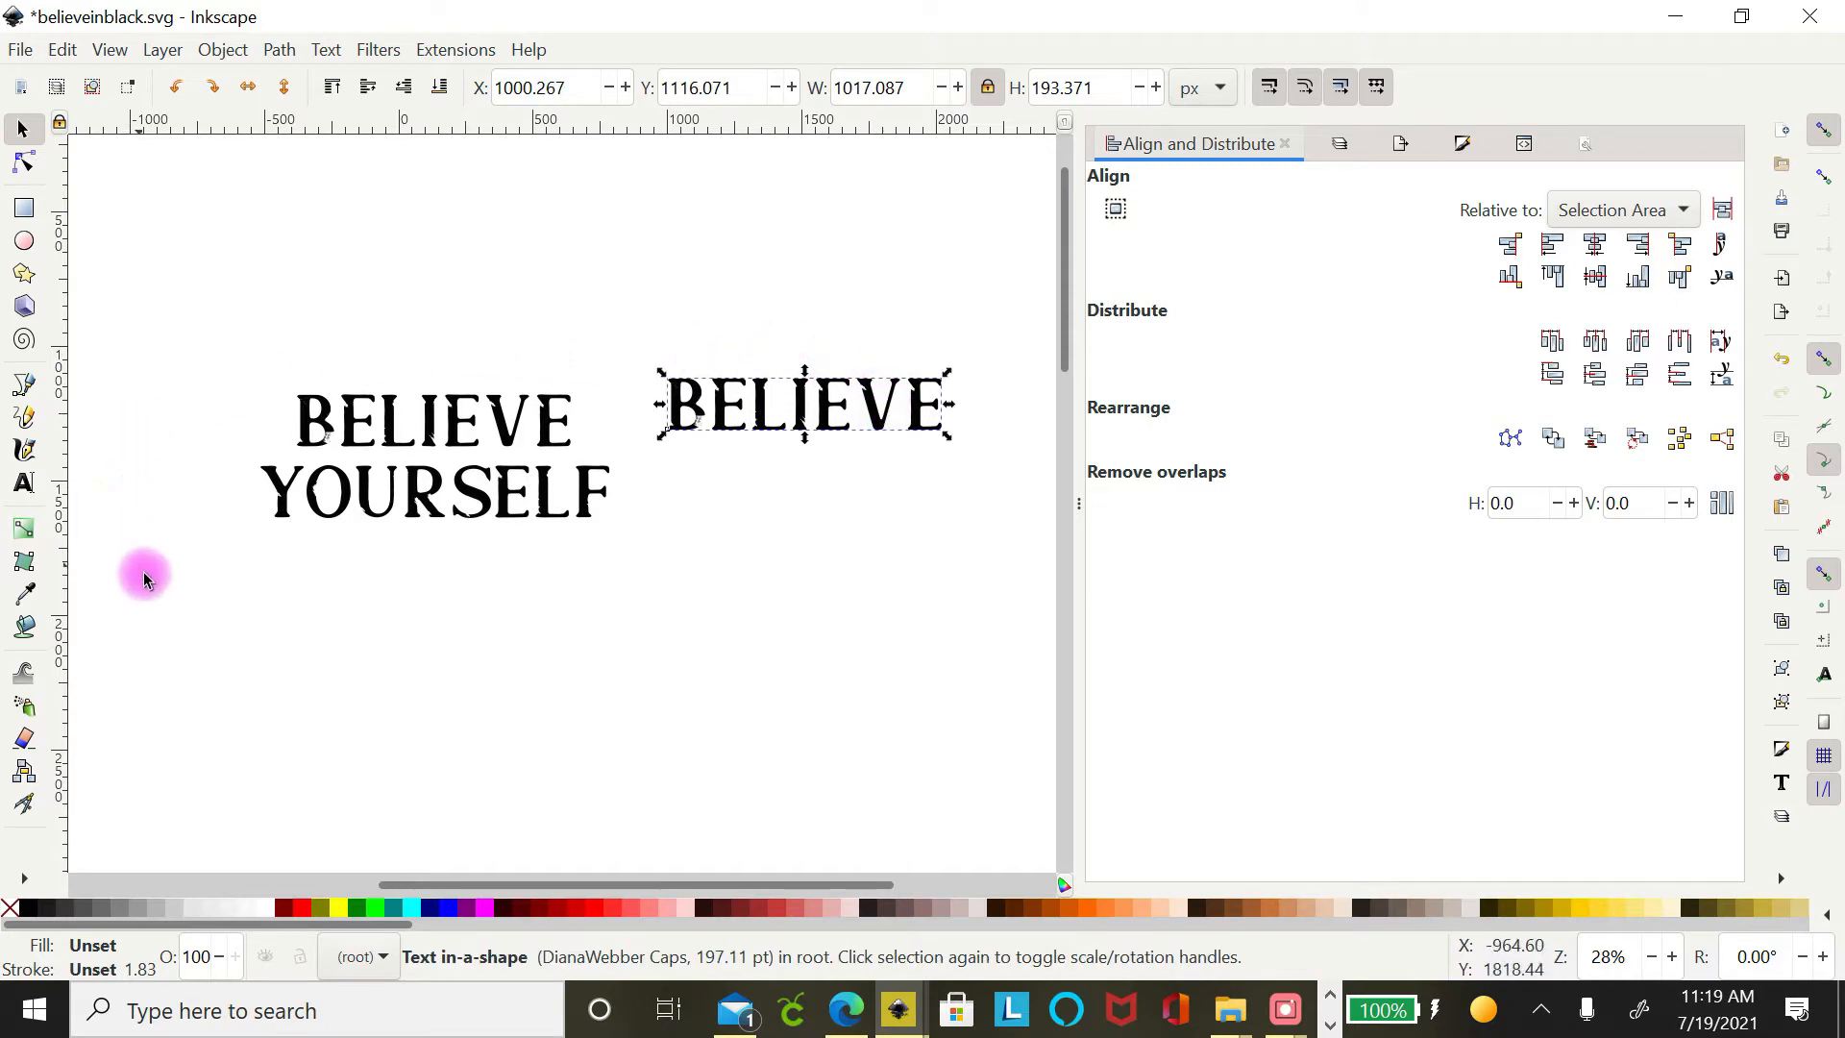
# Set the BELIEVE copy's font to DianaWebber Script and move it to about X 1119 px, Y 1164 px.
pyautogui.click(24, 483)
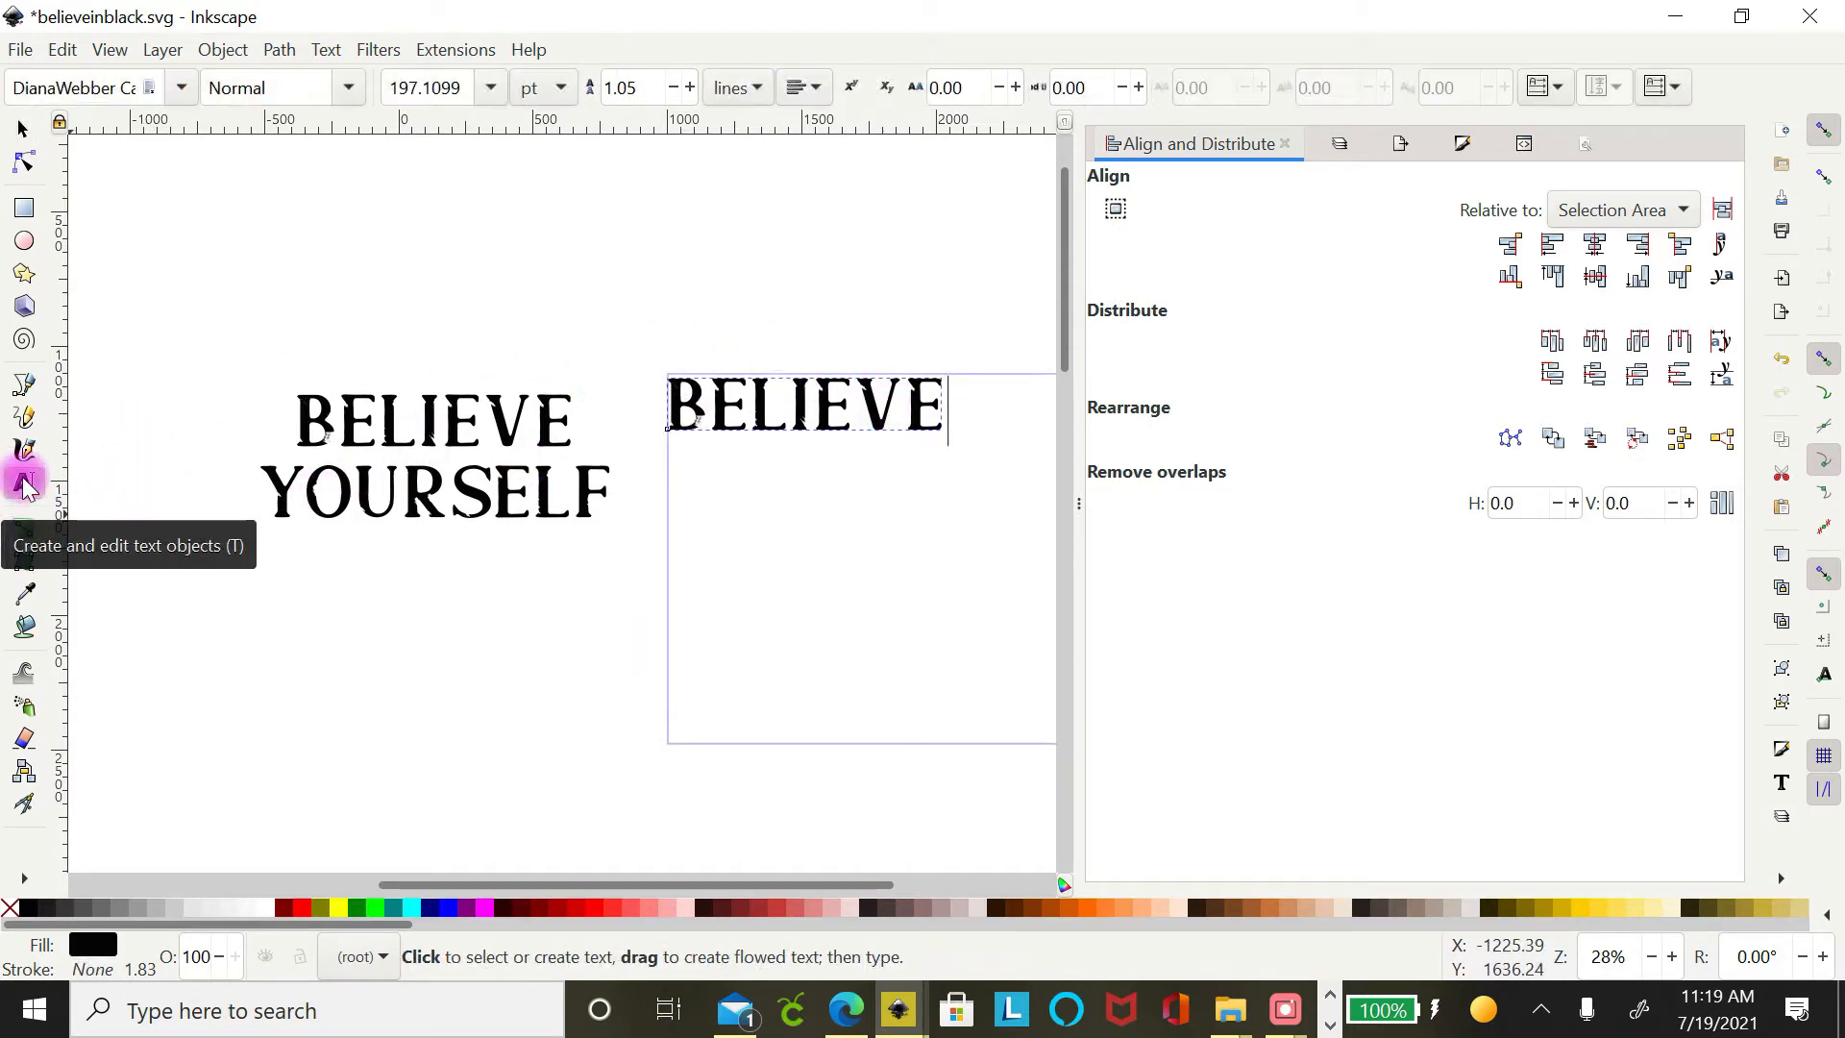
pyautogui.click(183, 89)
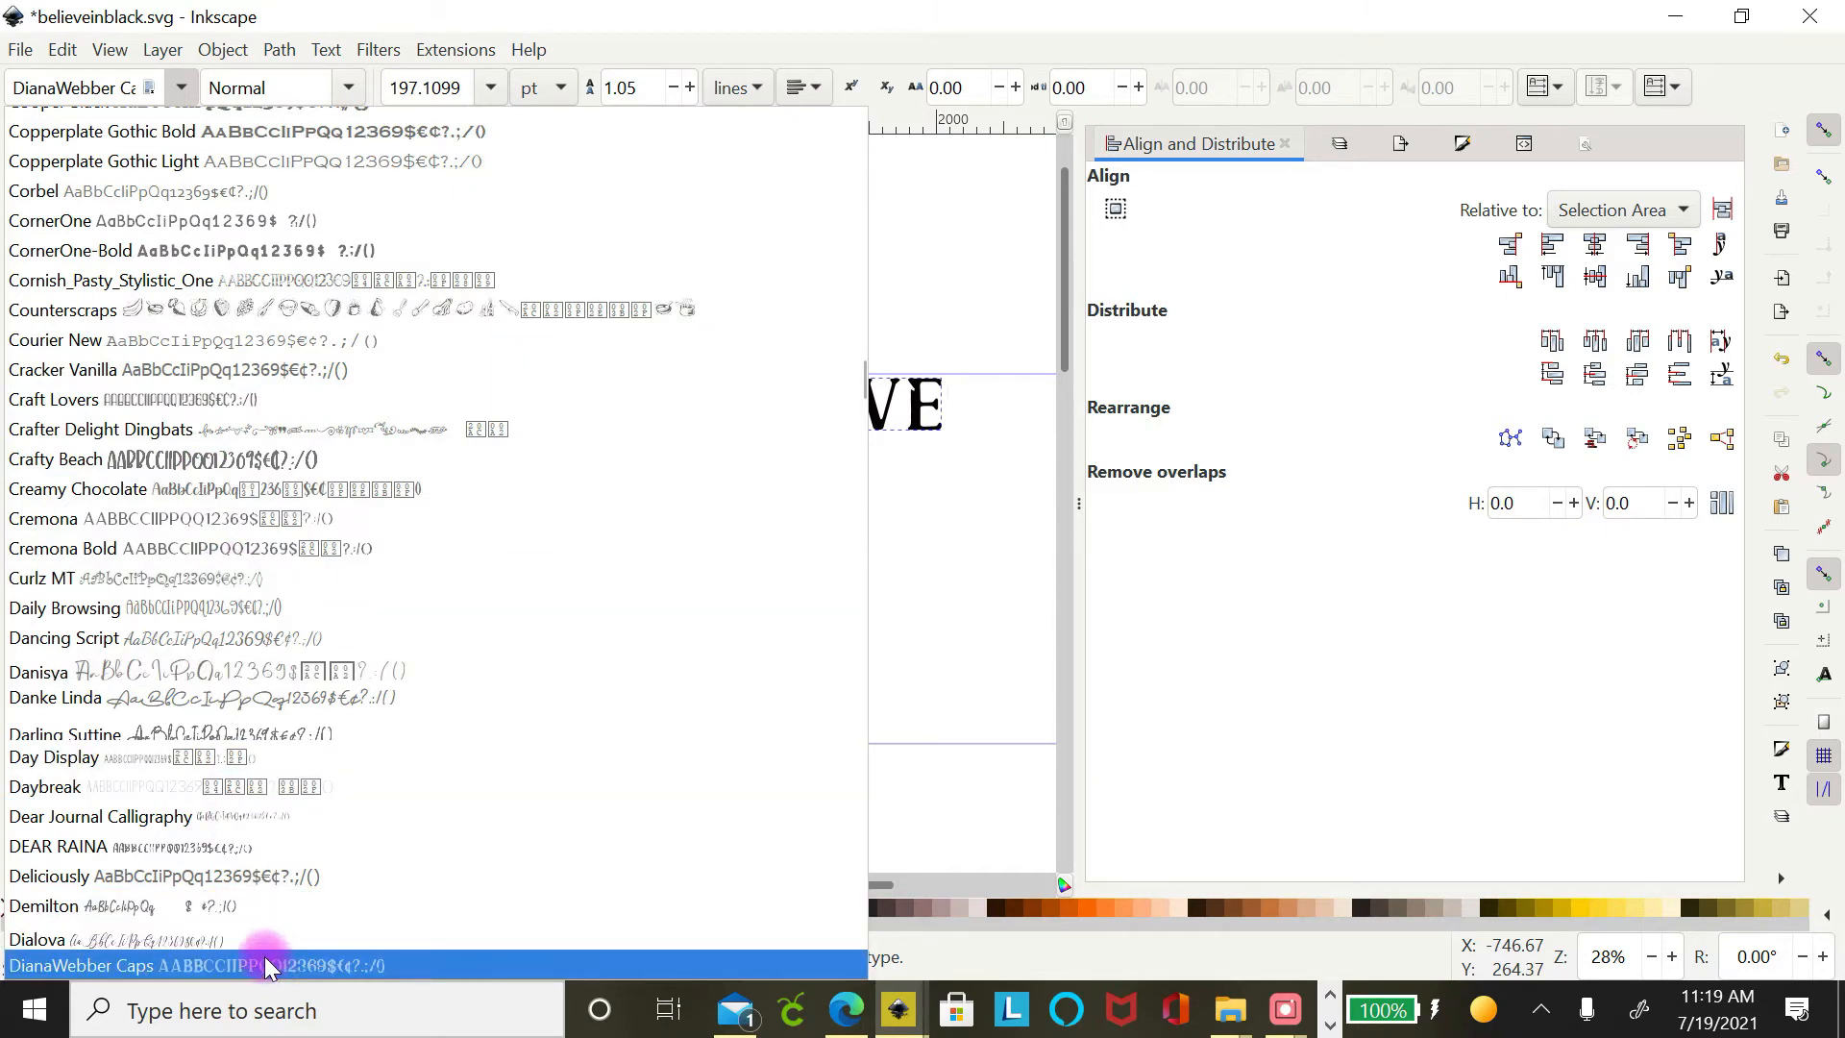
pyautogui.scroll(-1, 268, 964)
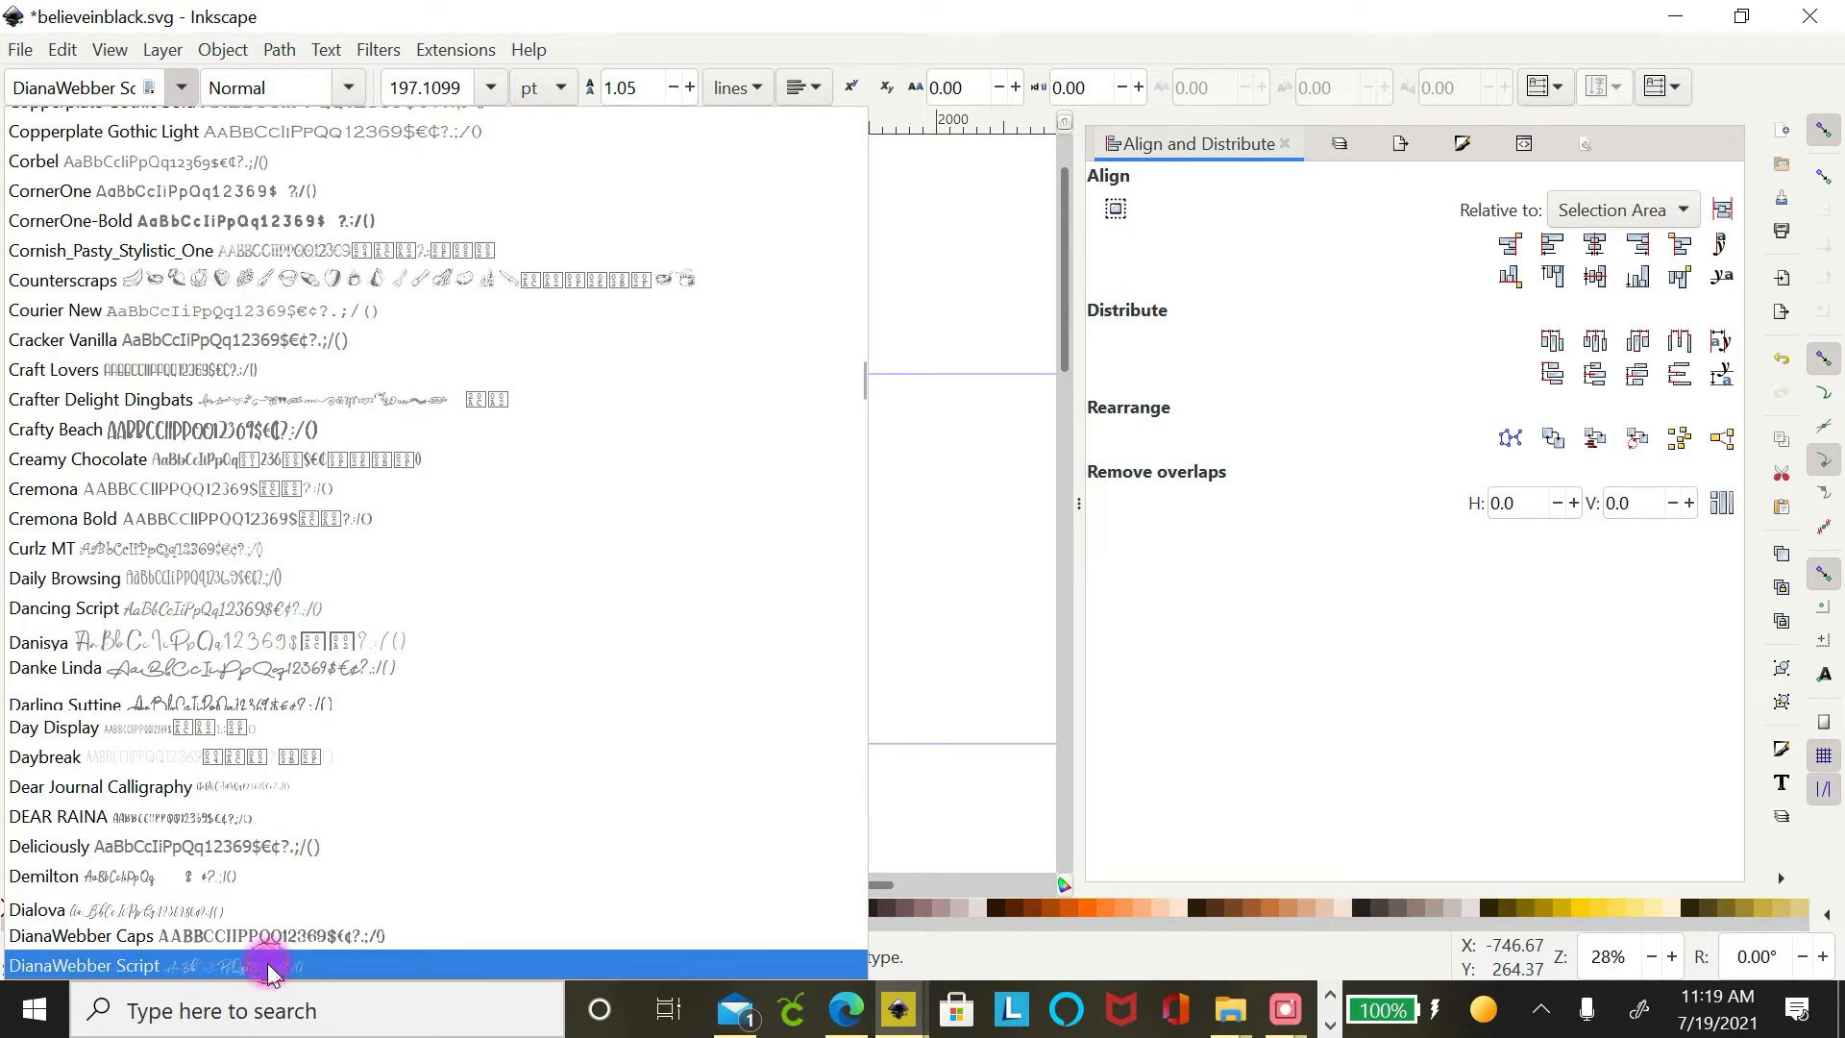
pyautogui.click(267, 965)
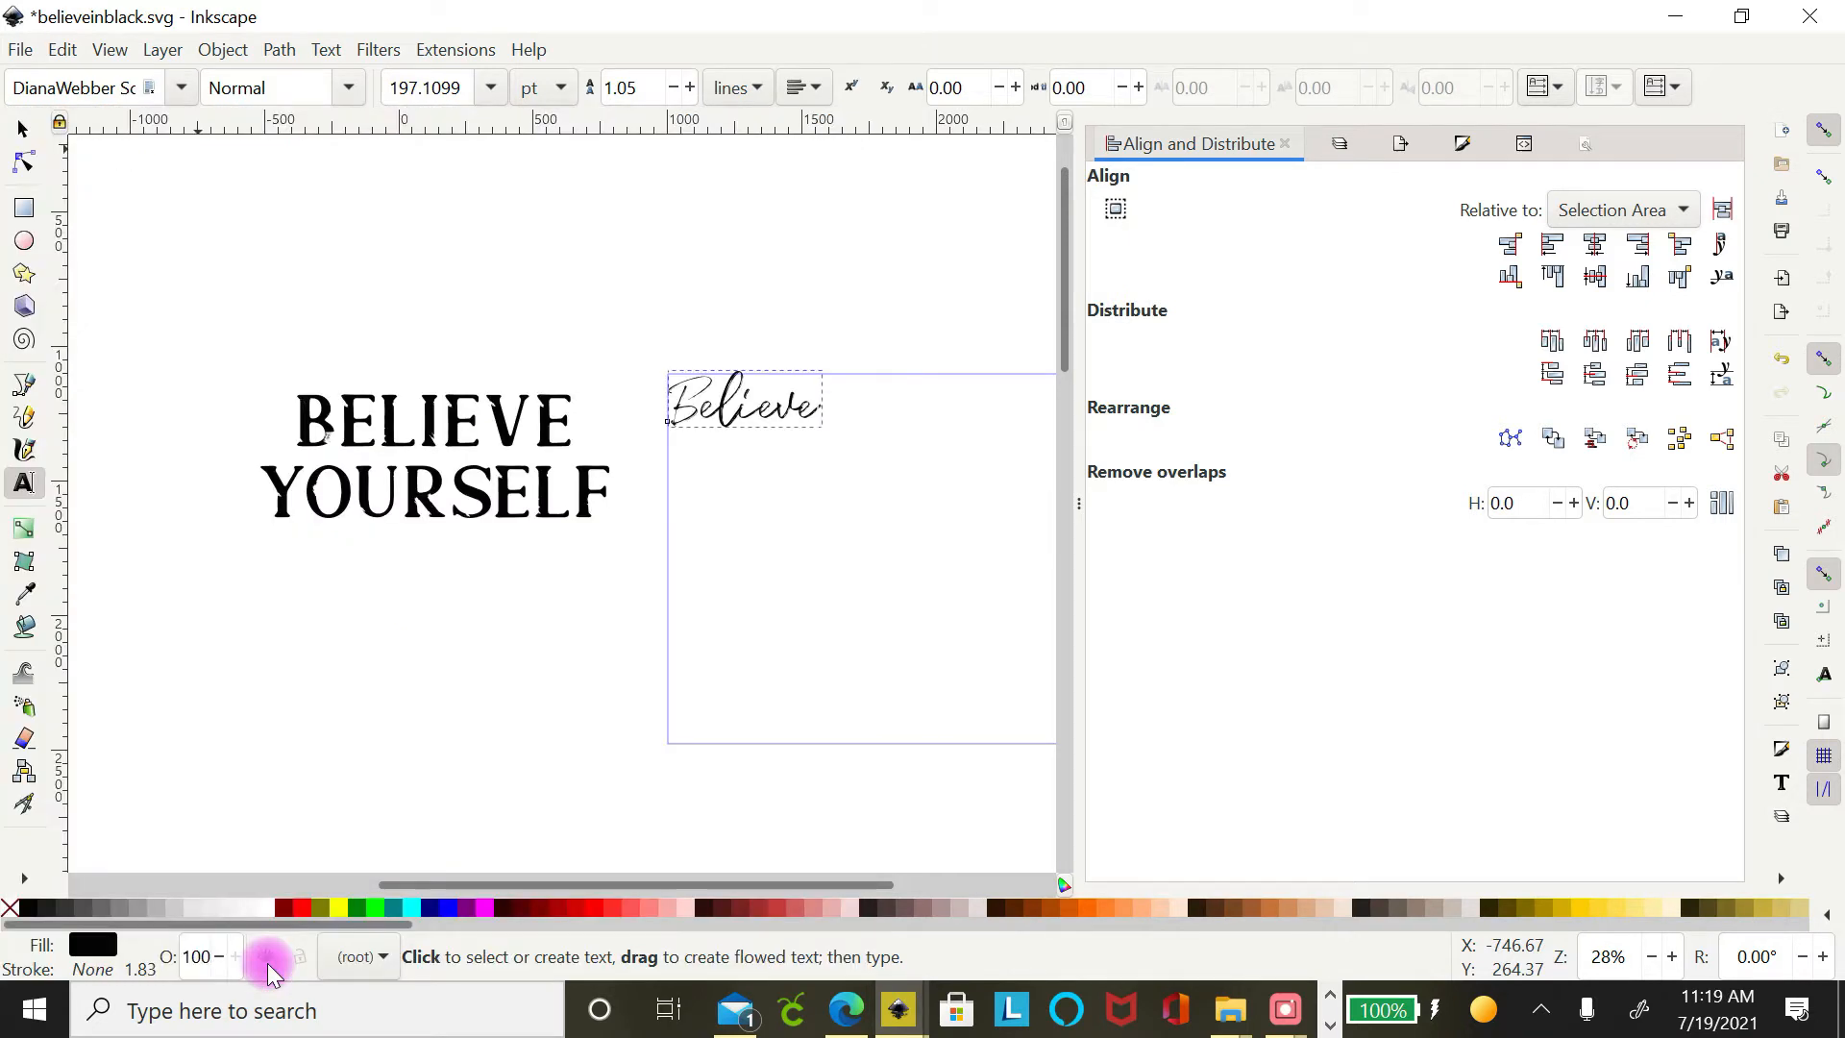
pyautogui.click(23, 131)
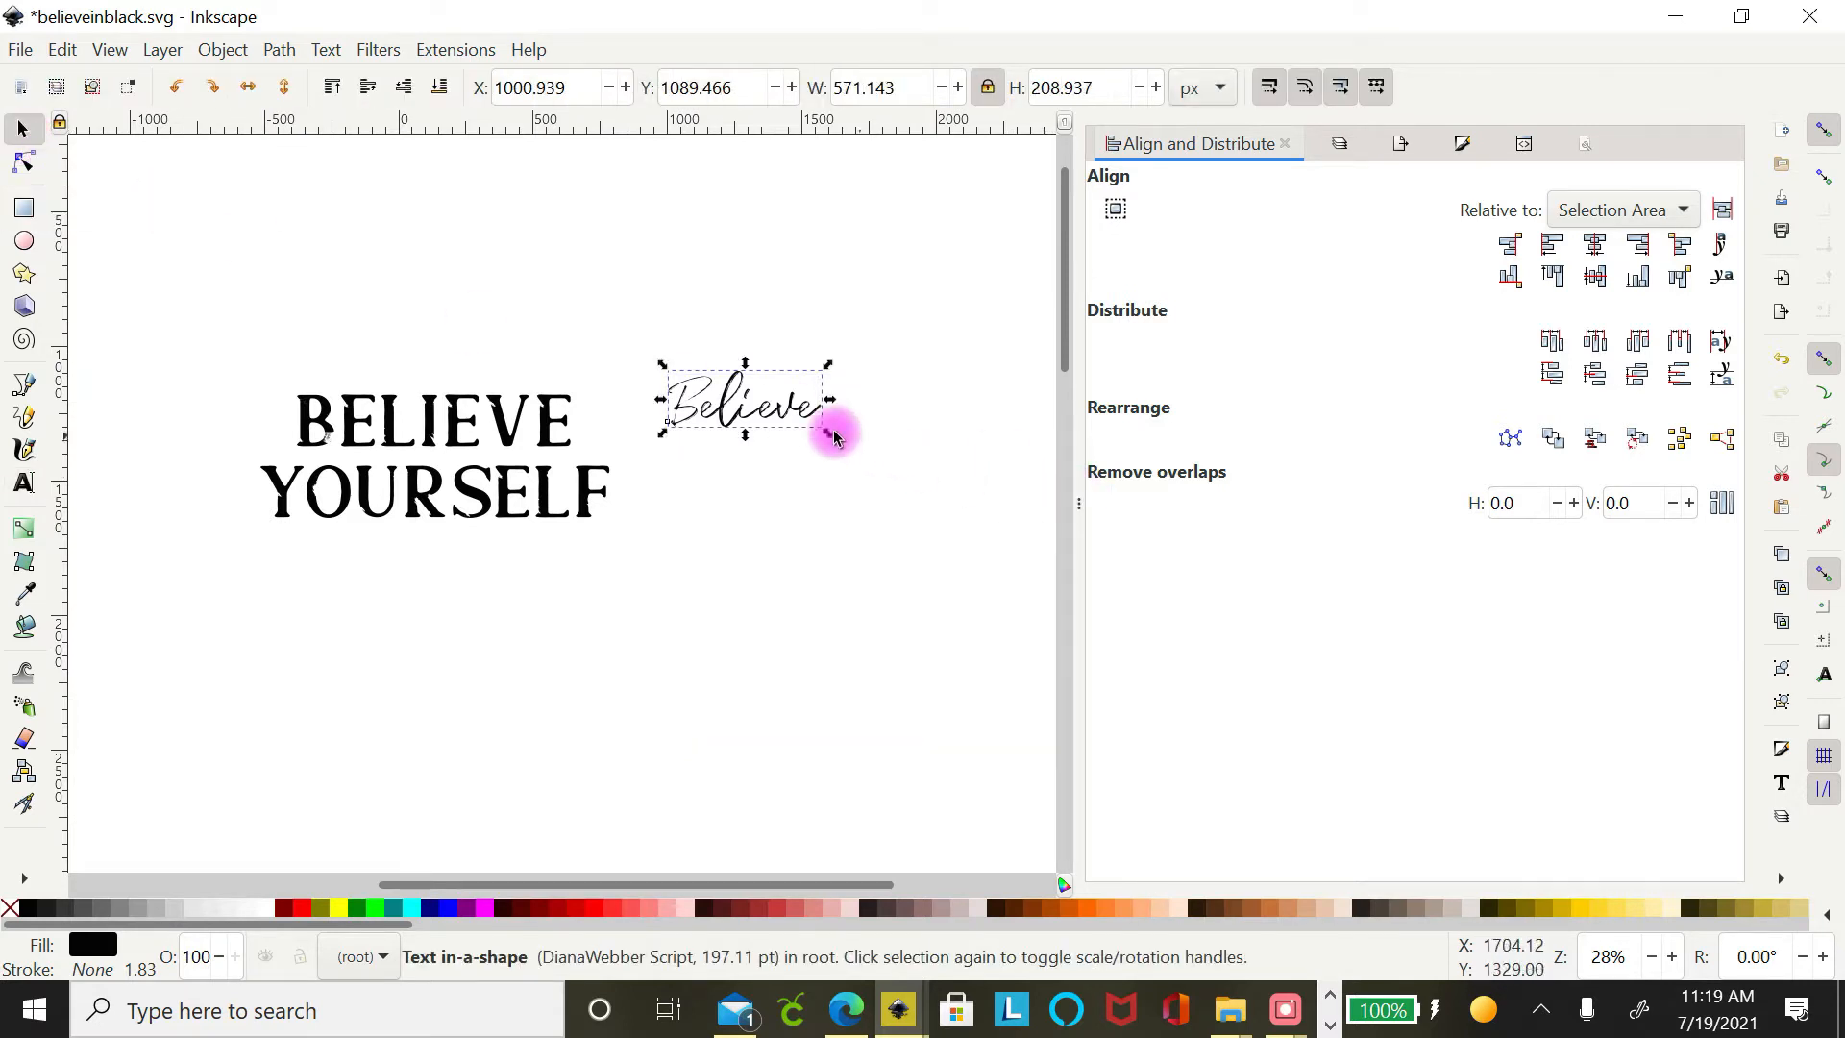
pyautogui.moveTo(769, 419); pyautogui.dragTo(794, 458)
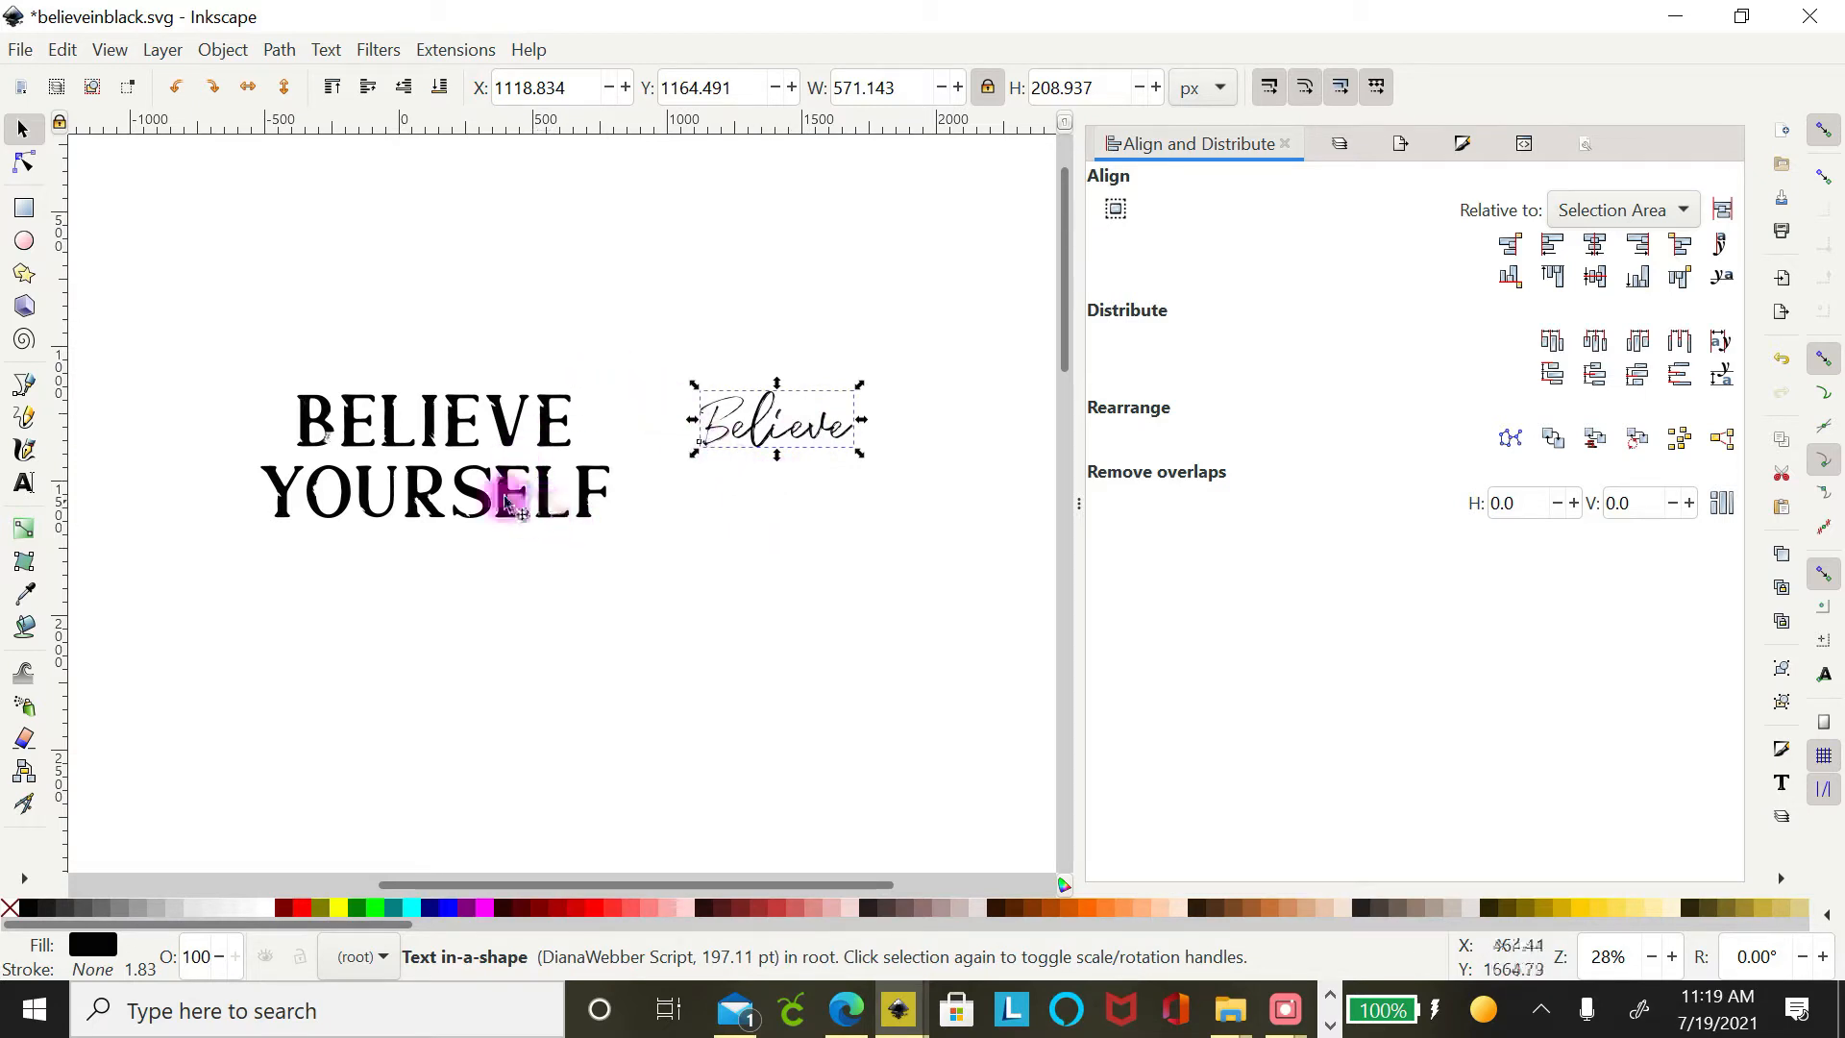
# Duplicate YOURSELF and place the copy beneath the script Believe, at about X 865 px.
pyautogui.click(567, 509)
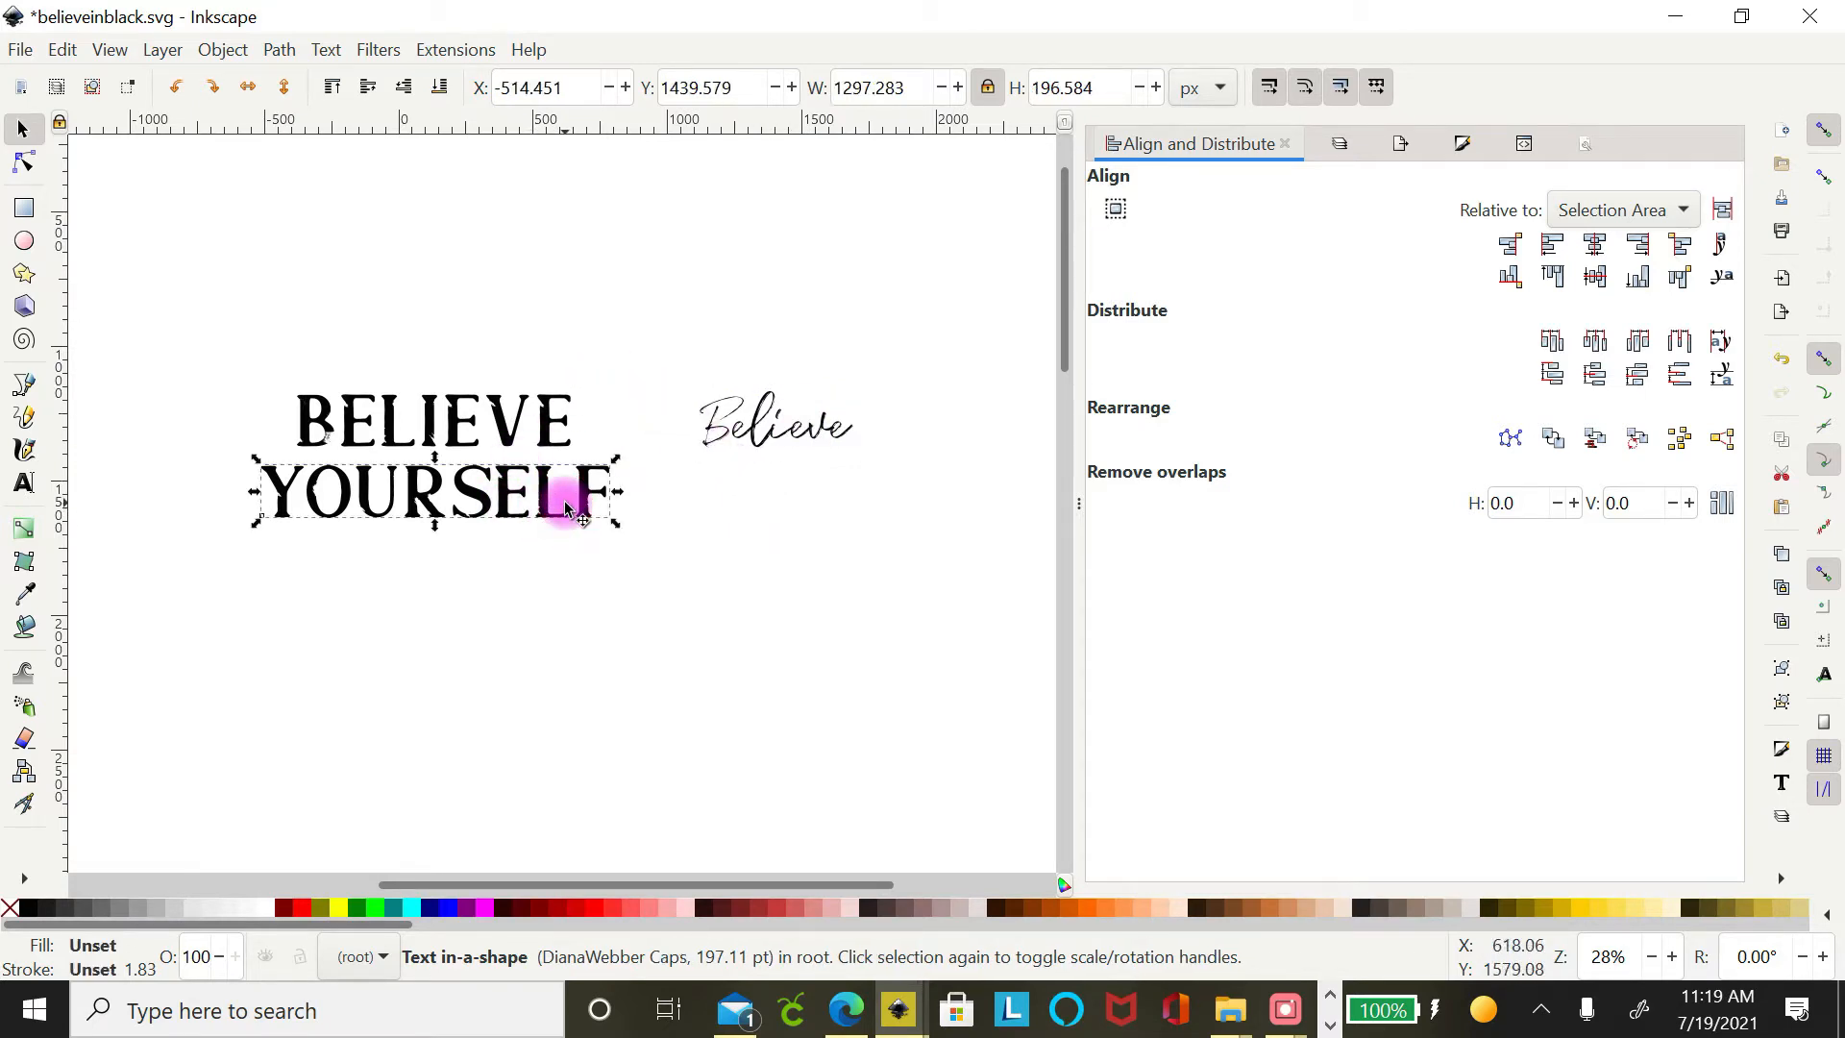
pyautogui.click(62, 50)
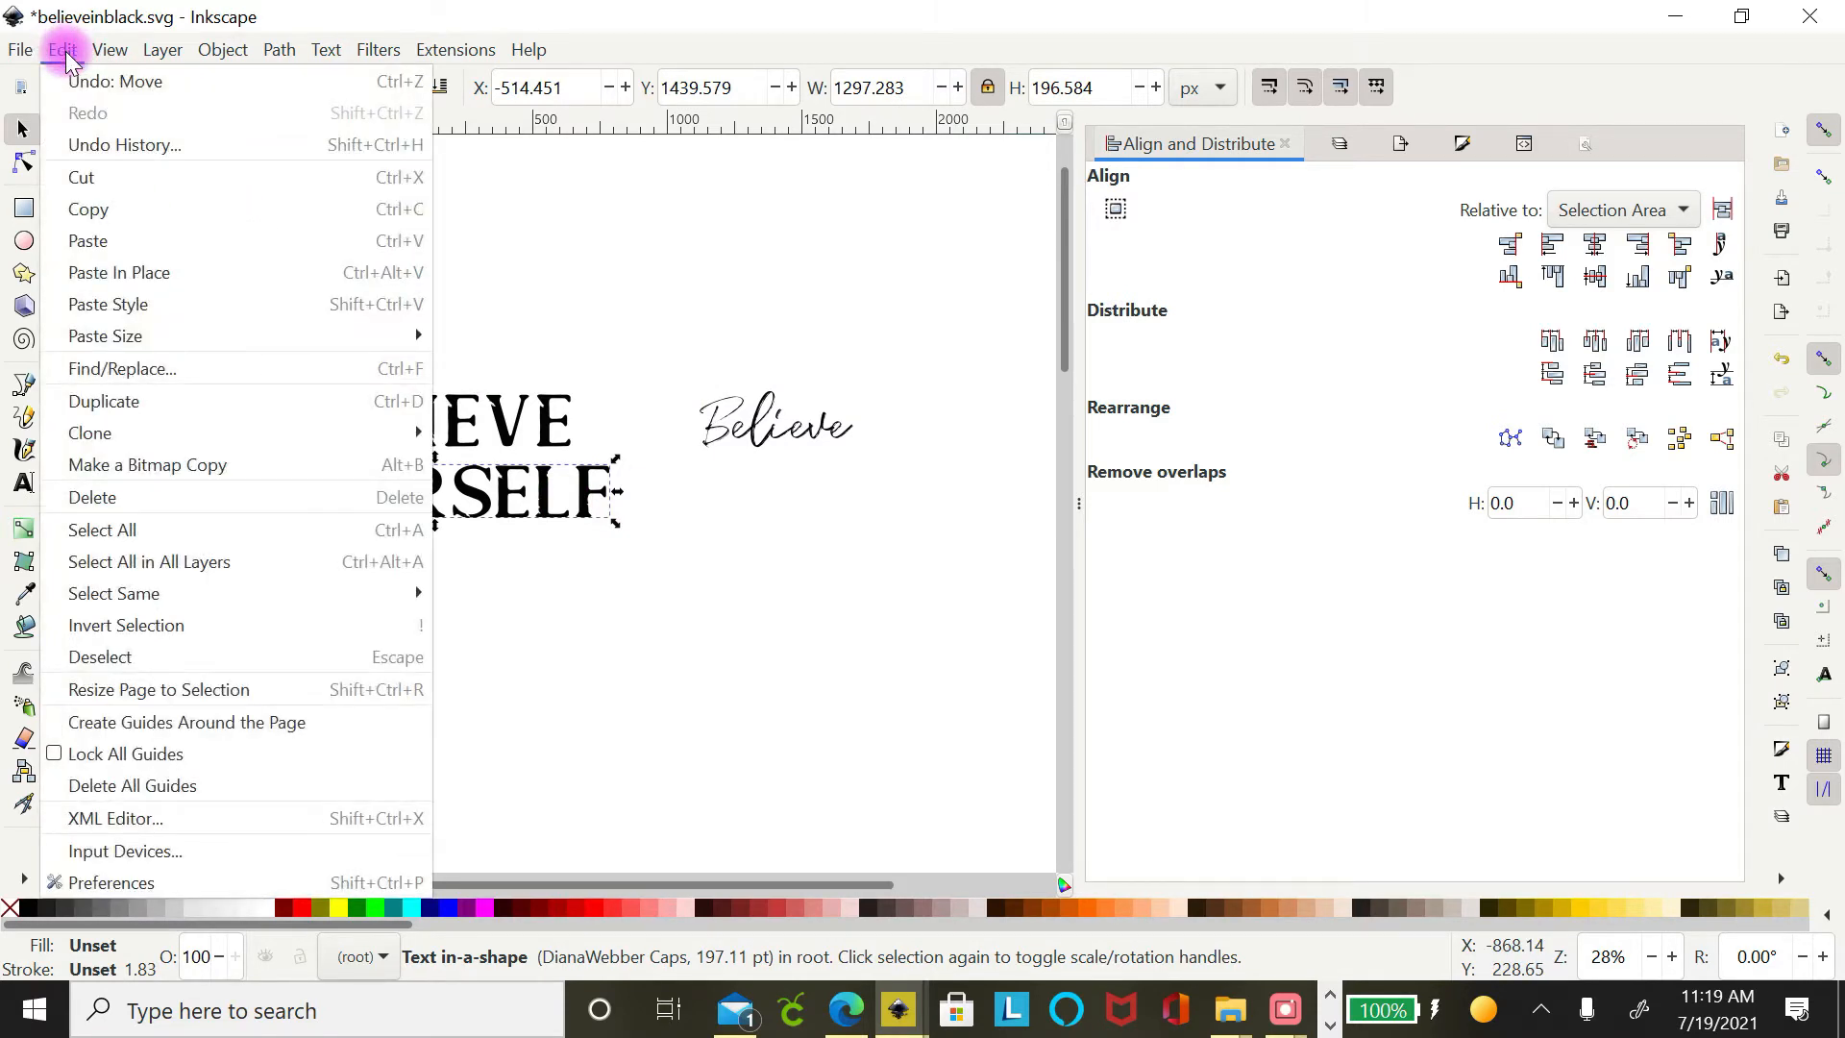
pyautogui.click(175, 401)
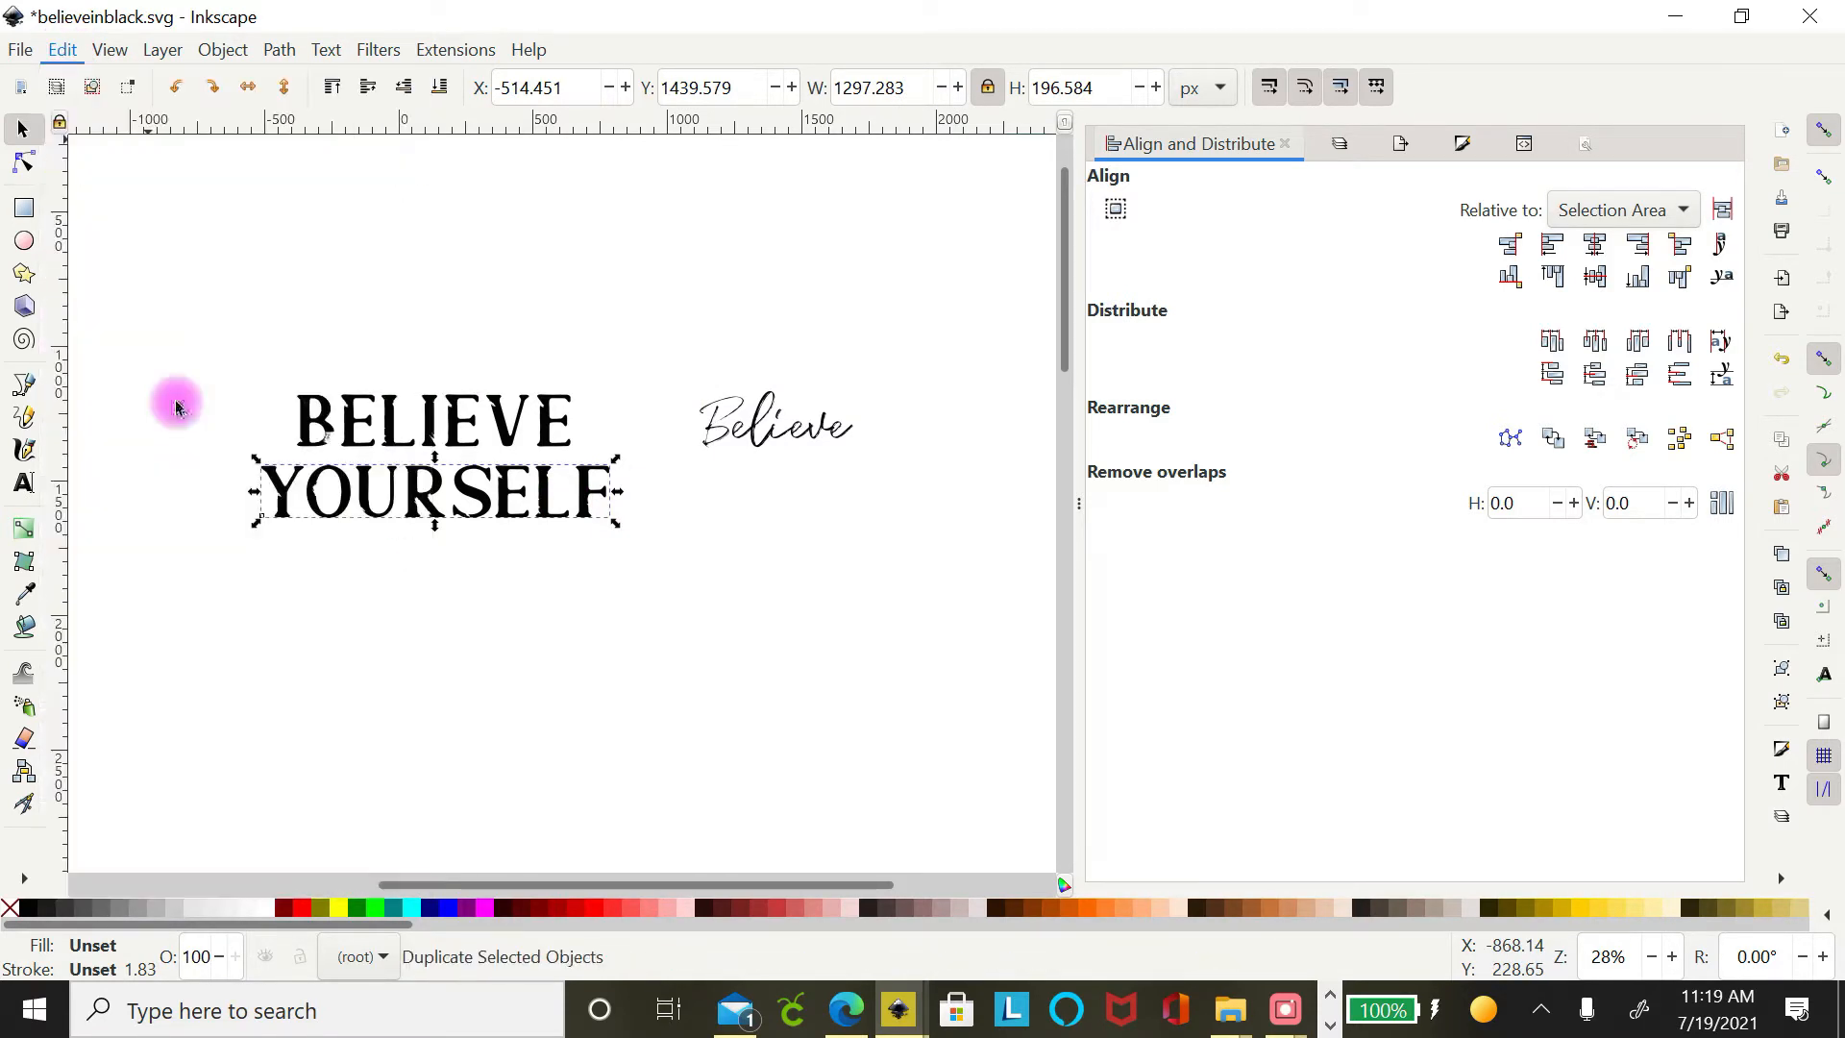
pyautogui.moveTo(516, 493); pyautogui.dragTo(890, 494)
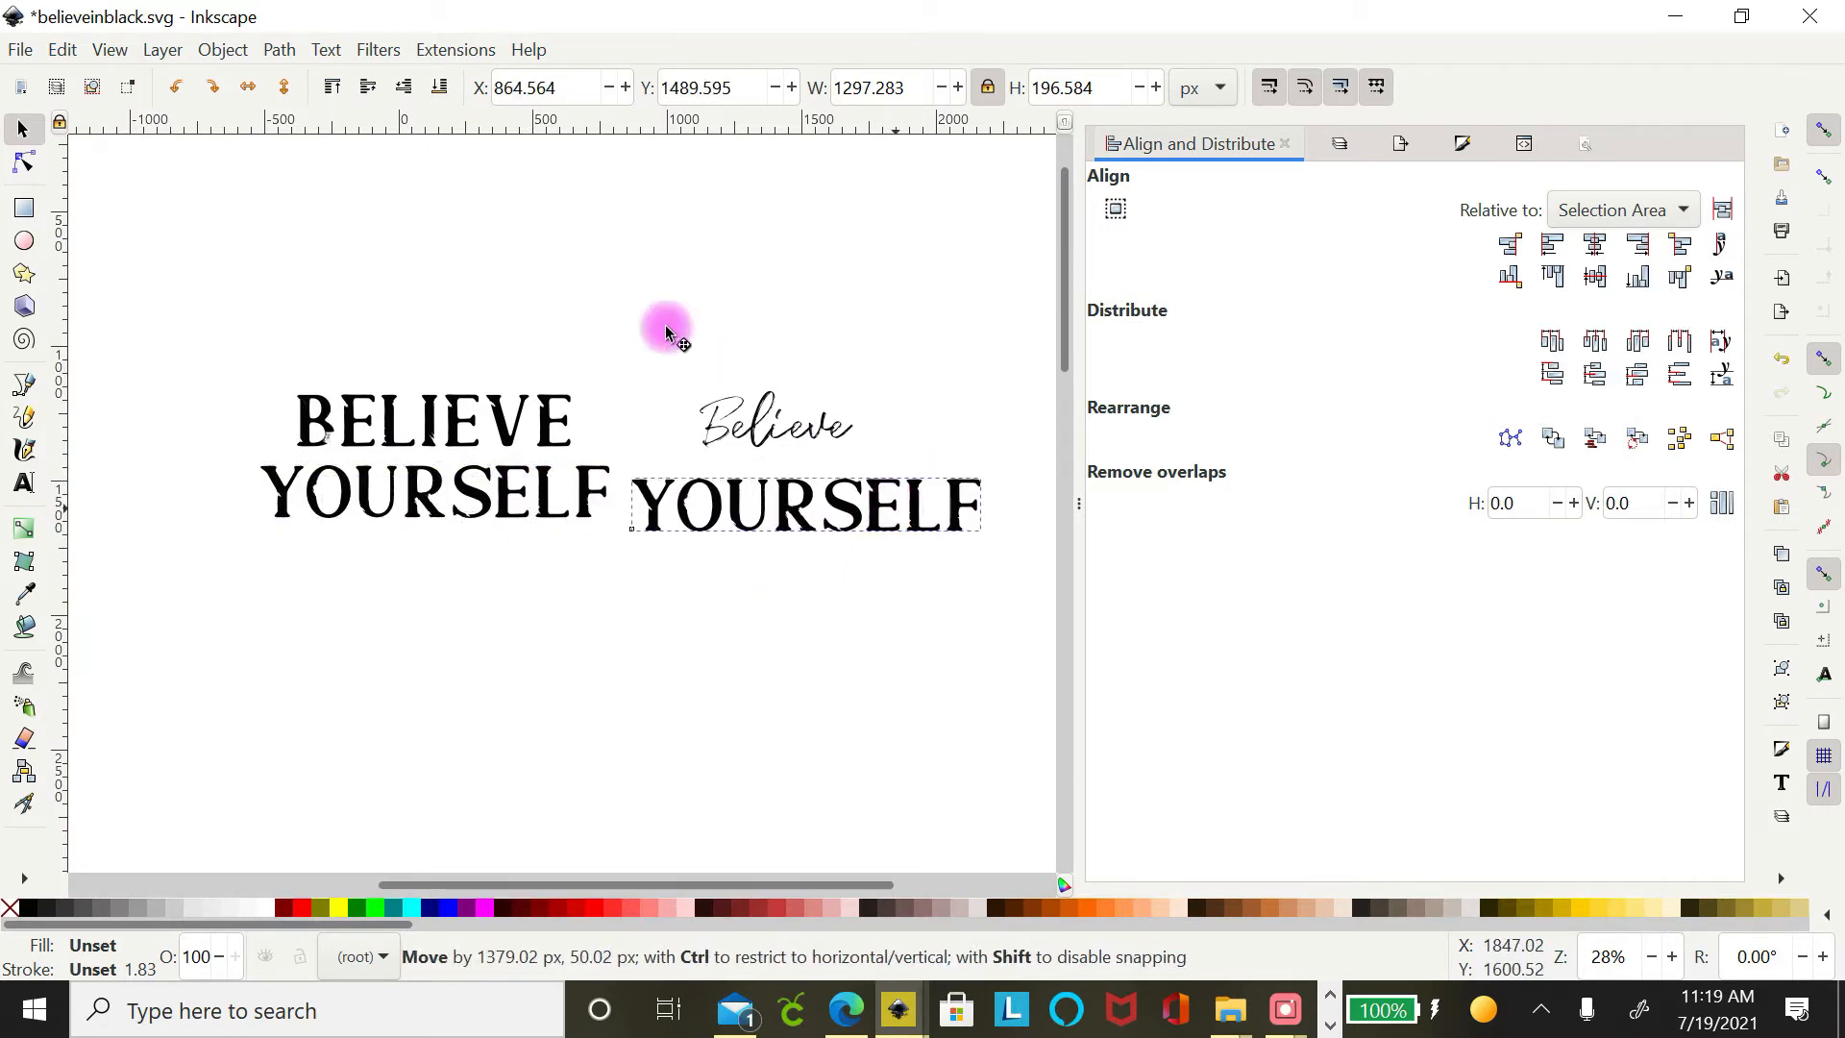
# Set the YOURSELF copy's font to DianaWebber Script and centre it below the script Believe, at about X 1098 px, Y 1479 px.
pyautogui.click(23, 482)
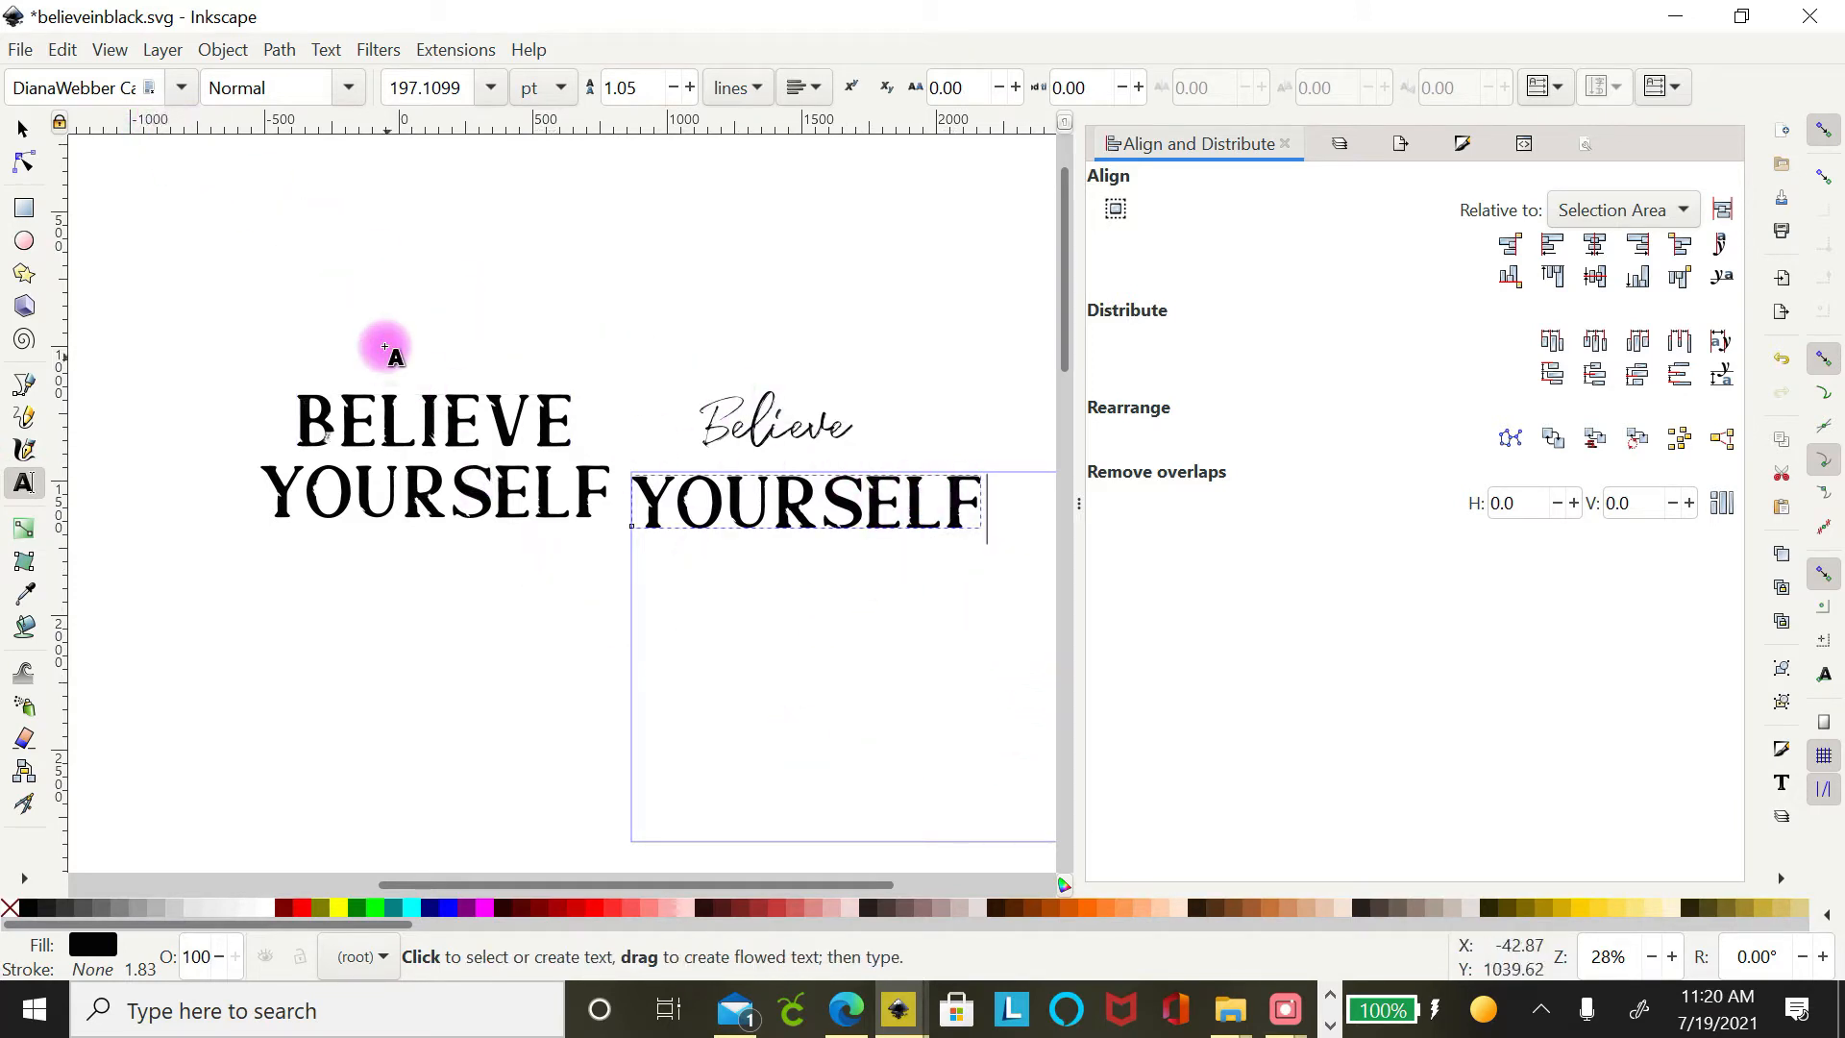
pyautogui.click(182, 89)
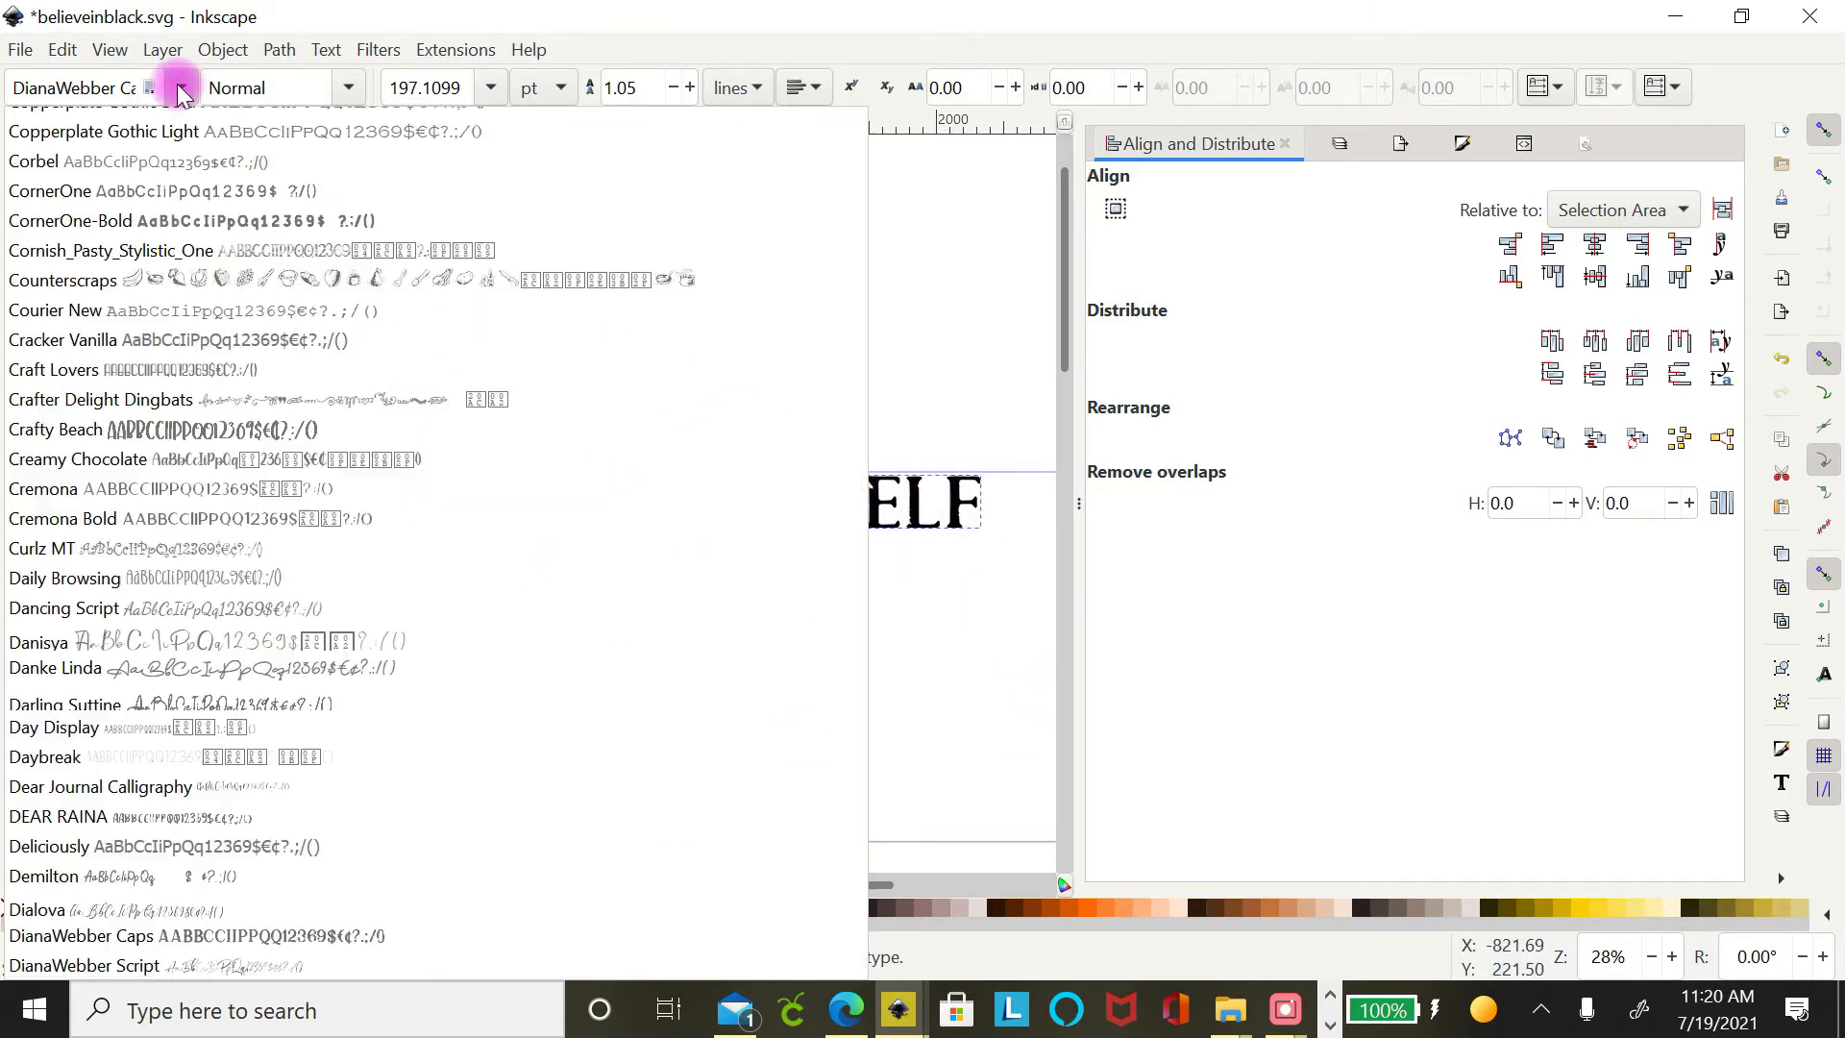
pyautogui.click(328, 961)
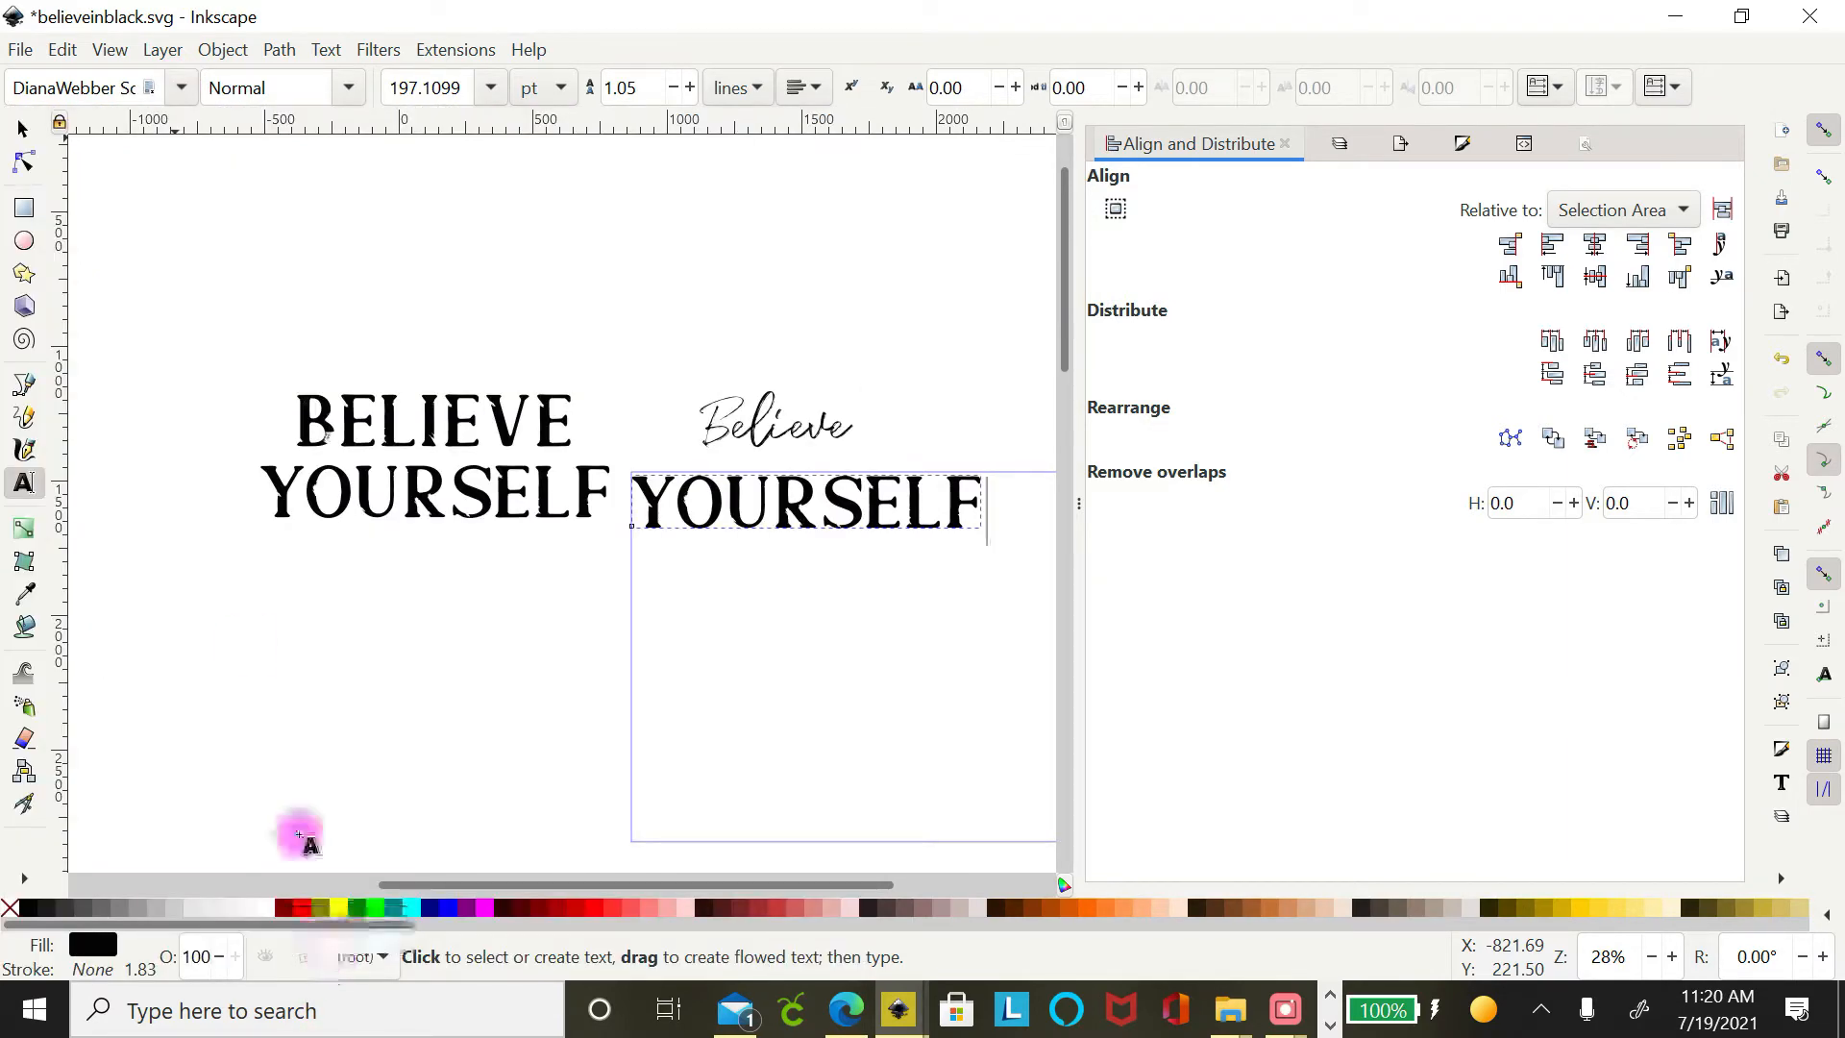
pyautogui.click(183, 88)
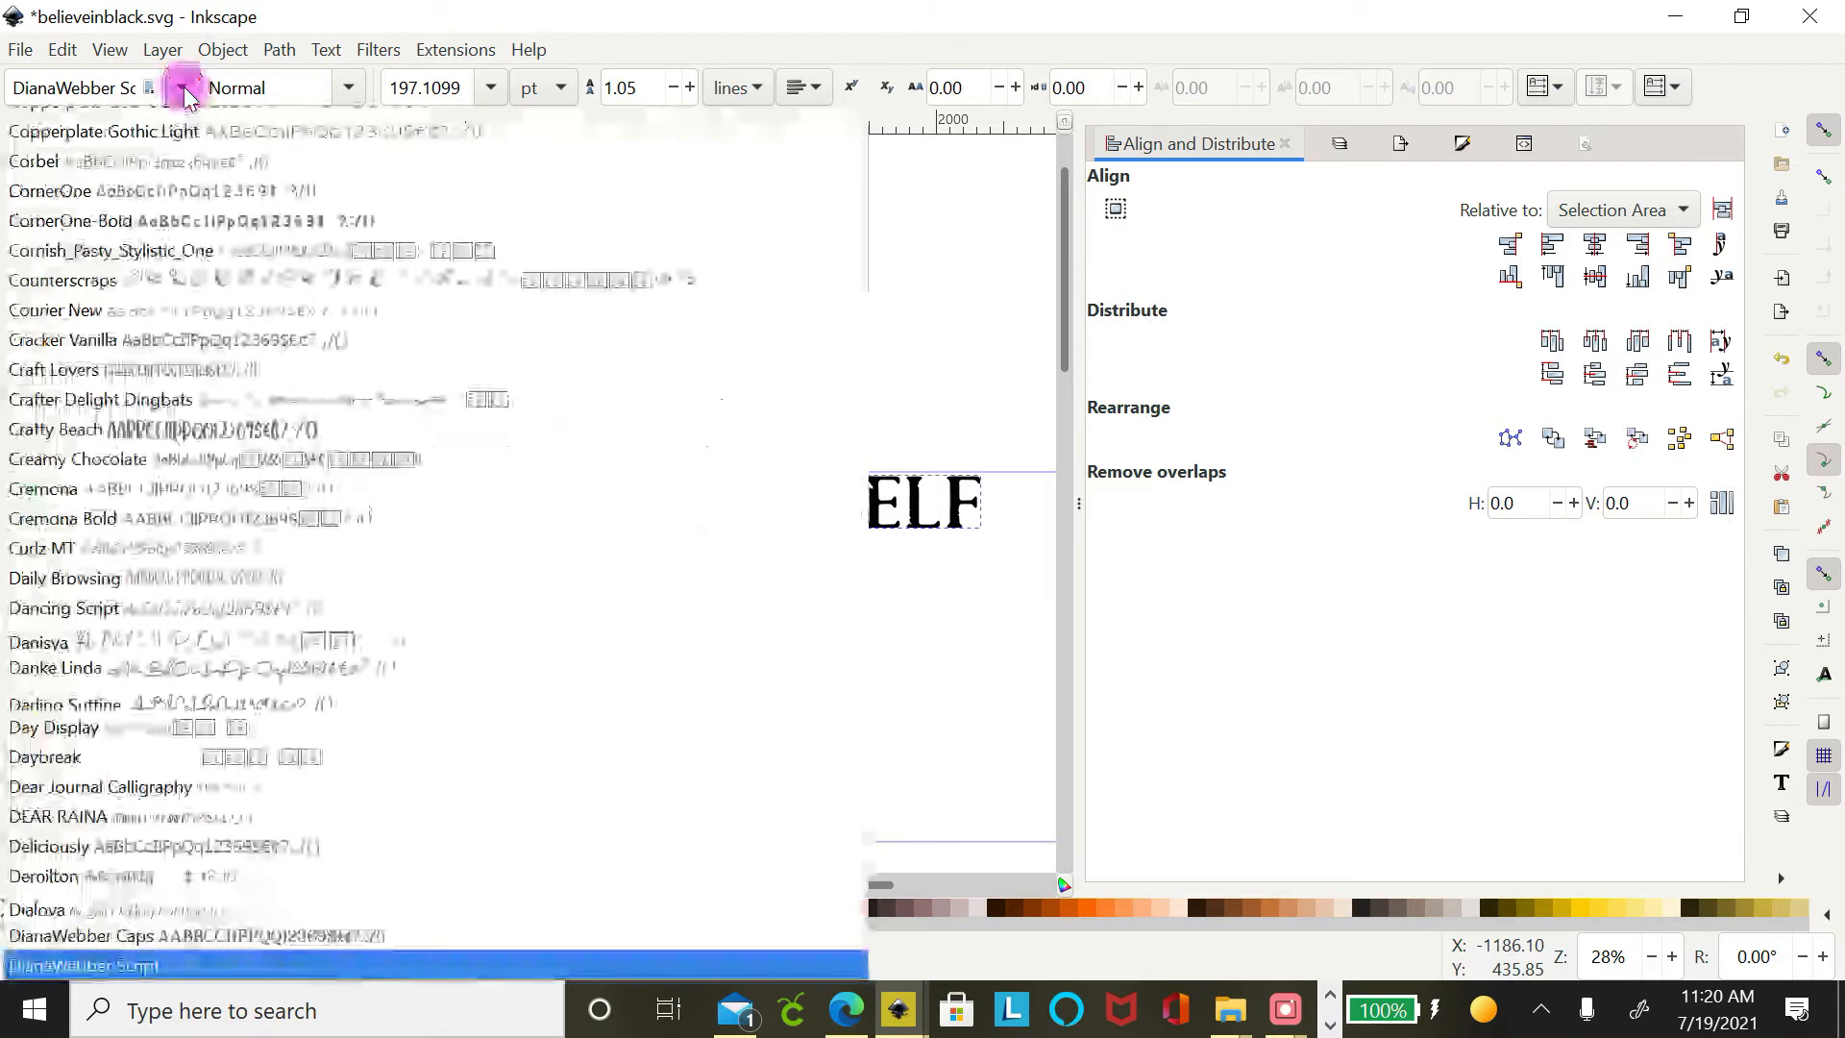
pyautogui.click(286, 966)
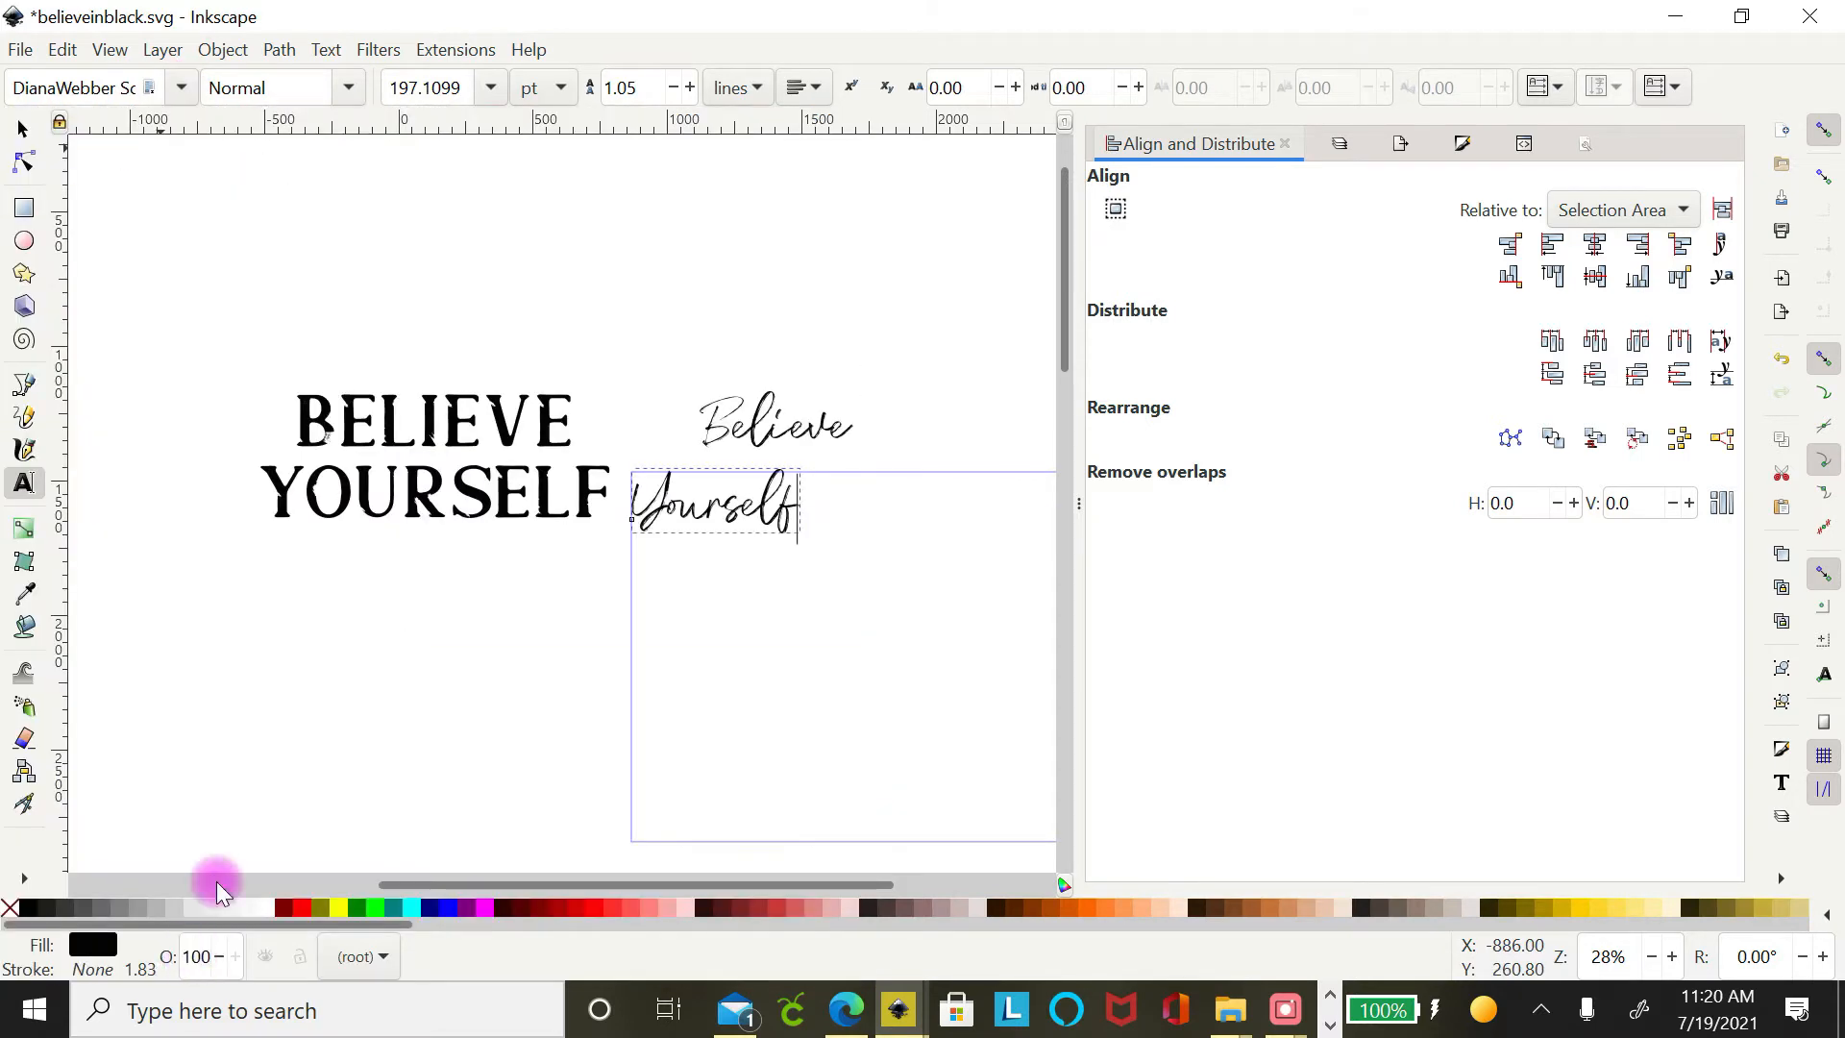
pyautogui.click(26, 132)
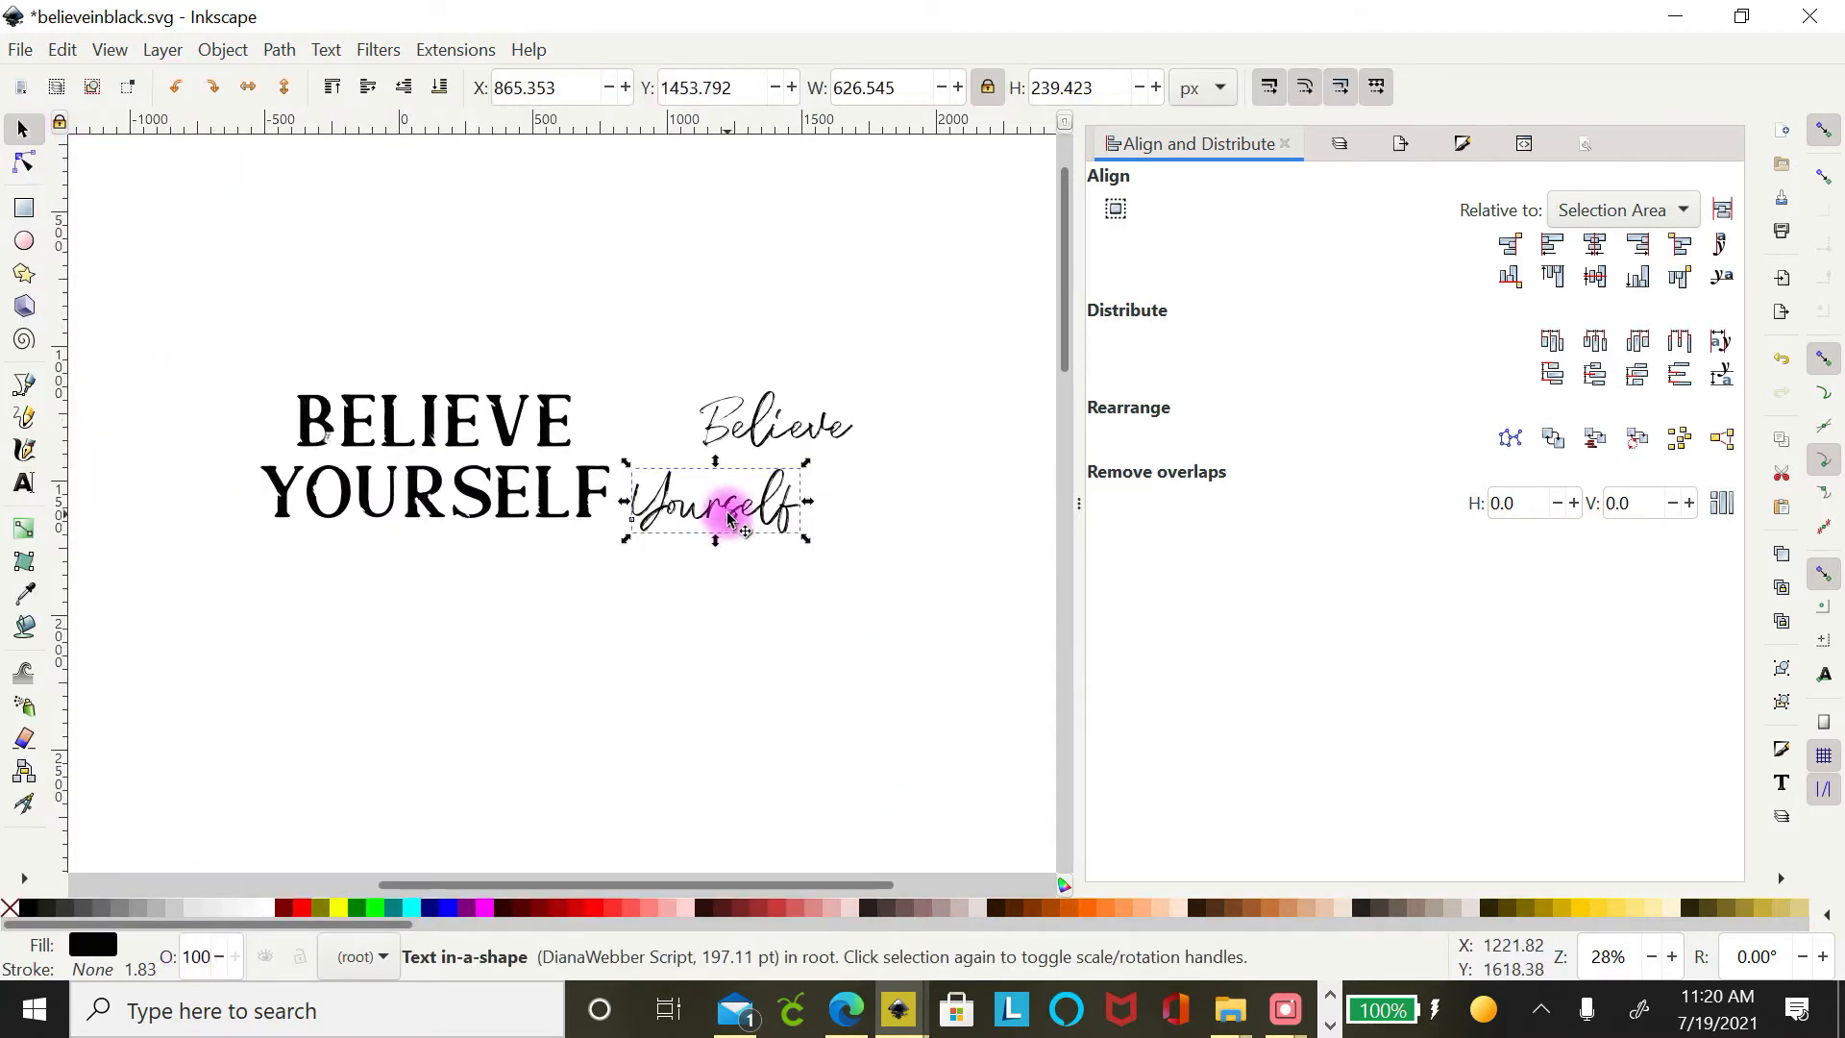
pyautogui.moveTo(725, 512); pyautogui.dragTo(806, 509)
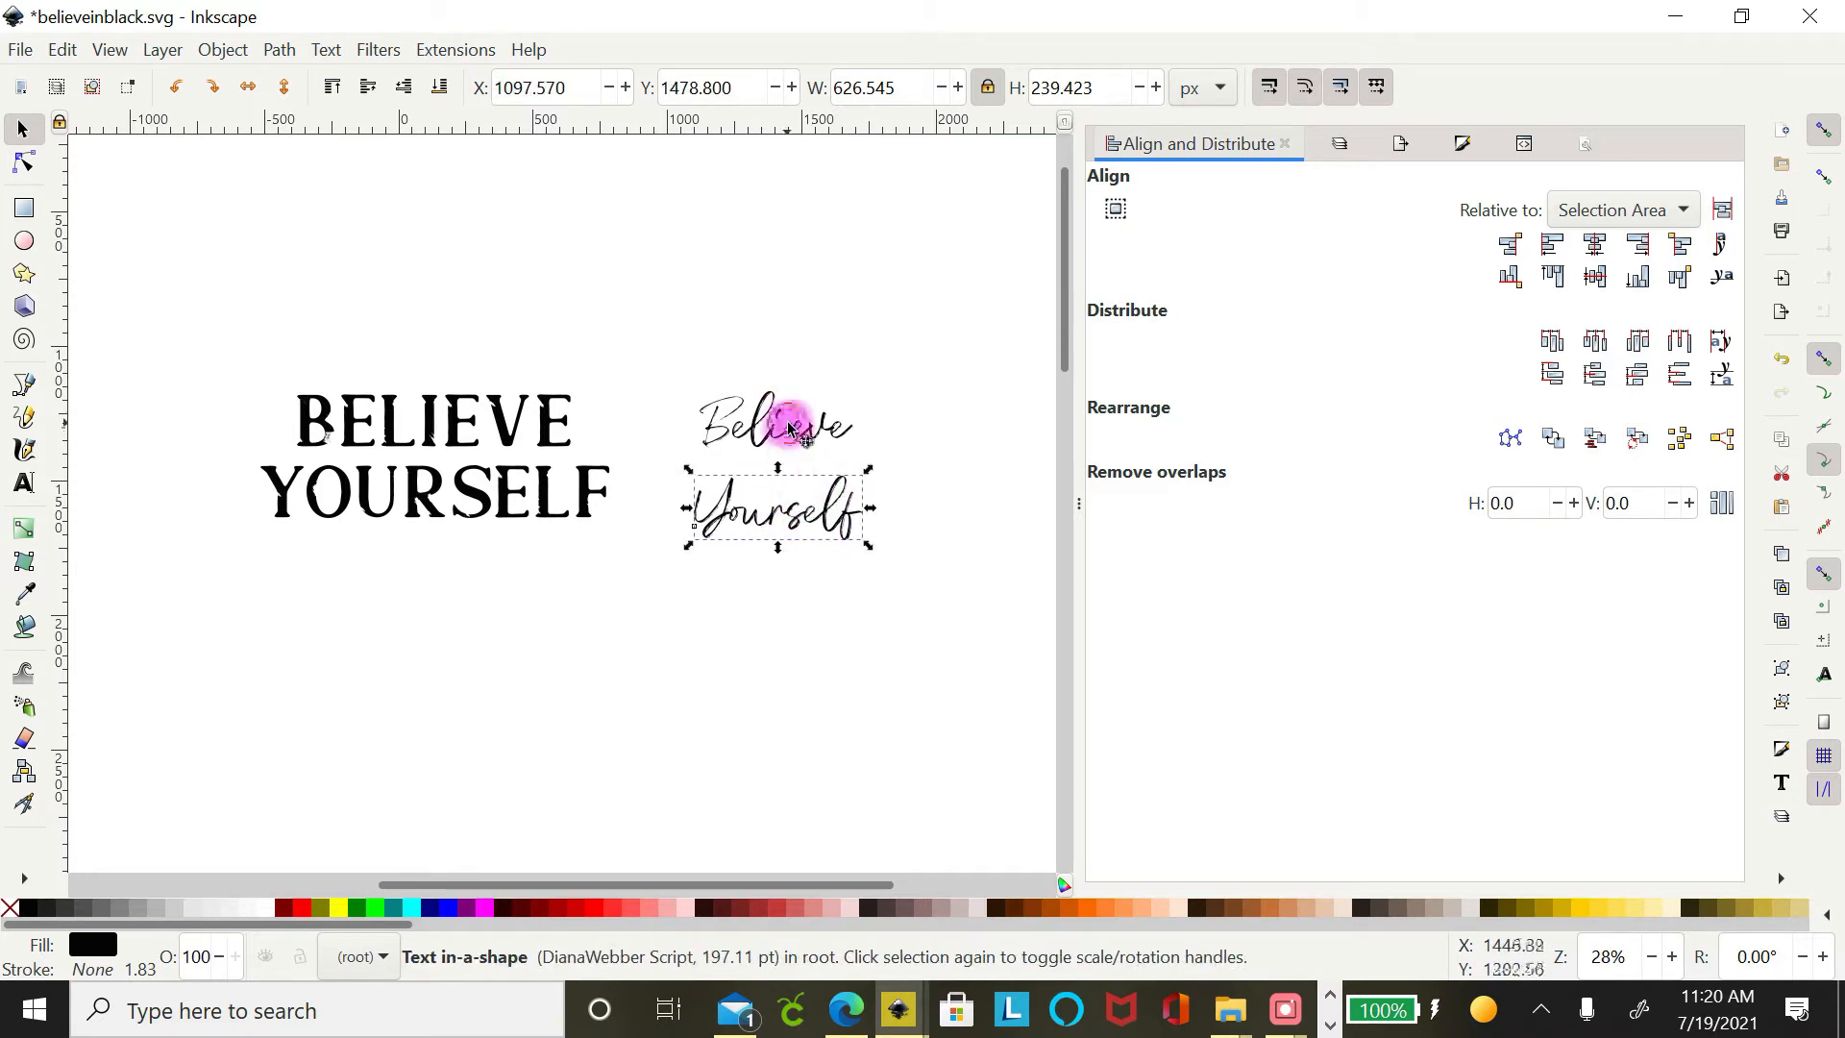
# Duplicate the script Believe and place the copy below the script Yourself, at about X 1105 px, Y 1772 px.
pyautogui.click(788, 428)
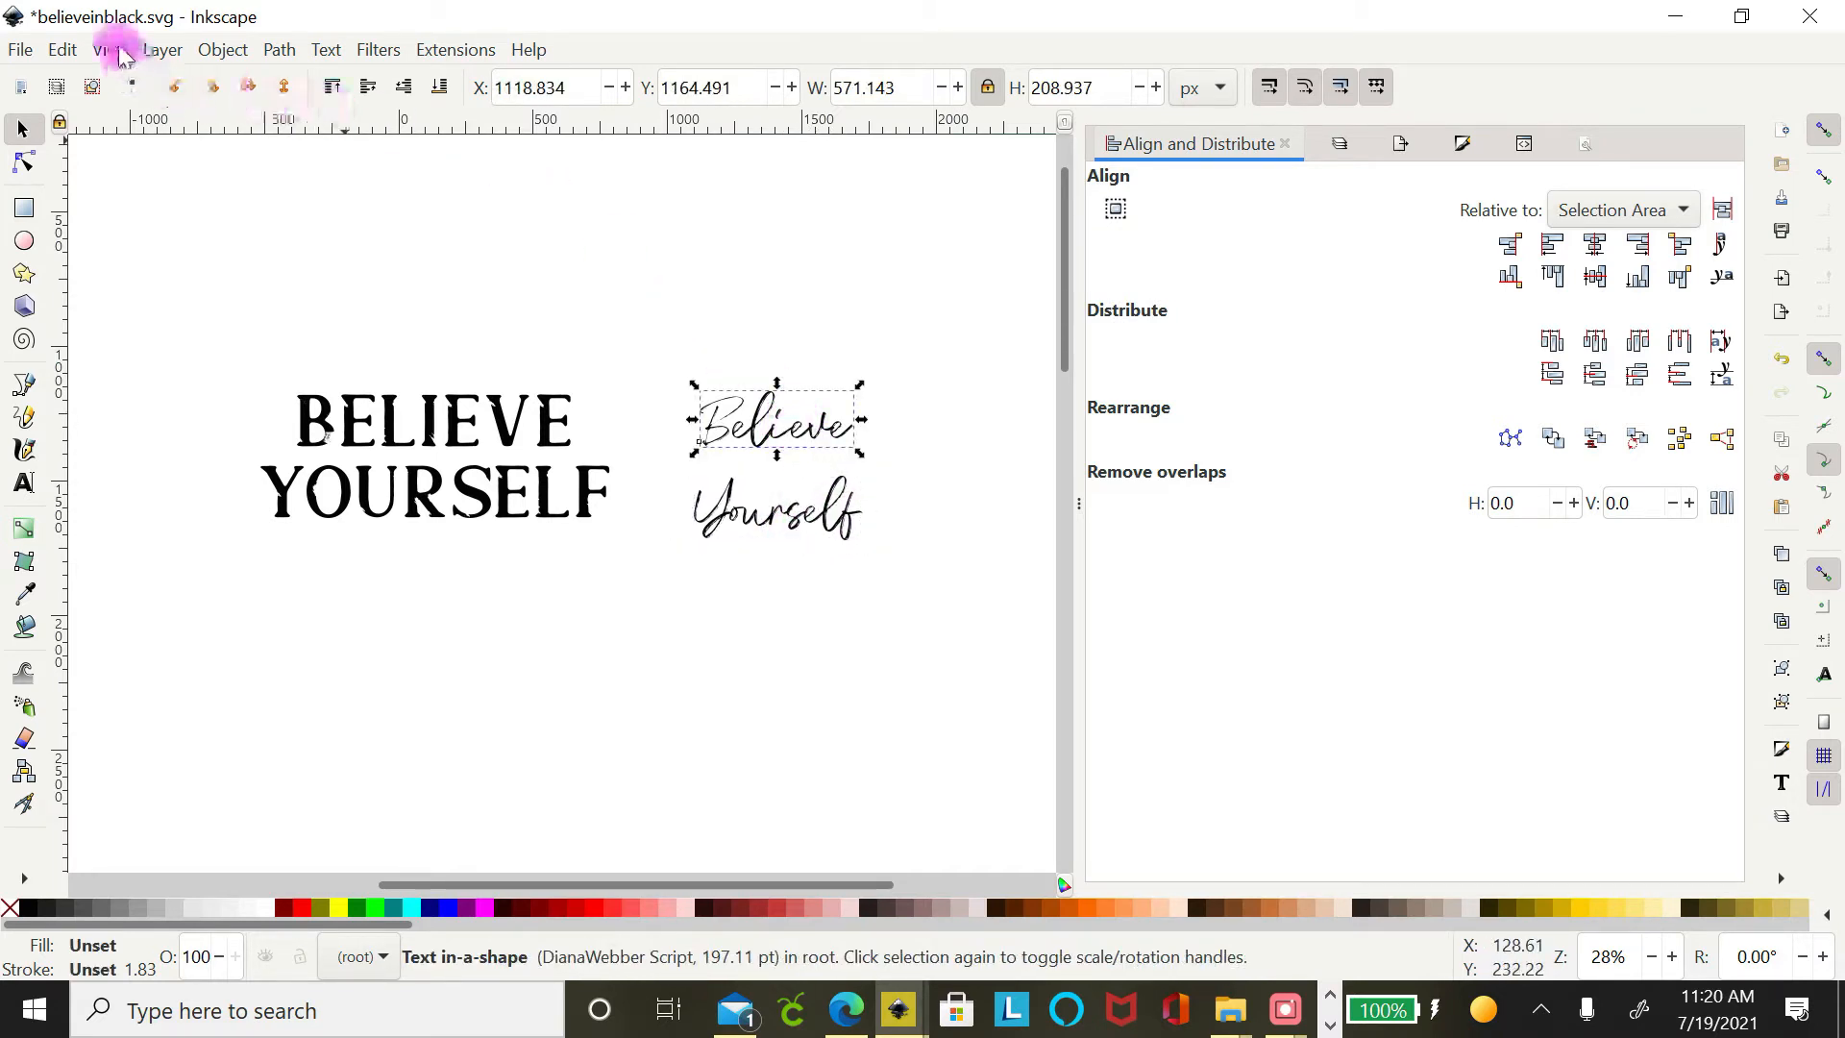
pyautogui.click(62, 53)
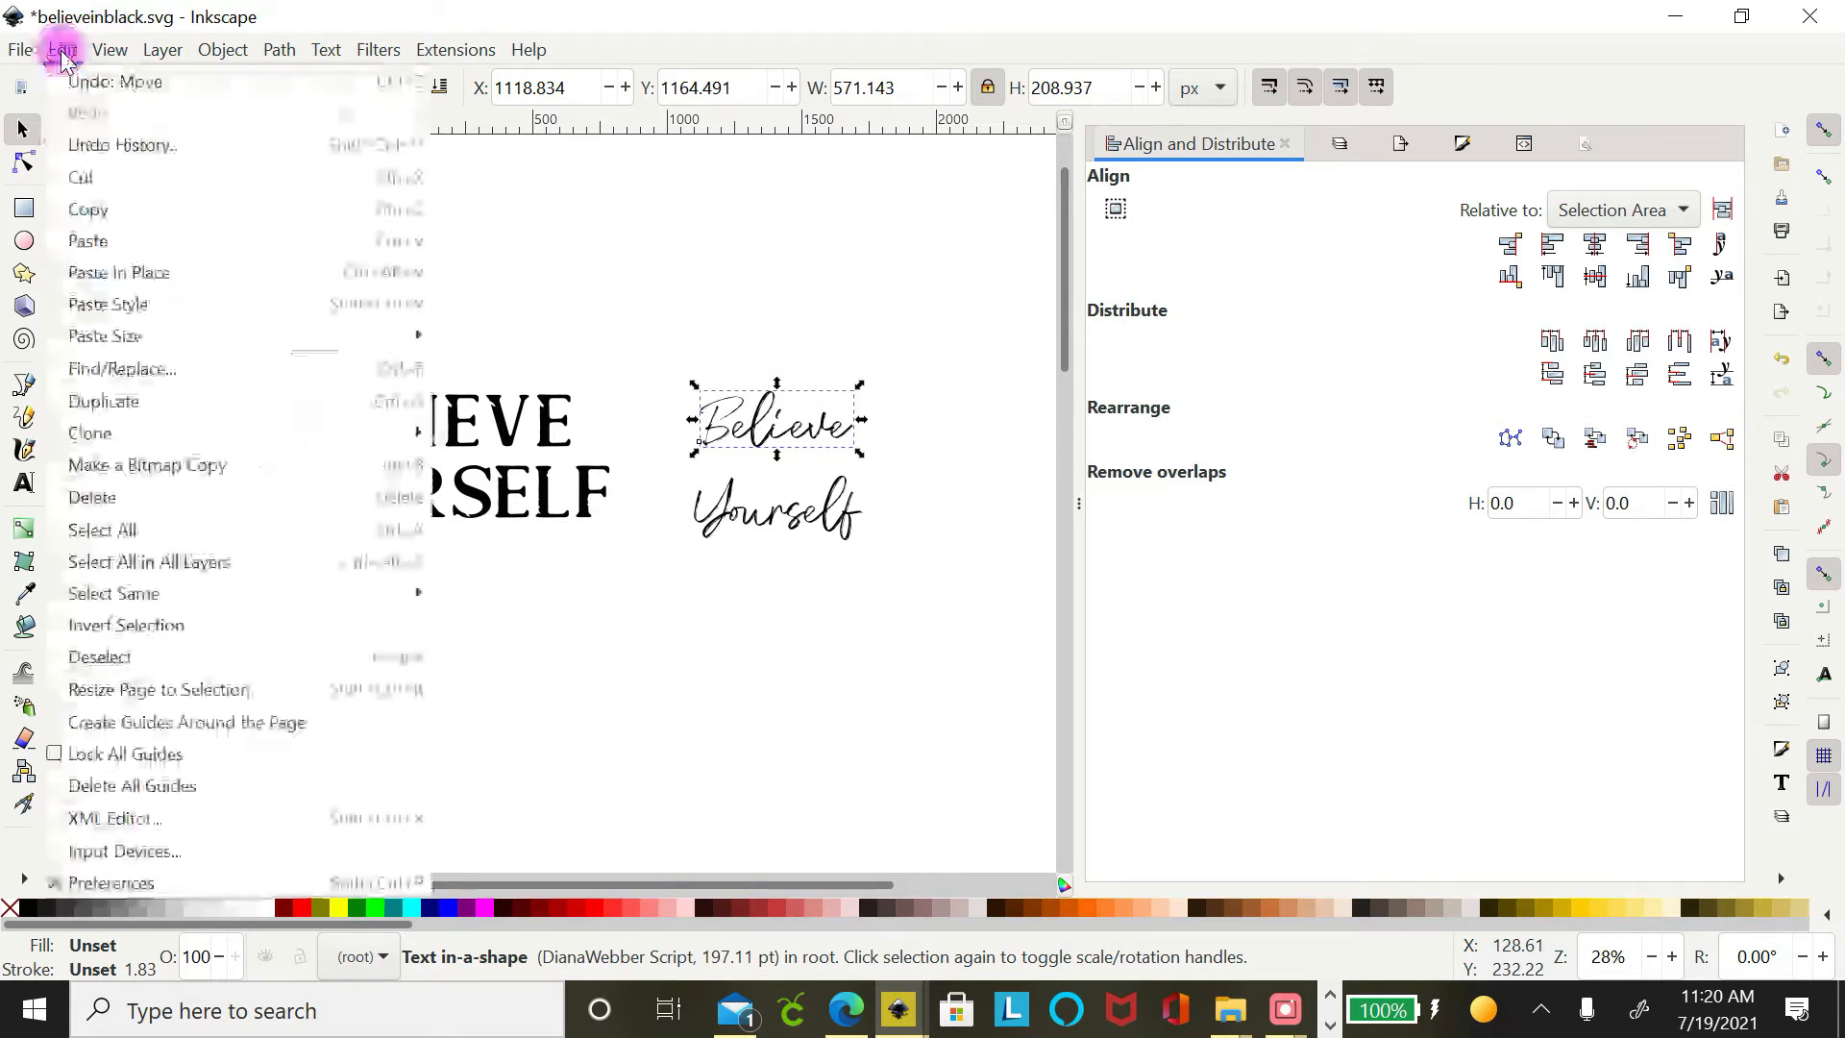
pyautogui.click(227, 397)
pyautogui.moveTo(784, 427); pyautogui.dragTo(787, 596)
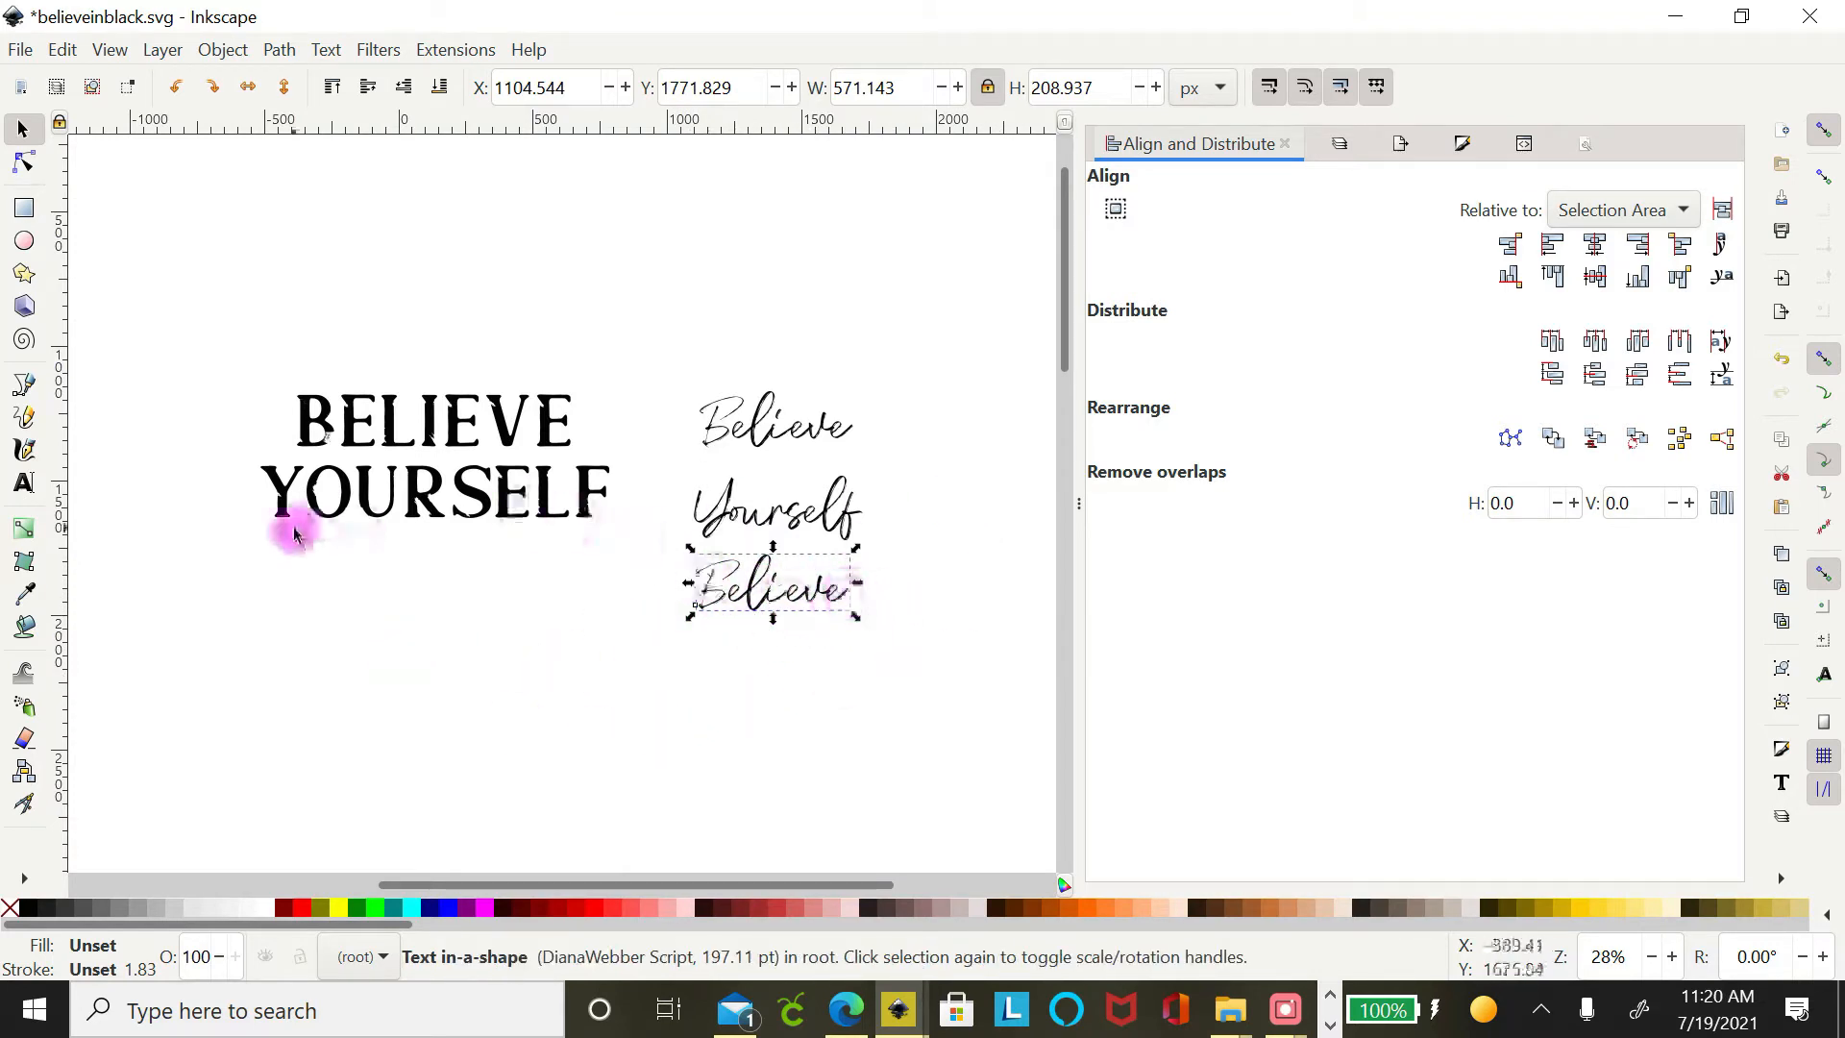
# Replace the lowest script word with "in" and move it between Believe and Yourself, at about X 1292 px, Y 1420 px.
pyautogui.click(29, 483)
pyautogui.click(846, 591)
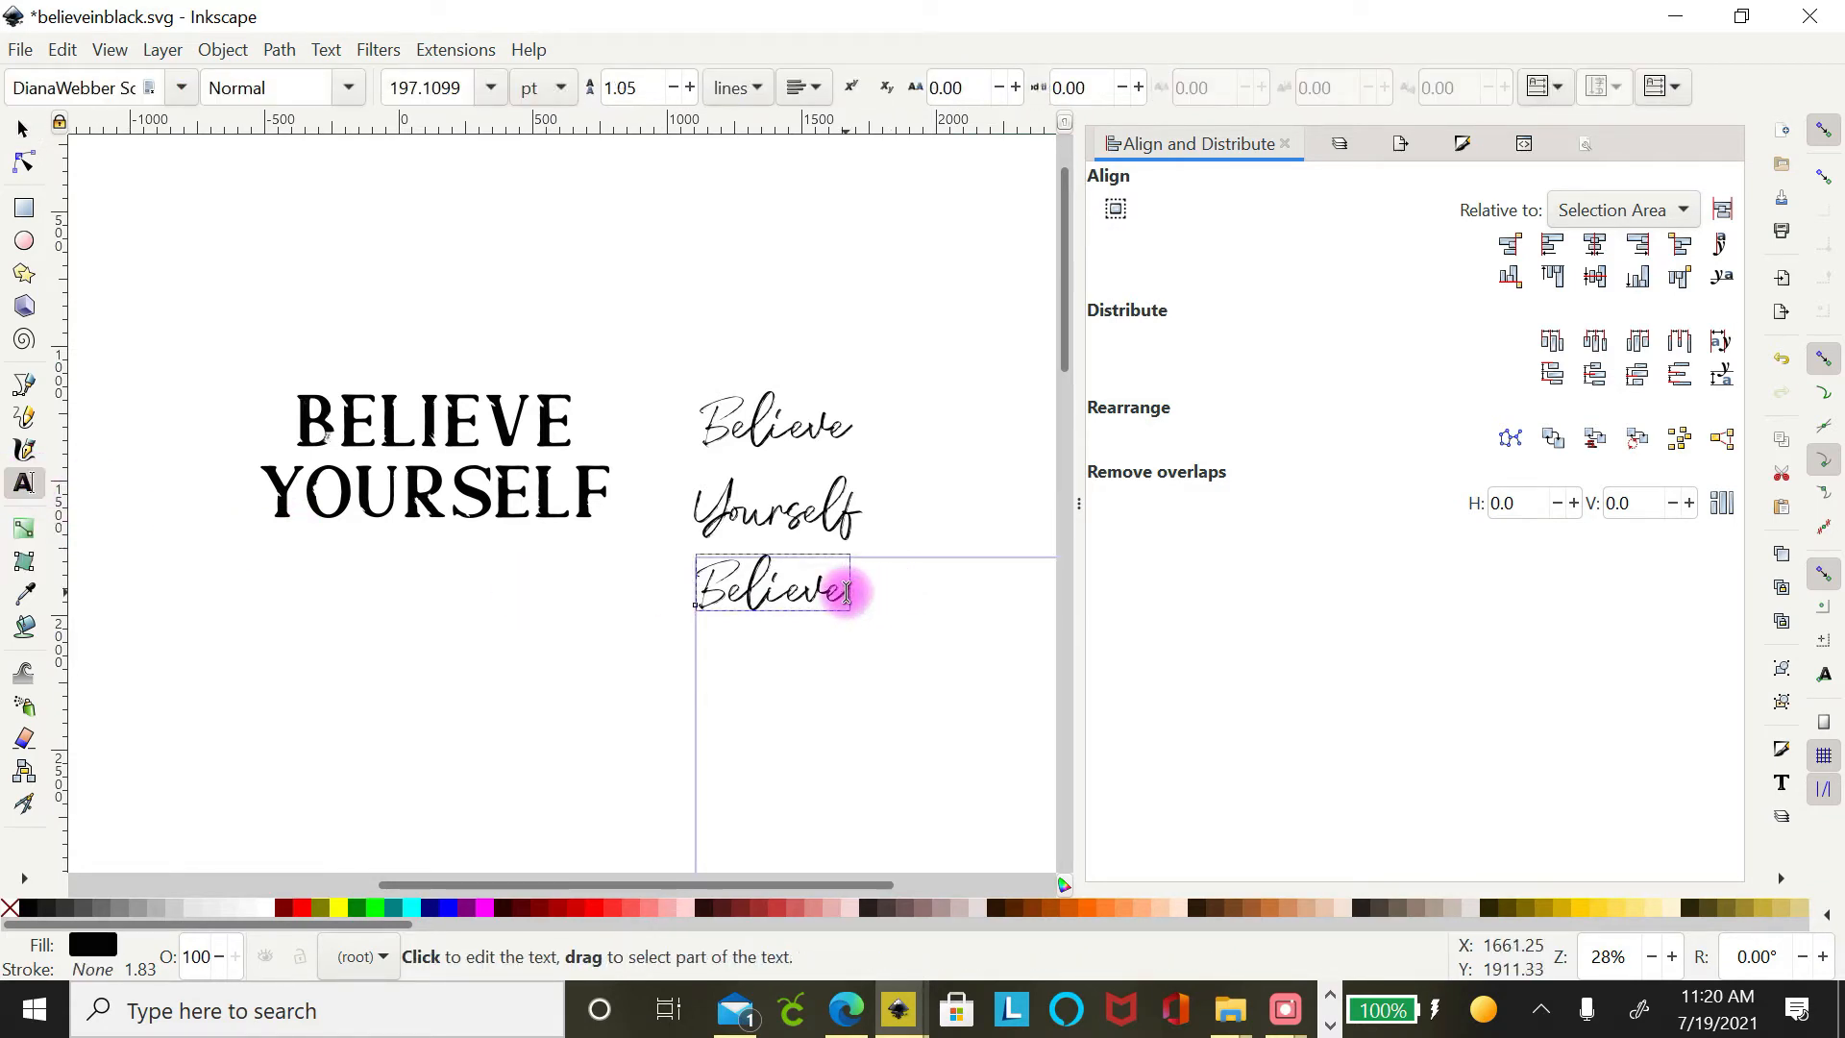
pyautogui.press('BackSpace')
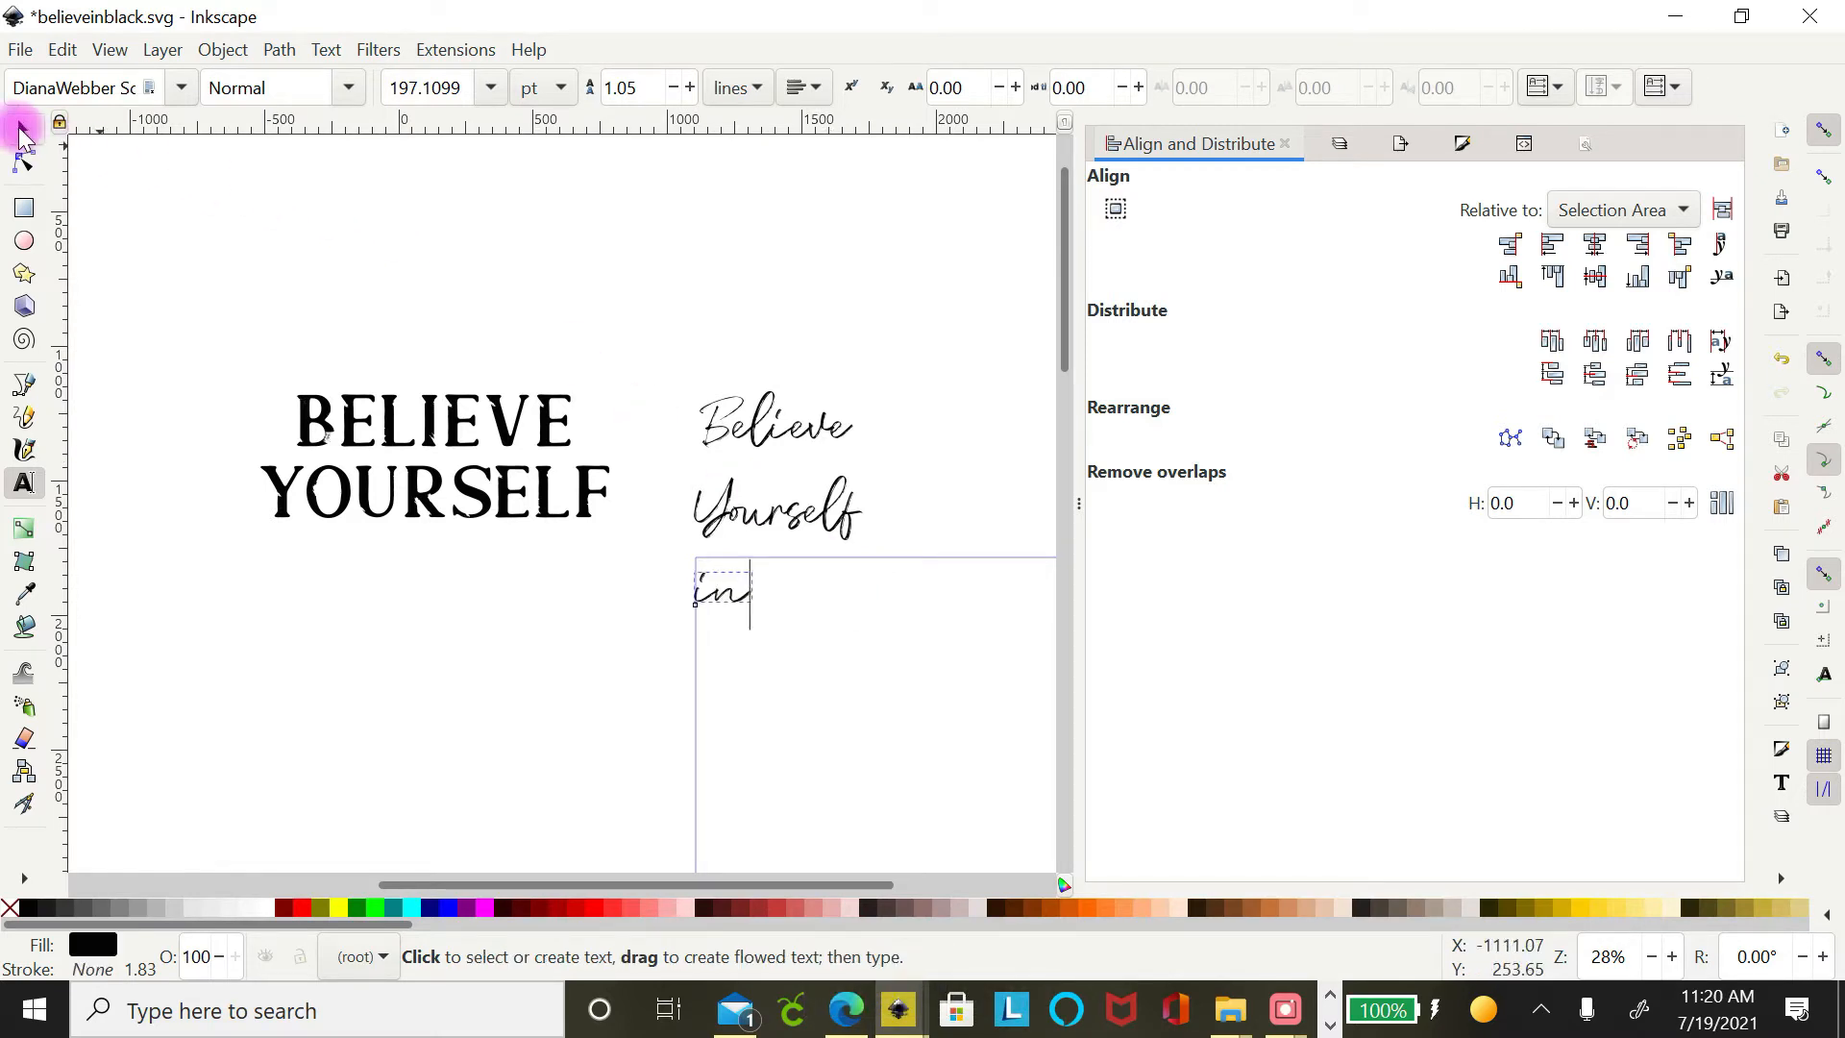
pyautogui.click(23, 128)
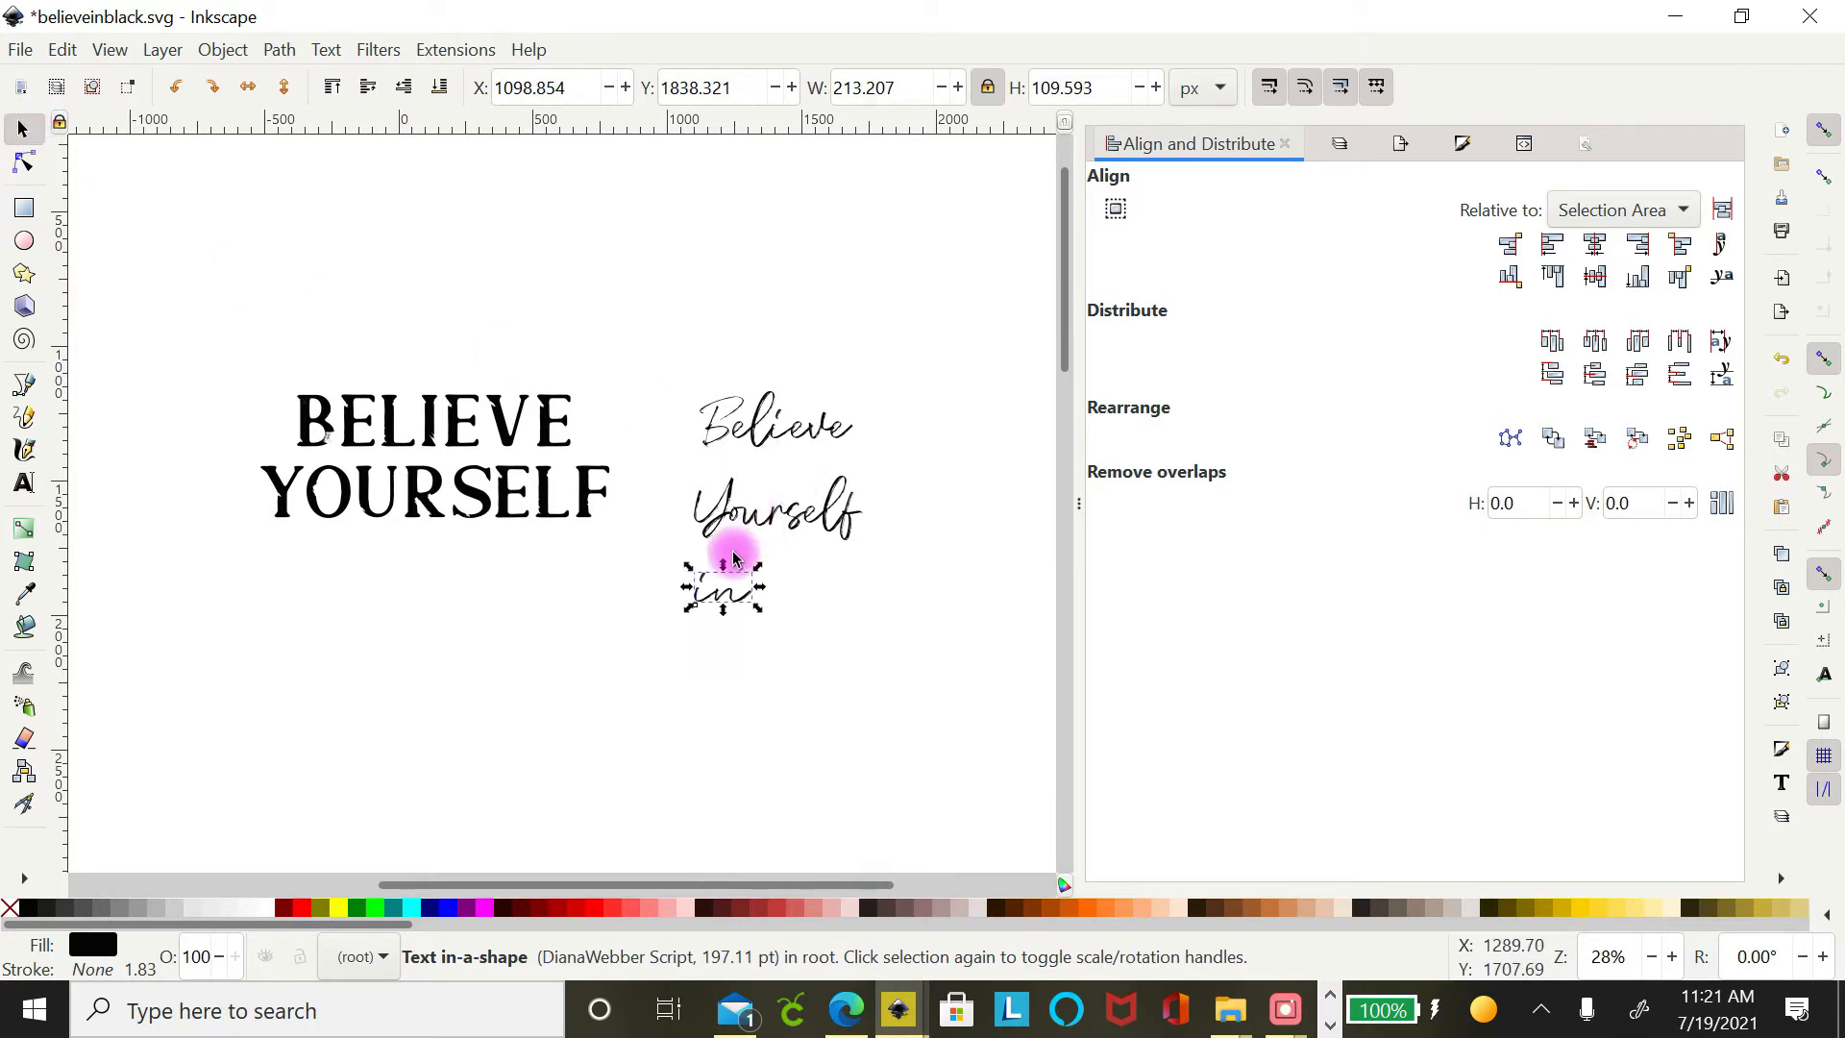
pyautogui.moveTo(754, 575); pyautogui.dragTo(840, 452)
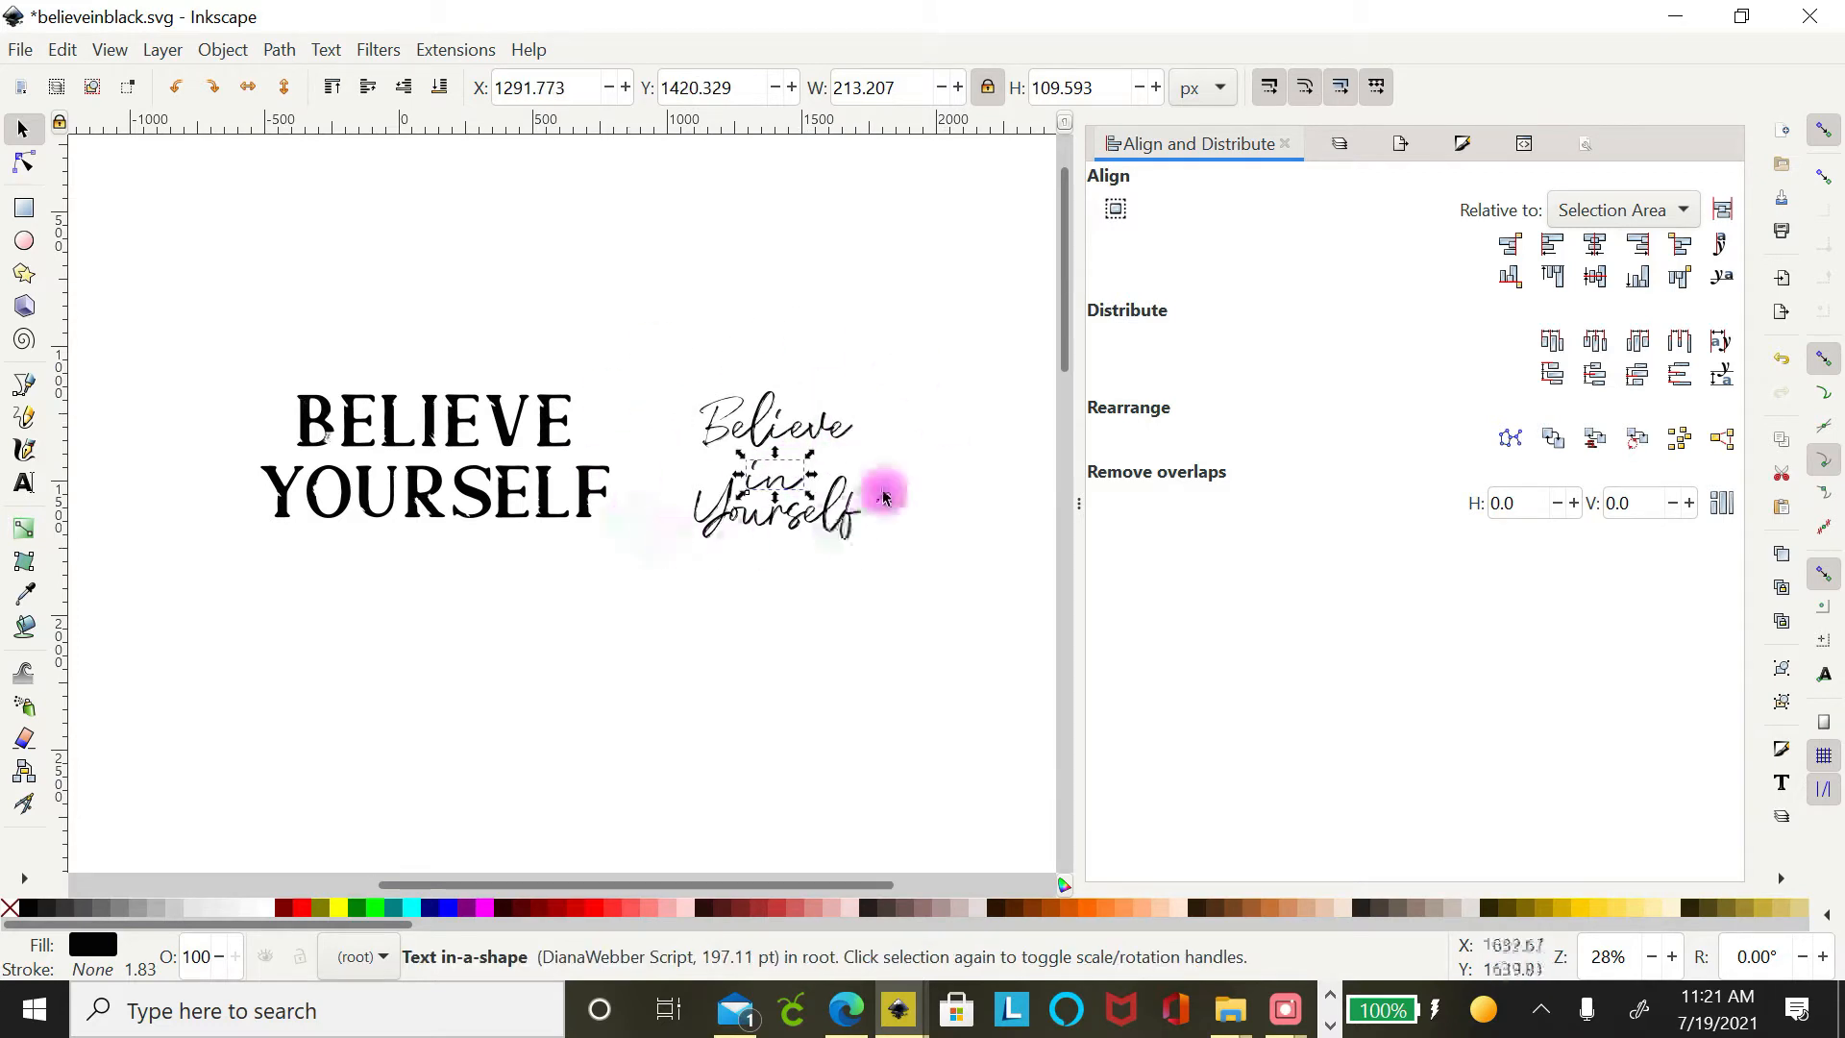
# Check the font sizes of the script words Believe and in.
pyautogui.click(24, 485)
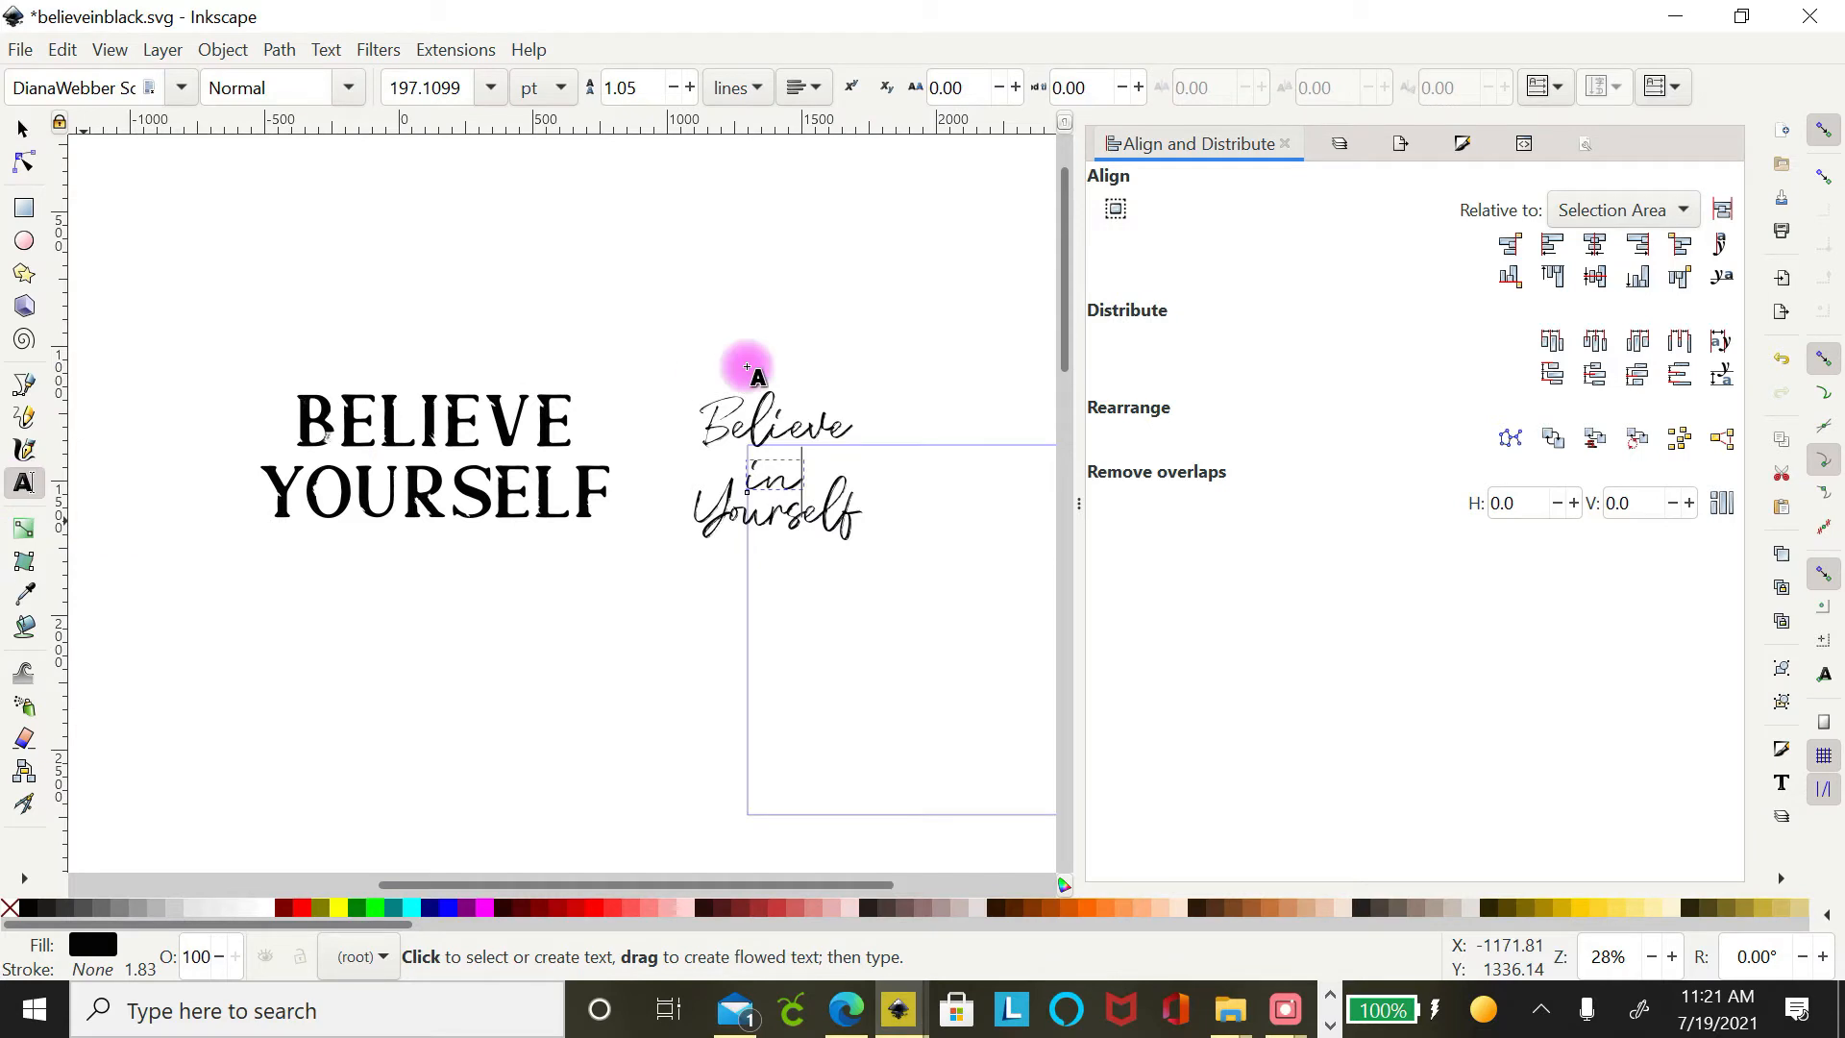
pyautogui.click(796, 412)
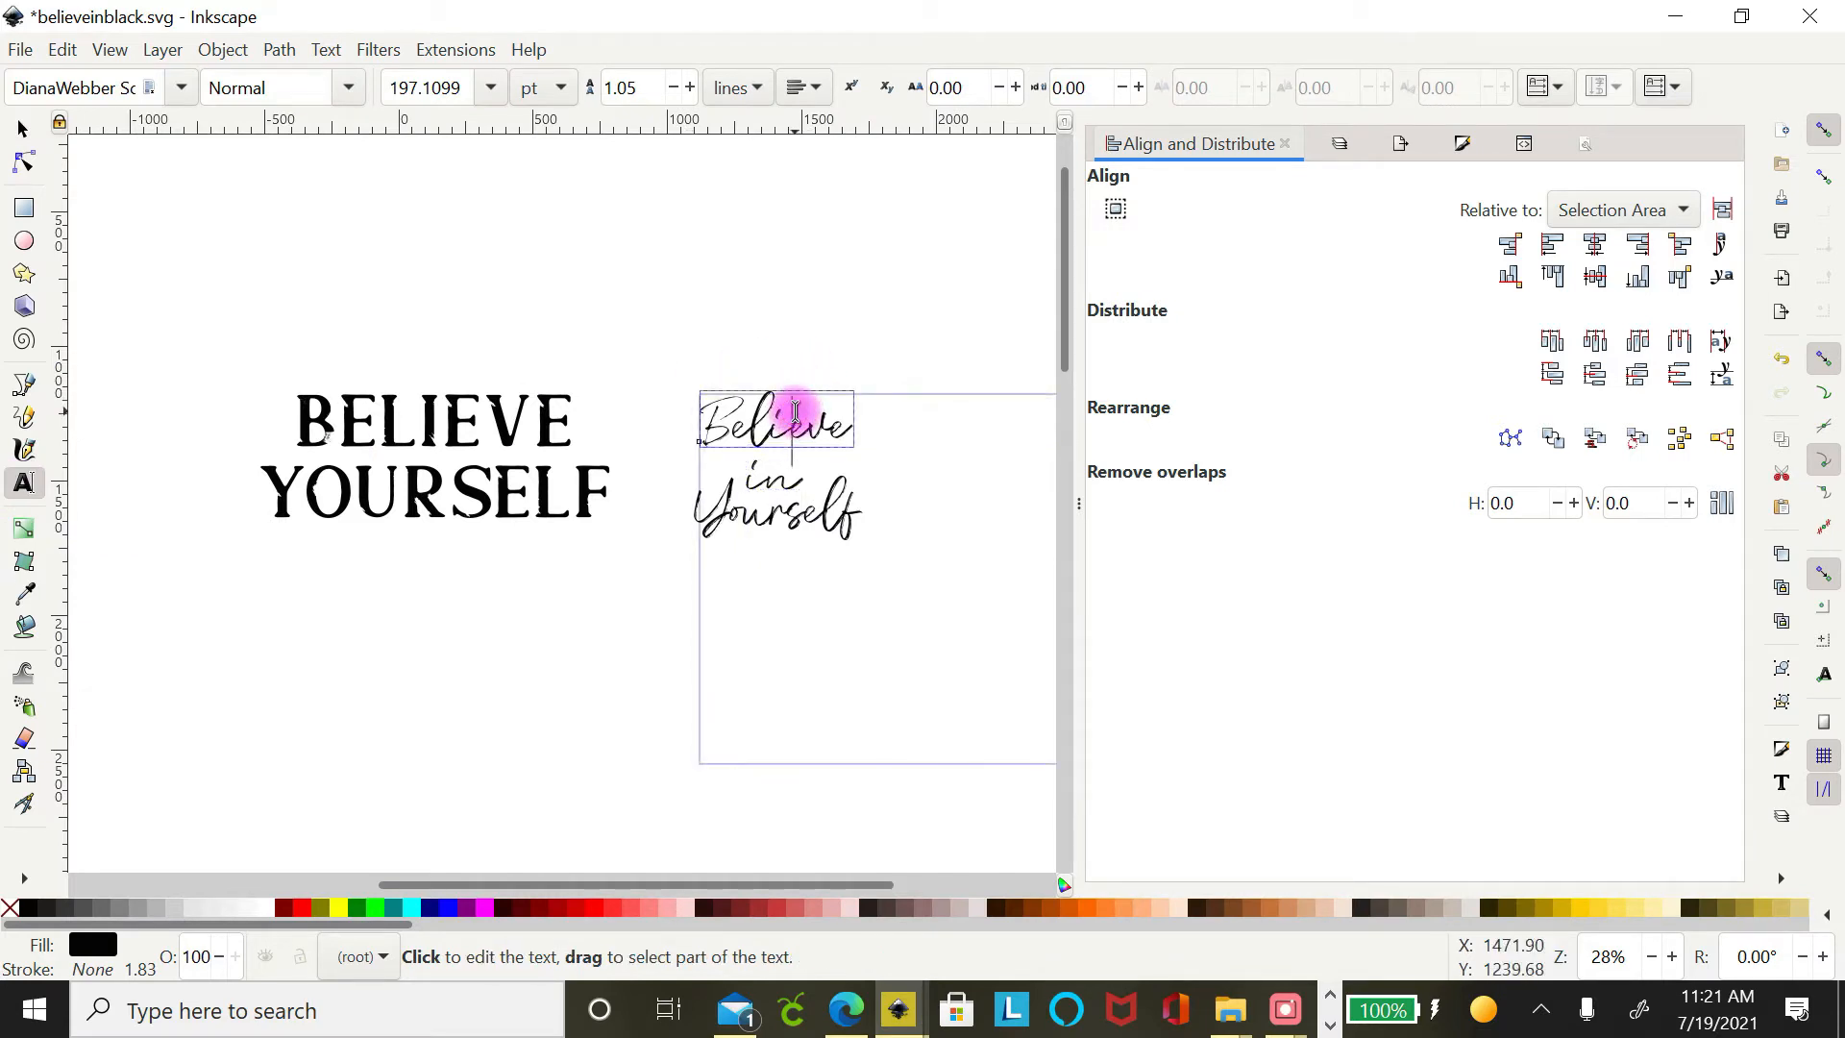
pyautogui.click(444, 88)
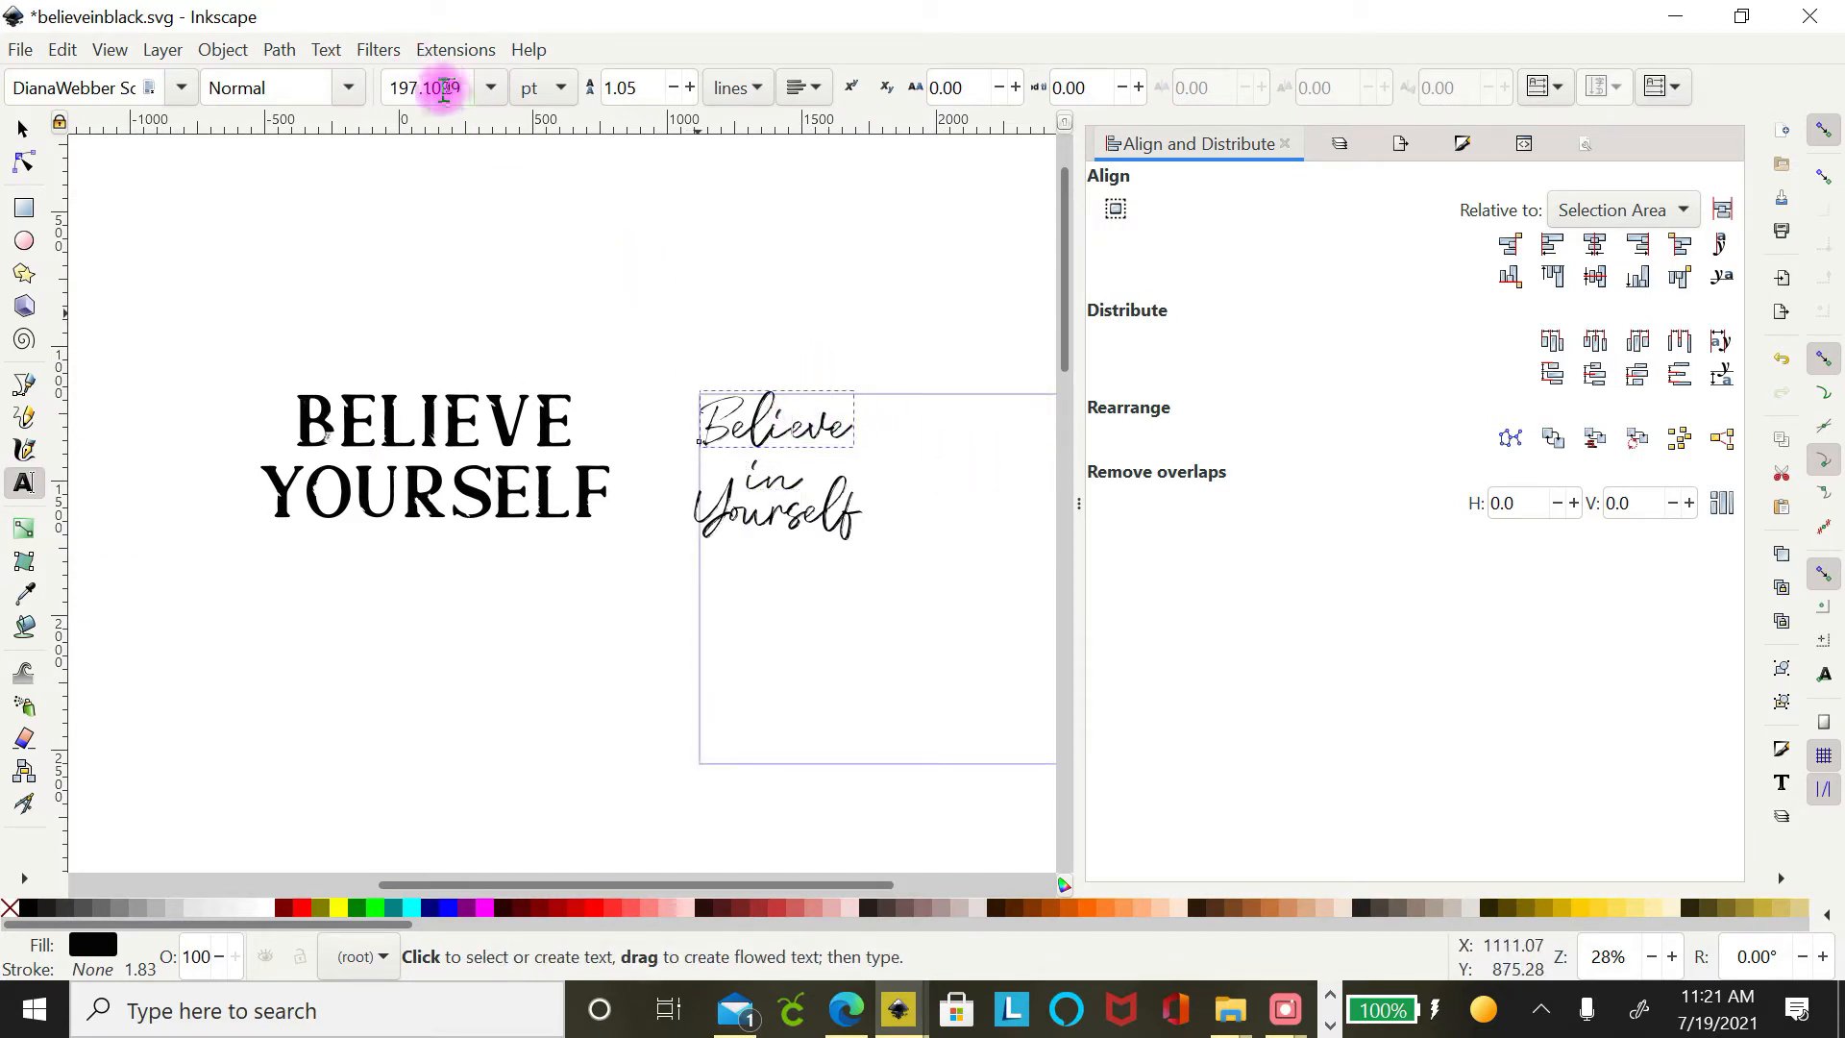
pyautogui.click(762, 475)
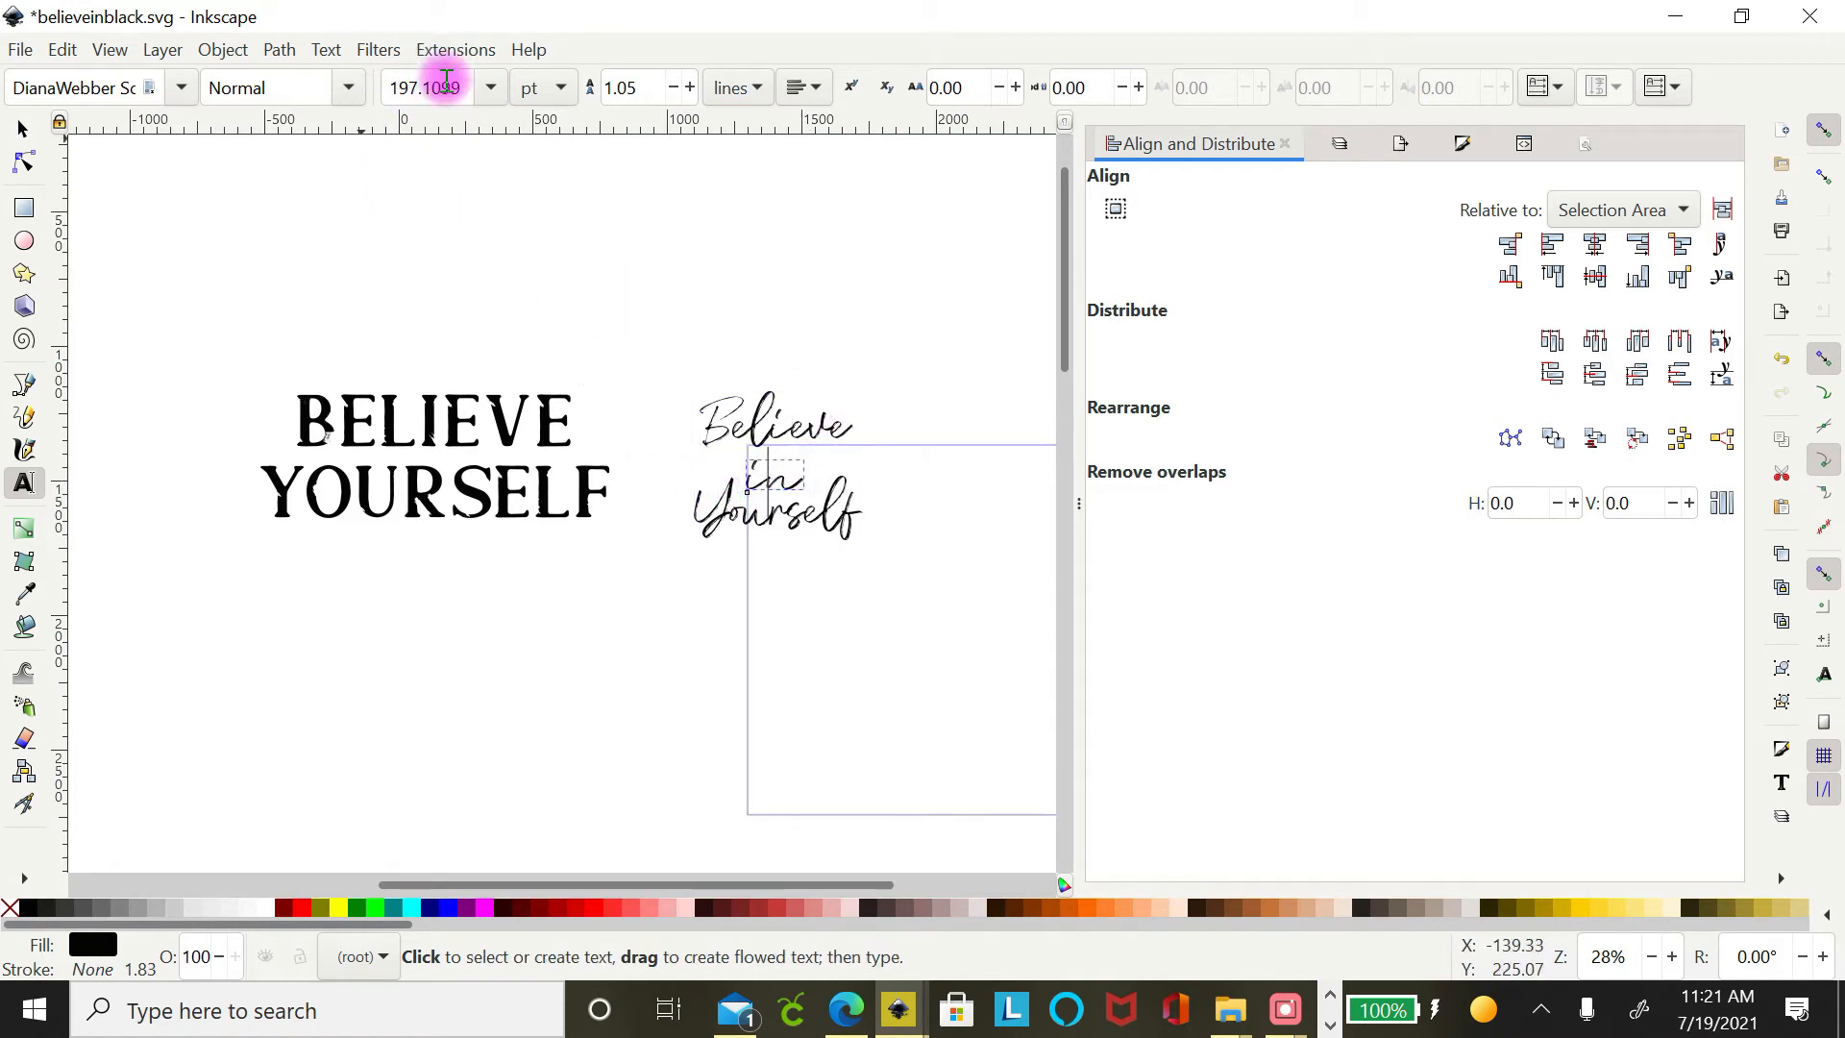
# Check the font size of the script Yourself and colour all three script words magenta.
pyautogui.click(727, 516)
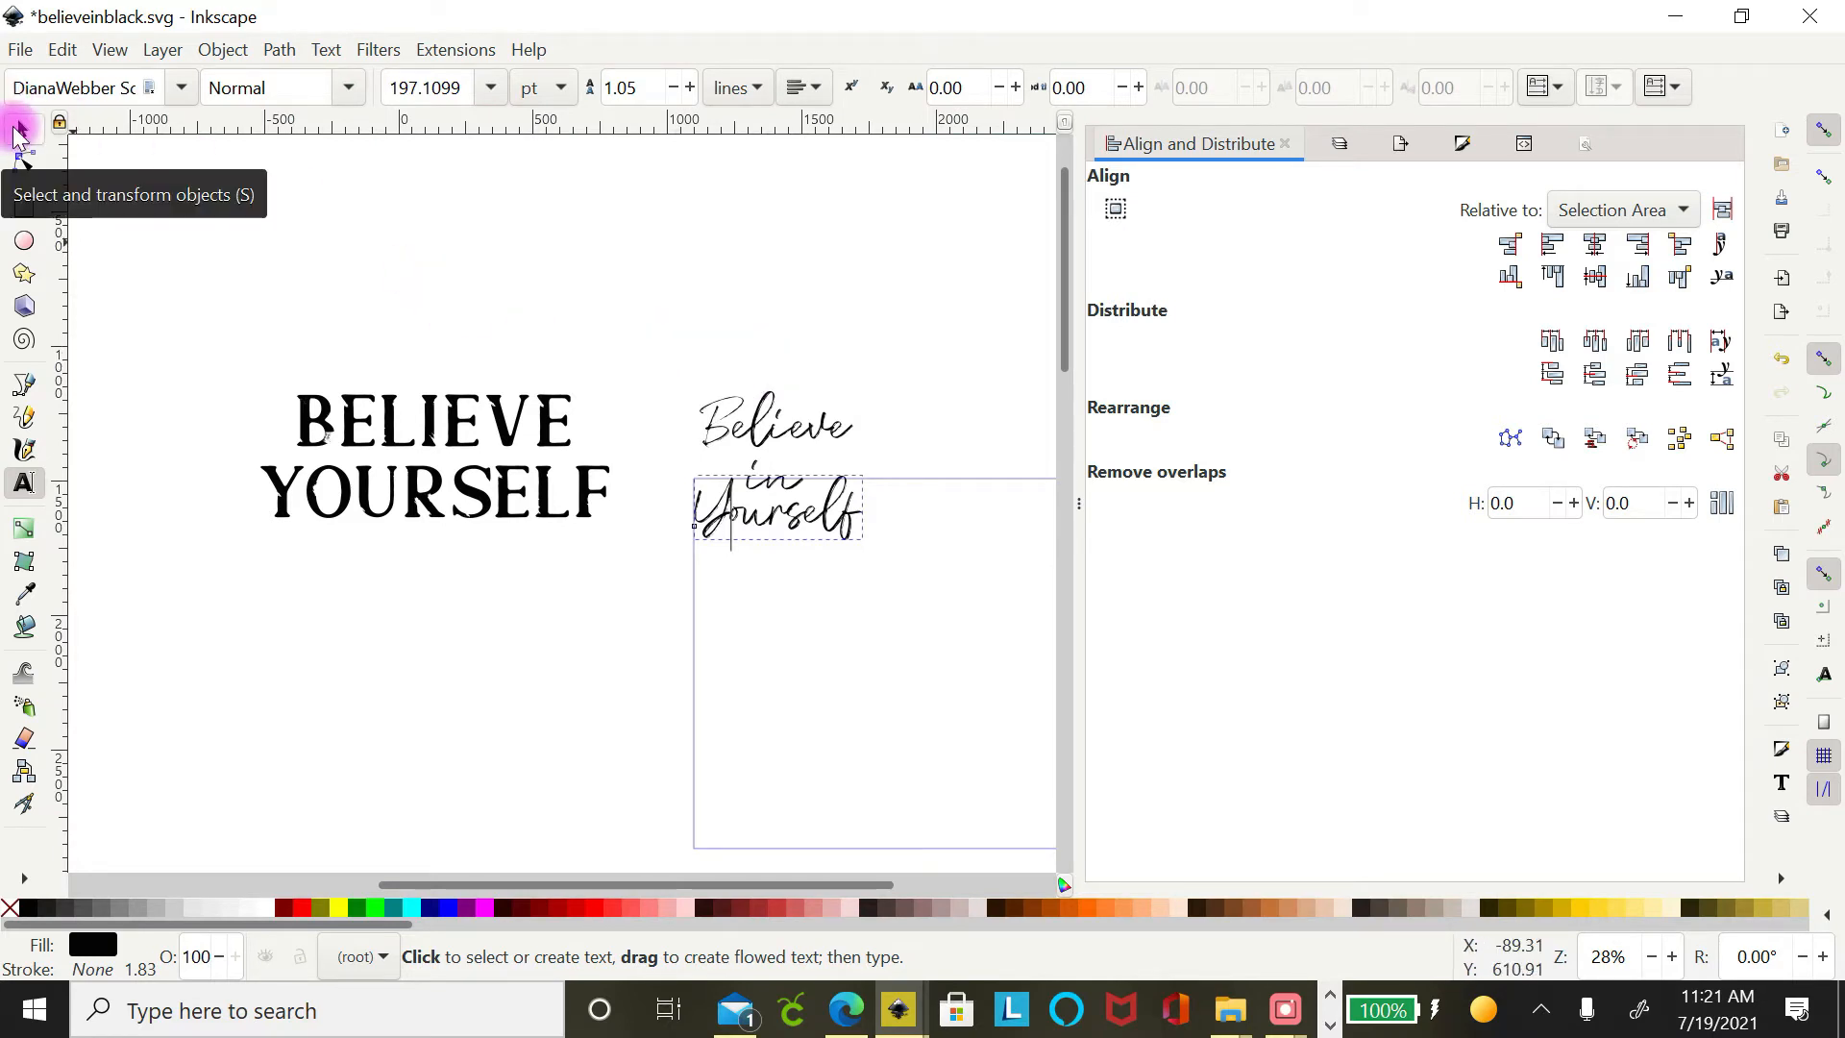
pyautogui.click(20, 132)
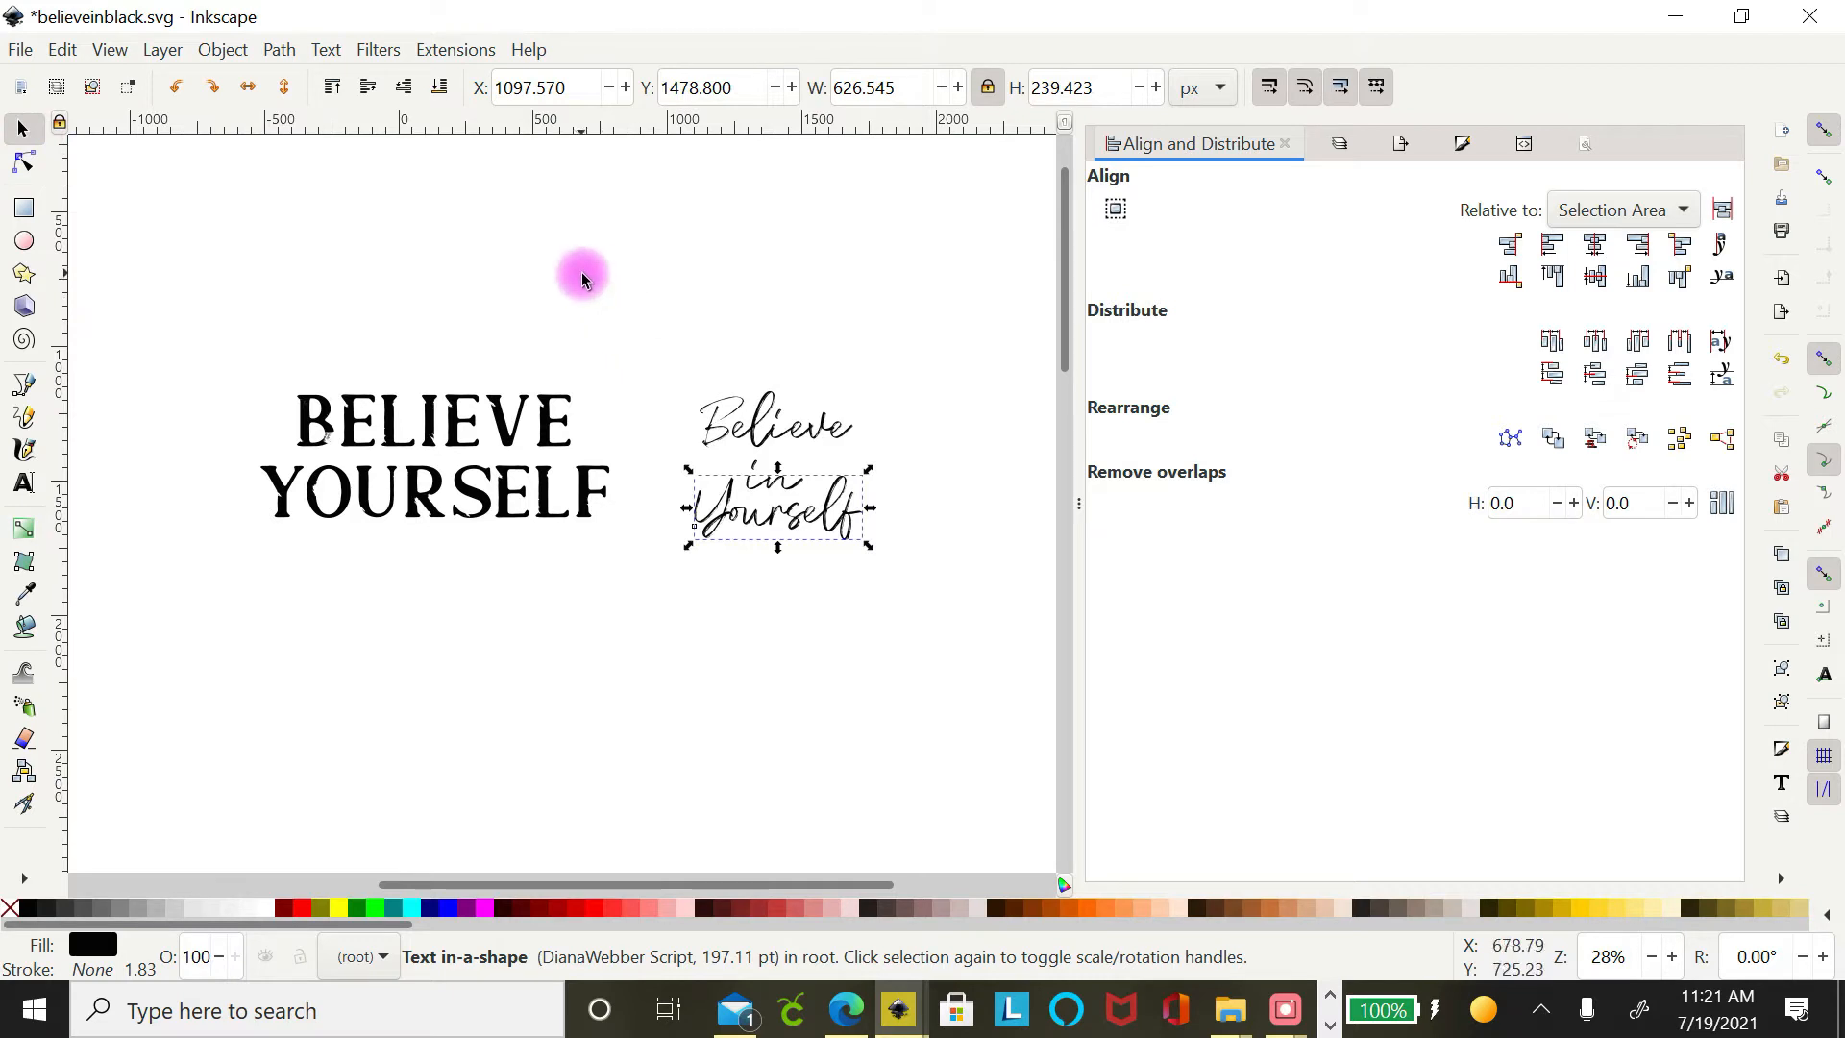
pyautogui.moveTo(575, 268); pyautogui.dragTo(1021, 640)
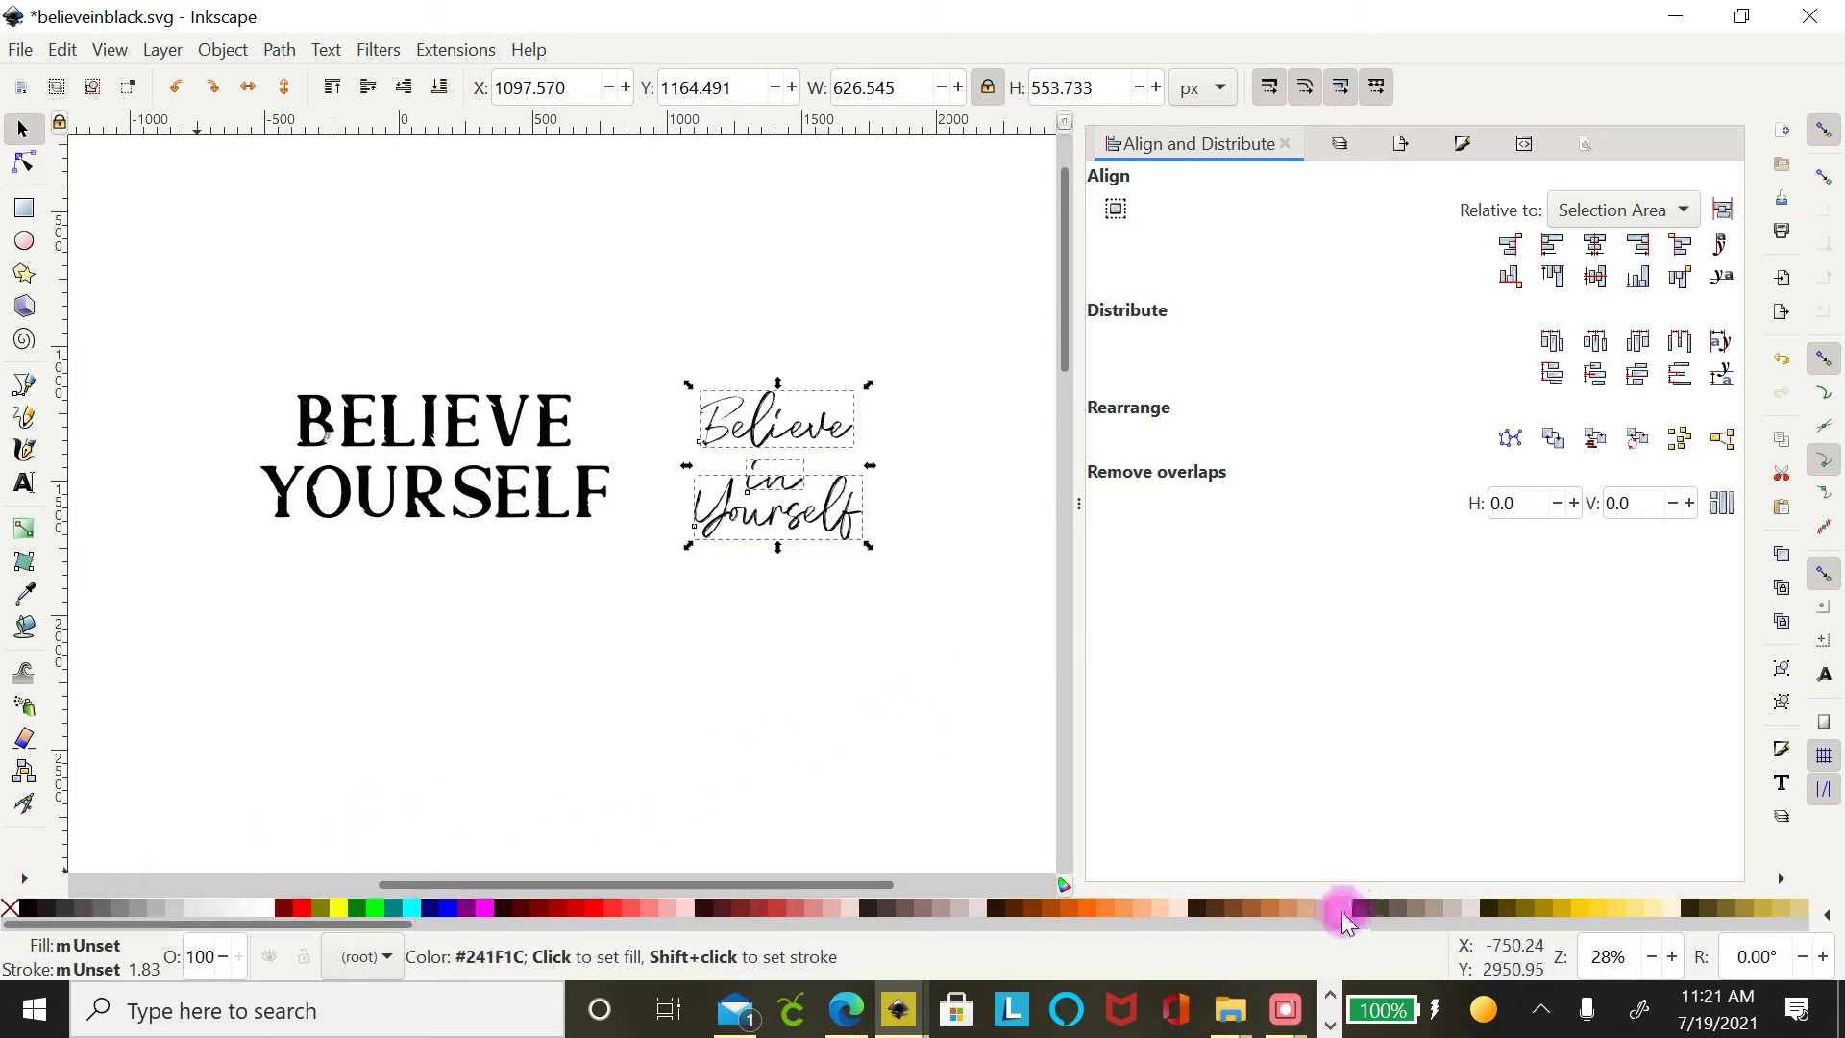
pyautogui.click(482, 905)
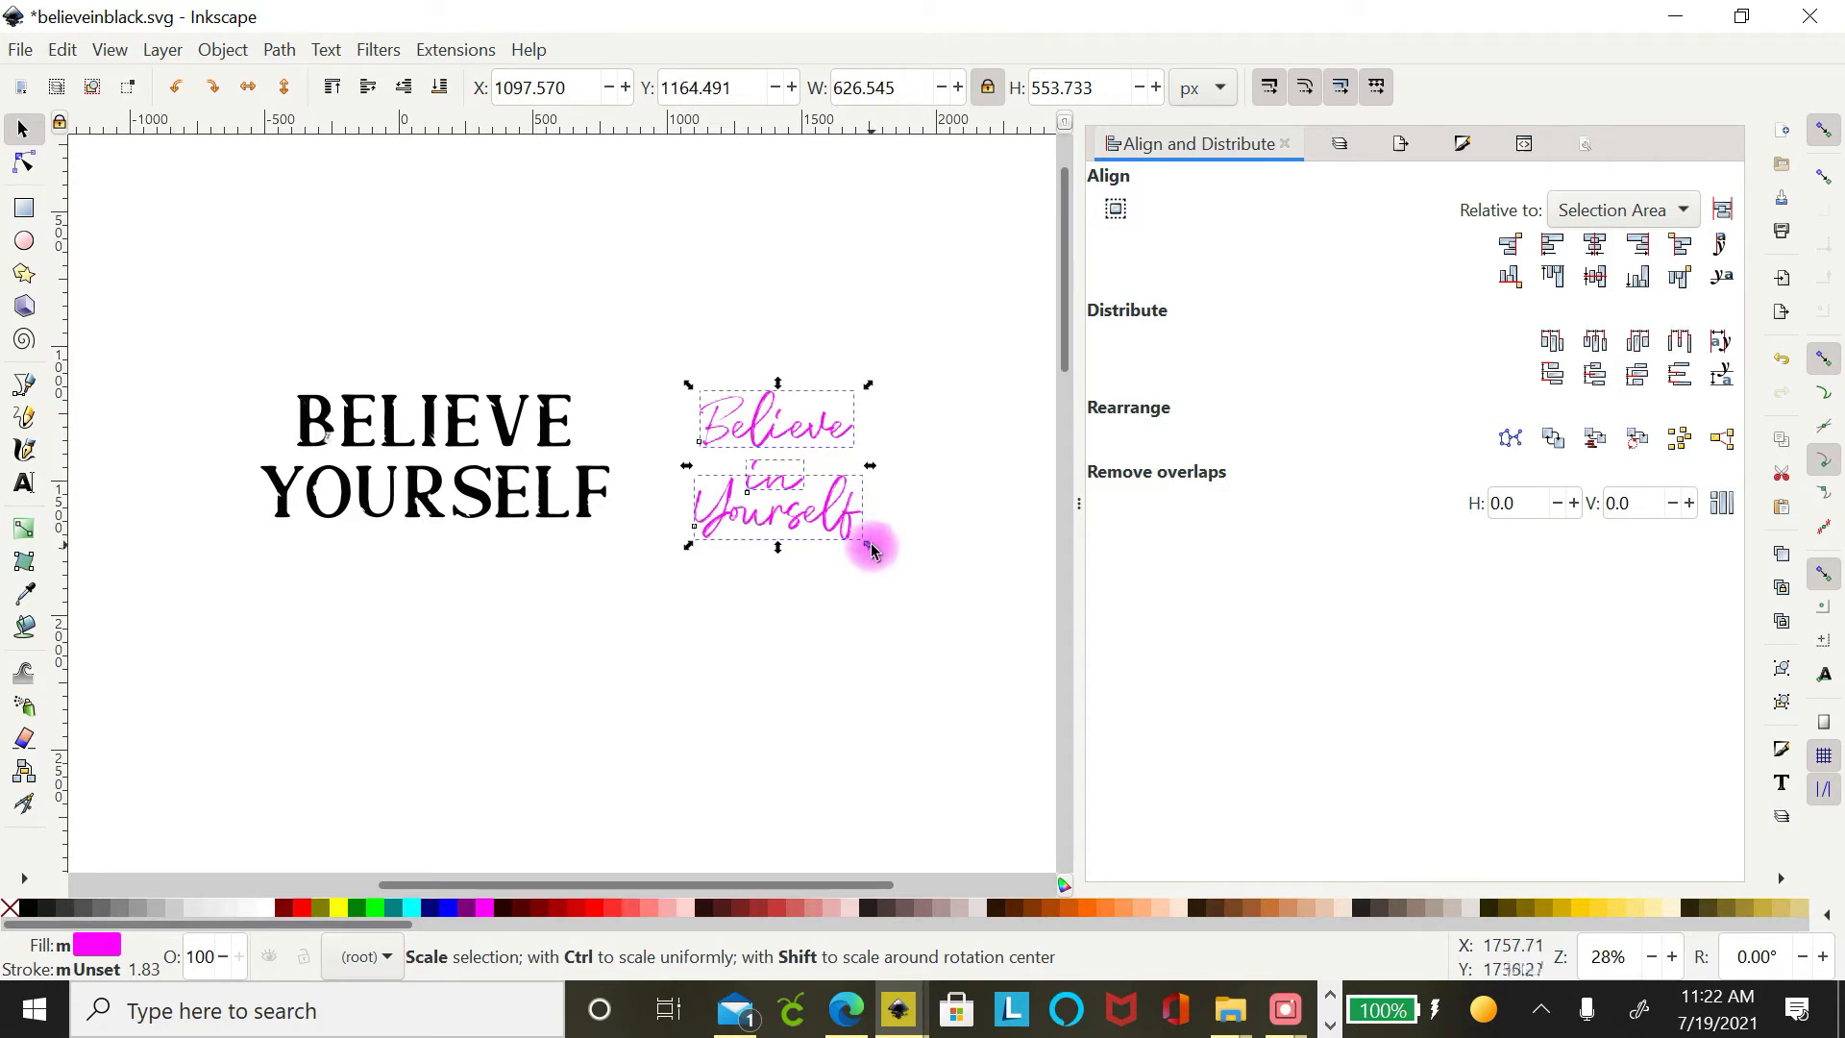
# Enlarge the three script words together proportionally until Yourself is about 837 px wide.
pyautogui.moveTo(867, 548); pyautogui.dragTo(979, 639)
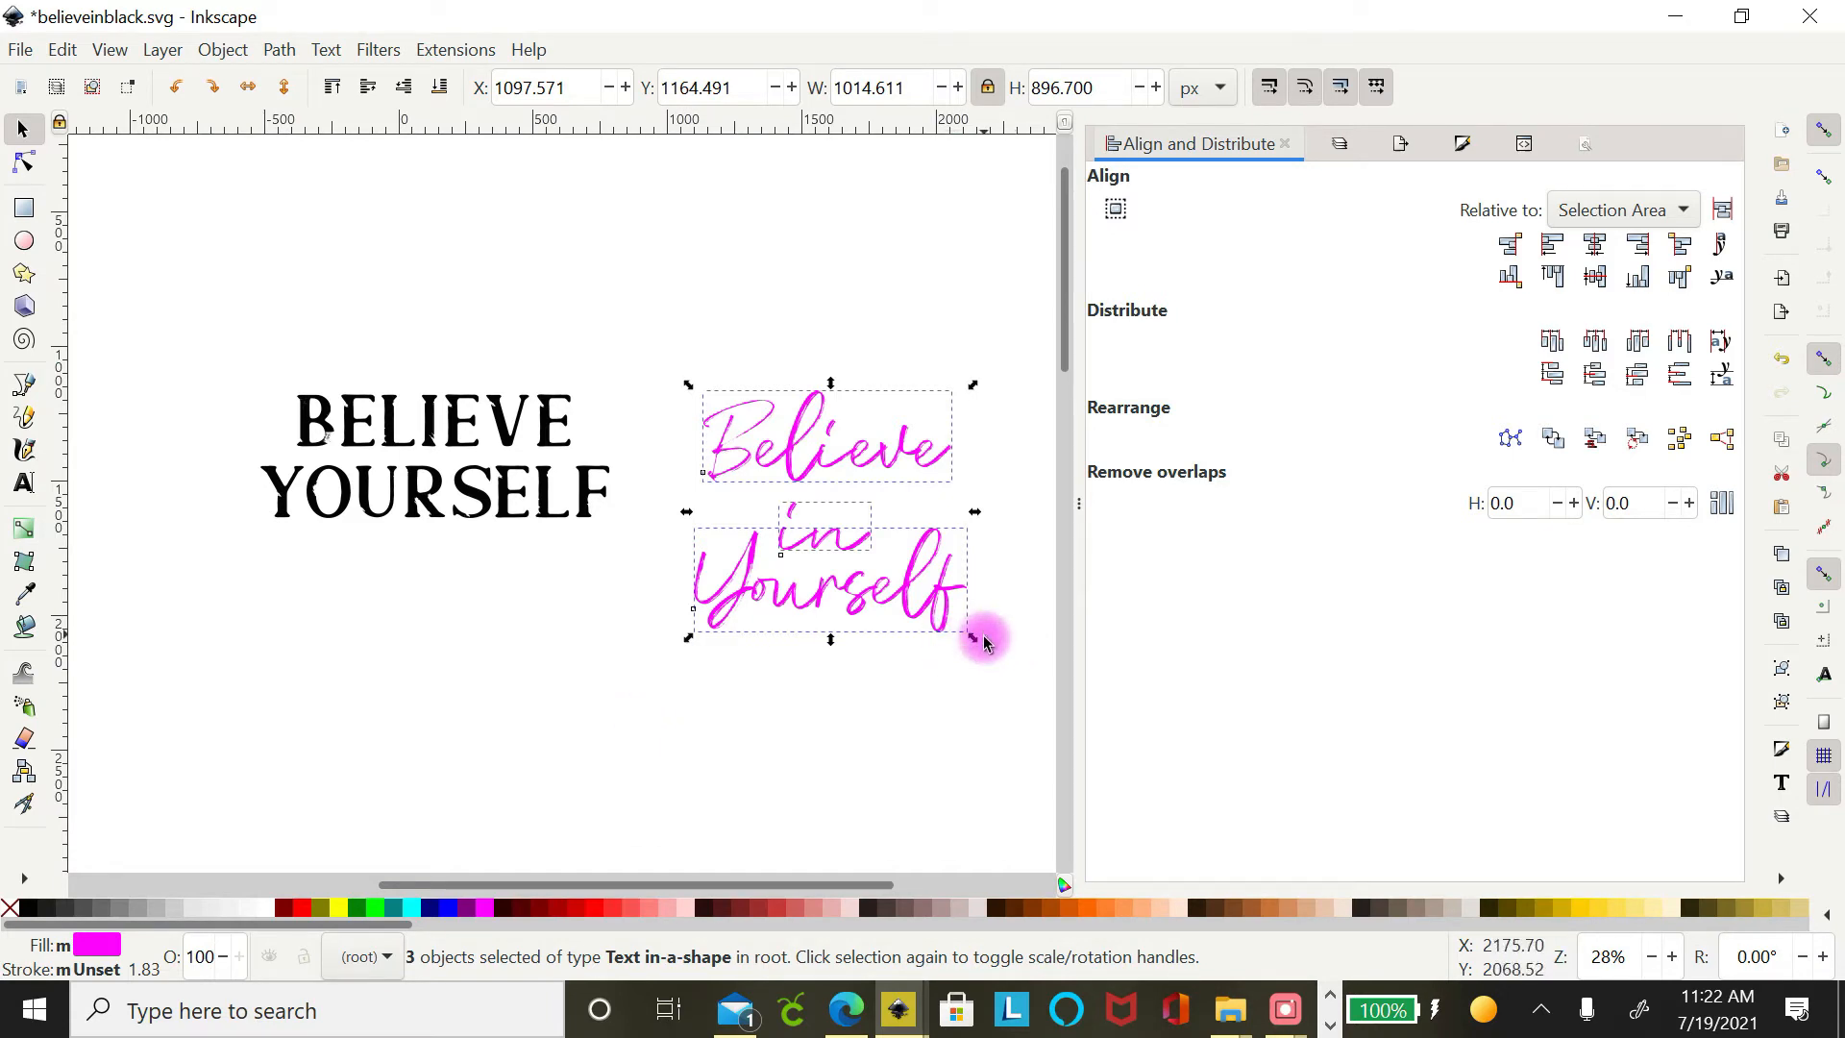
pyautogui.moveTo(978, 643)
pyautogui.mouseDown()
pyautogui.moveTo(966, 625)
pyautogui.moveTo(977, 641)
pyautogui.mouseUp()
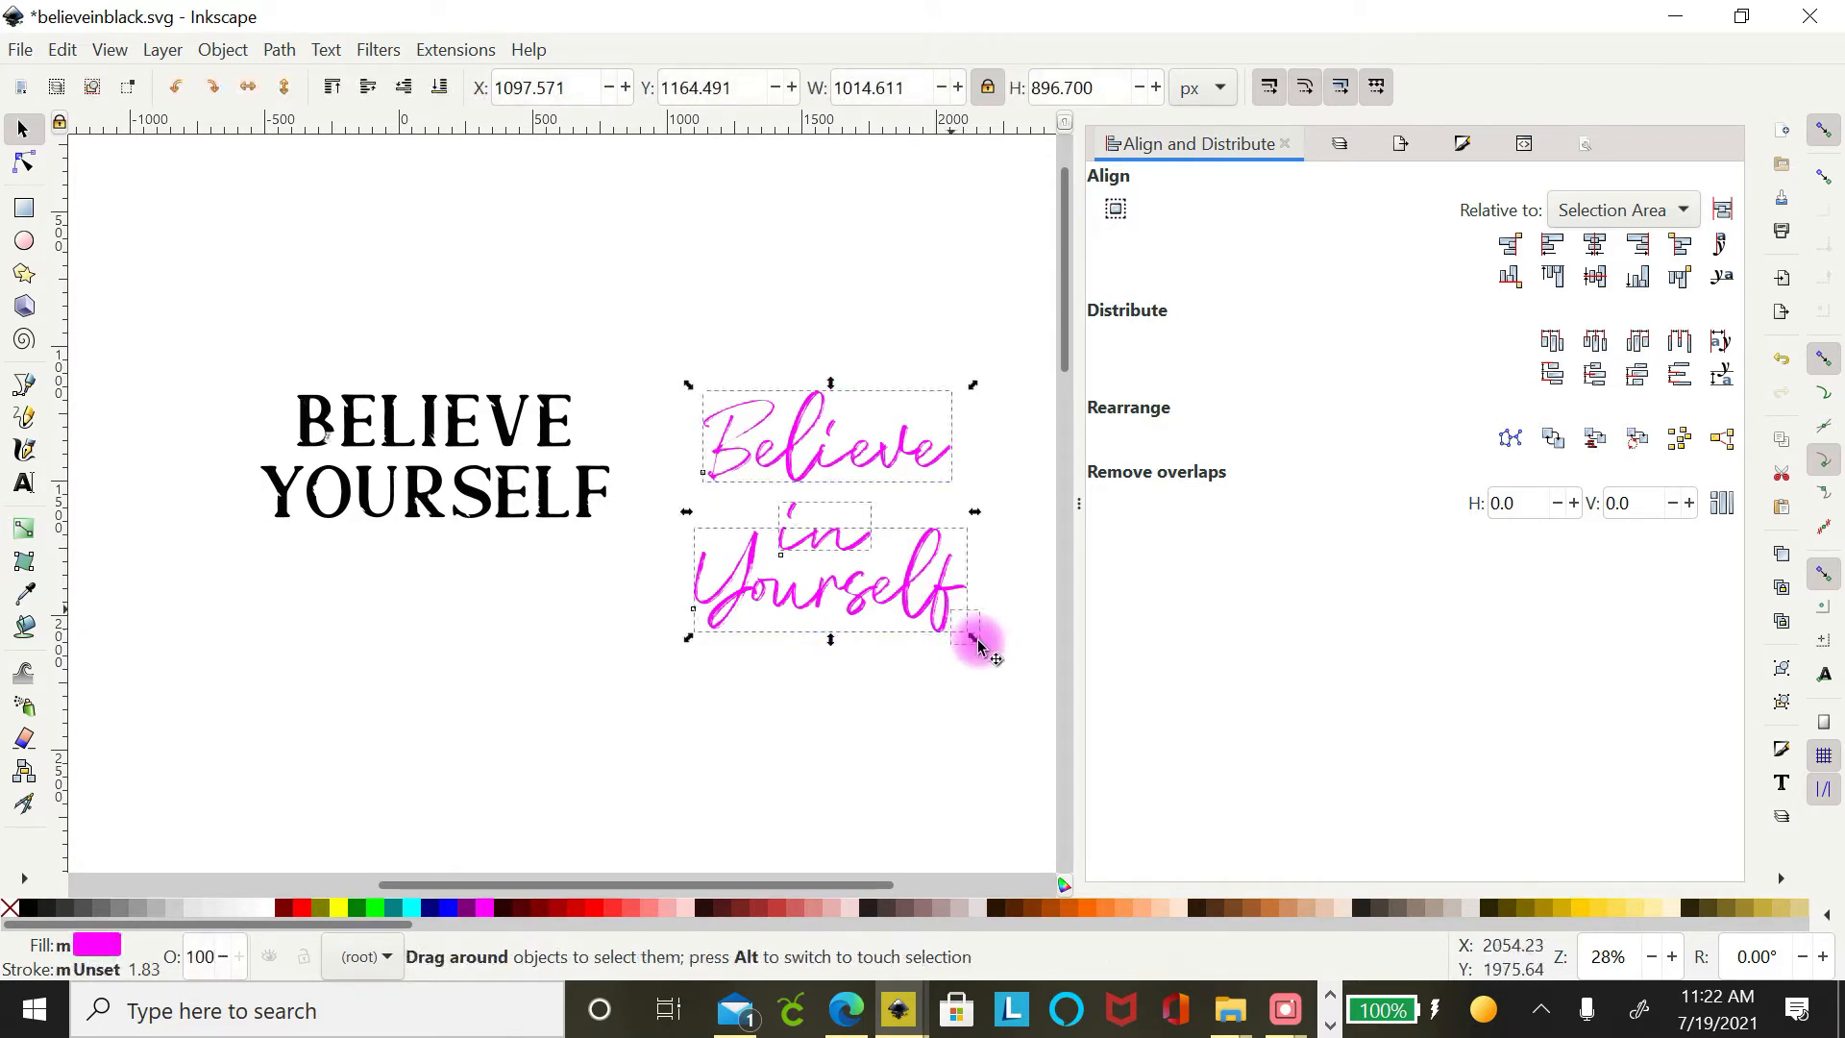
pyautogui.moveTo(977, 643); pyautogui.dragTo(971, 634)
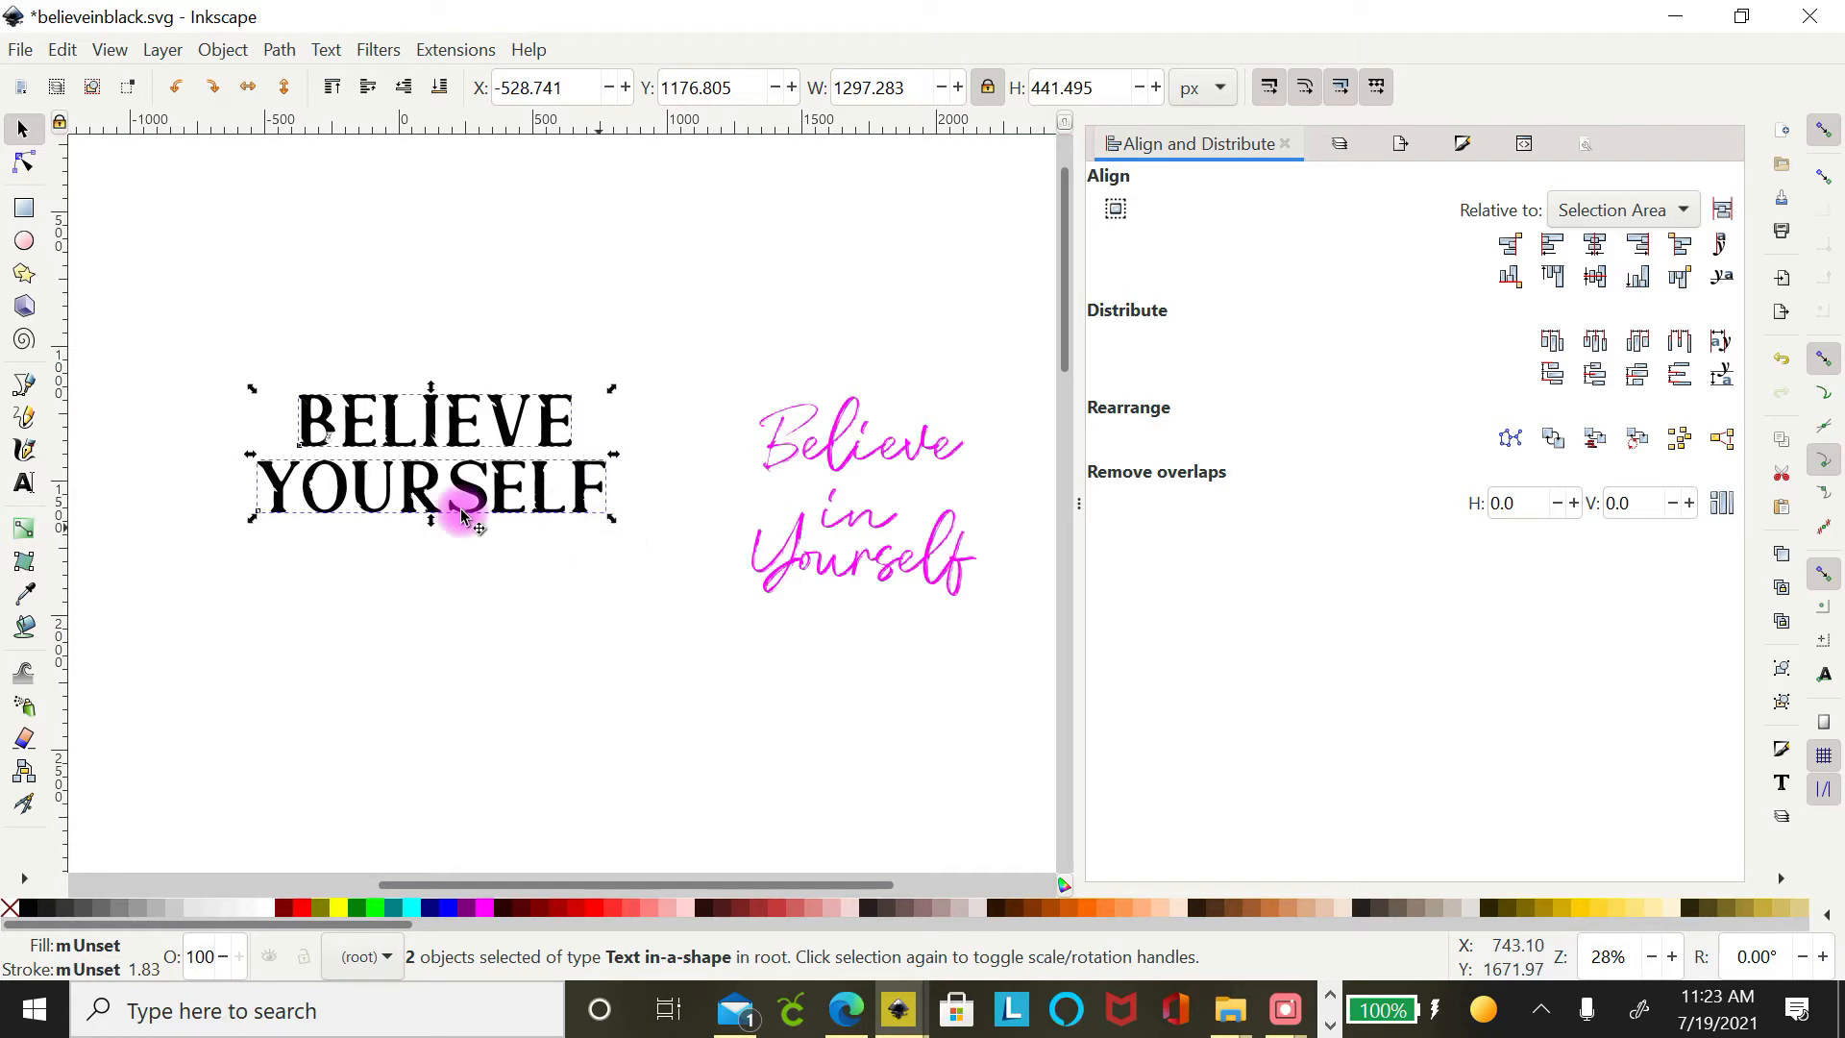
# Centre the caps words BELIEVE and YOURSELF horizontally on each other.
pyautogui.click(1595, 246)
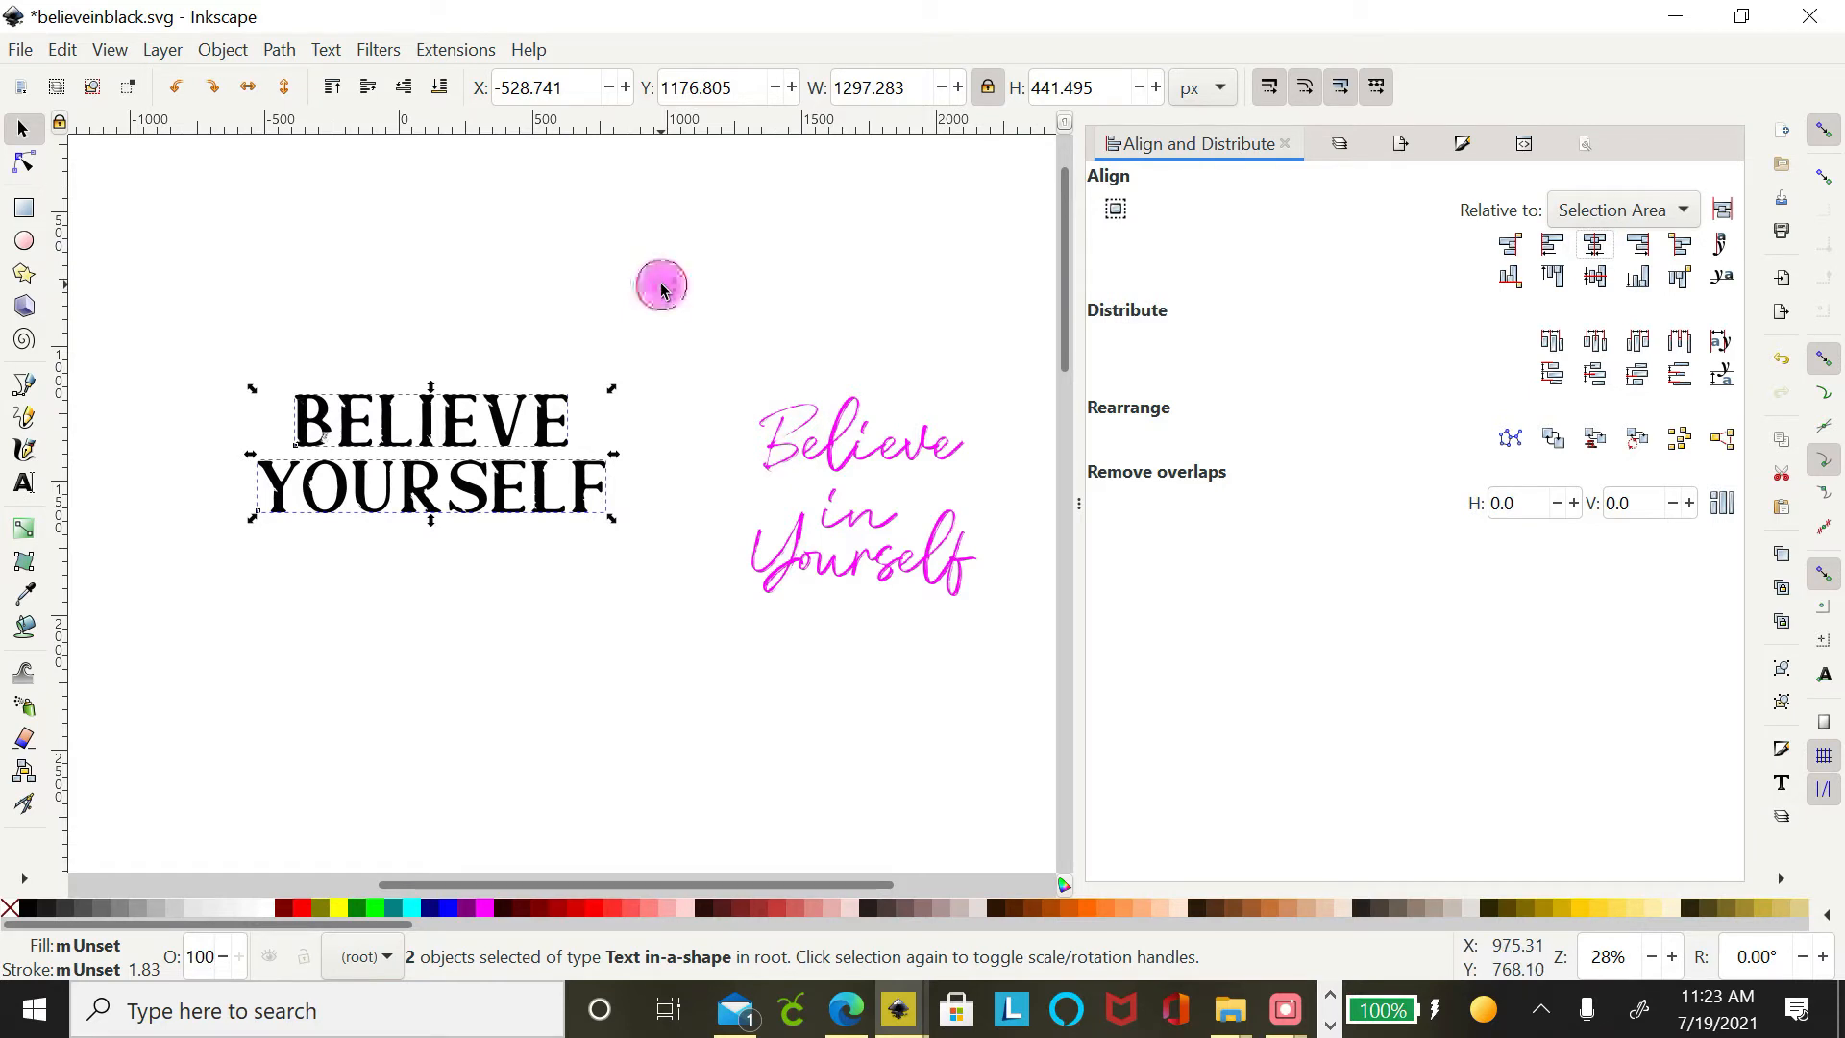
pyautogui.click(661, 286)
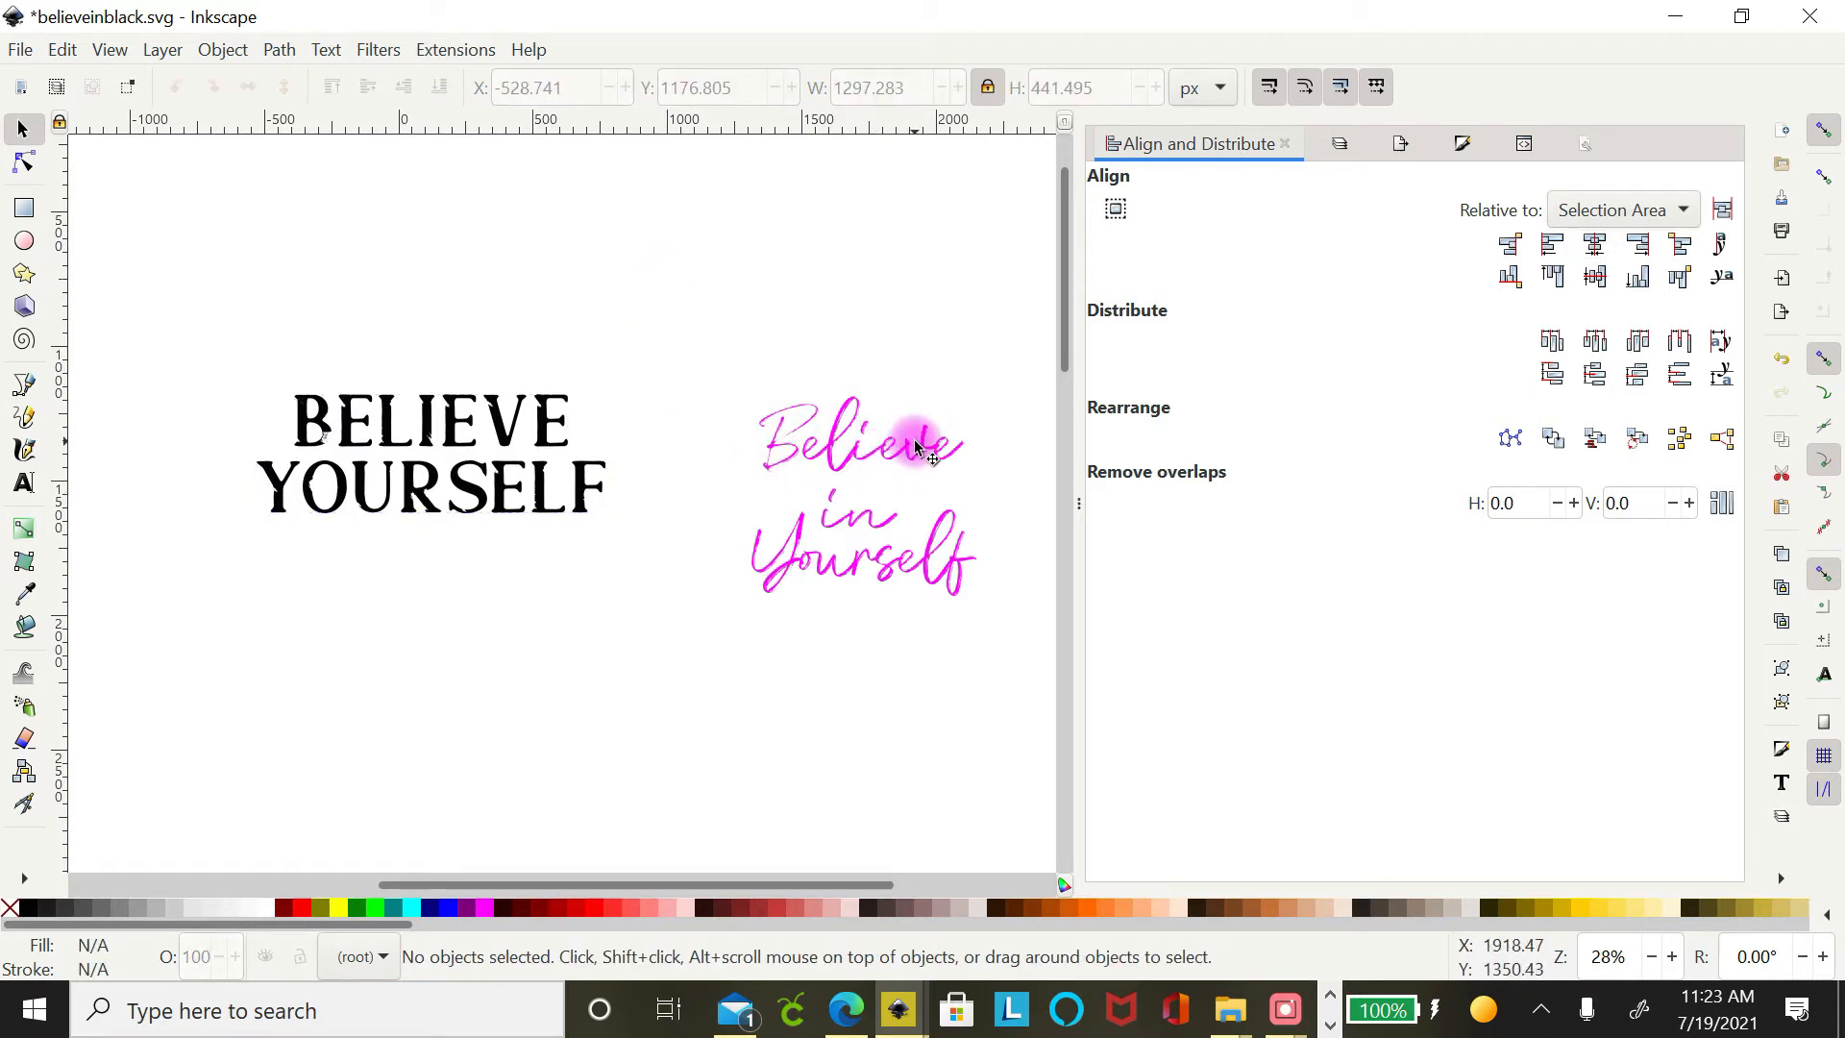
# Overlay the script words Believe, in and Yourself on the stacked caps, with Yourself lowest at about X -267 px, Y 1495 px.
pyautogui.moveTo(915, 454); pyautogui.dragTo(423, 418)
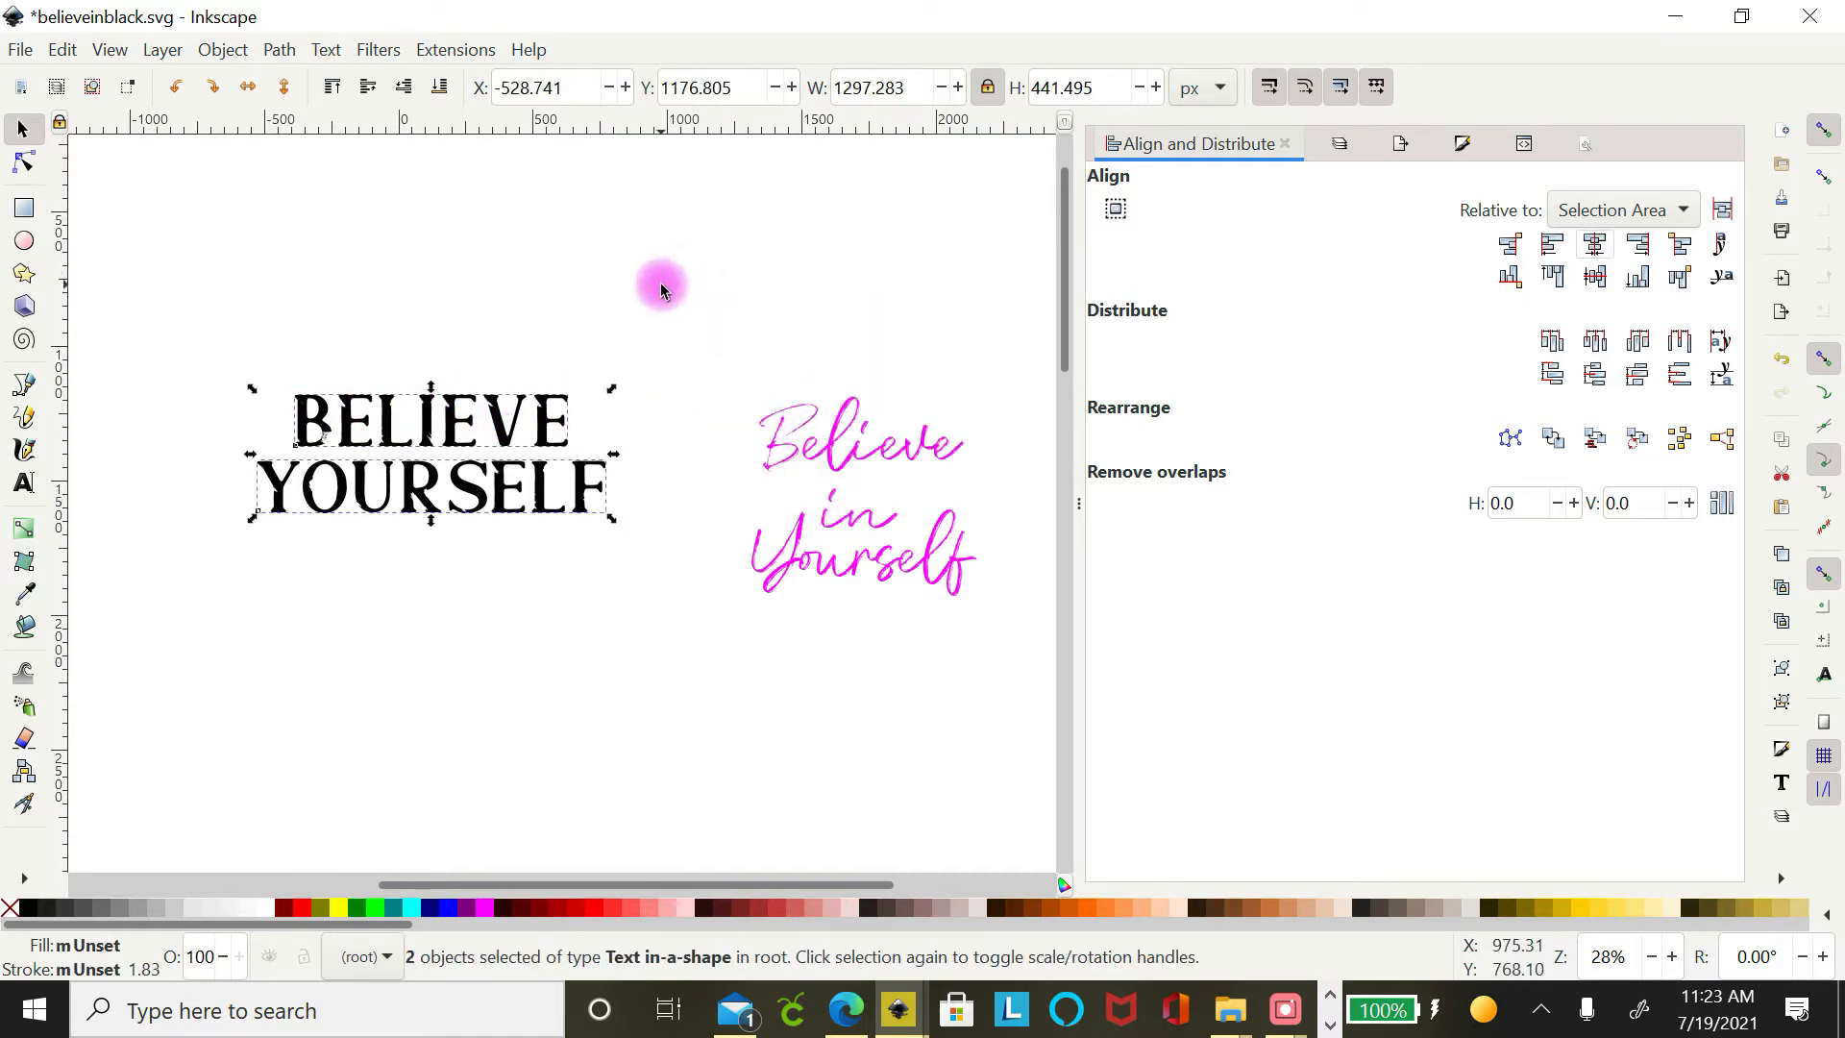
pyautogui.click(661, 286)
pyautogui.click(661, 287)
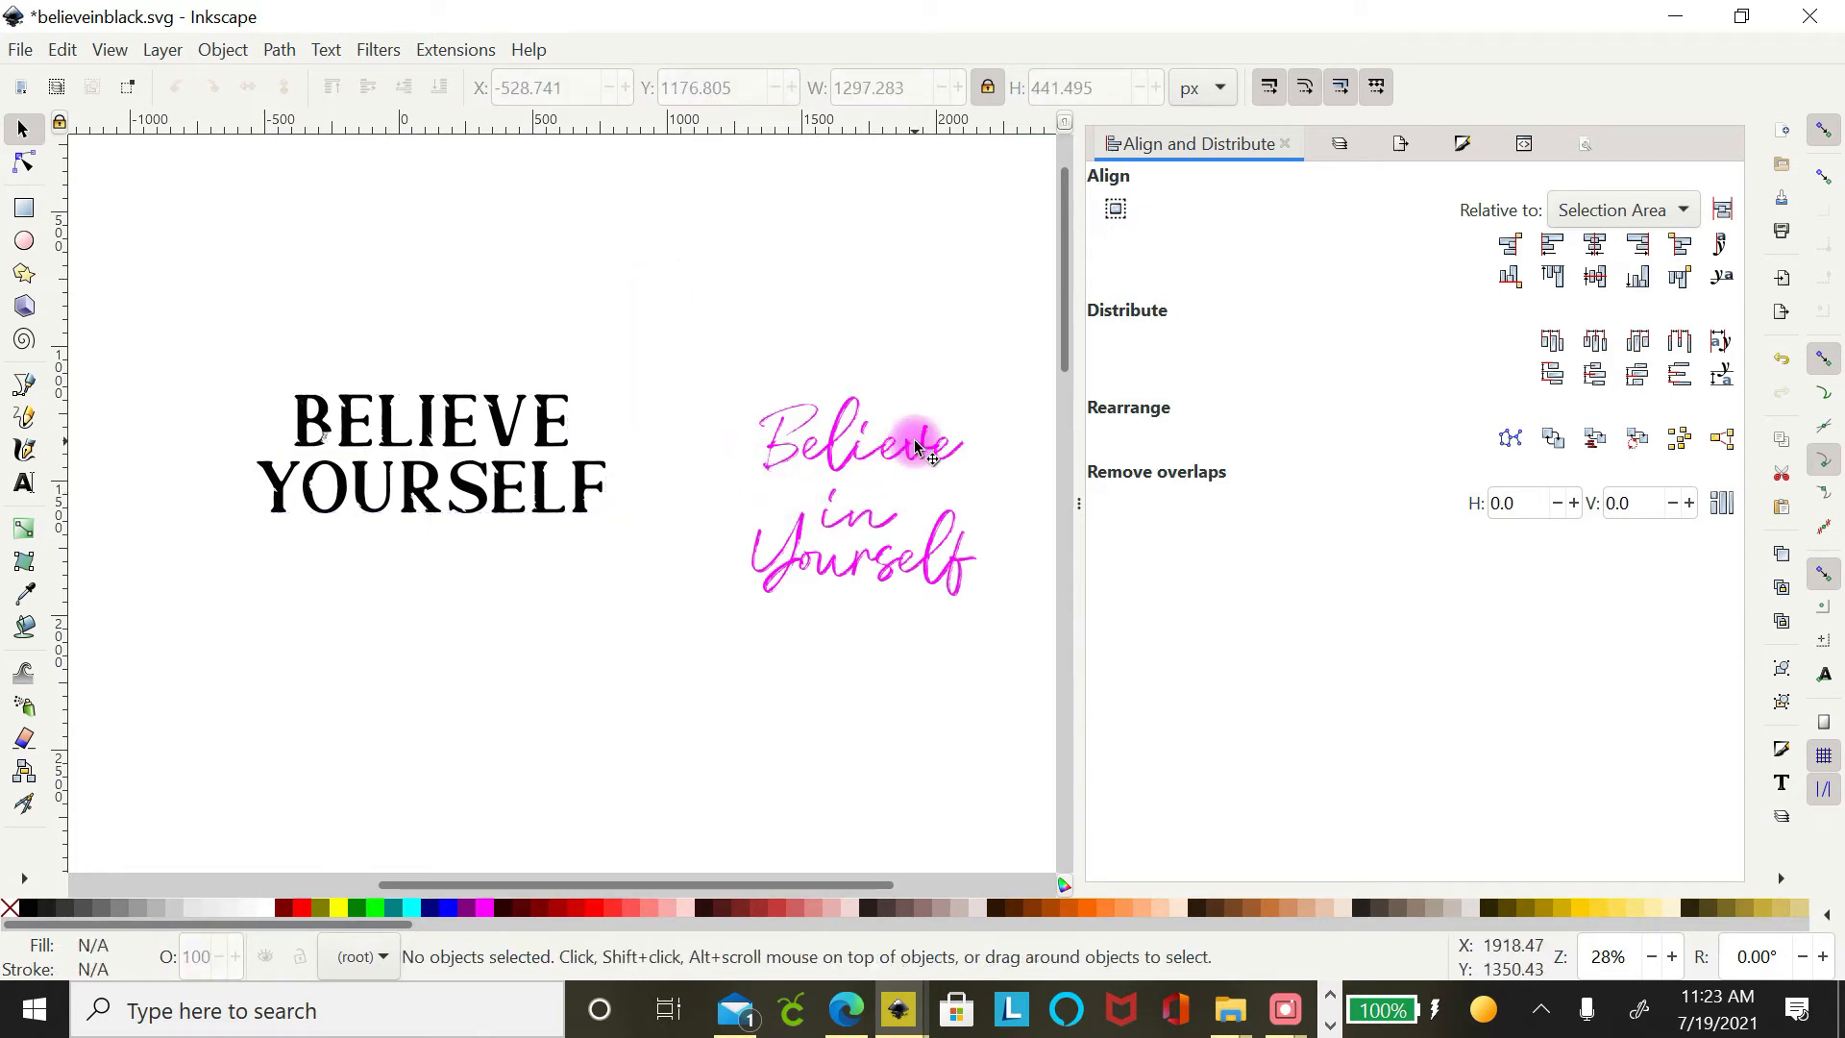
pyautogui.moveTo(914, 452); pyautogui.dragTo(486, 423)
pyautogui.moveTo(846, 516); pyautogui.dragTo(485, 502)
pyautogui.moveTo(862, 566); pyautogui.dragTo(441, 539)
pyautogui.click(706, 604)
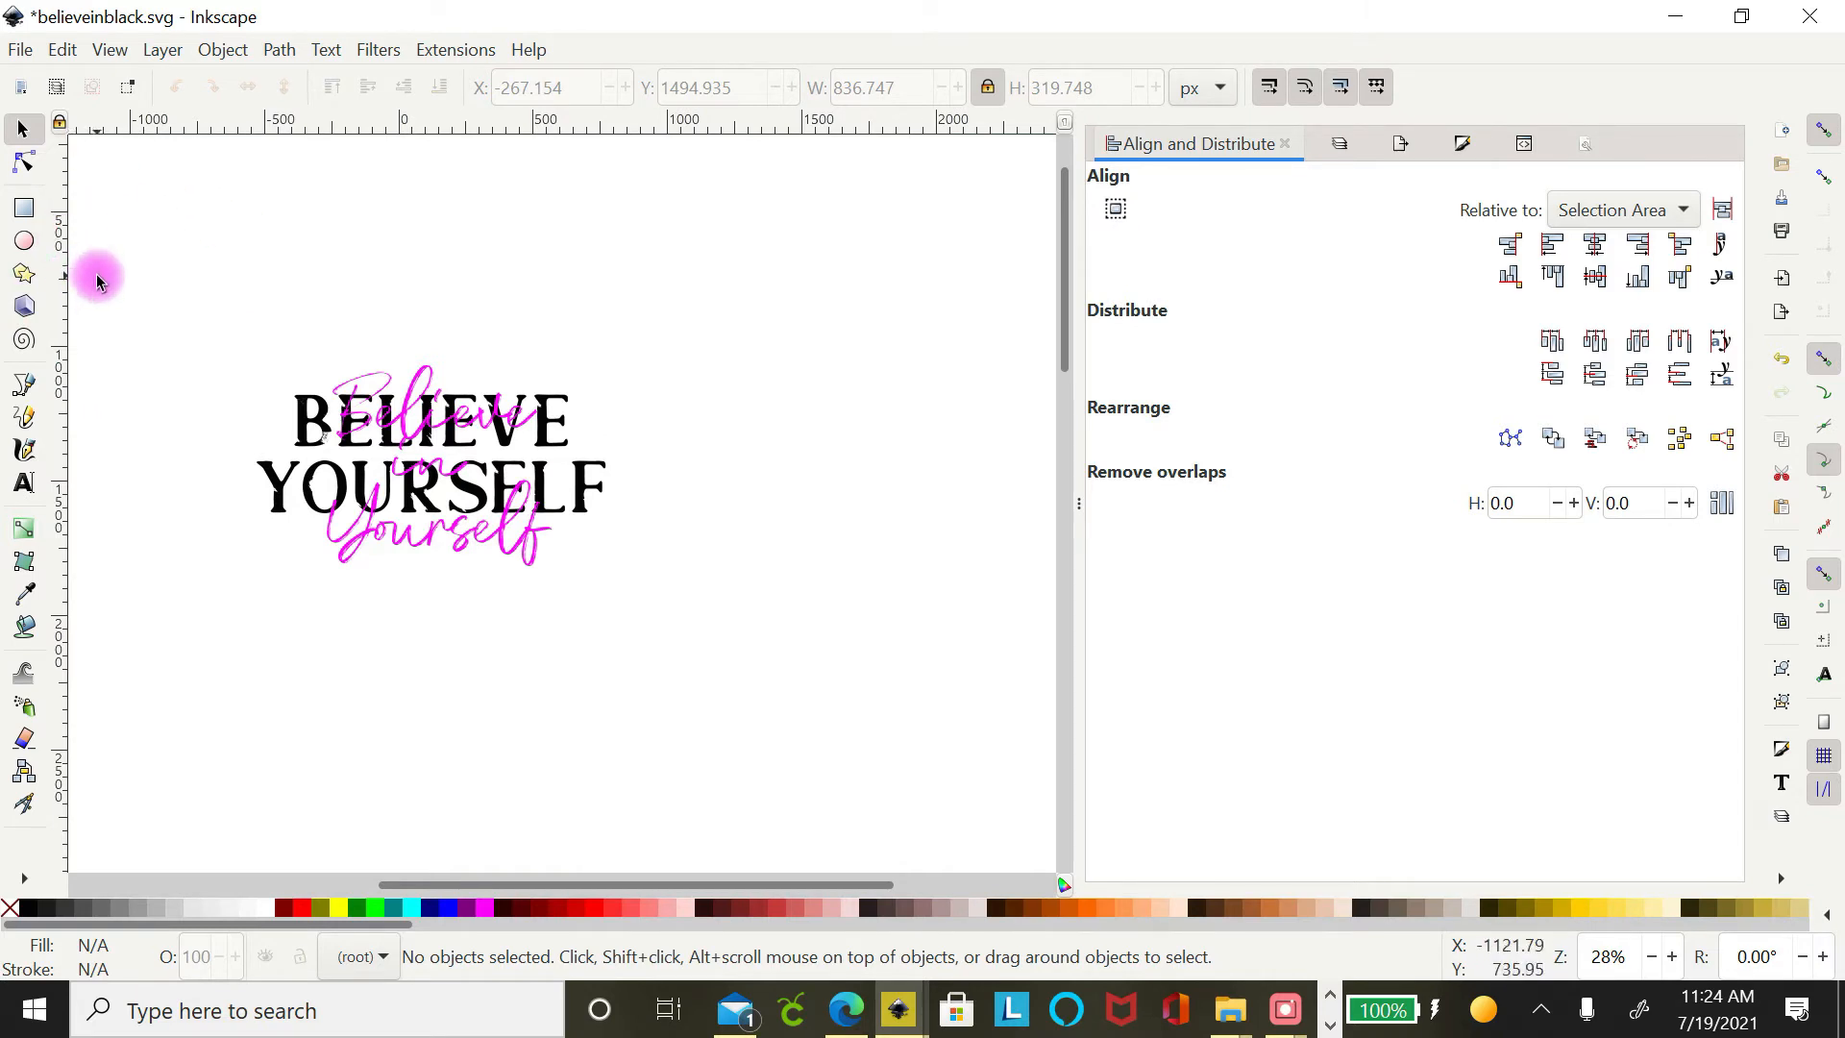
# Centre all five caps and script words on a common vertical axis.
pyautogui.moveTo(97, 274); pyautogui.dragTo(976, 783)
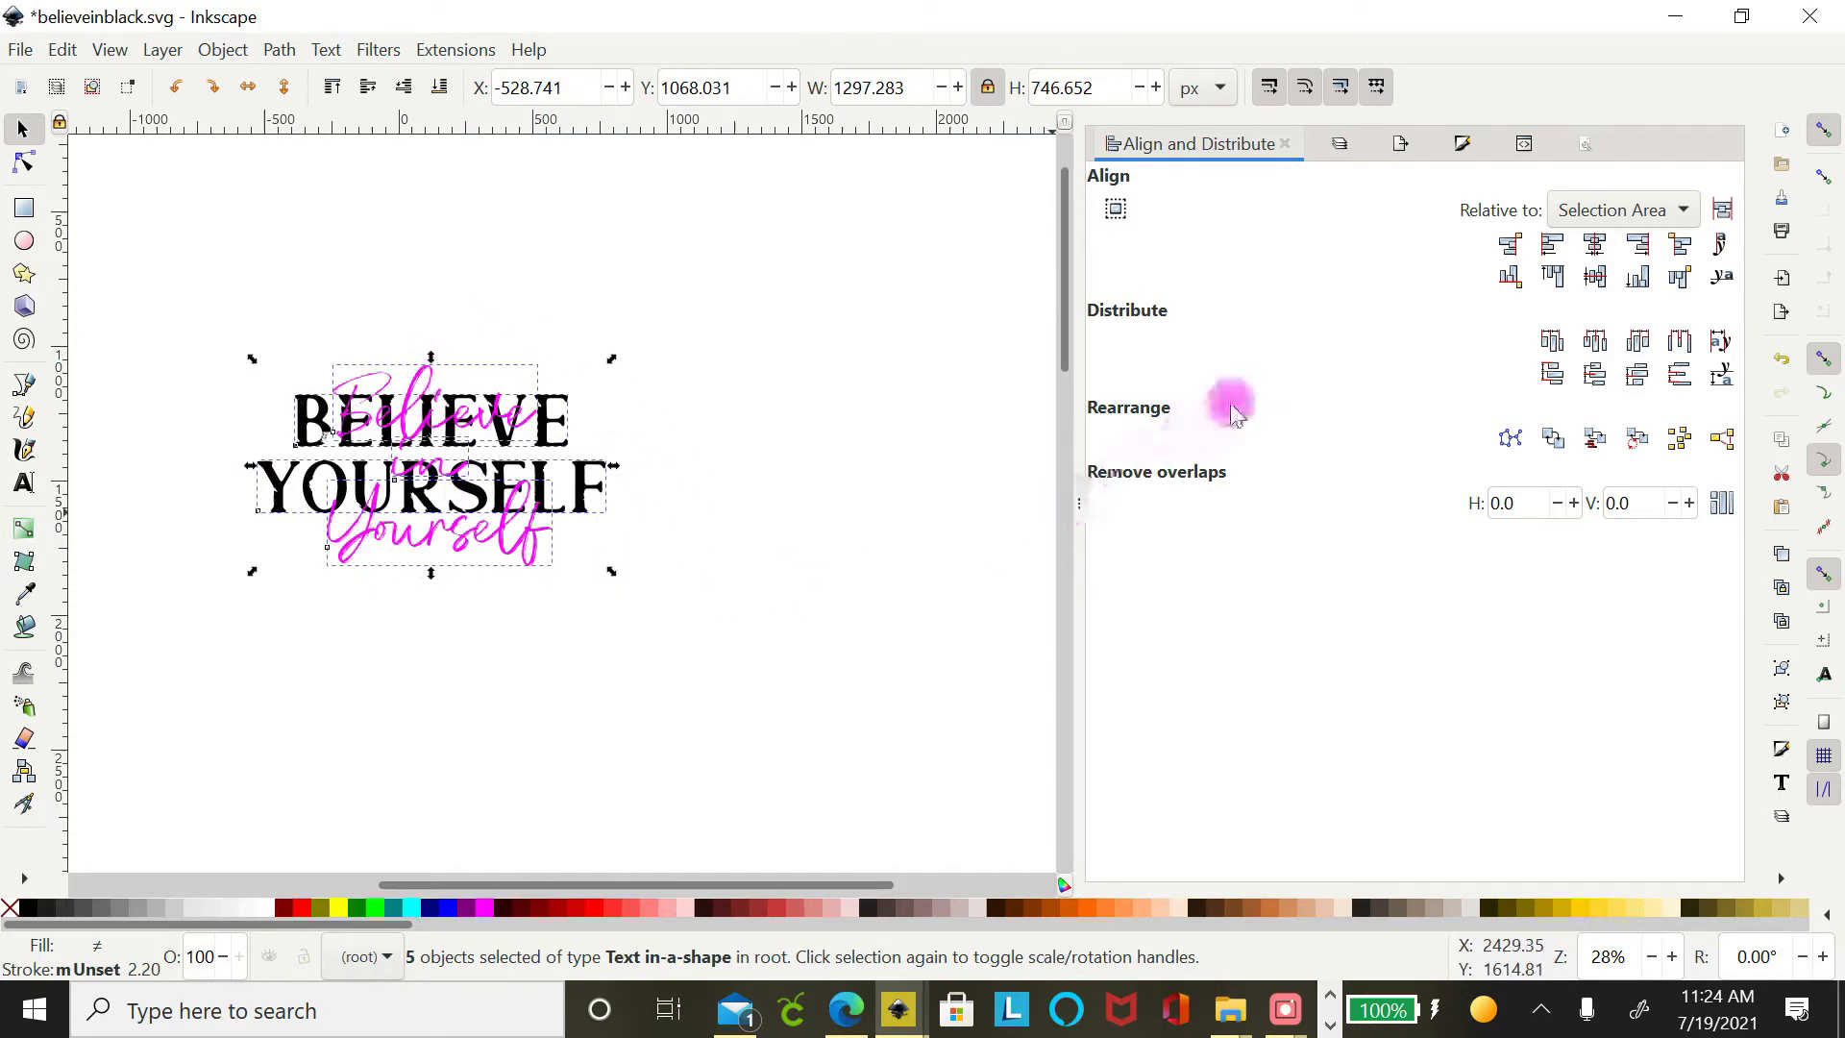
pyautogui.click(1596, 249)
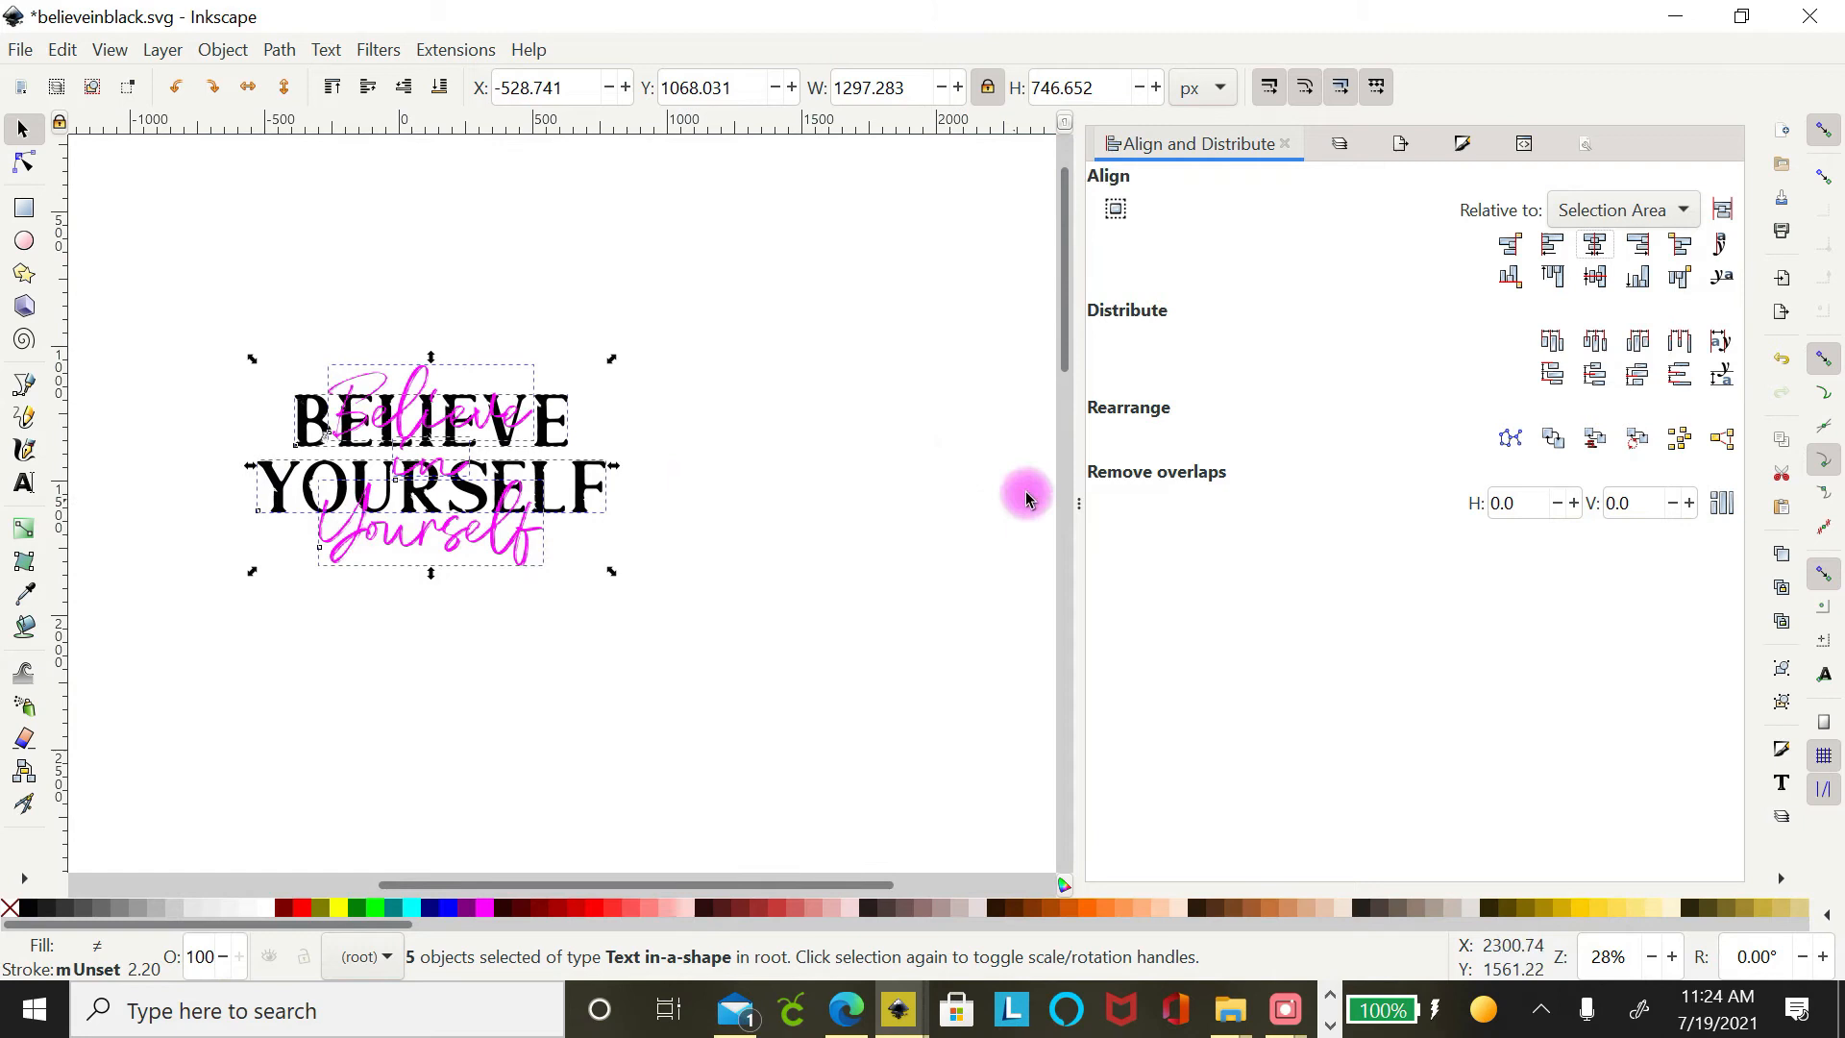
# Try distributing the five words vertically by top edges, centres, bottom edges and equal gaps.
pyautogui.click(1558, 380)
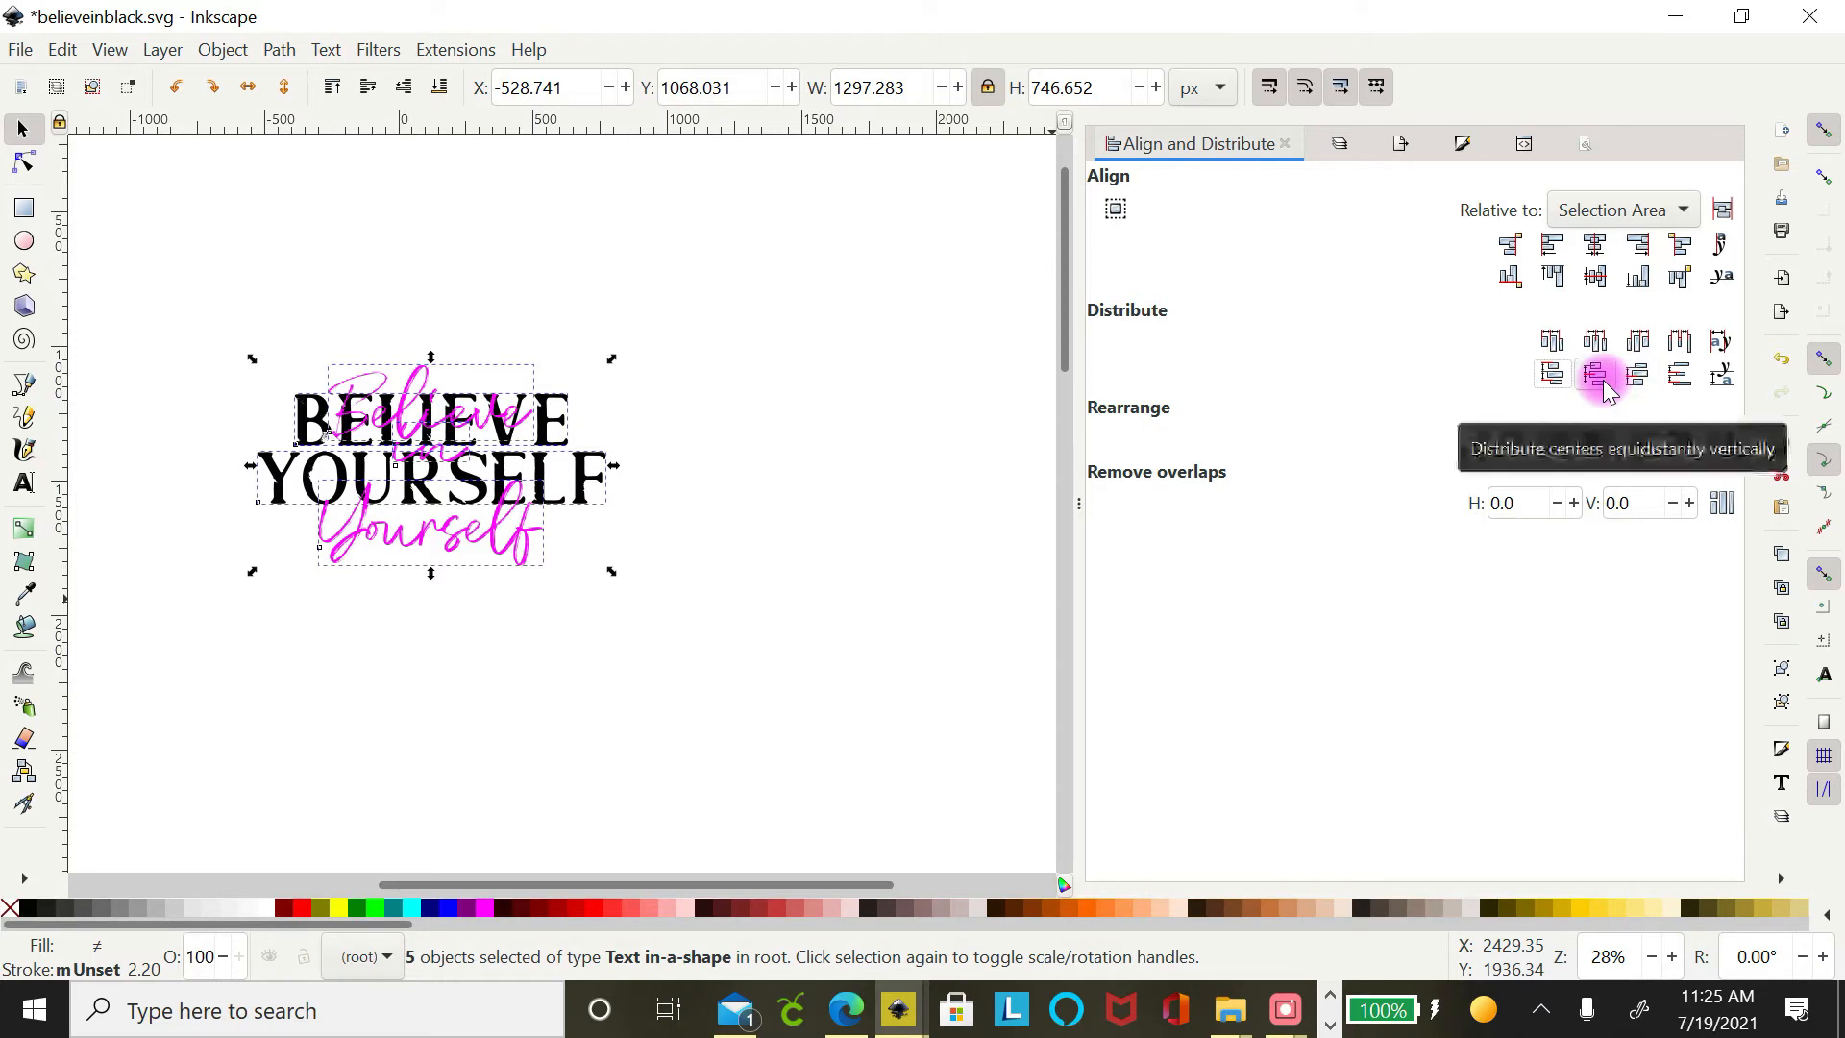
pyautogui.click(1604, 382)
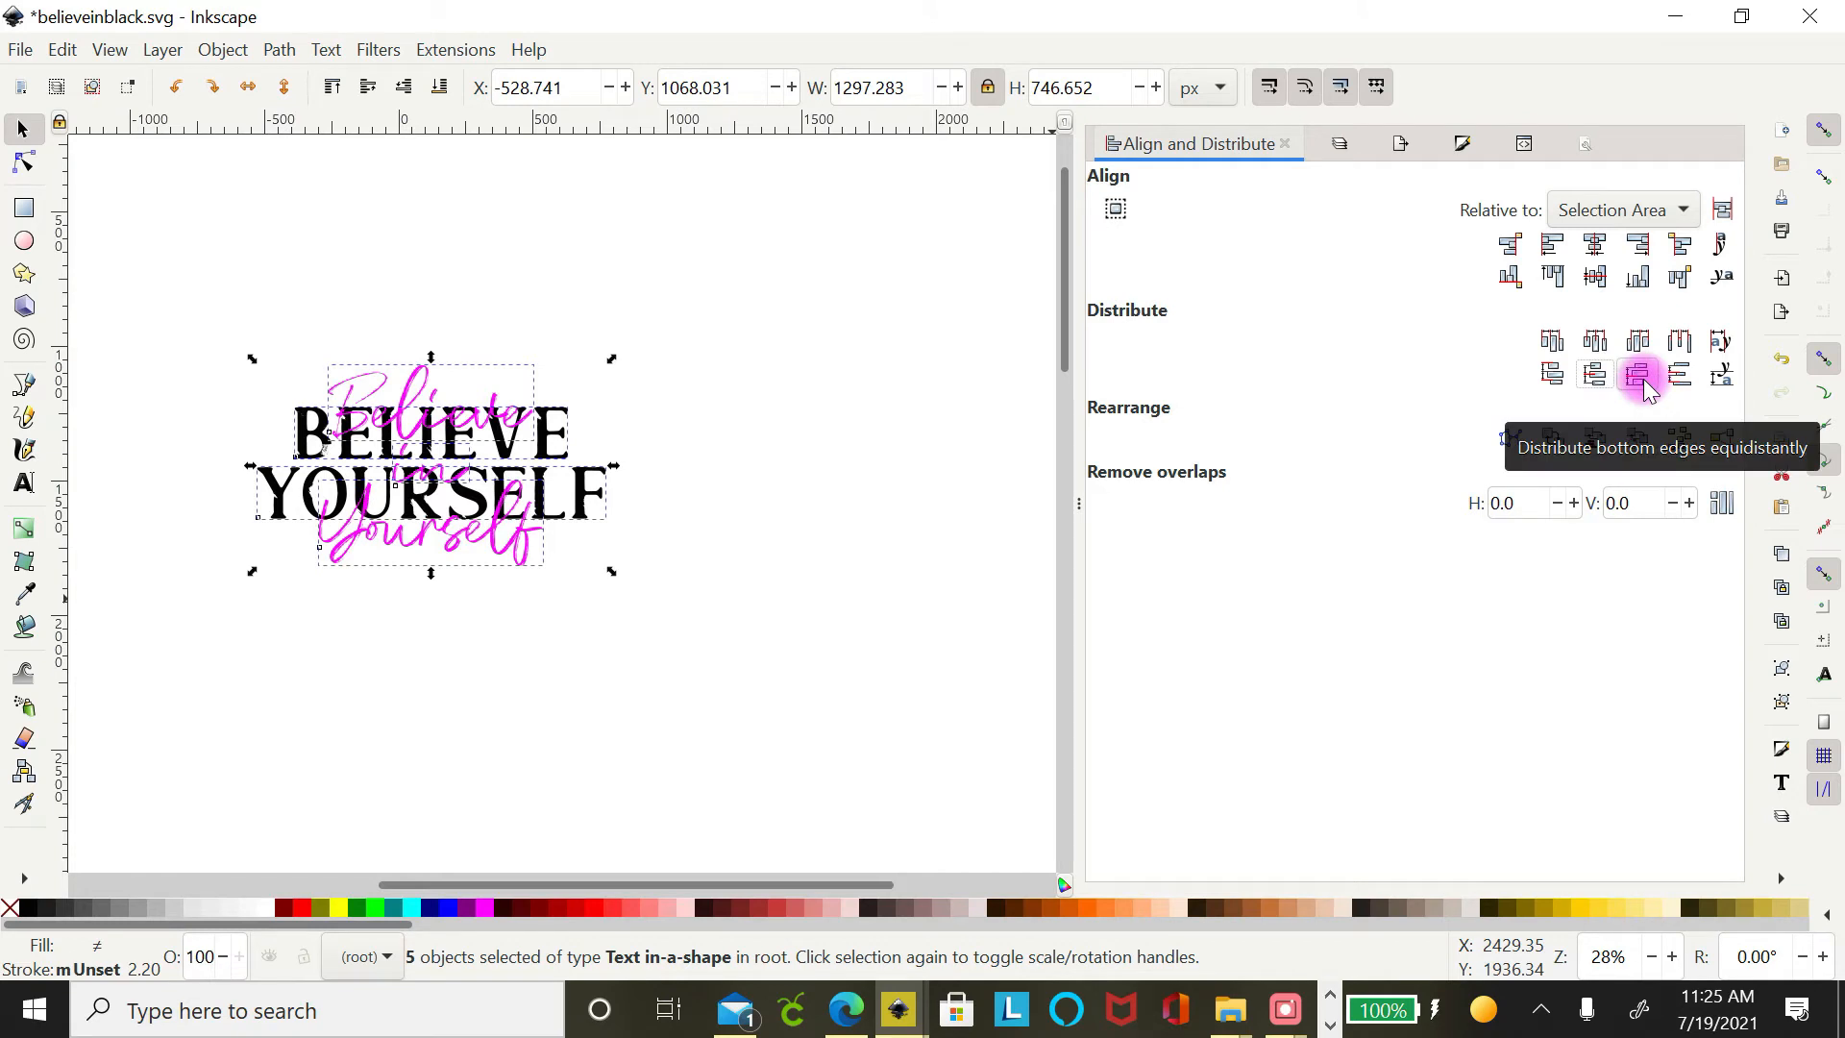
pyautogui.click(1641, 377)
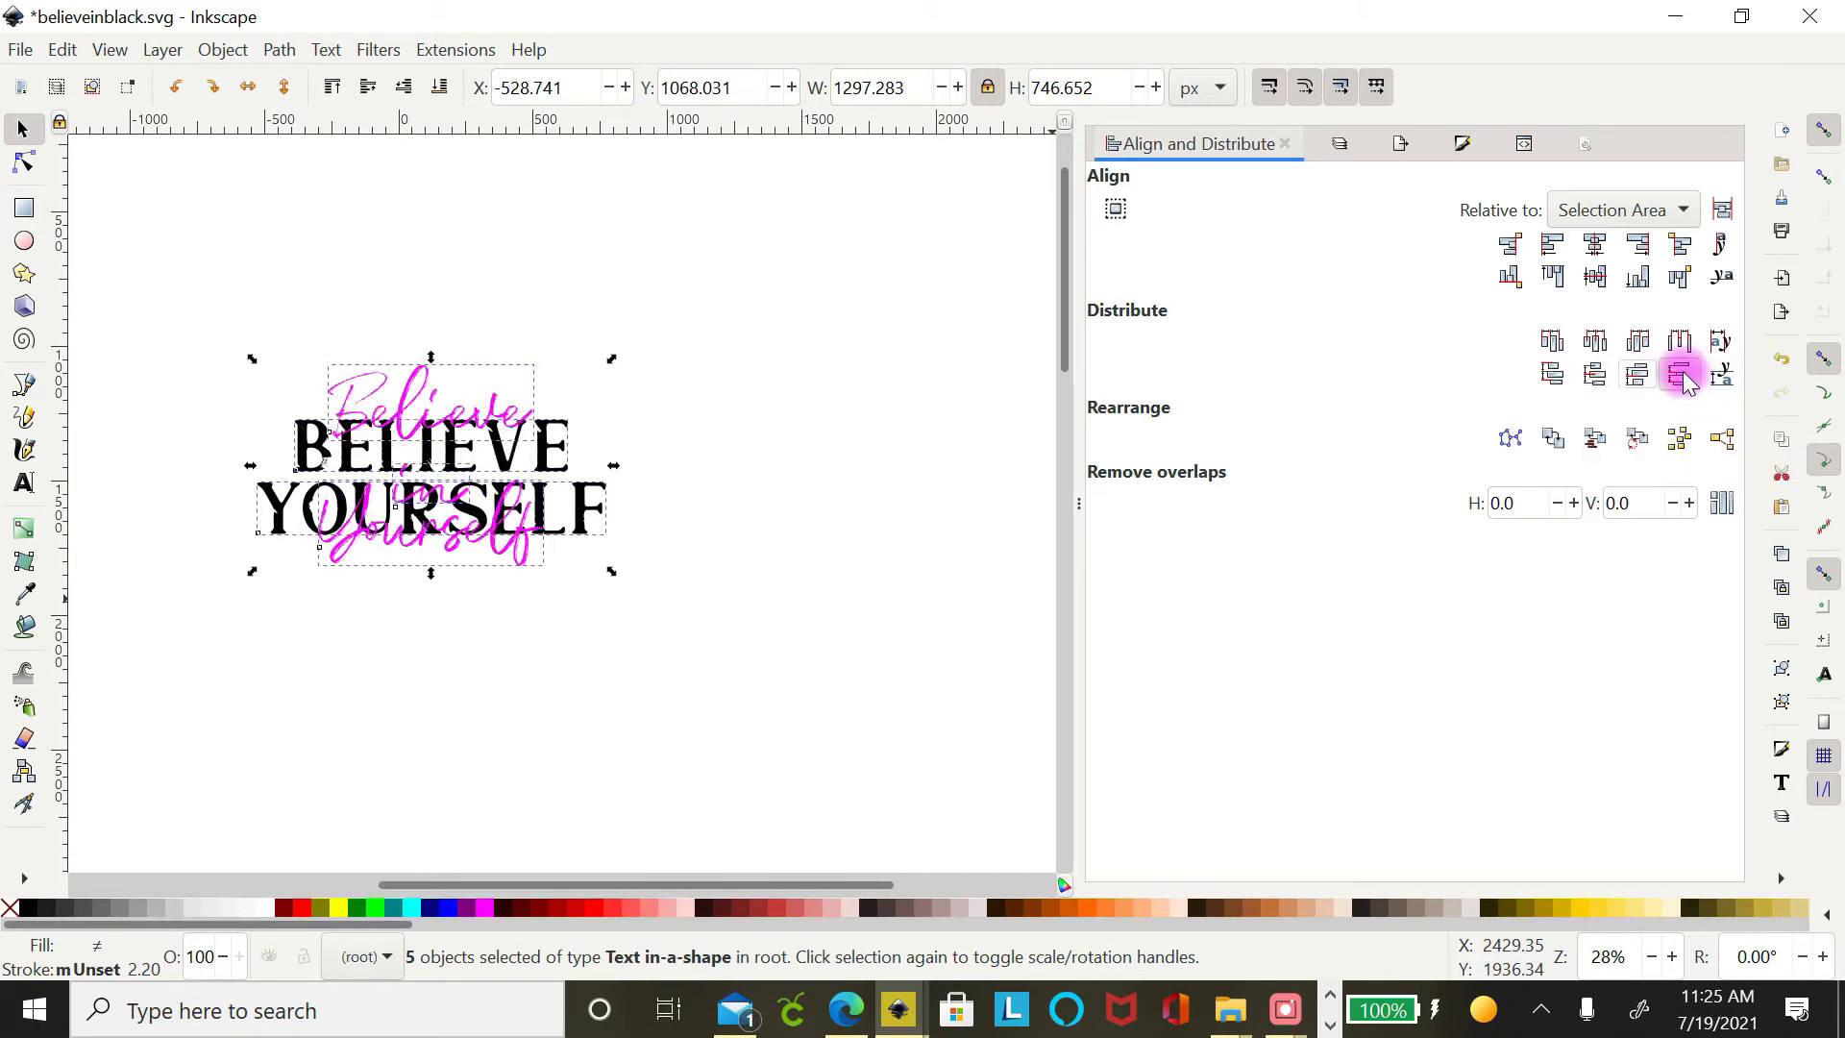
pyautogui.click(1681, 376)
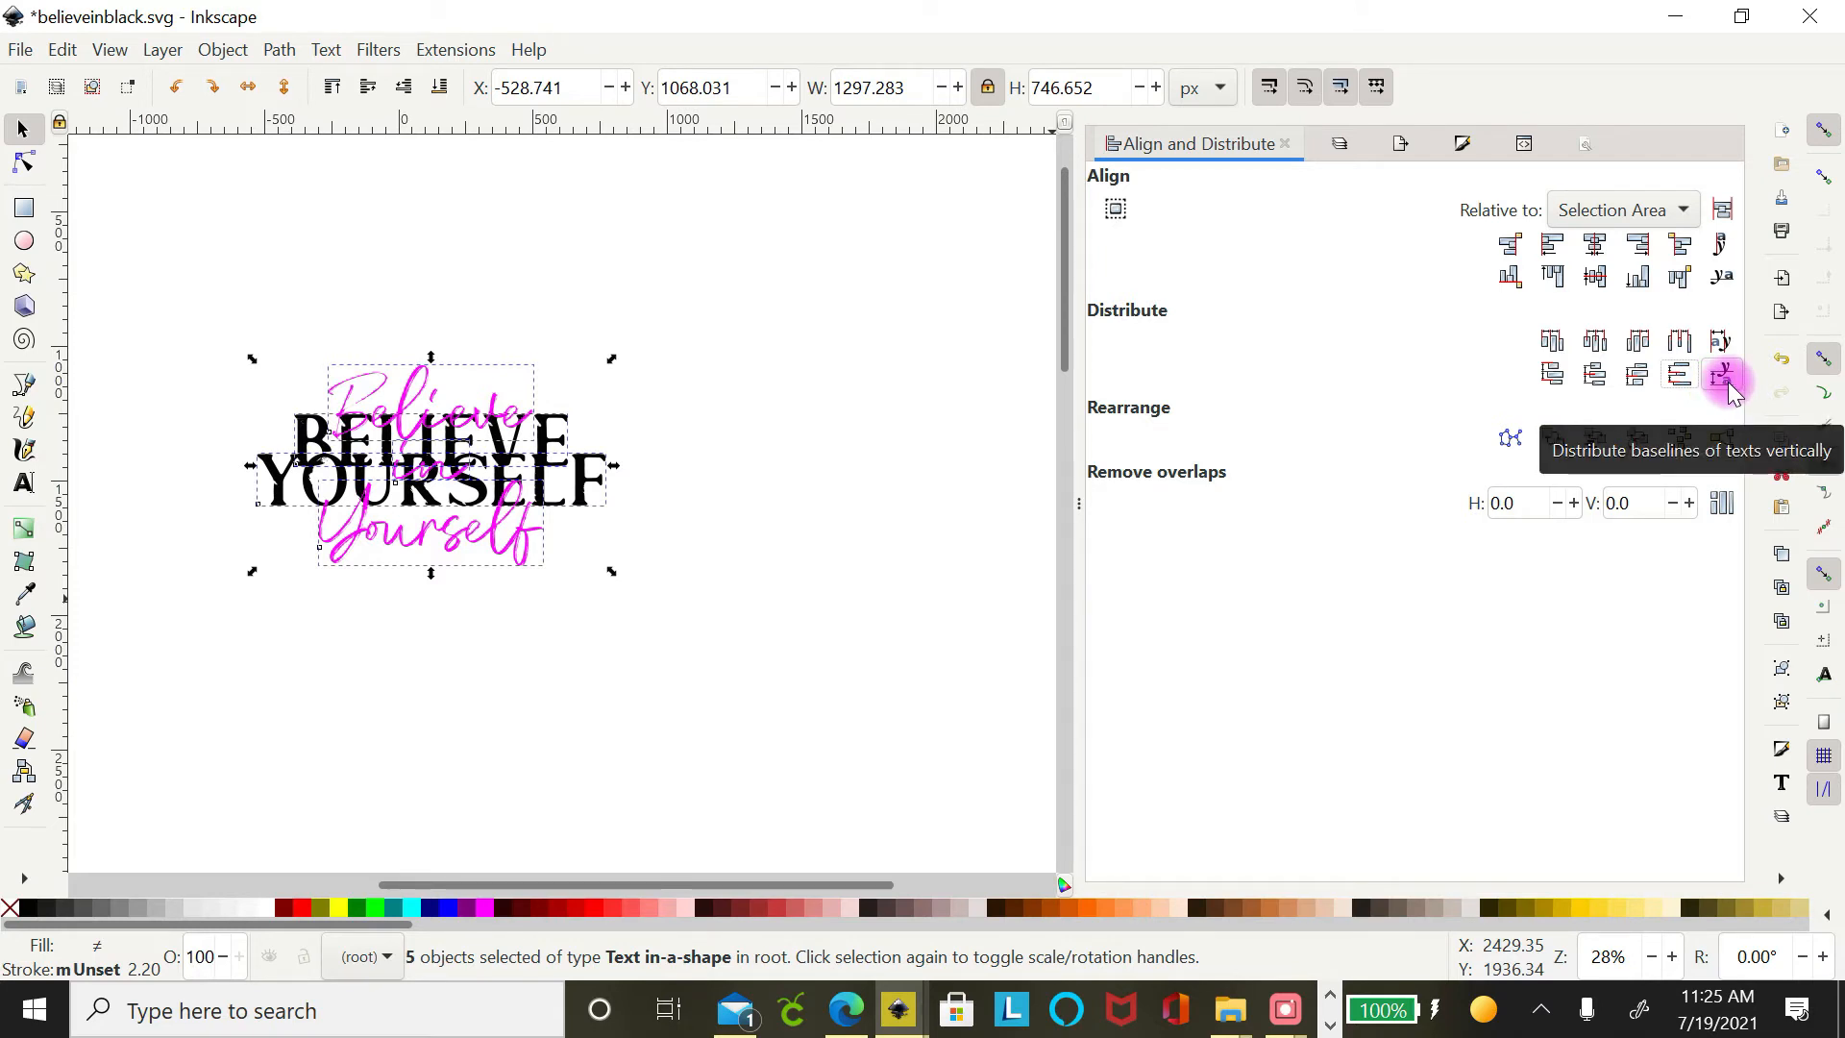
# Distribute the text baselines of the five words evenly in the vertical direction.
pyautogui.click(1725, 379)
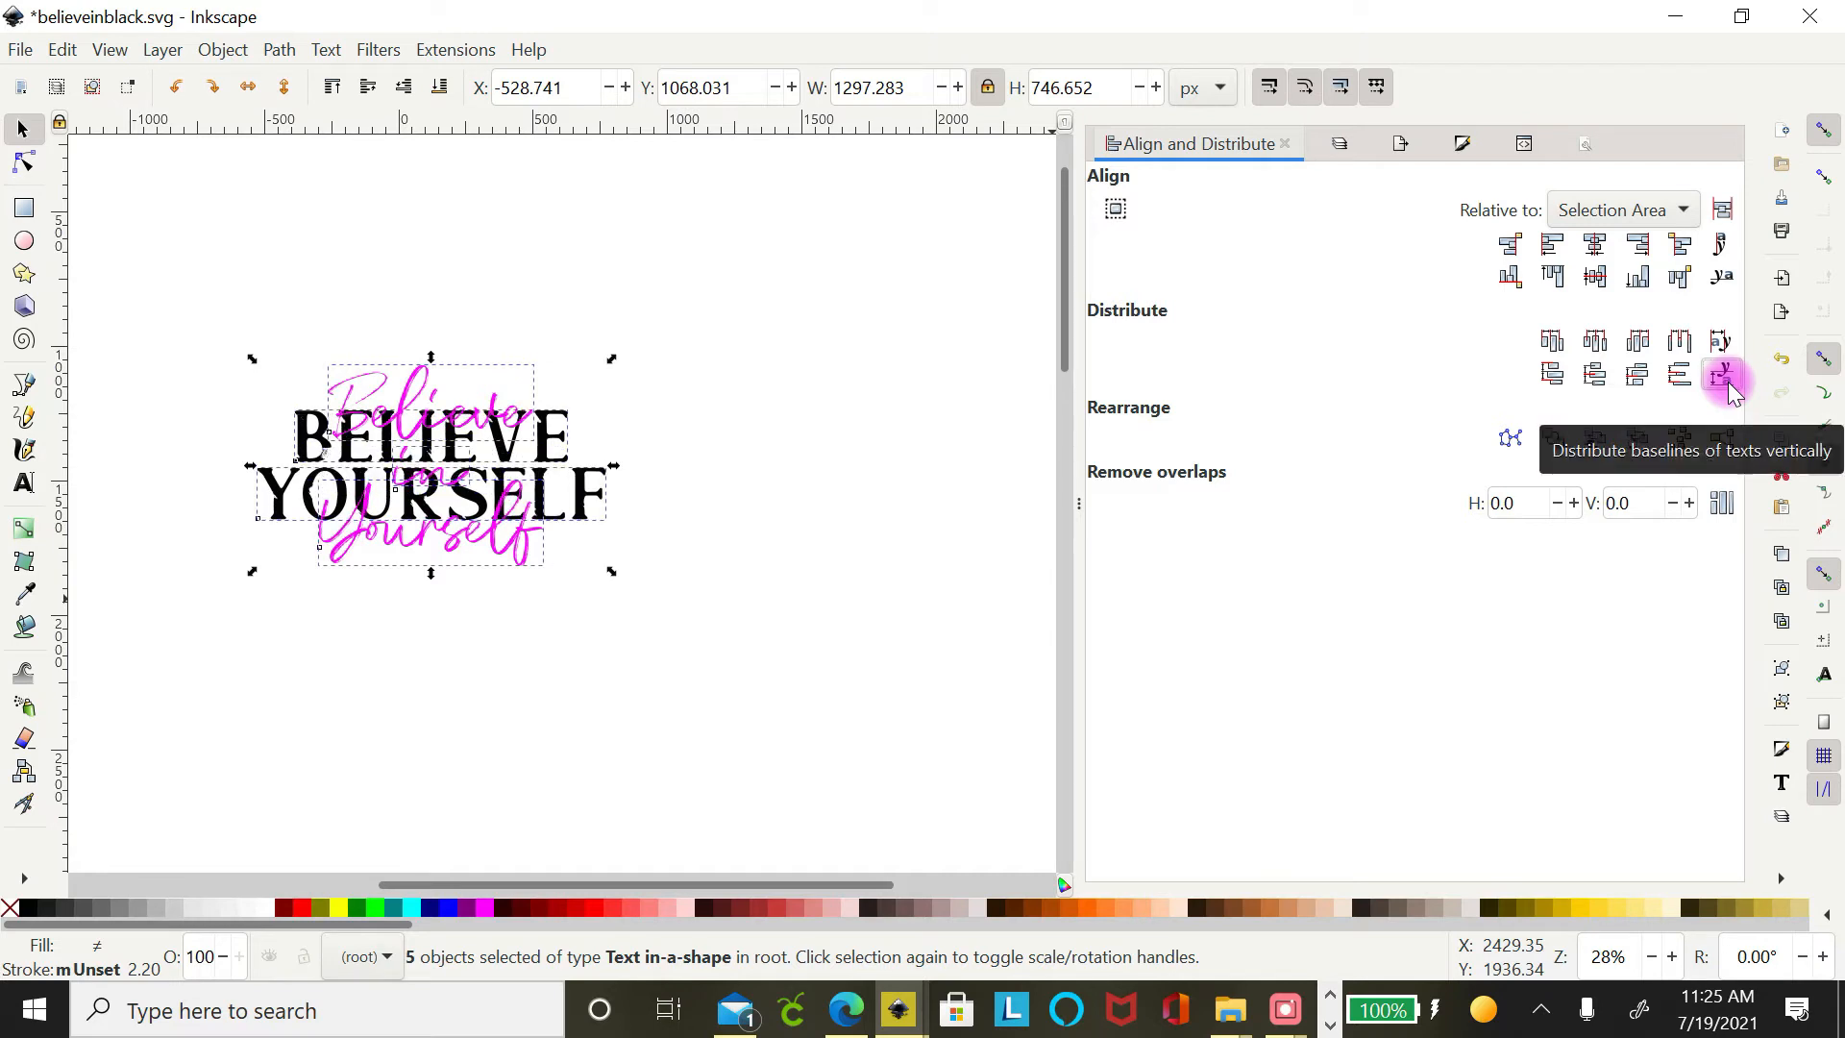
pyautogui.click(568, 577)
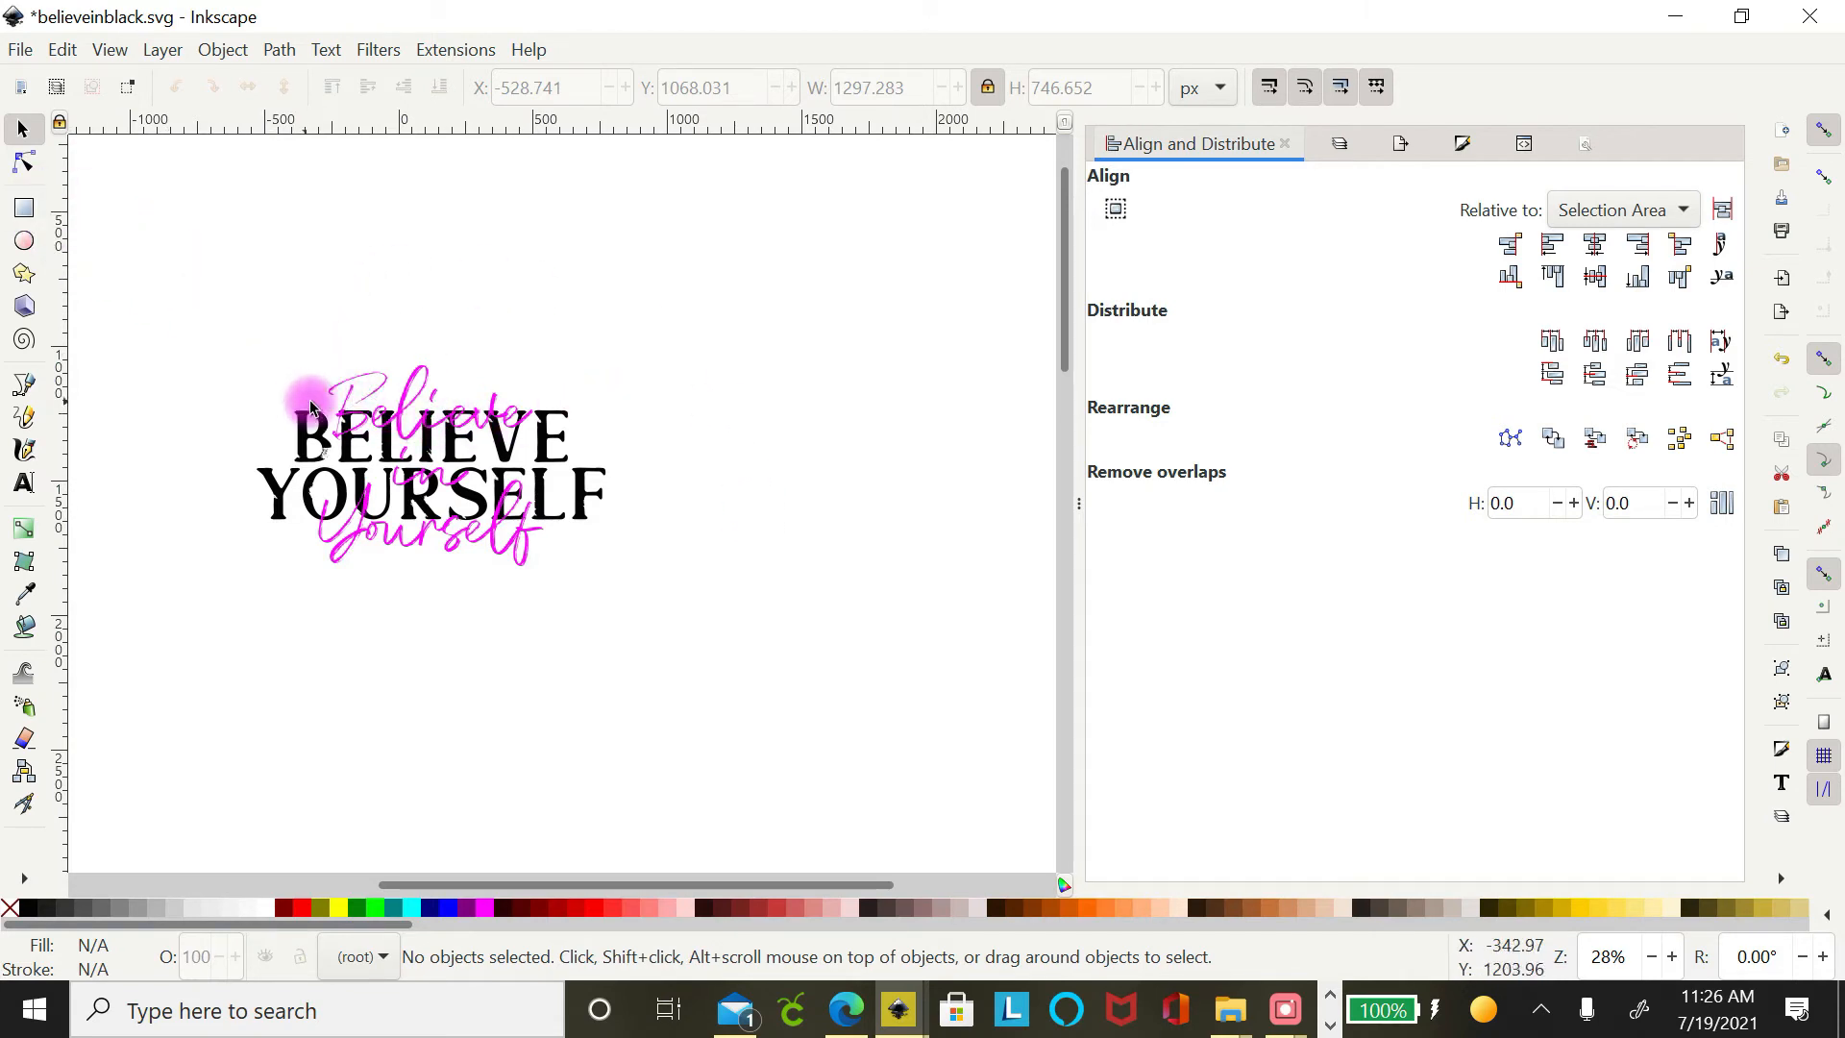
# Merge the script Believe into a single path by converting it to paths, ungrouping it and applying Union to its letters.
pyautogui.click(418, 396)
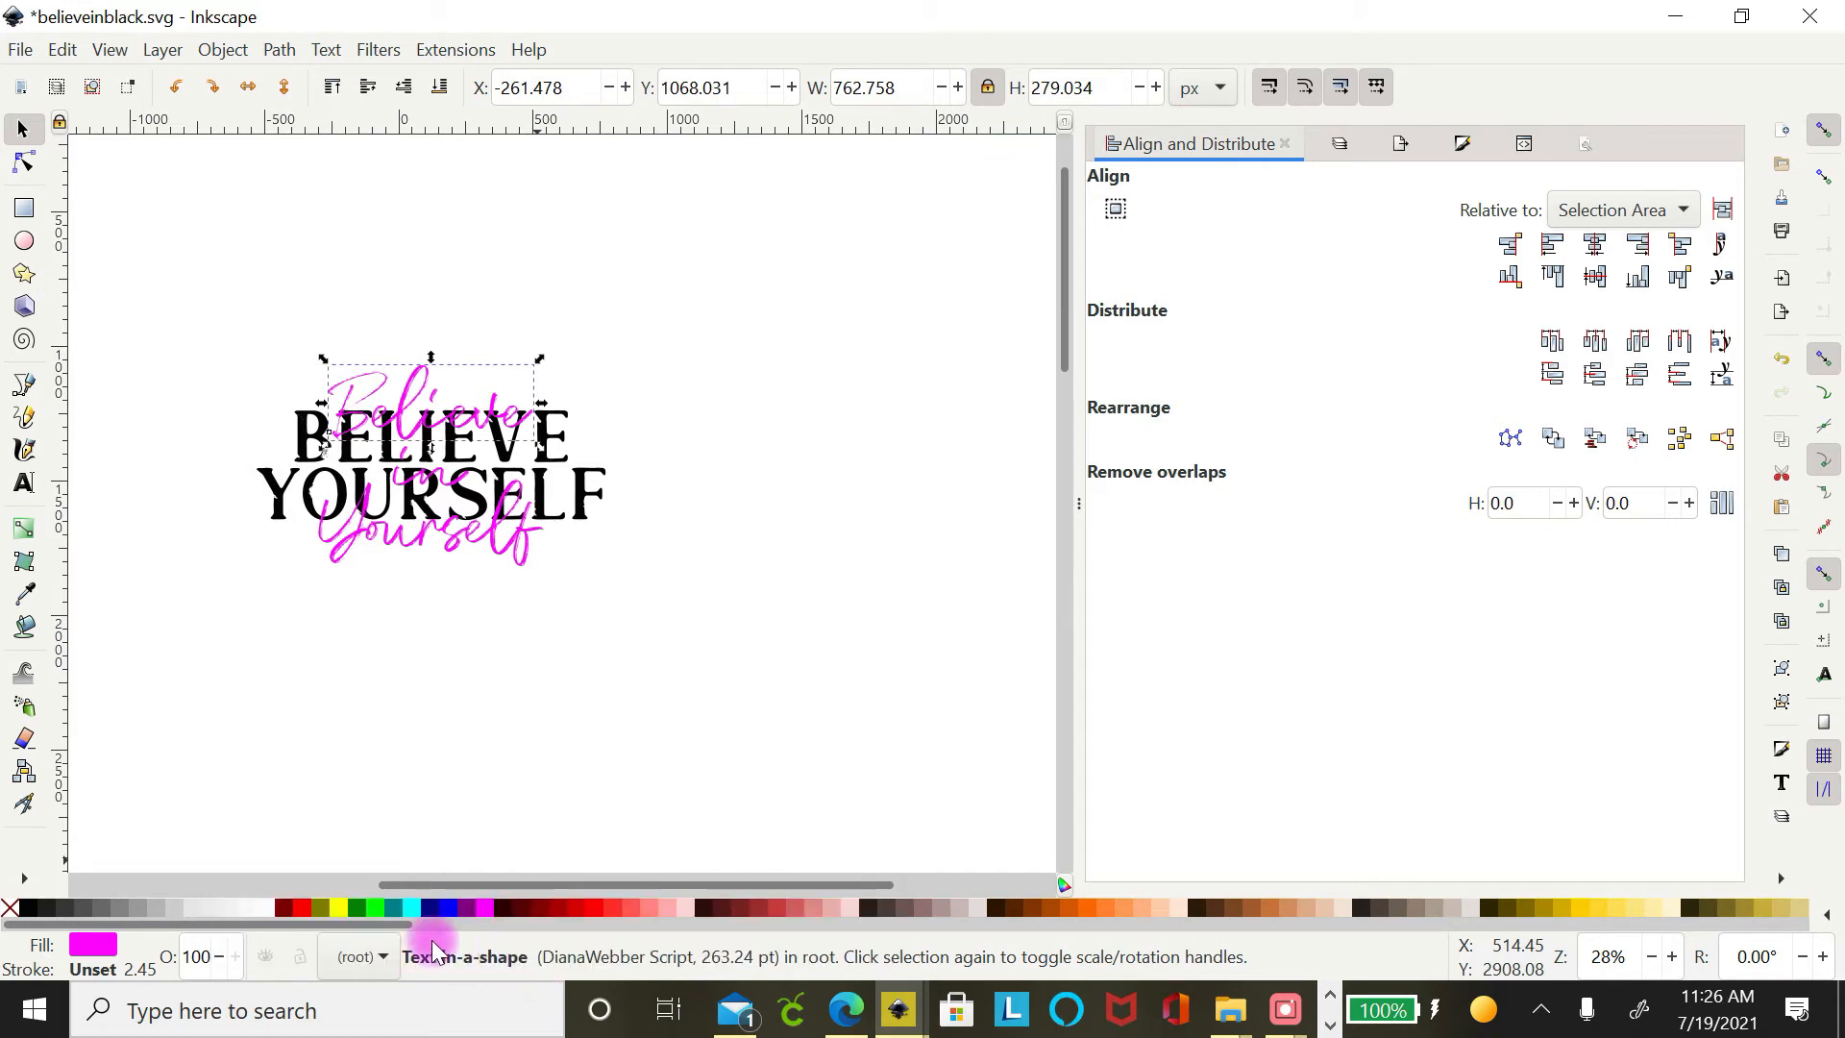
pyautogui.click(279, 40)
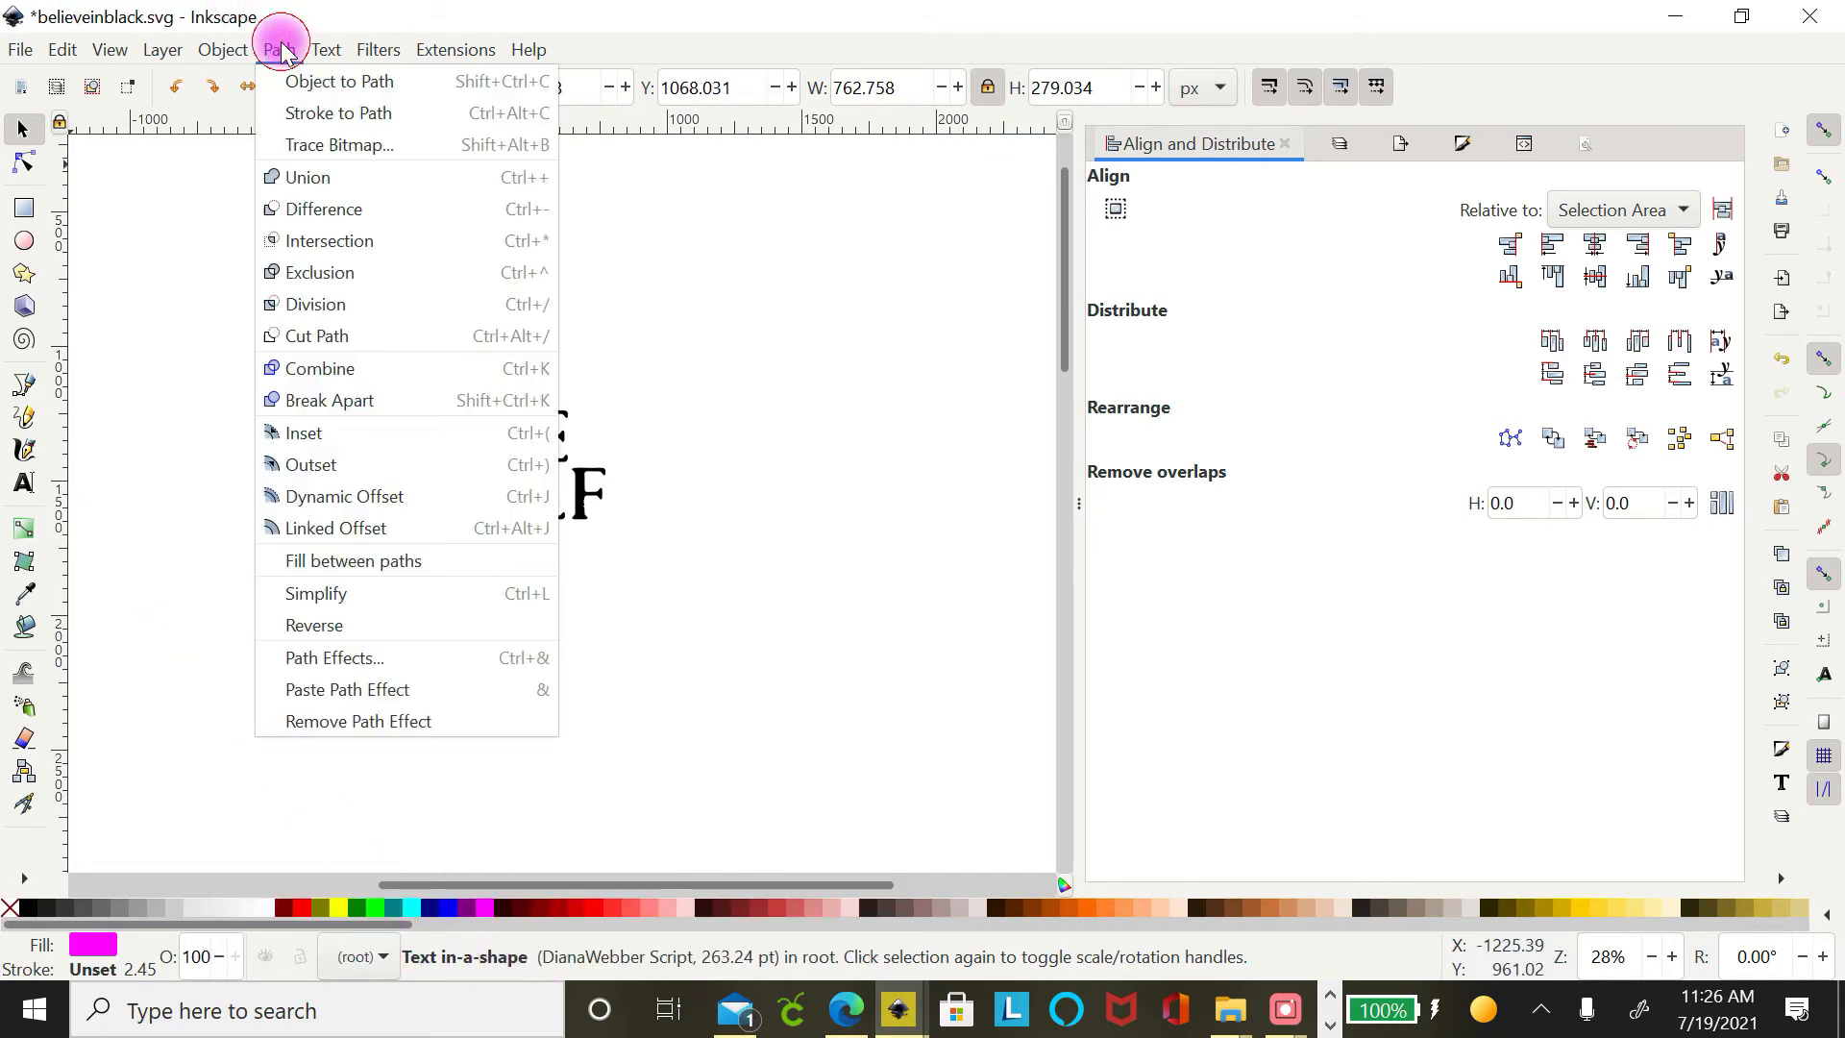
pyautogui.click(320, 83)
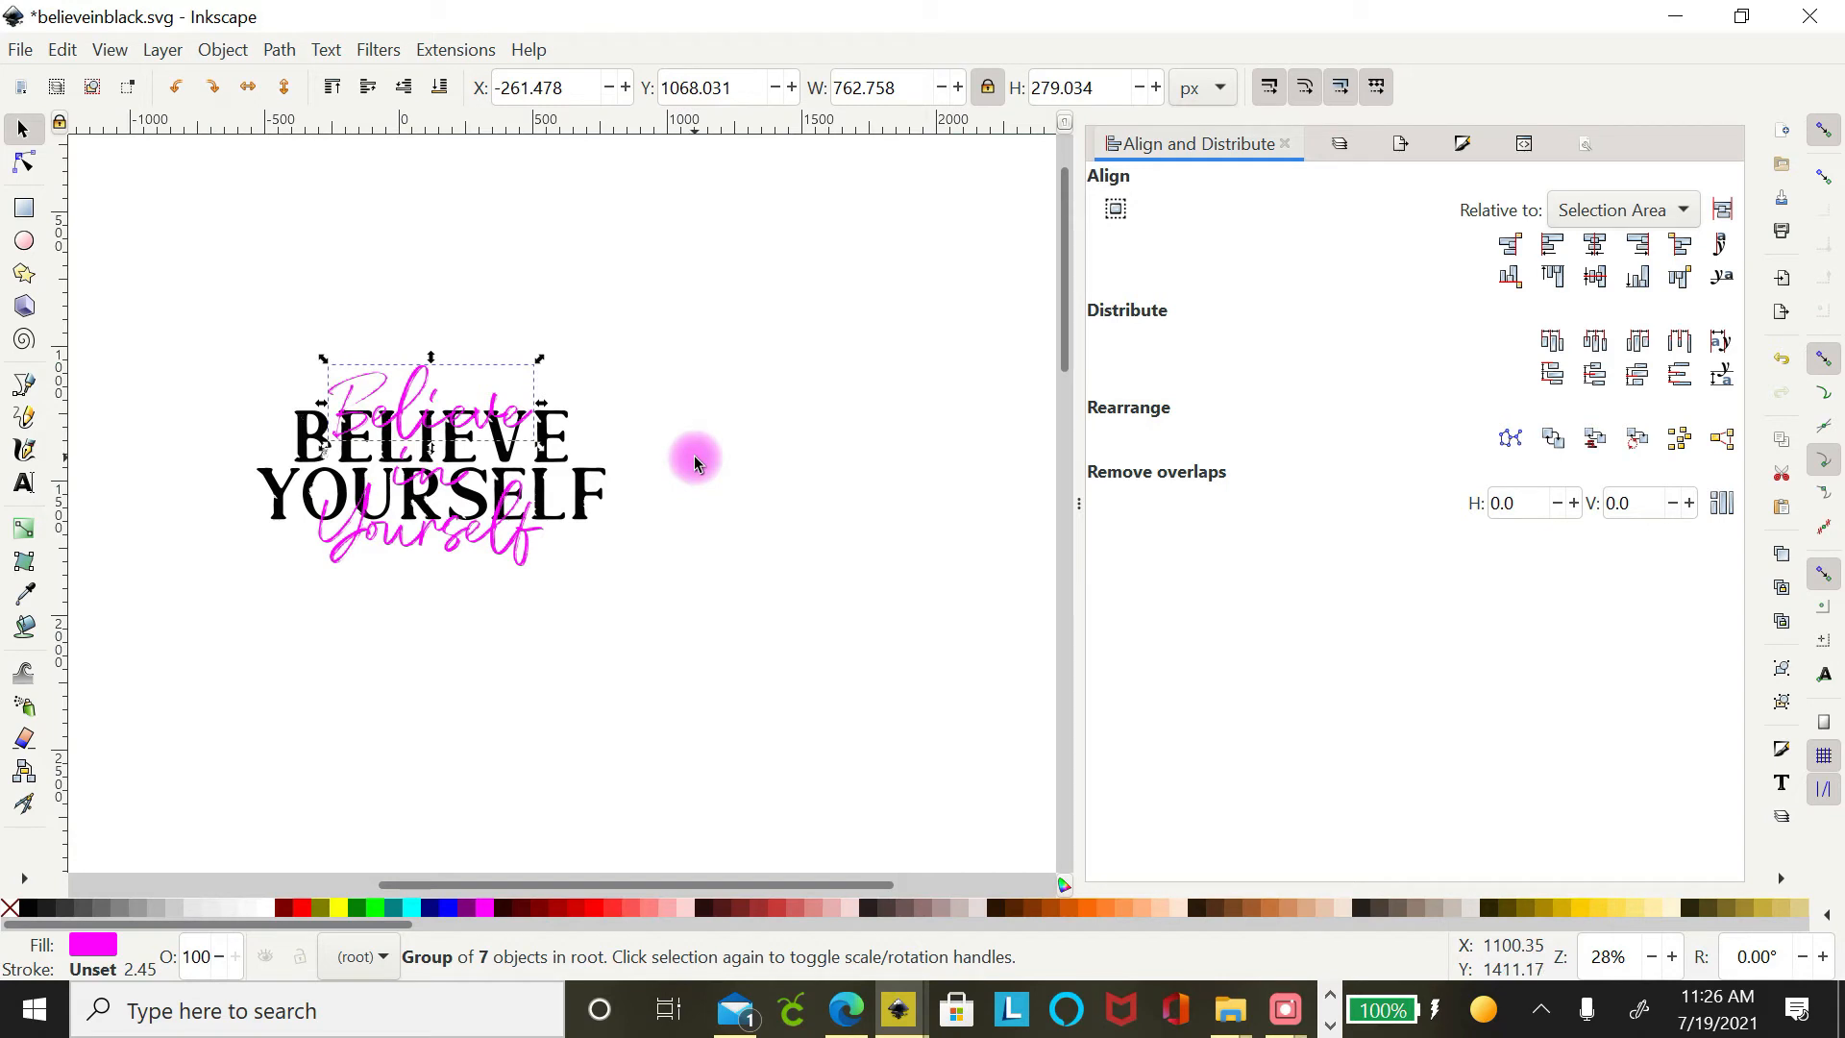
pyautogui.click(223, 50)
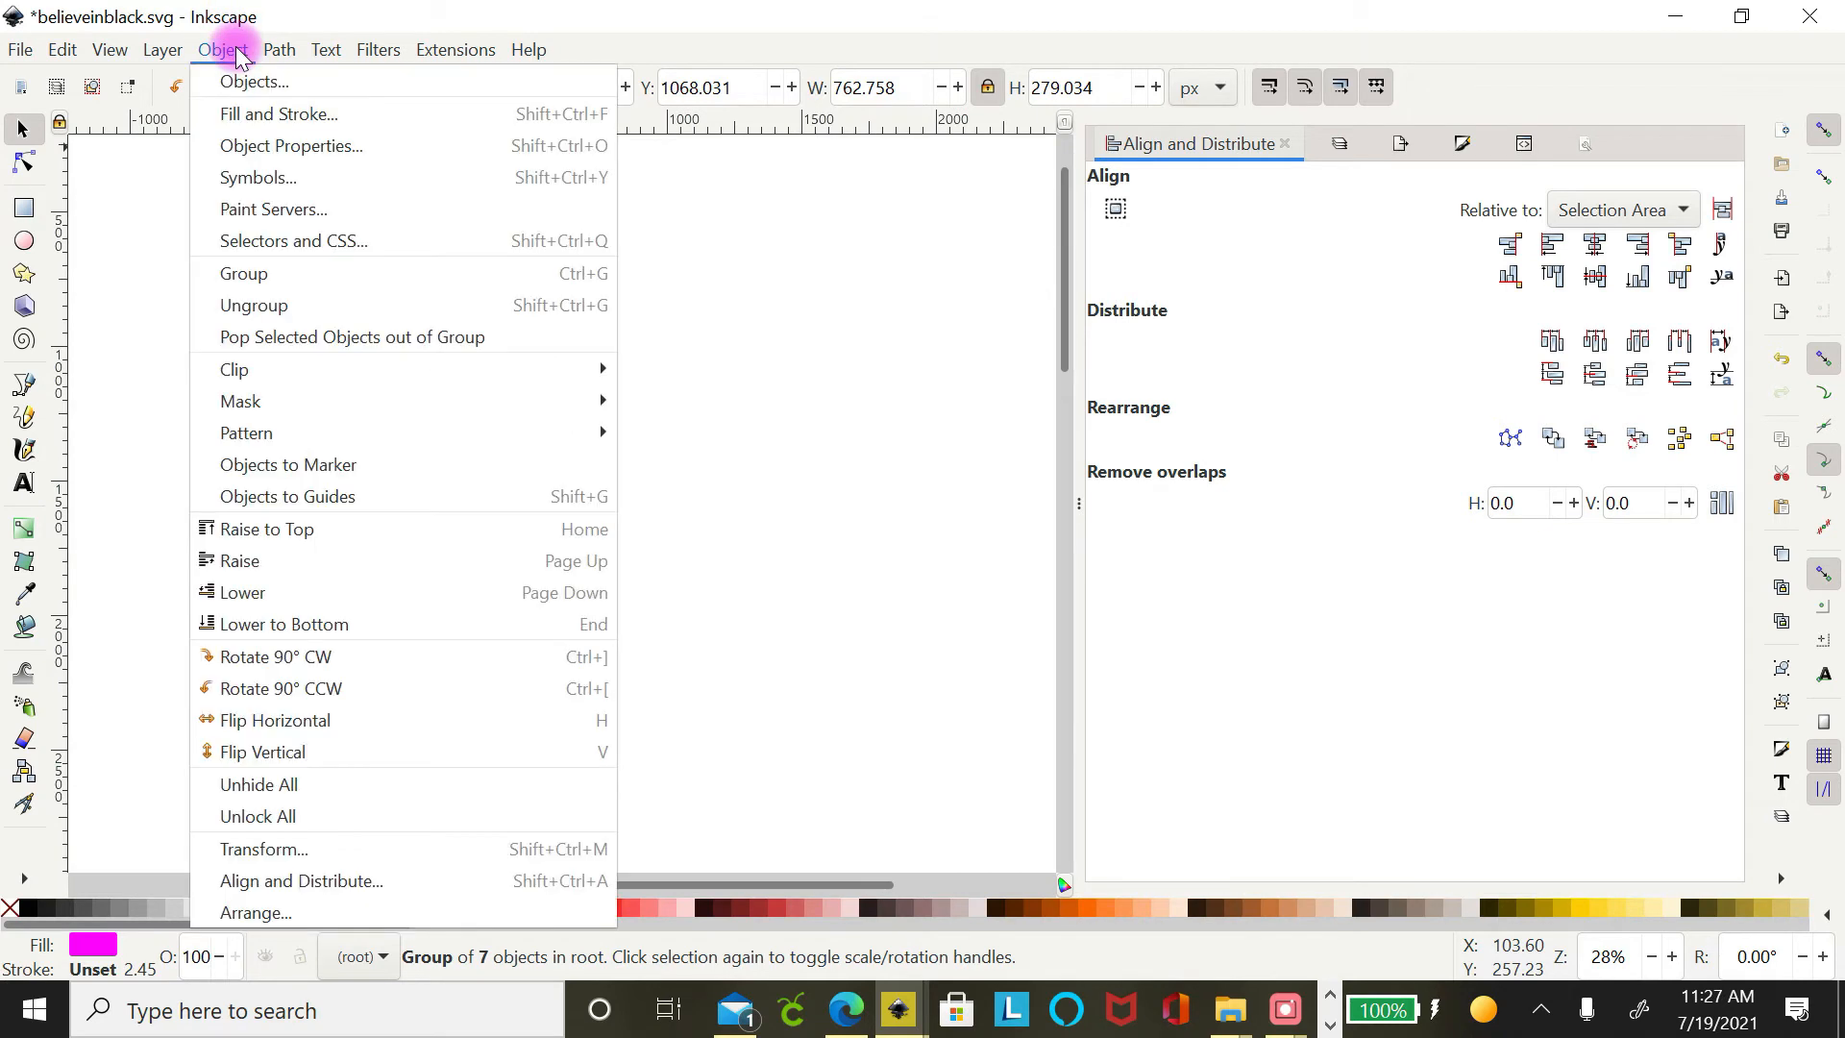
pyautogui.click(269, 307)
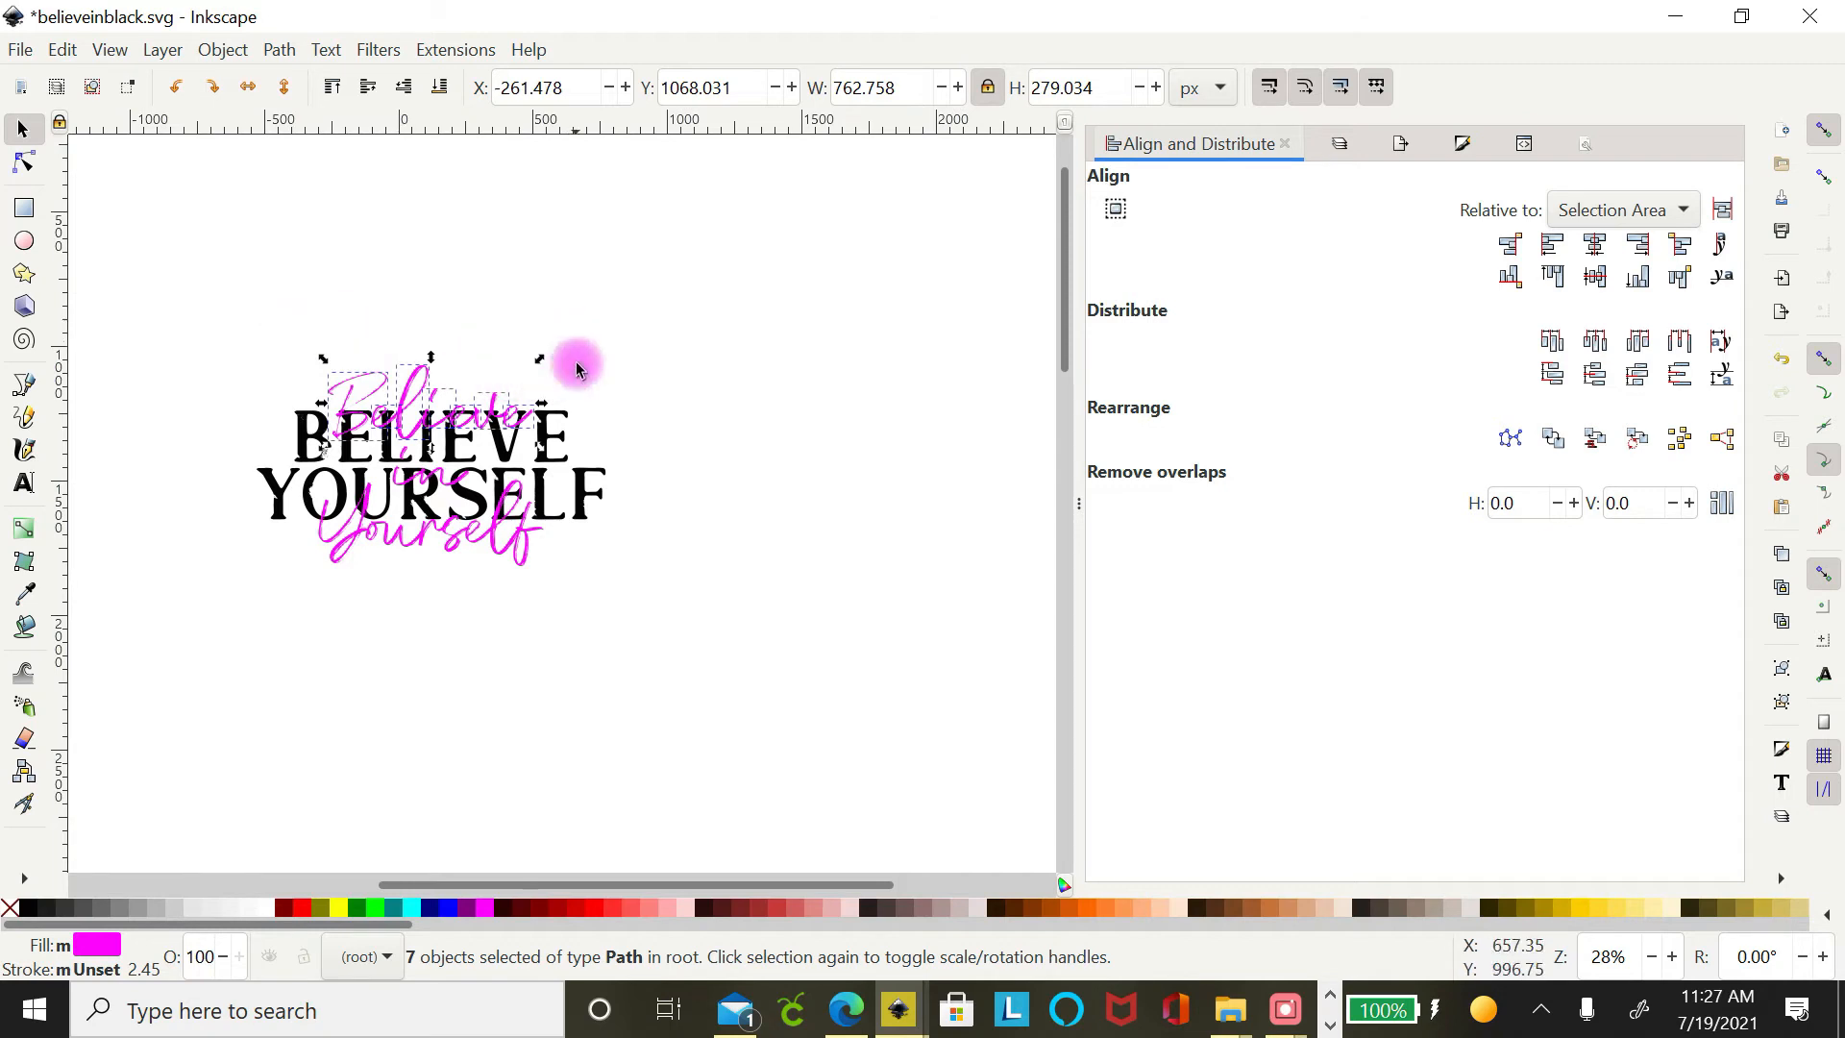
pyautogui.click(279, 52)
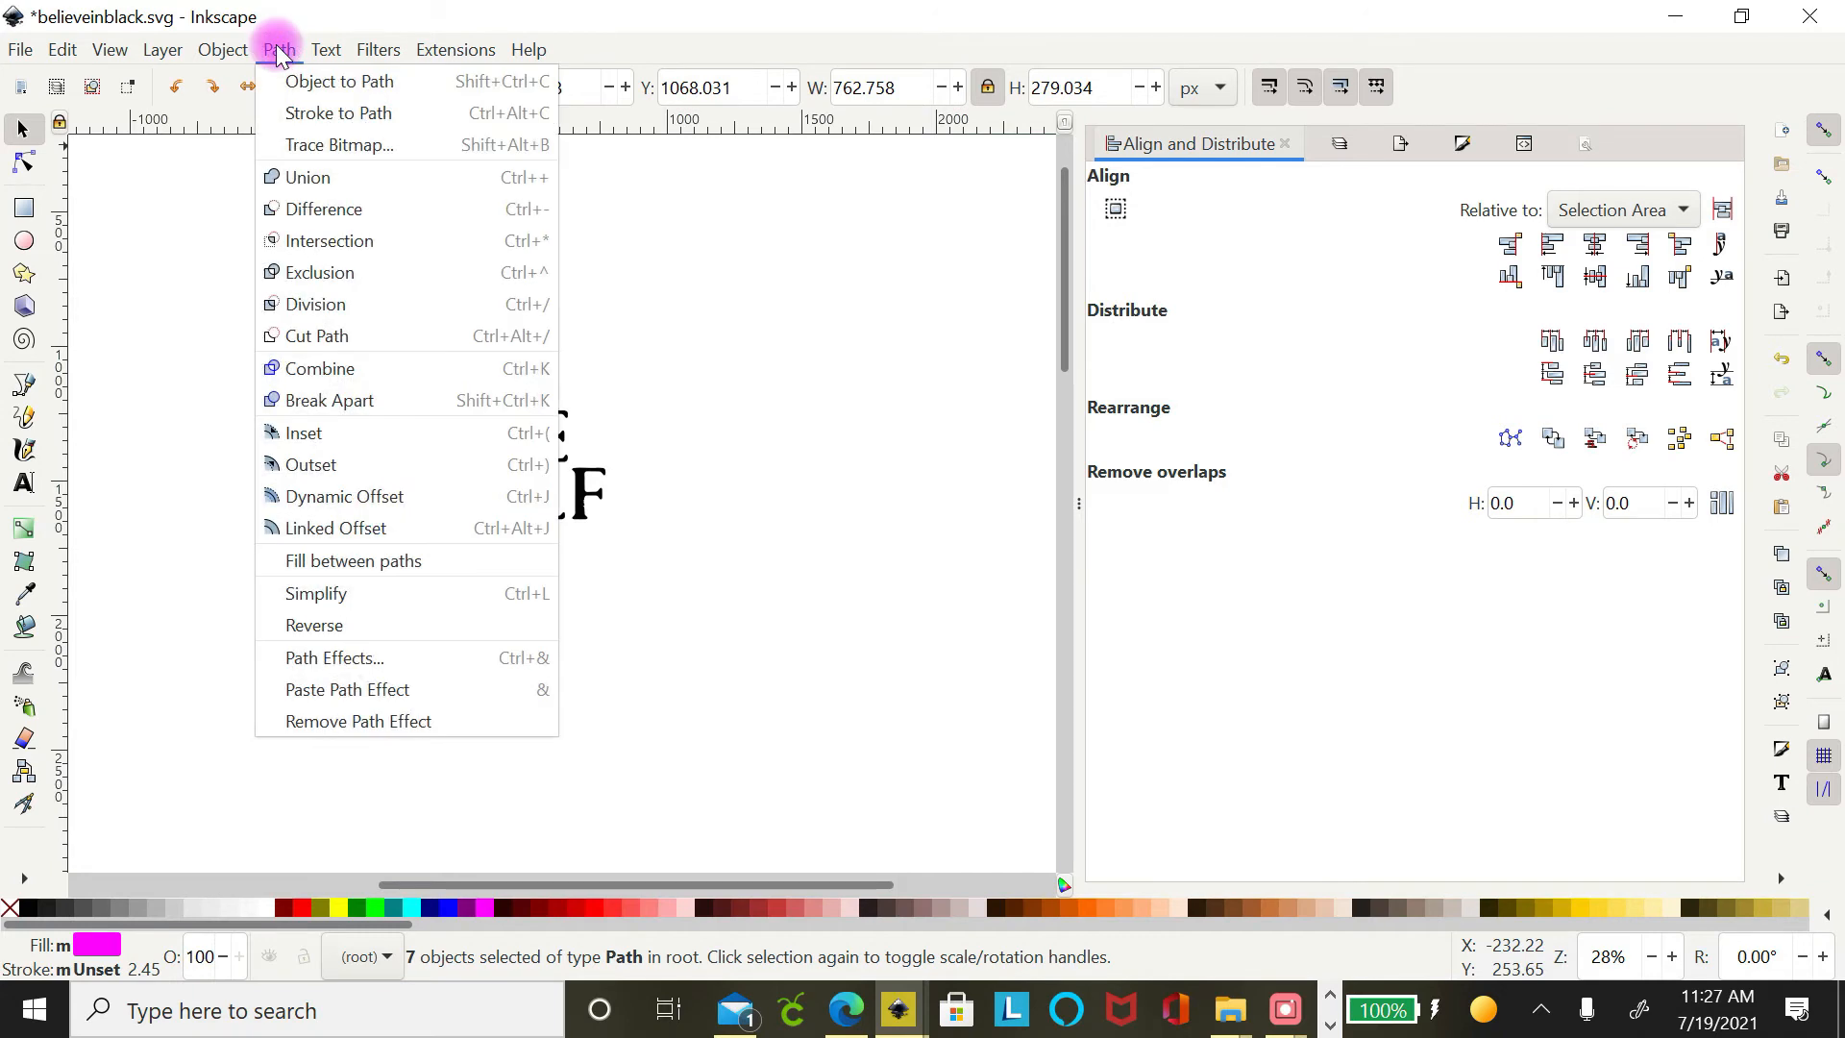
pyautogui.click(307, 178)
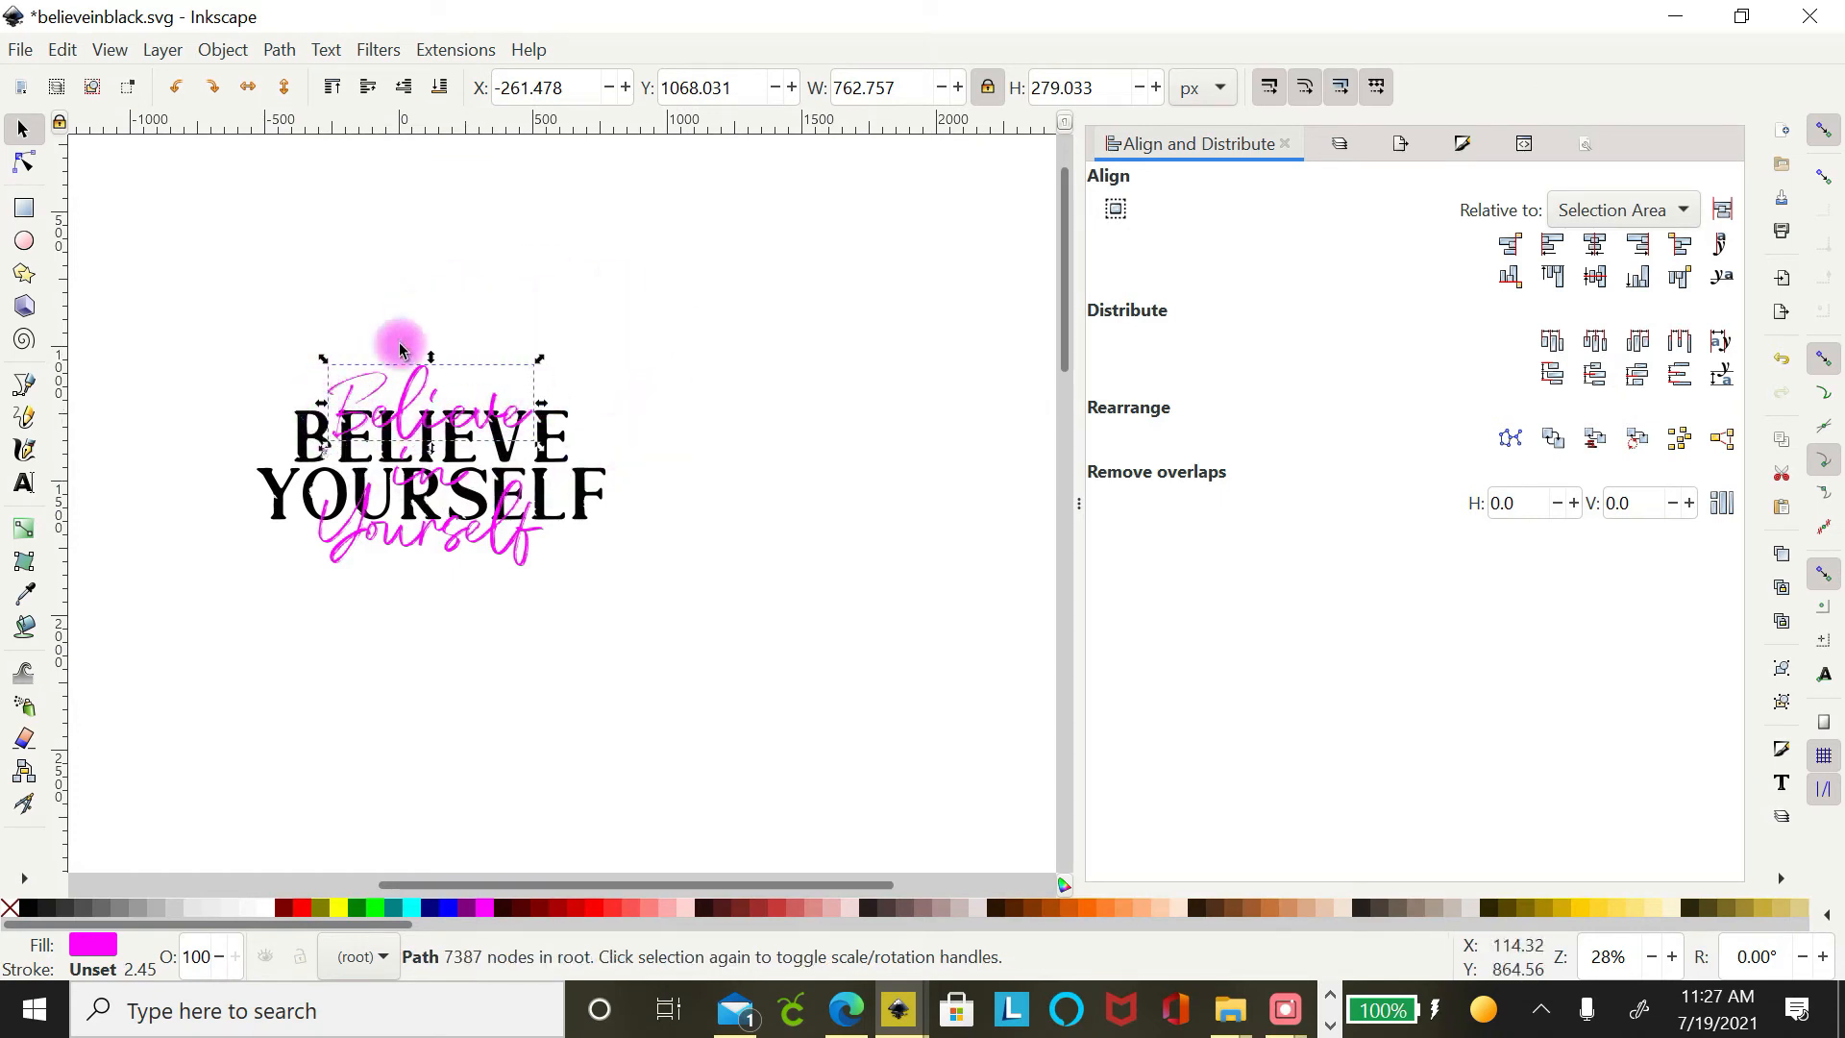
pyautogui.click(893, 294)
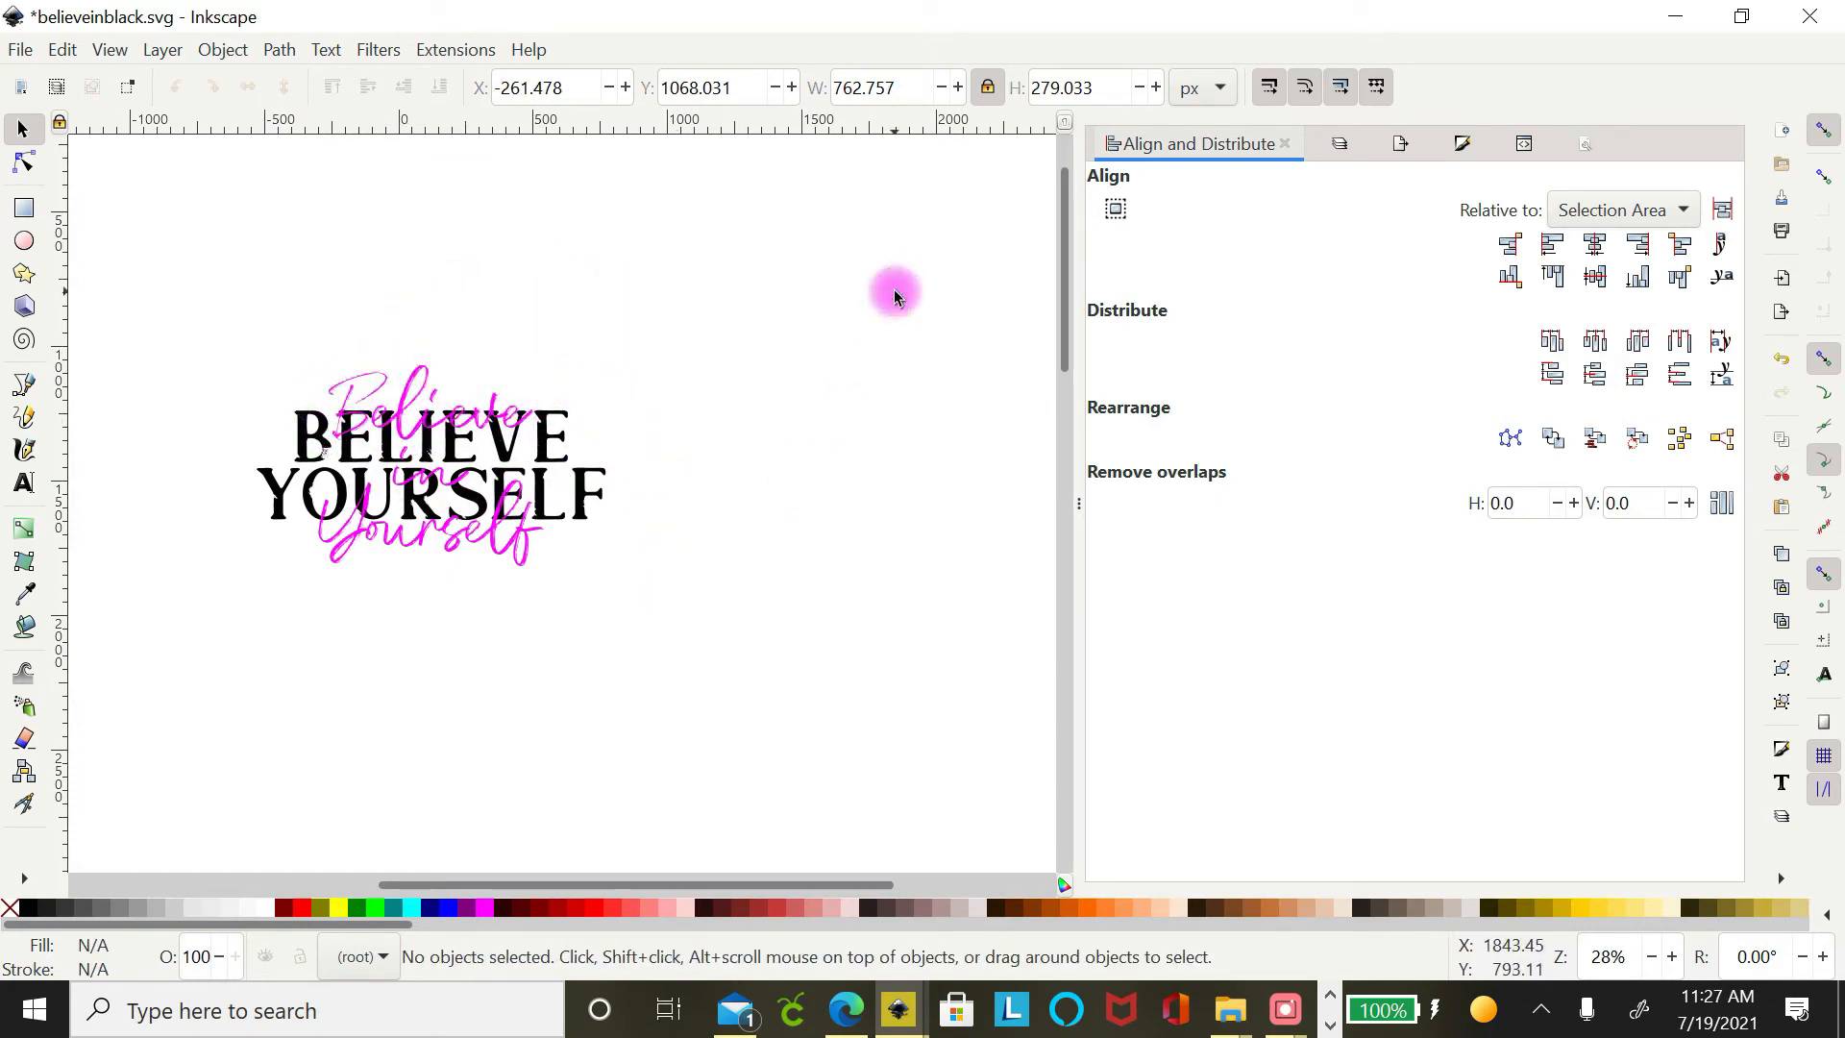
# Merge the script word in into a single path with Object to Path, Ungroup and Union.
pyautogui.click(455, 491)
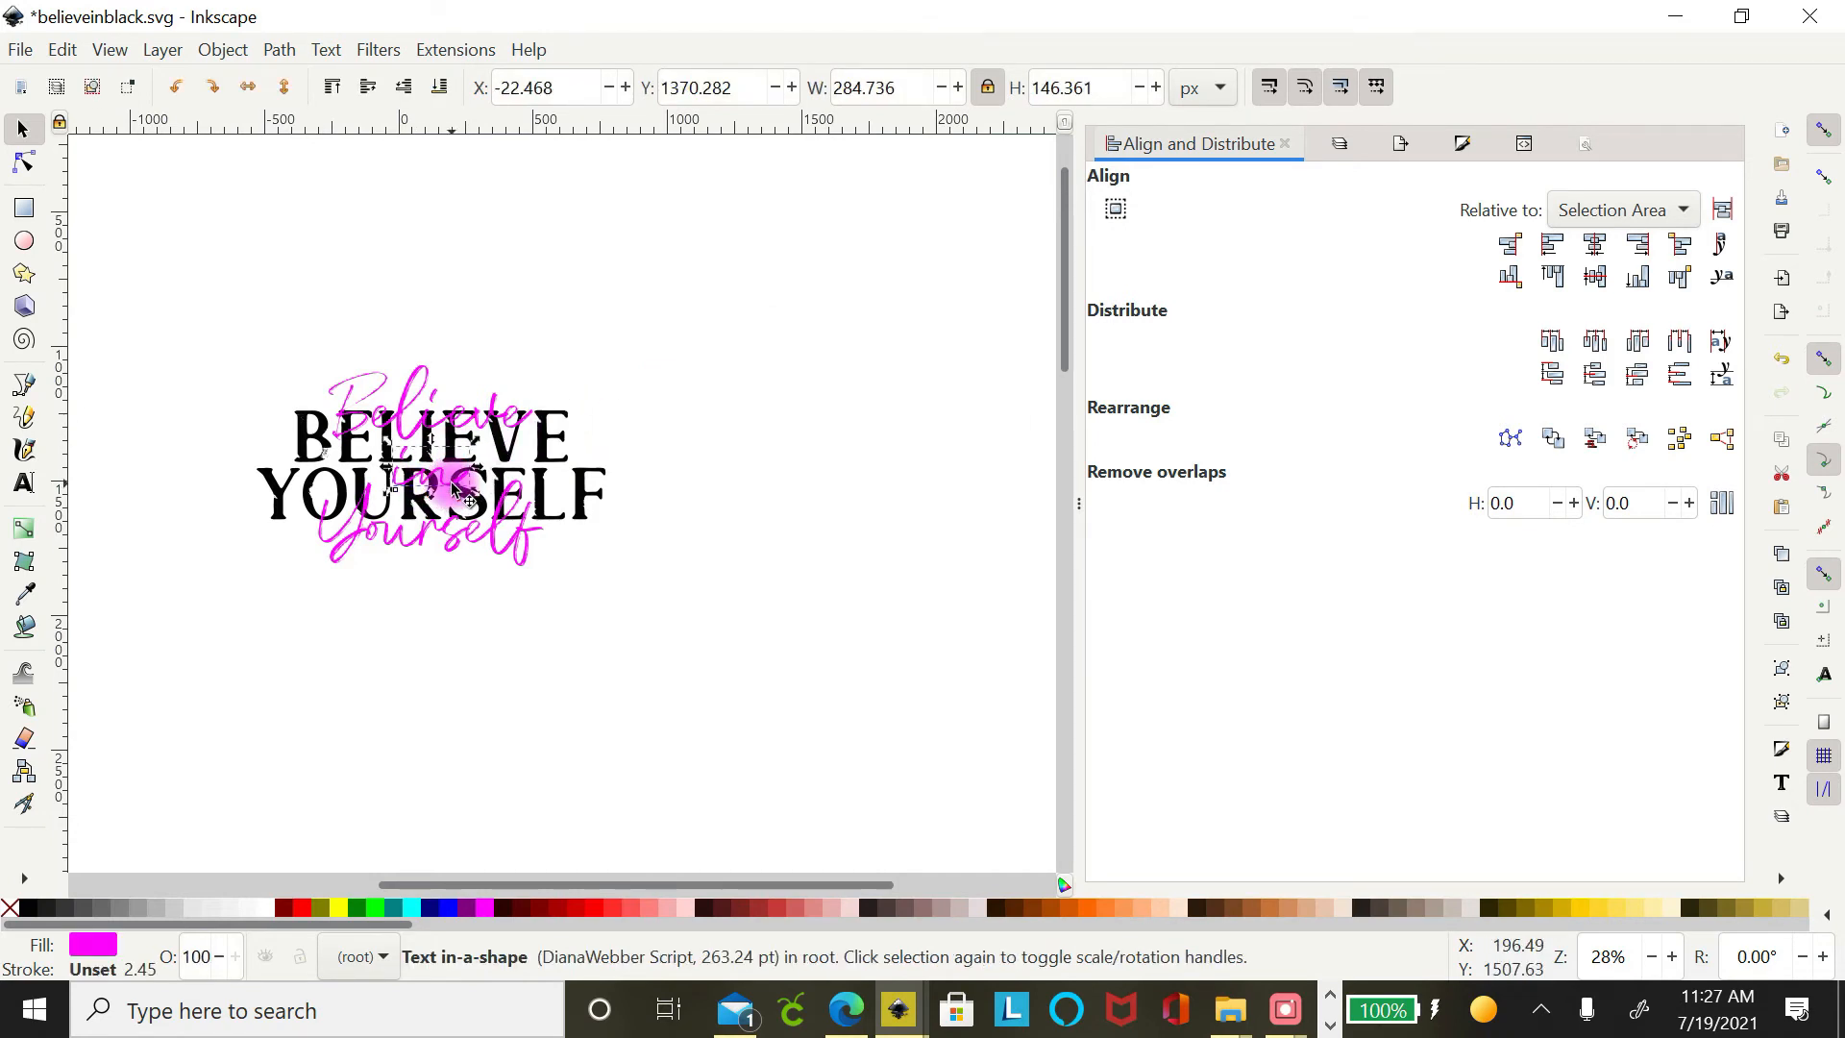
pyautogui.click(289, 58)
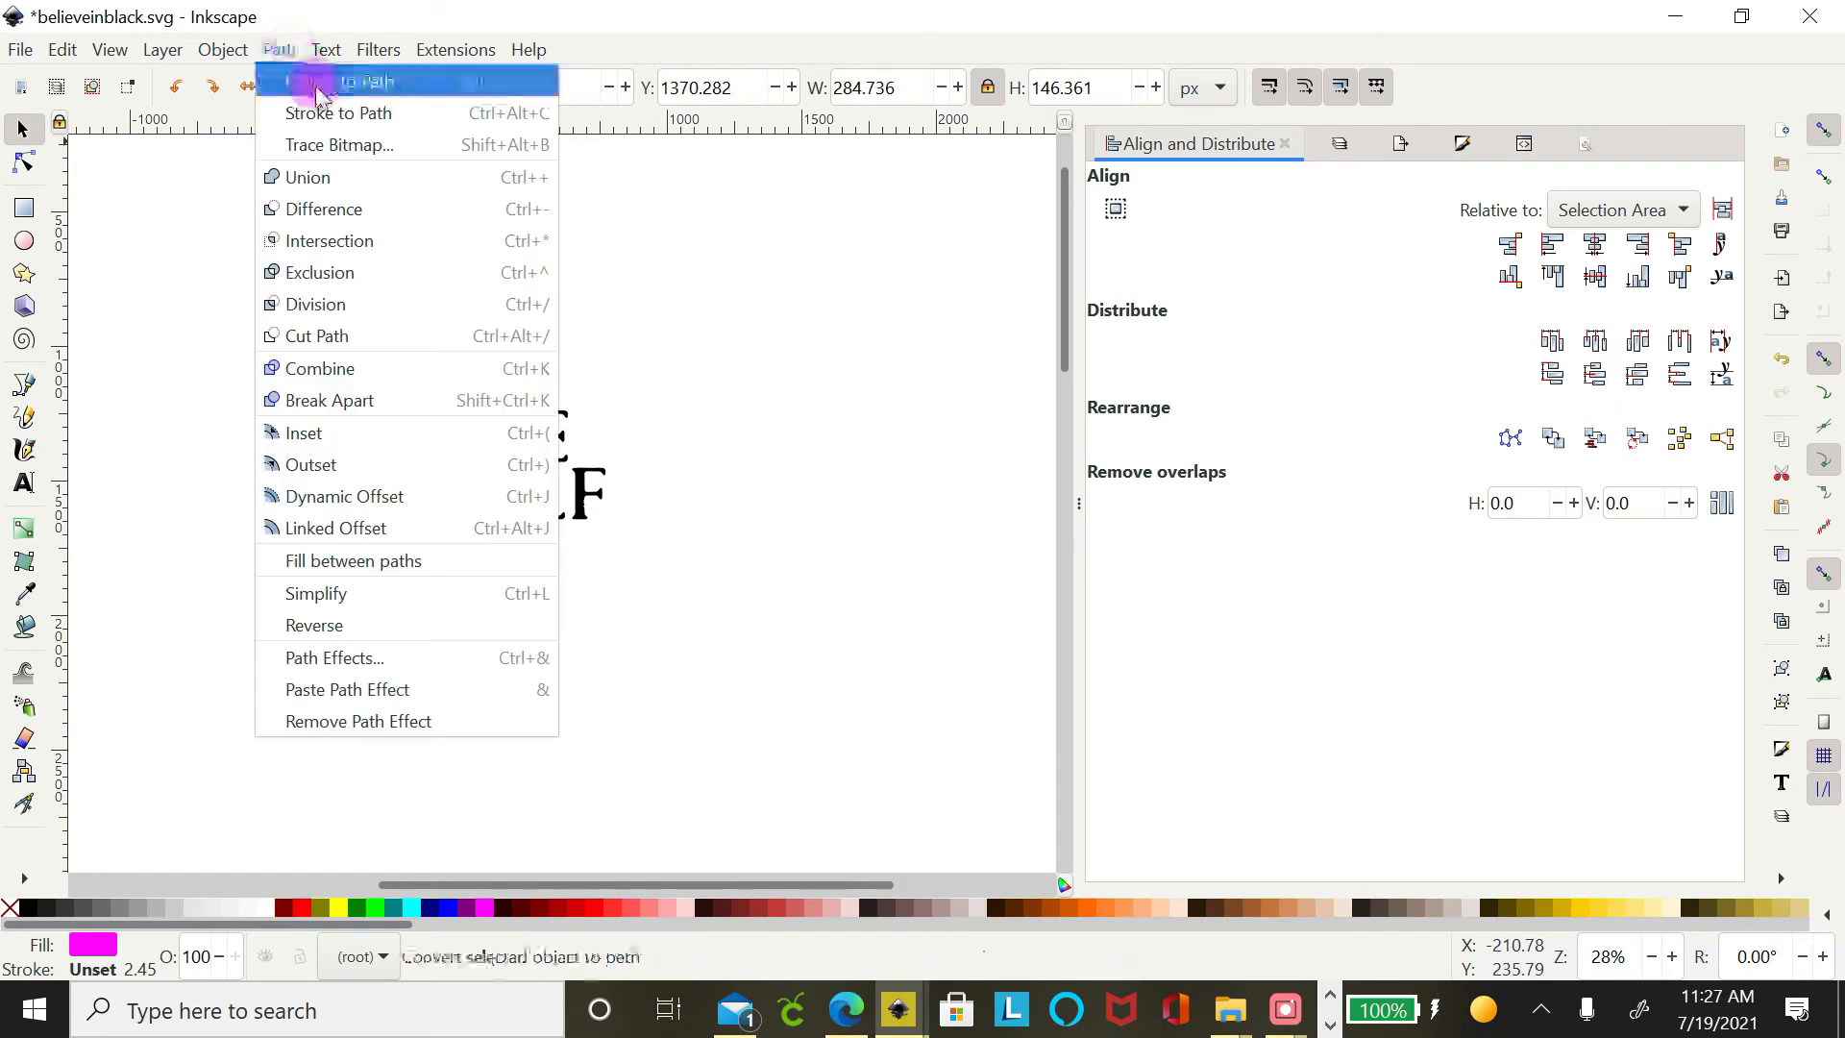
pyautogui.click(309, 75)
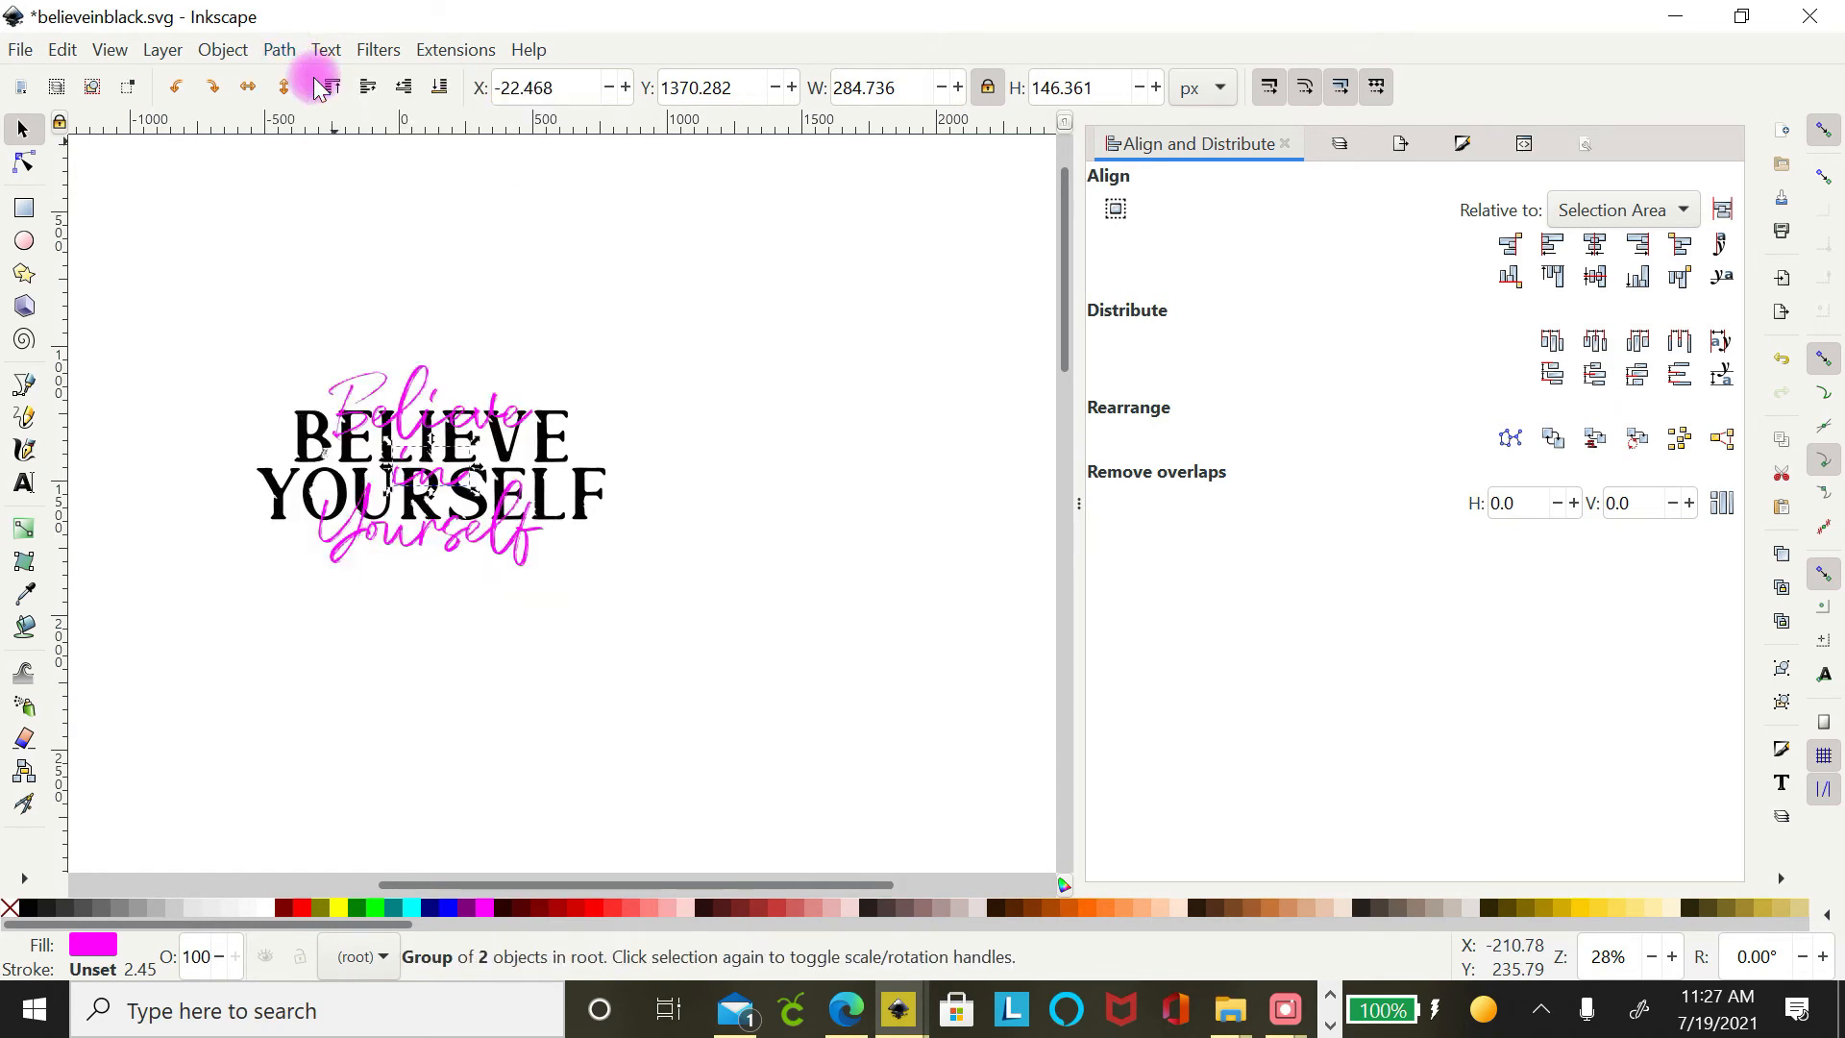
pyautogui.click(221, 53)
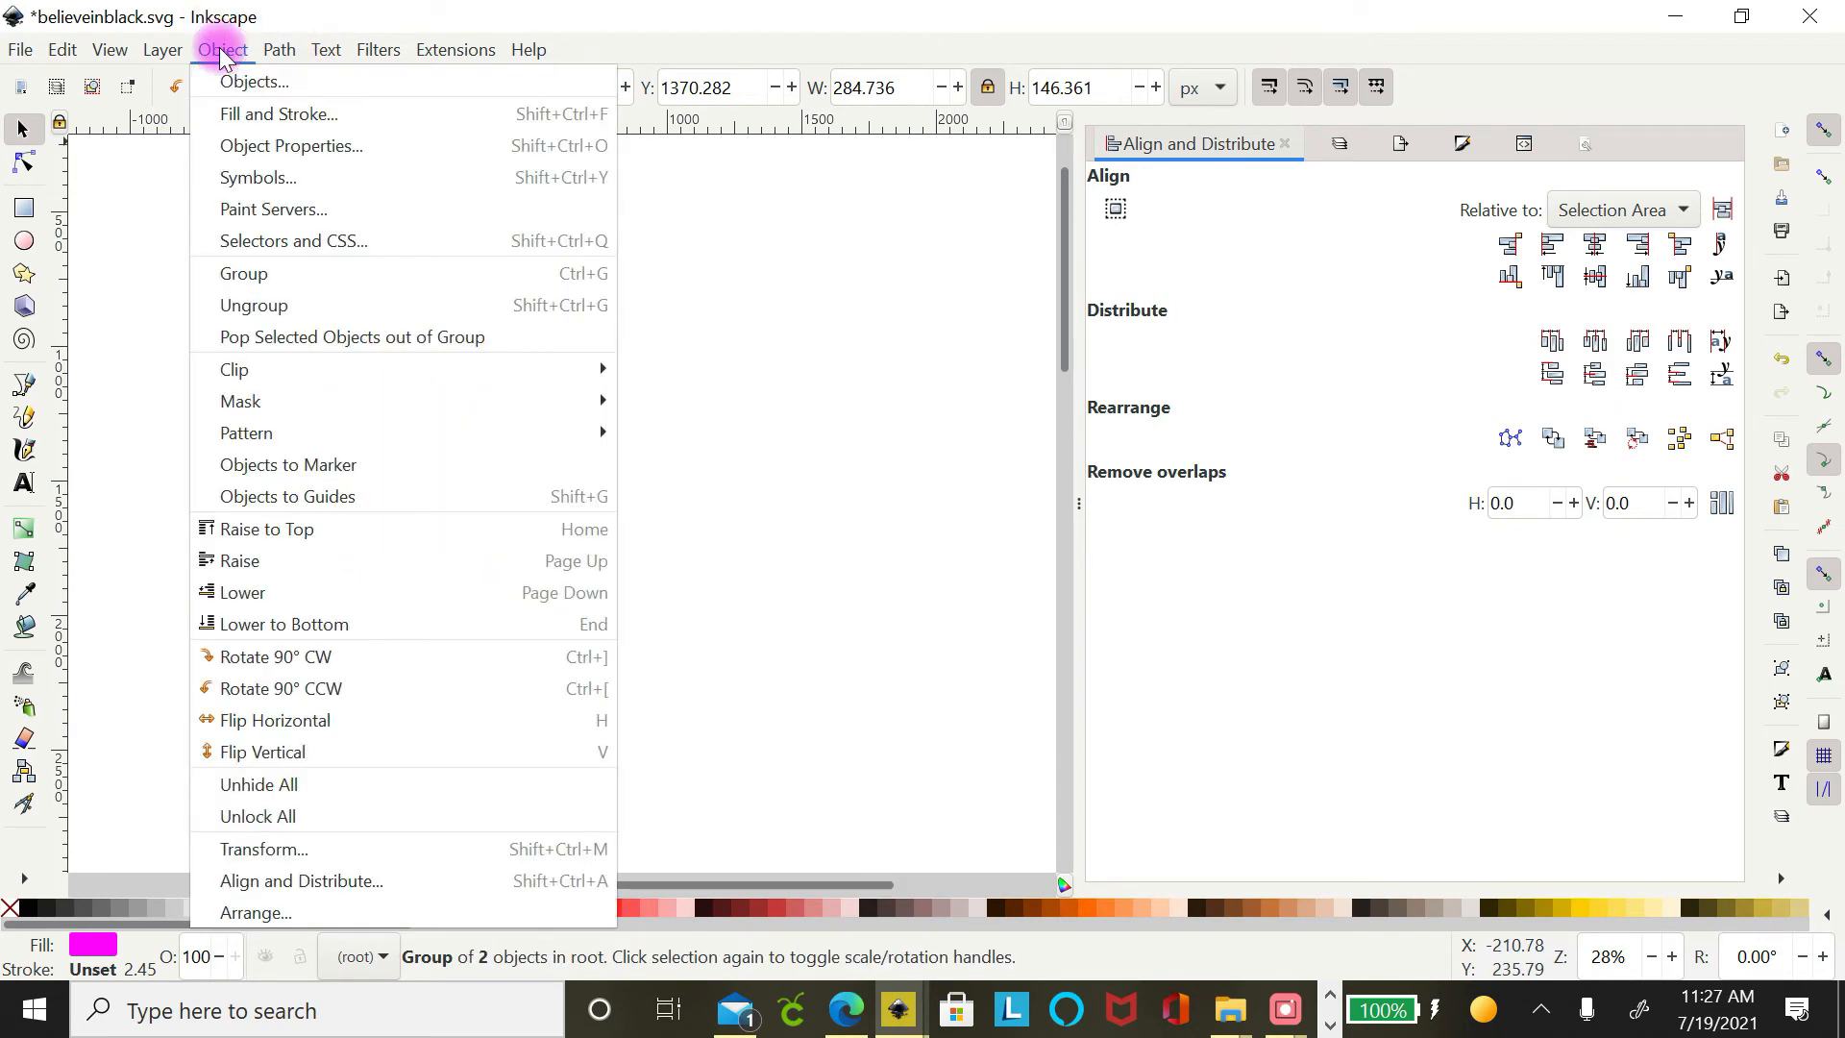
pyautogui.click(294, 310)
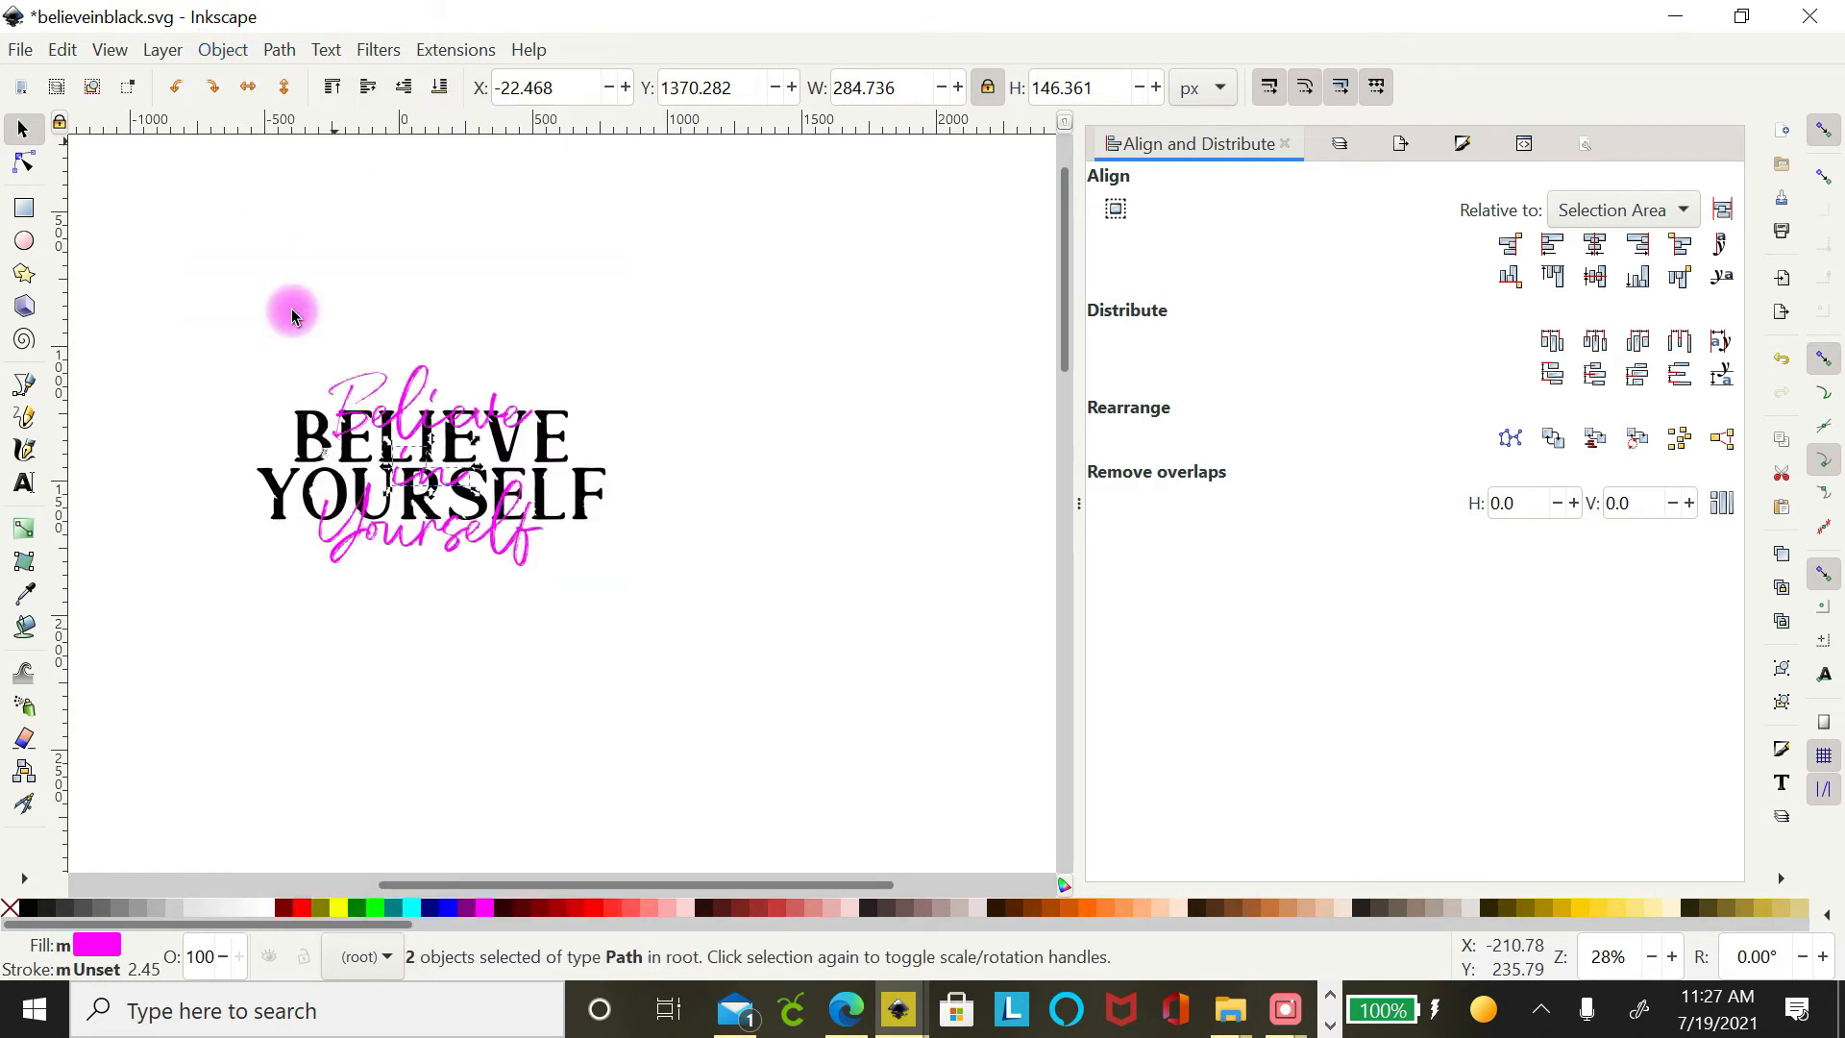
pyautogui.click(279, 53)
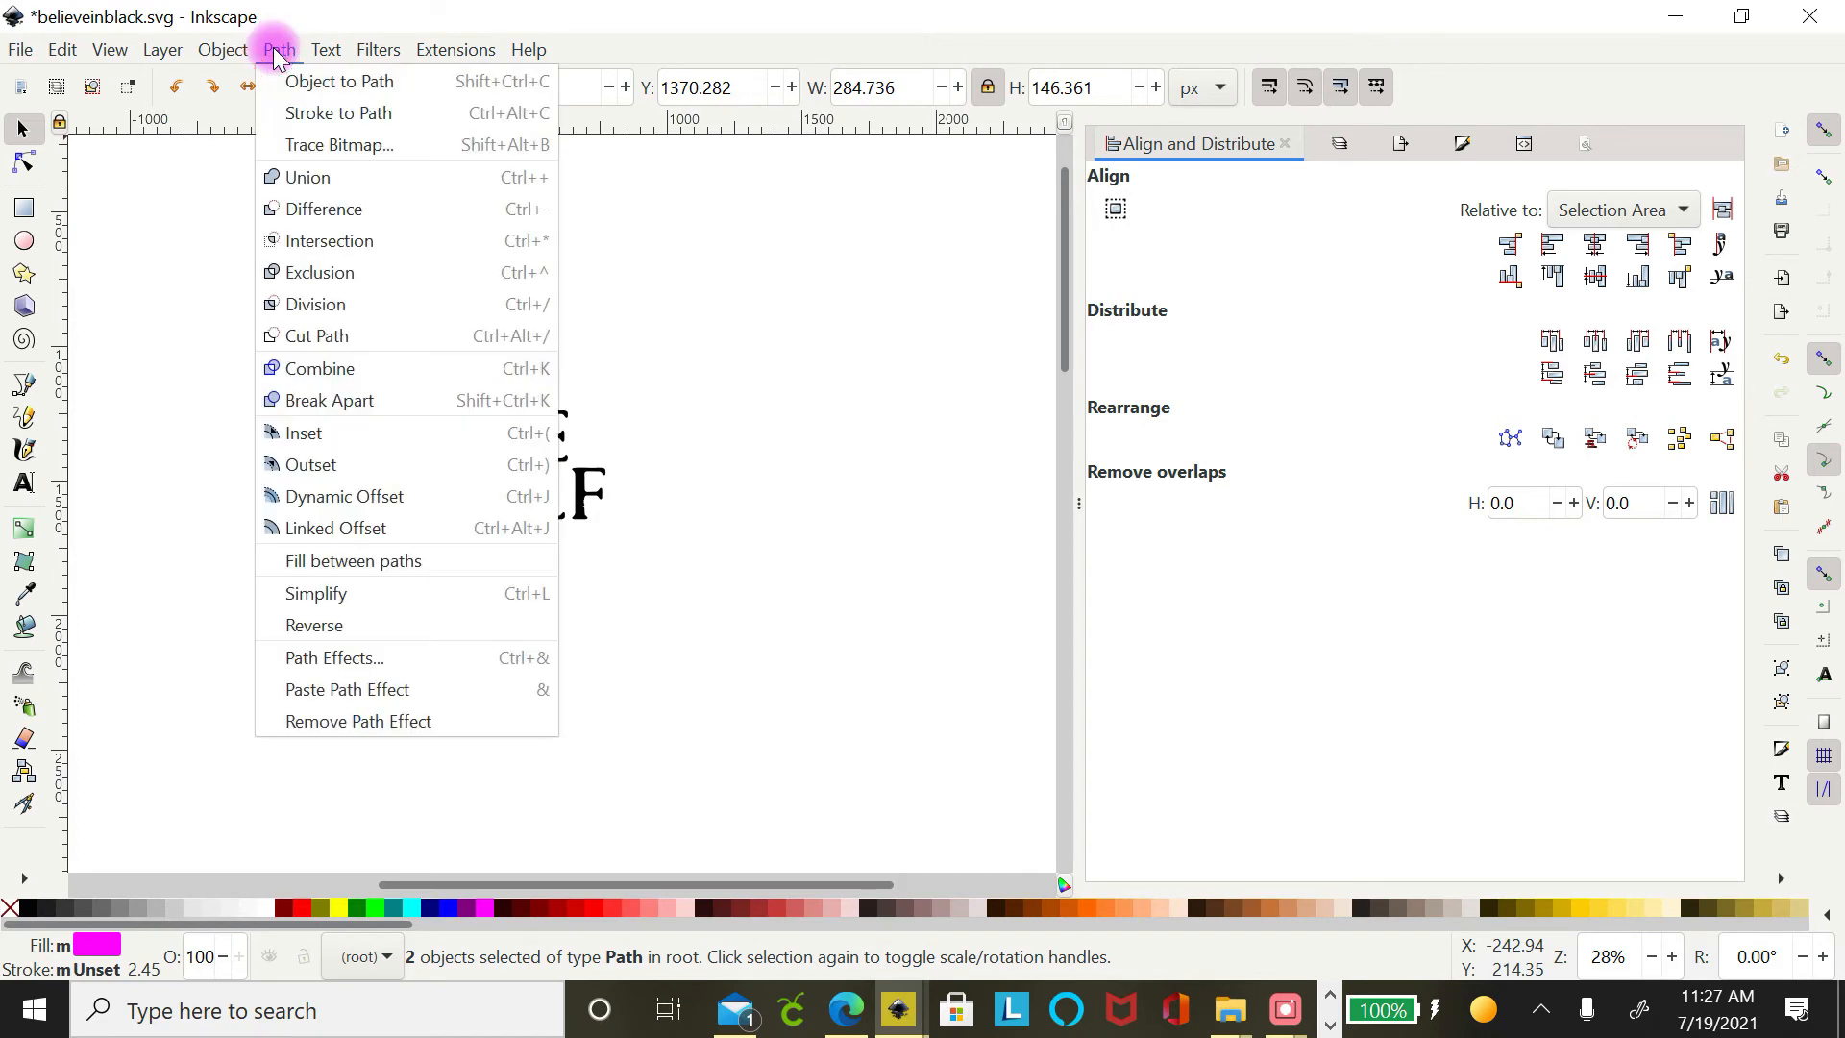
pyautogui.click(304, 181)
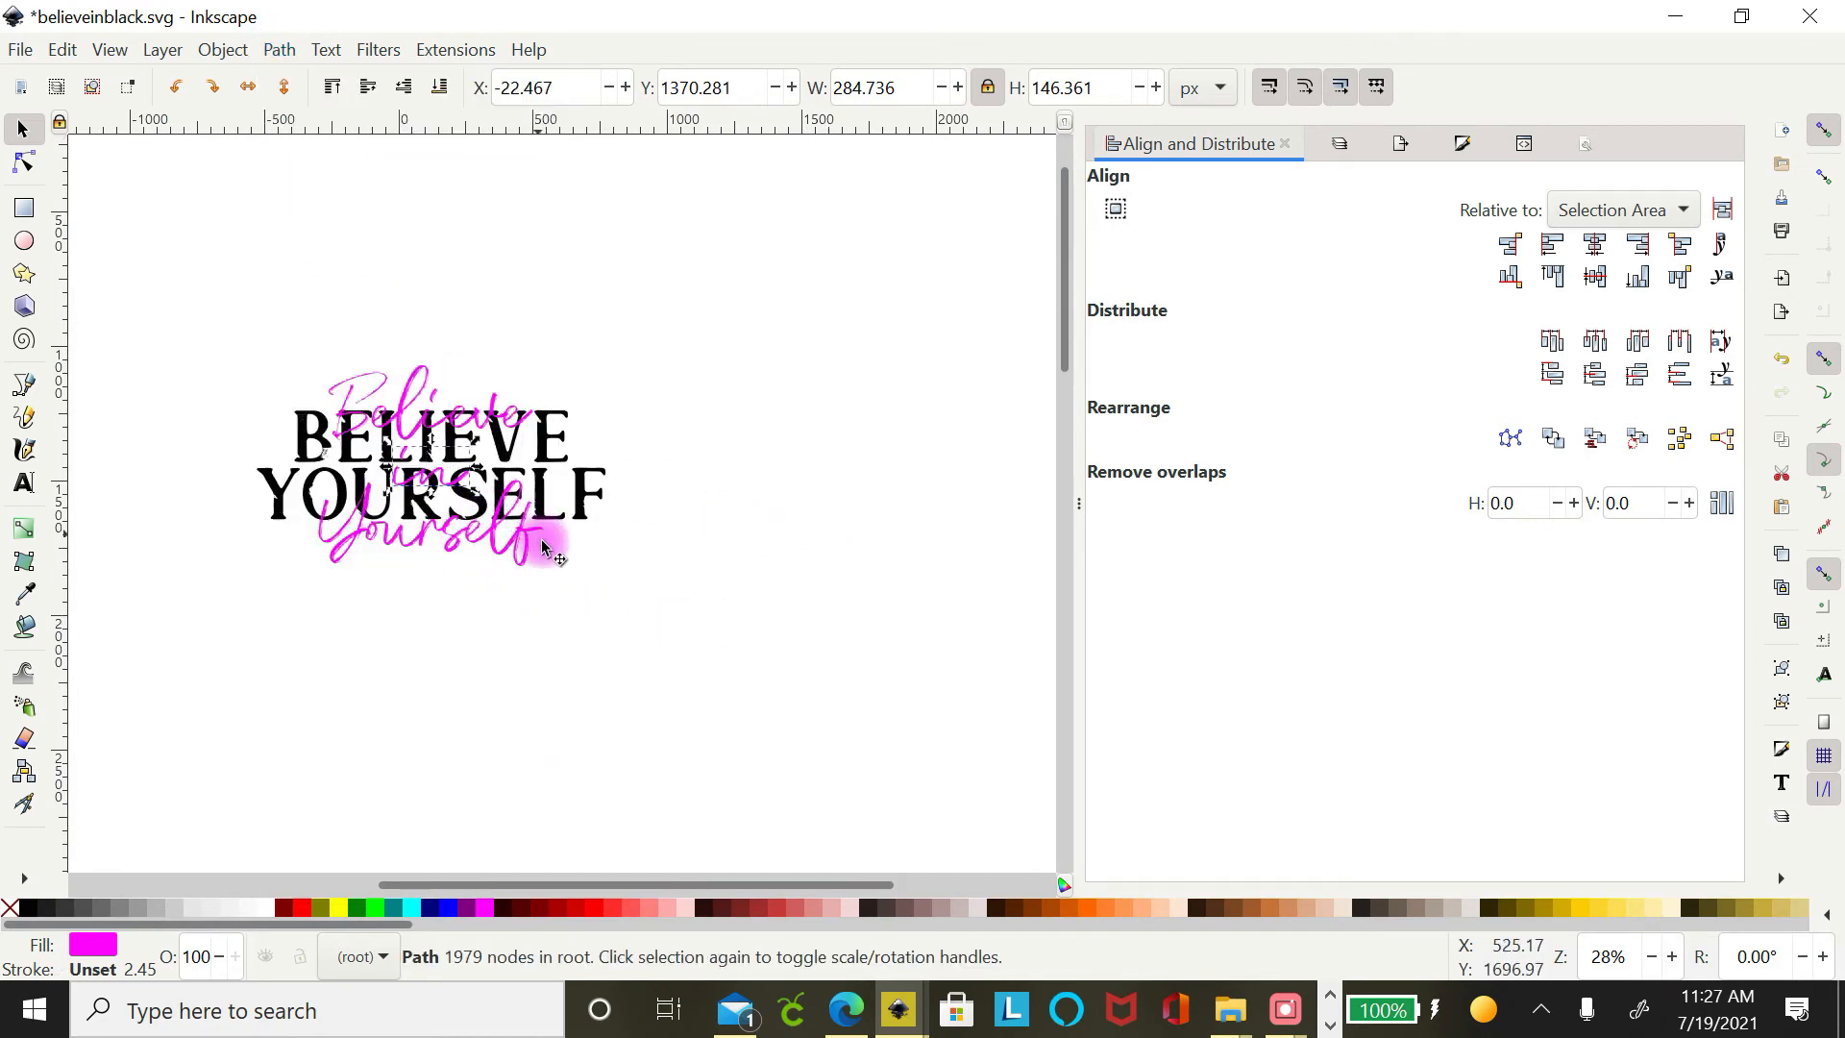
# Merge the script word Yourself into a single path with Object to Path, Ungroup and Union.
pyautogui.click(510, 554)
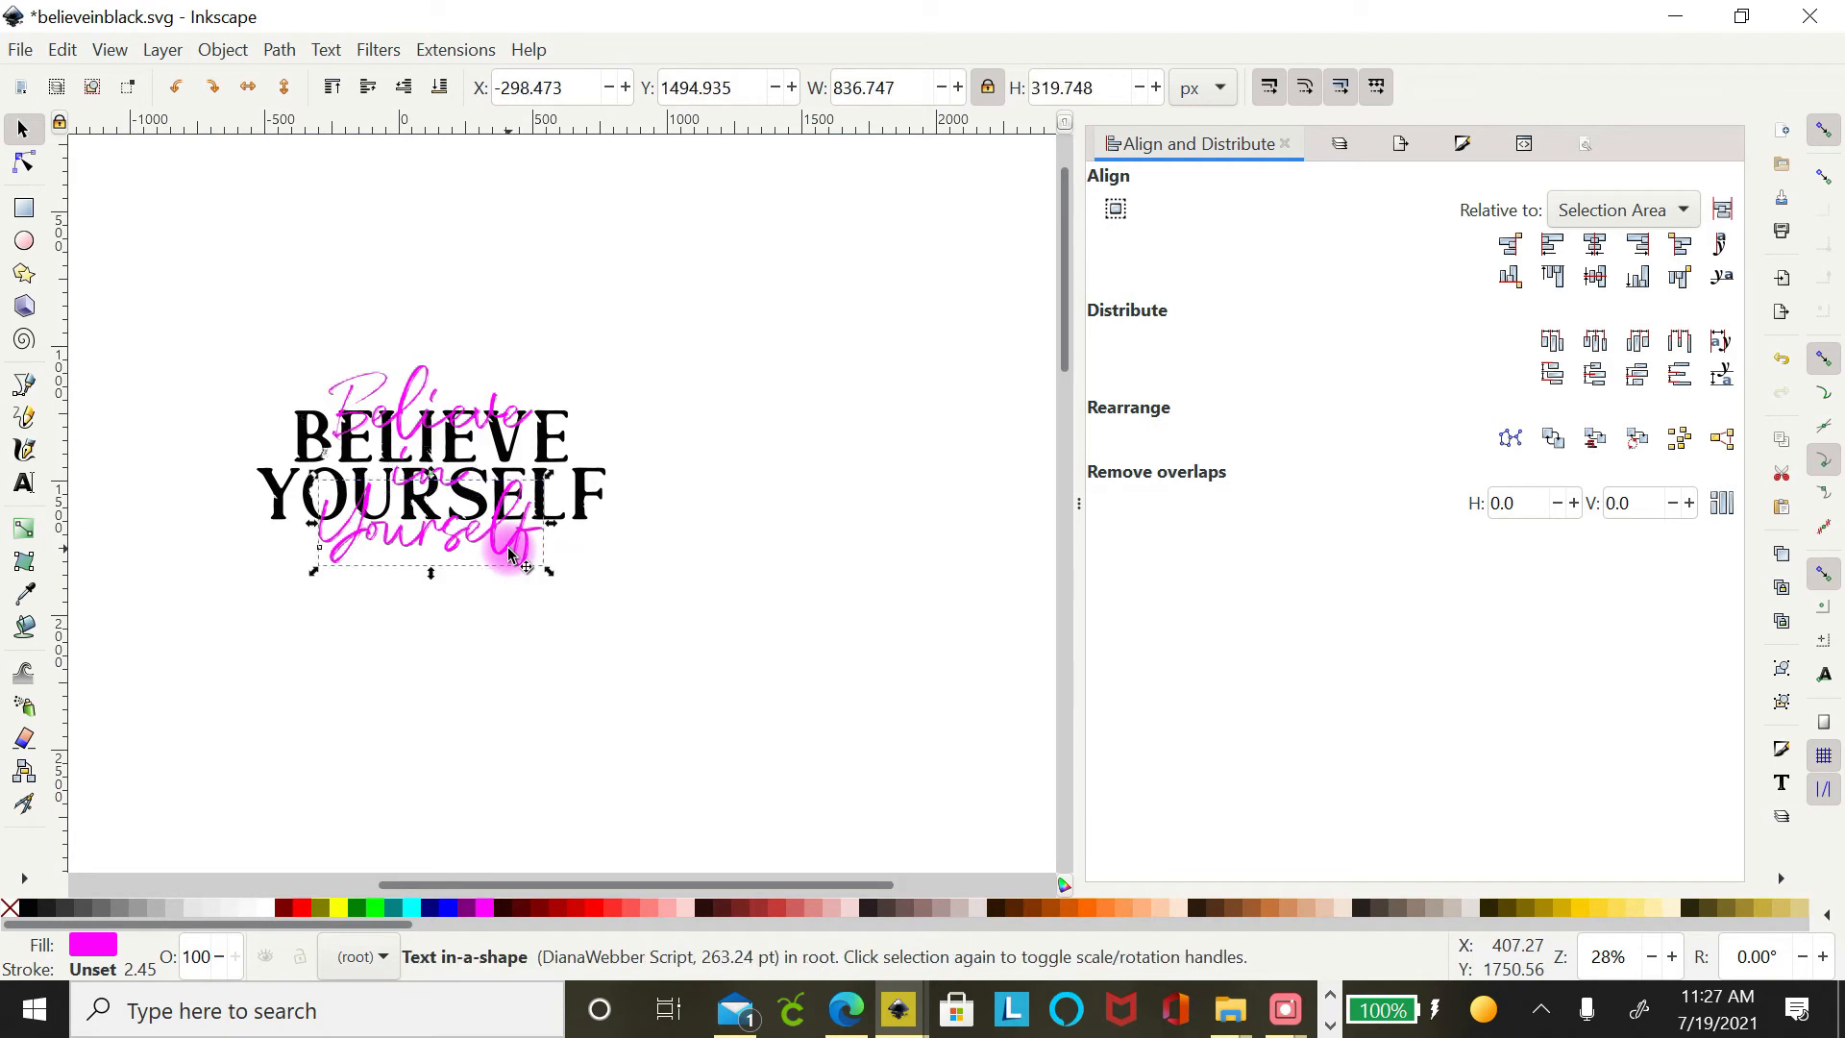
pyautogui.click(278, 51)
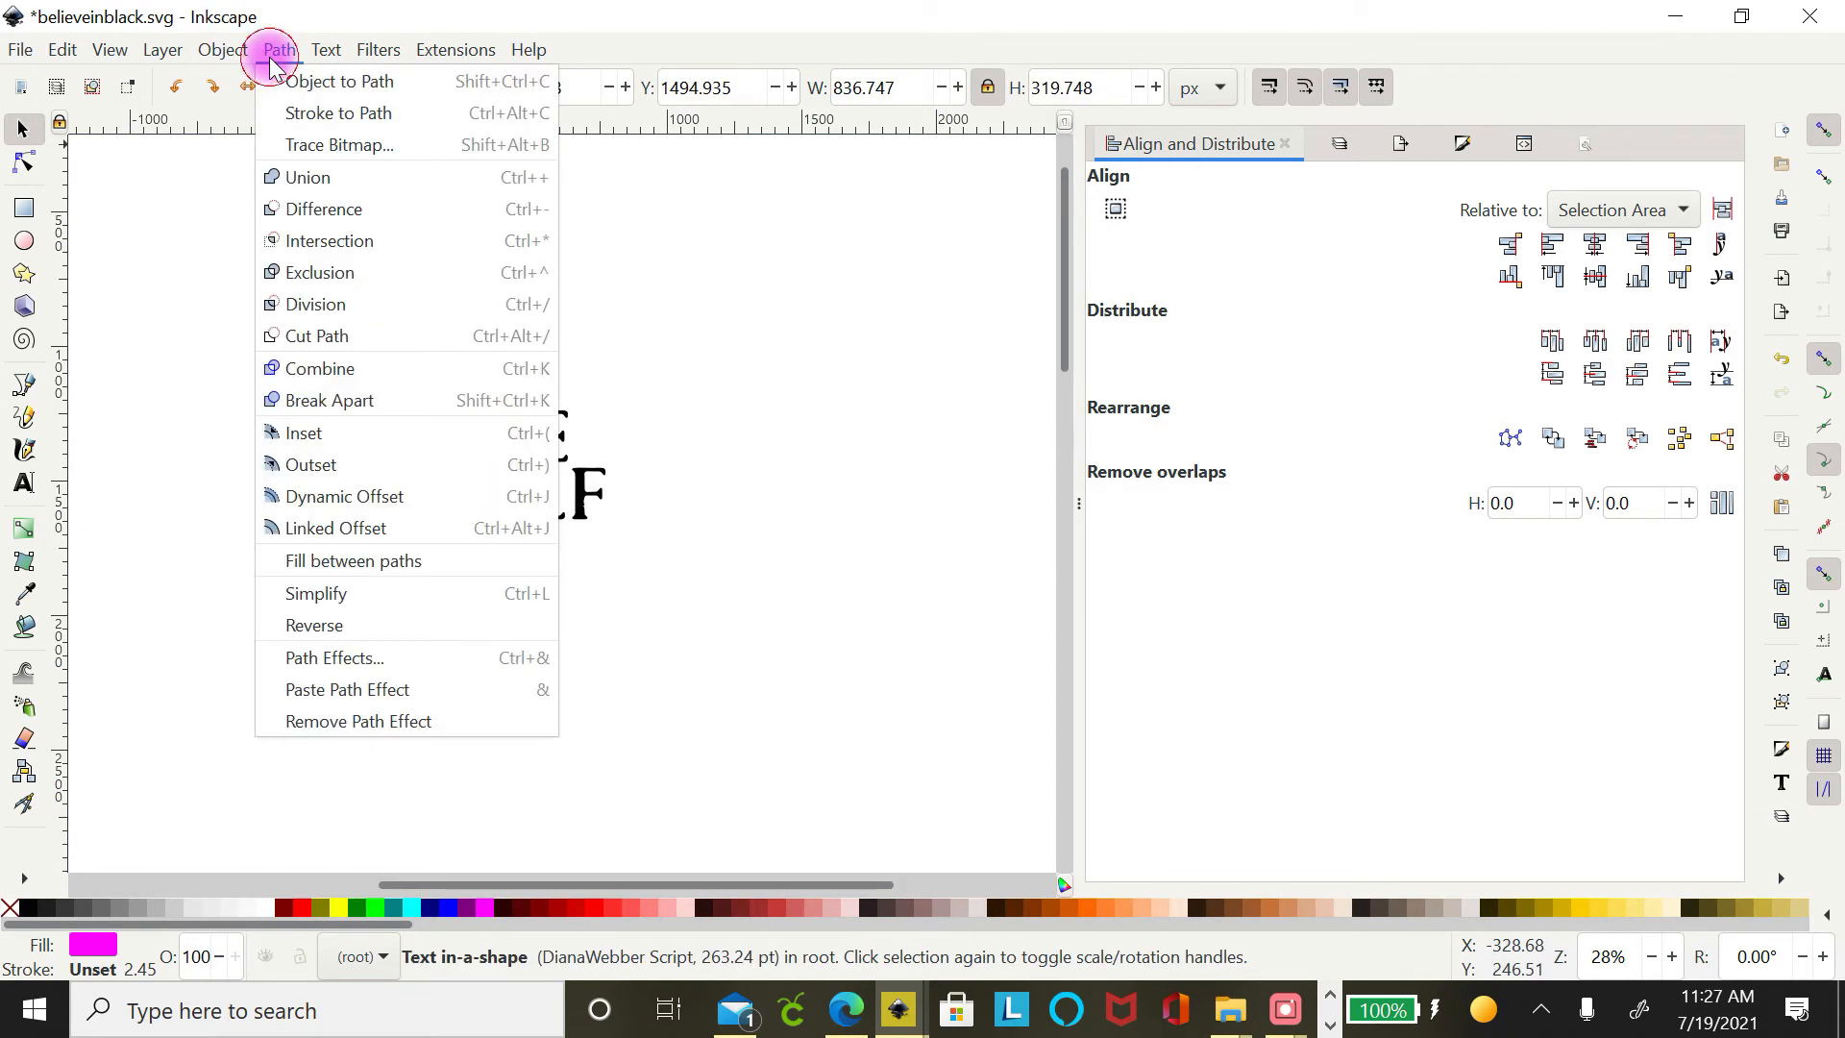
pyautogui.click(300, 82)
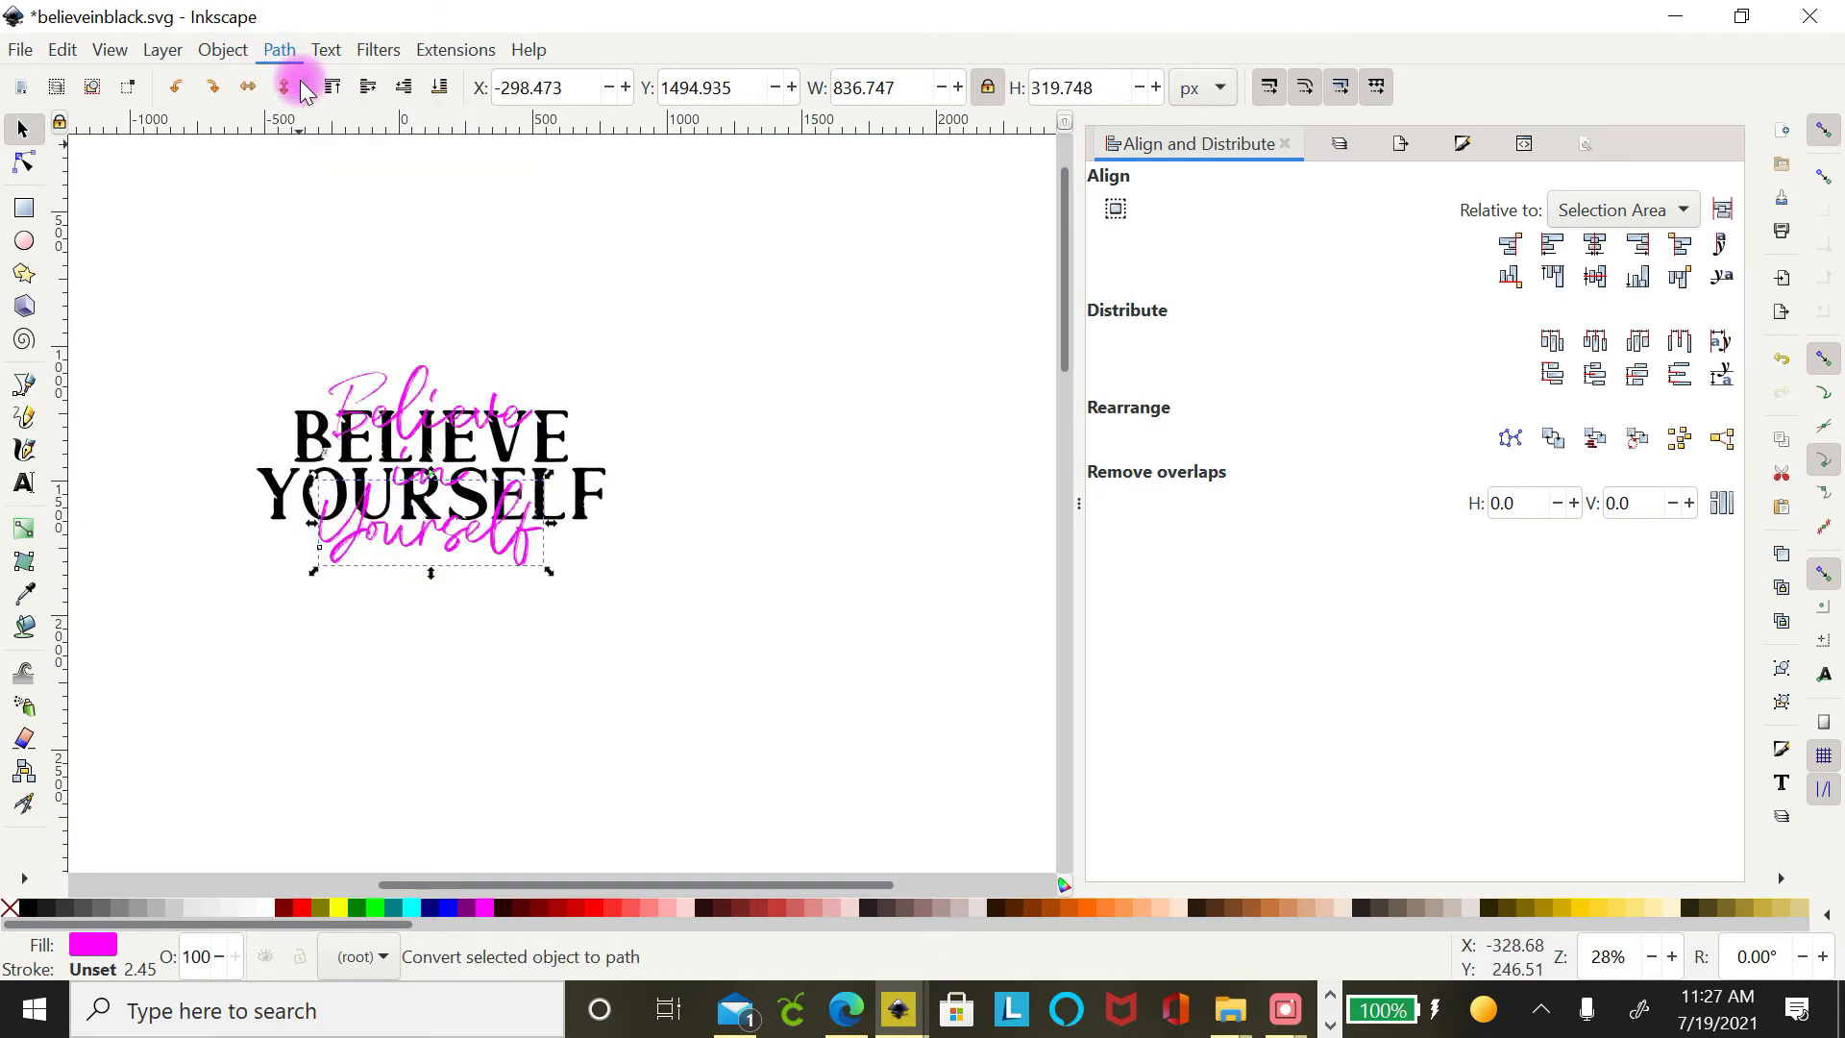
pyautogui.click(224, 50)
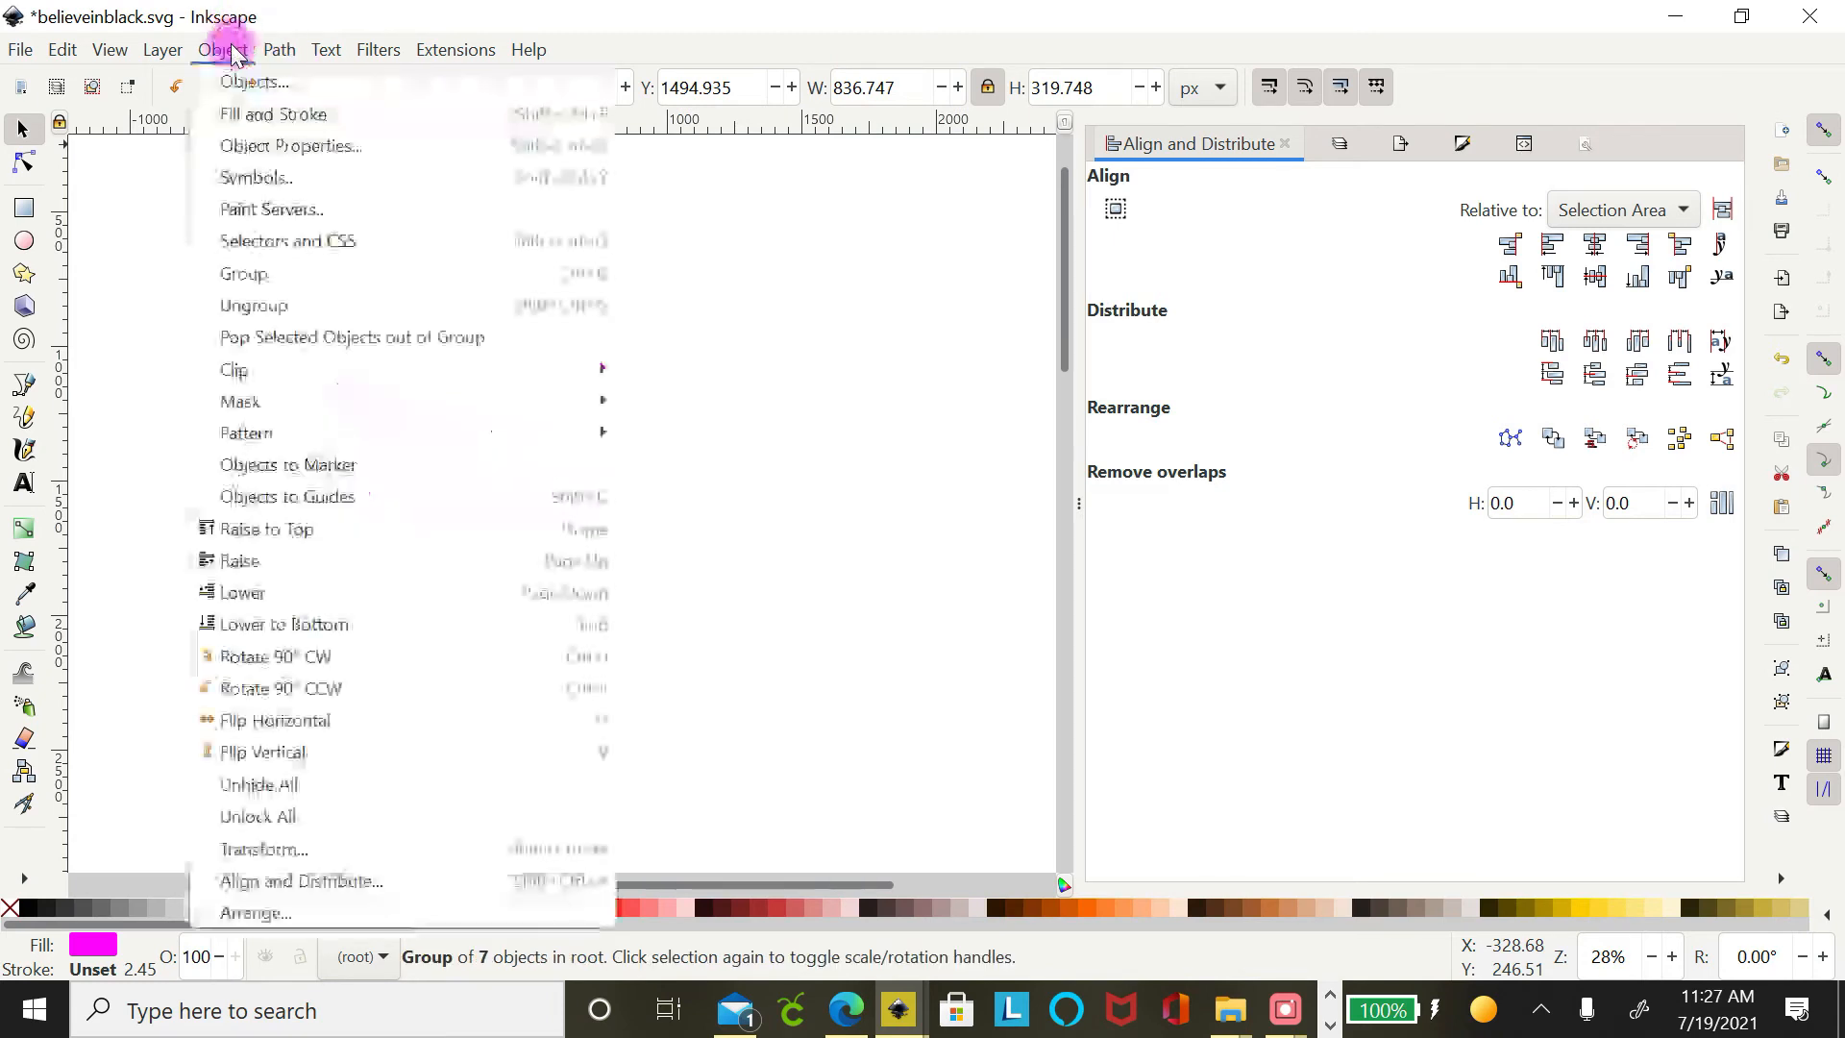
pyautogui.click(297, 308)
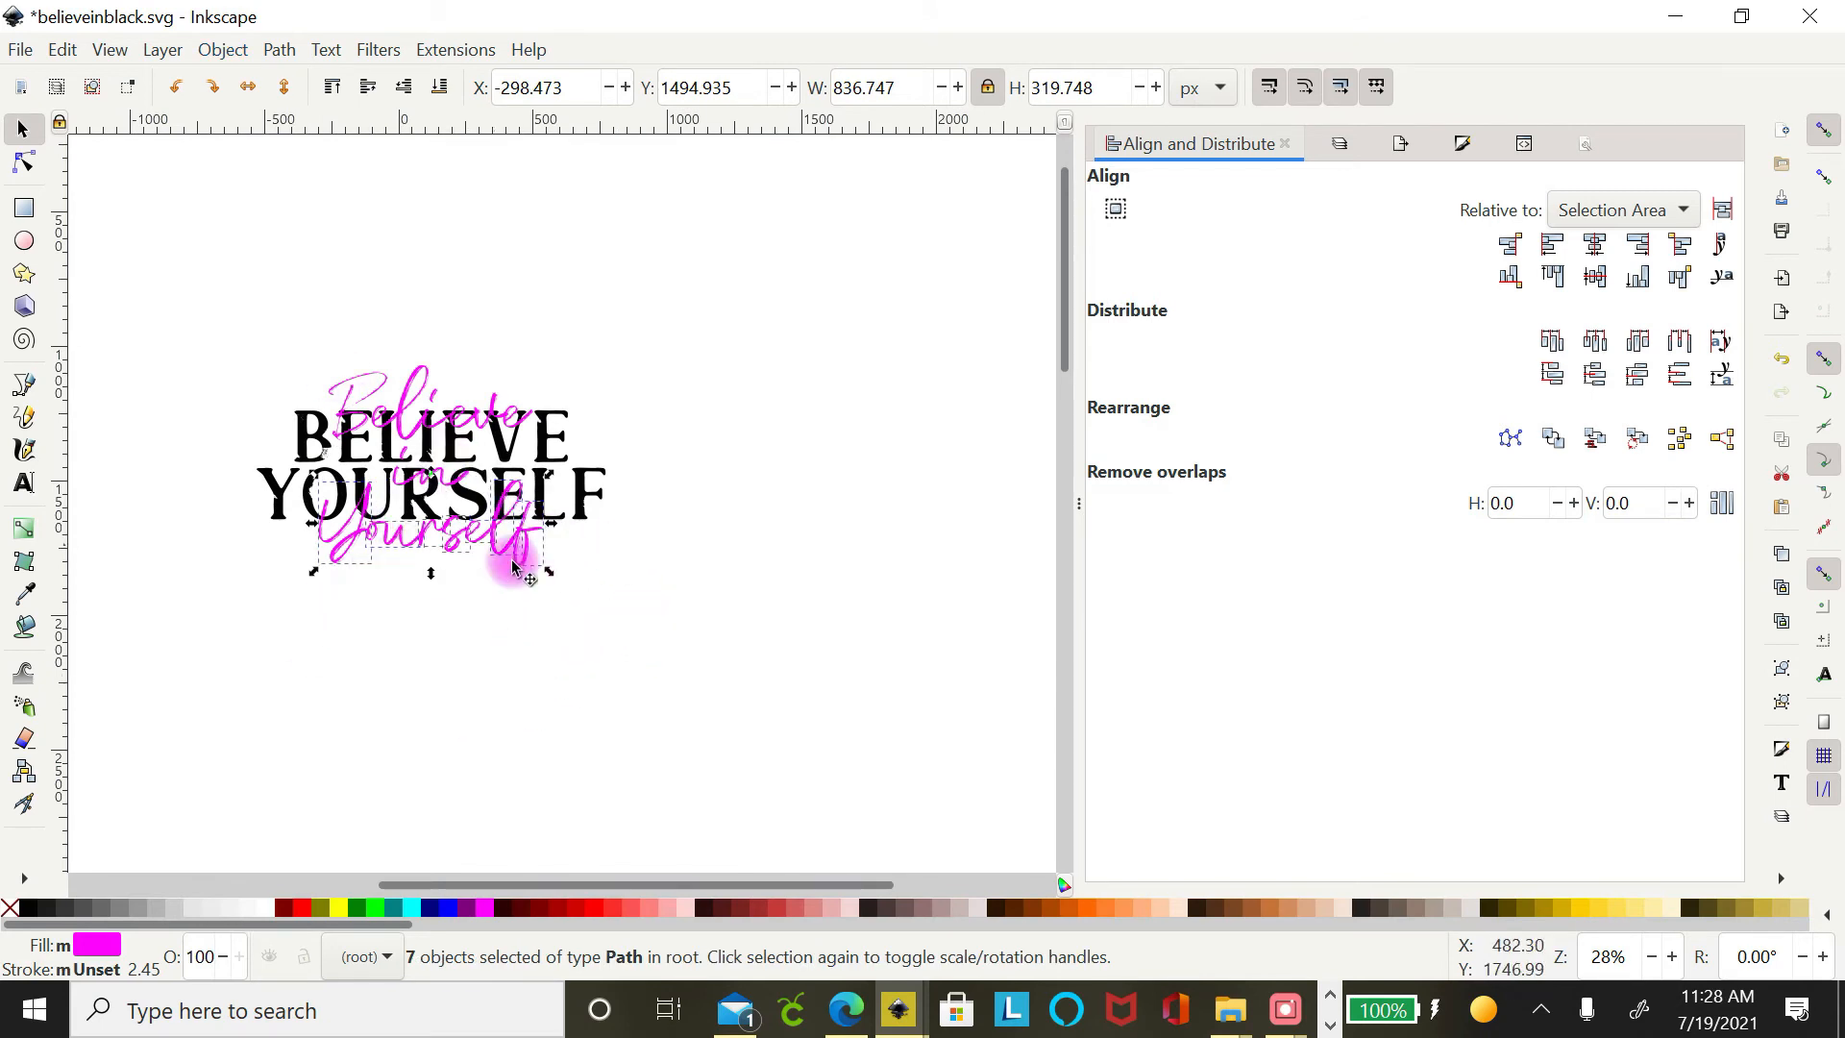
pyautogui.click(278, 53)
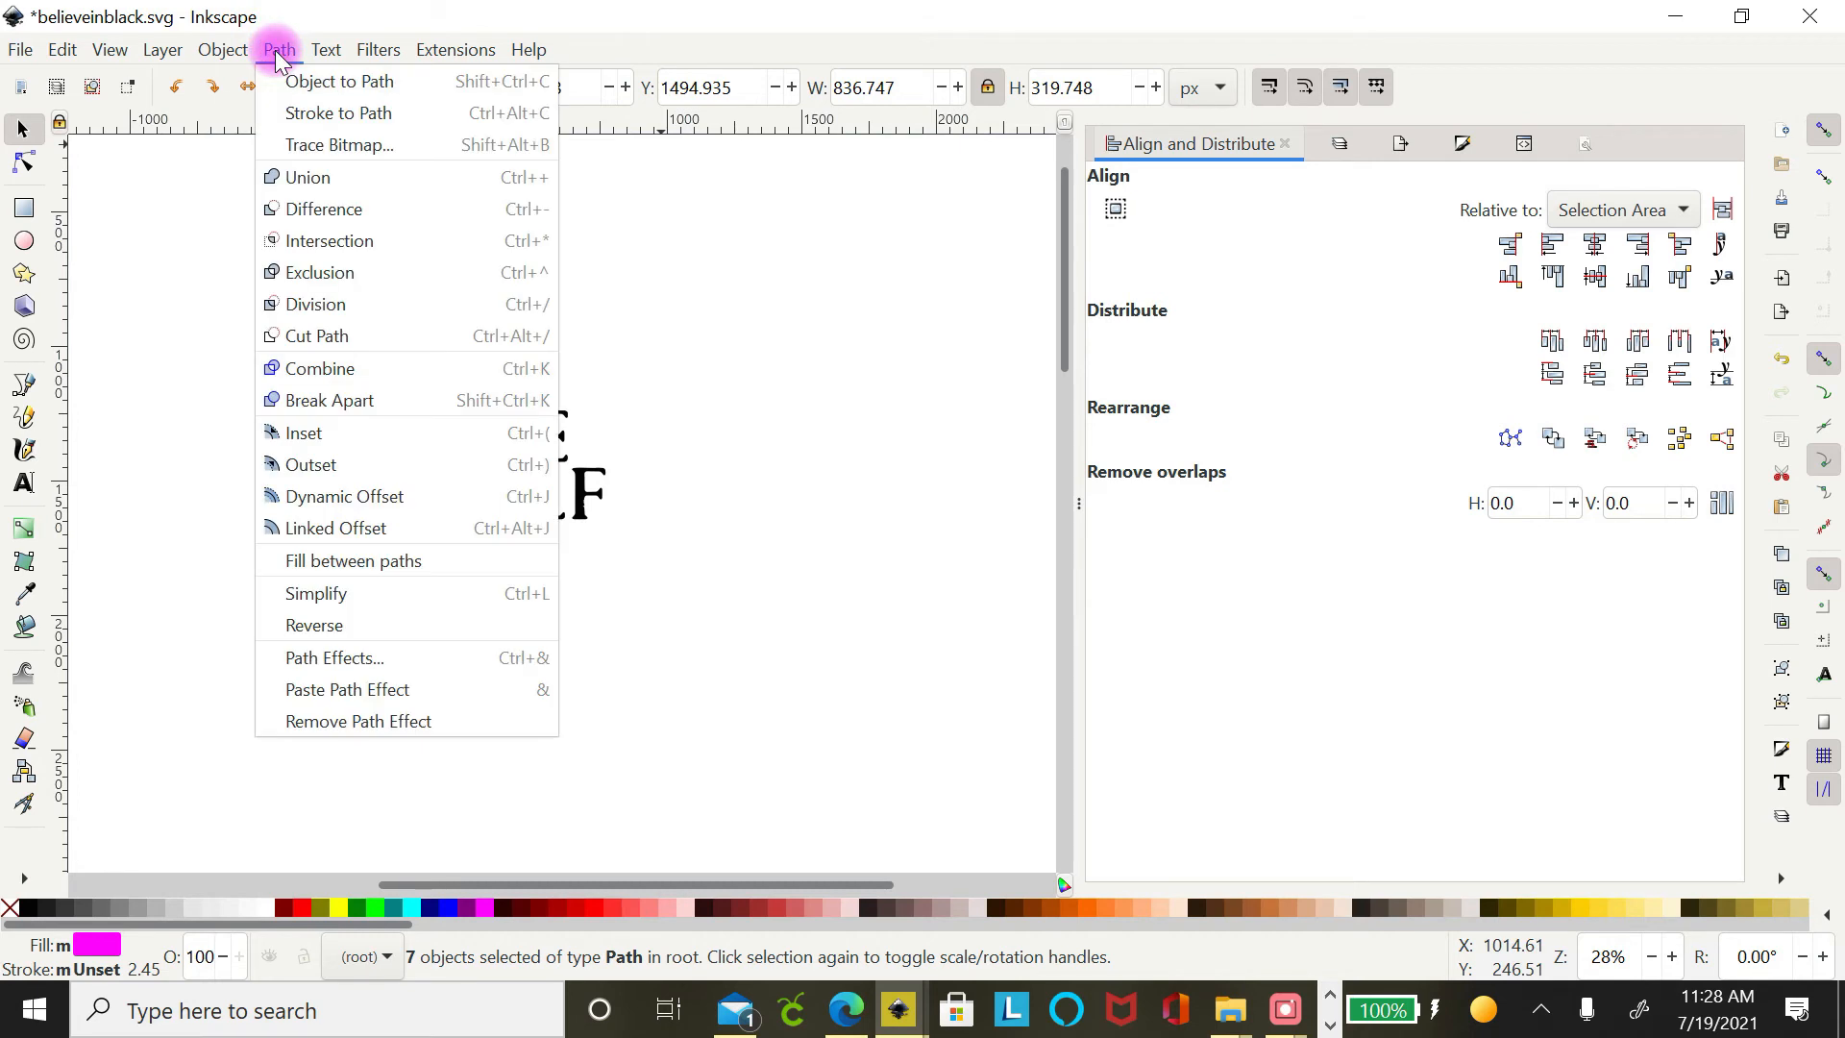
pyautogui.click(323, 180)
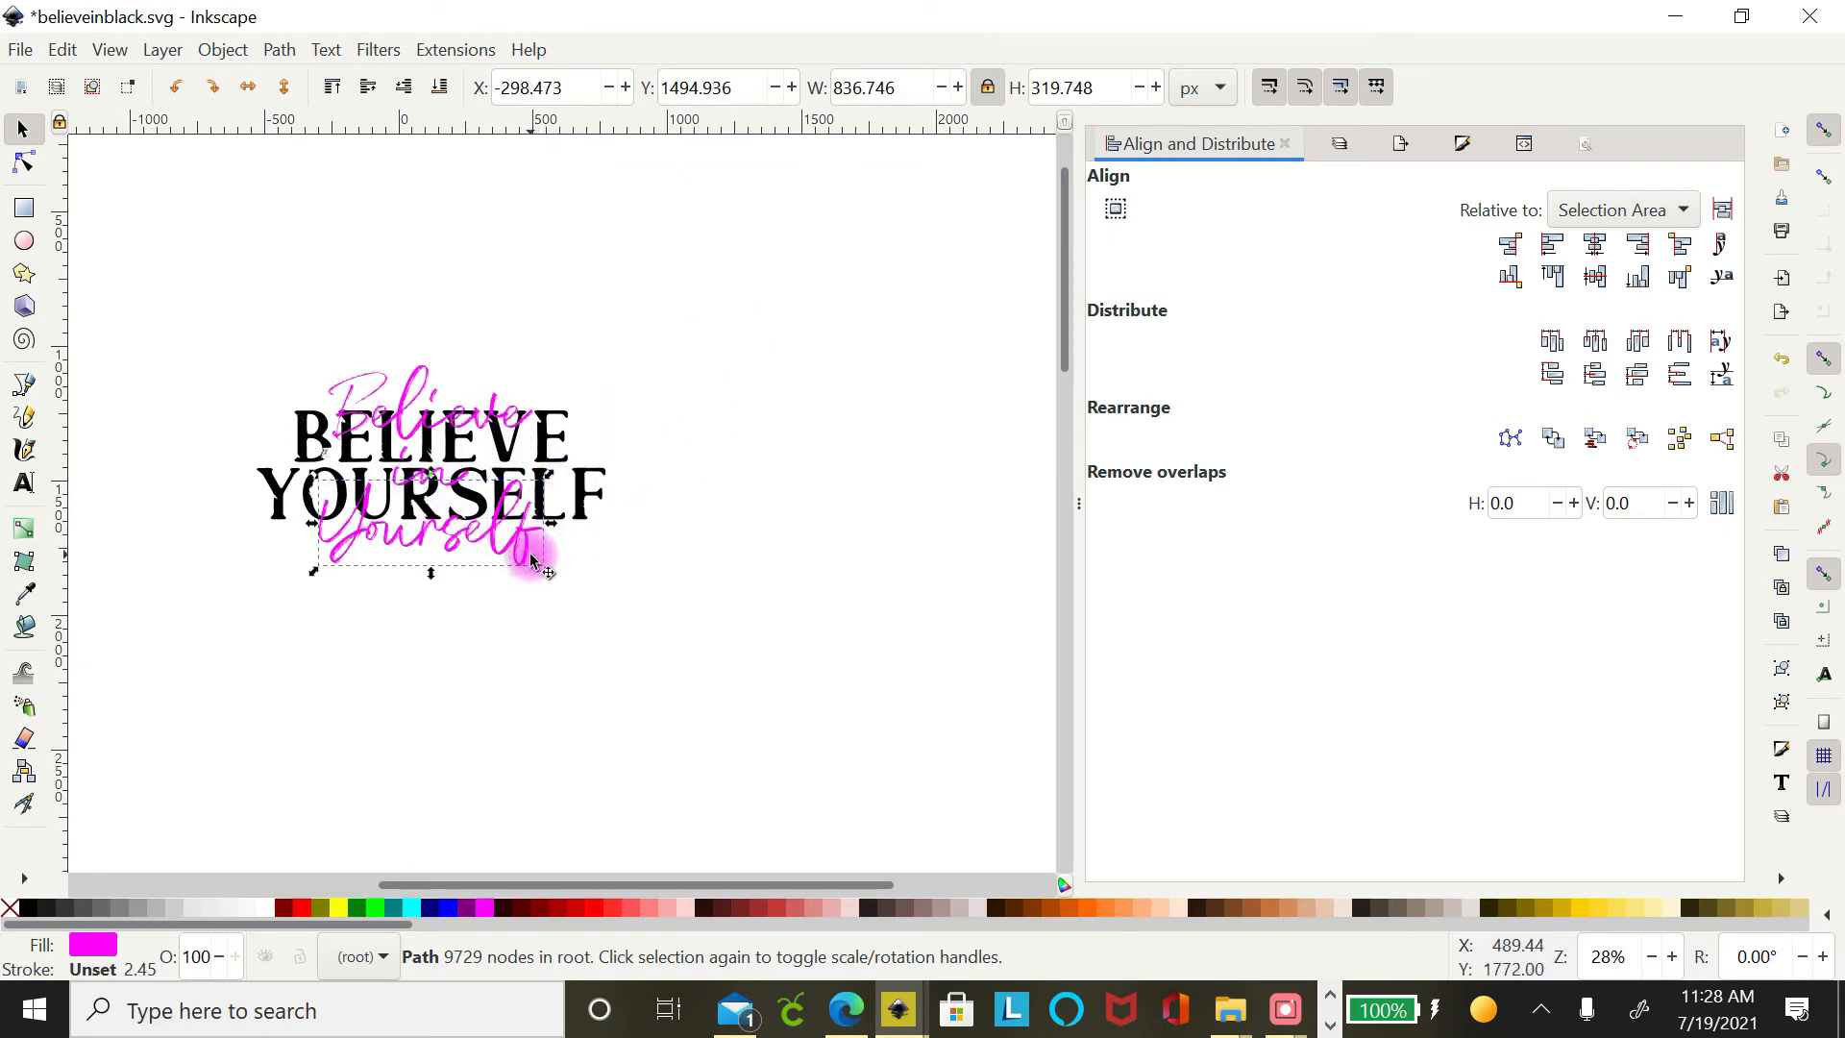
# Unite the three magenta script words Believe, in and Yourself into one path with Union, then deselect it.
pyautogui.press('shift')
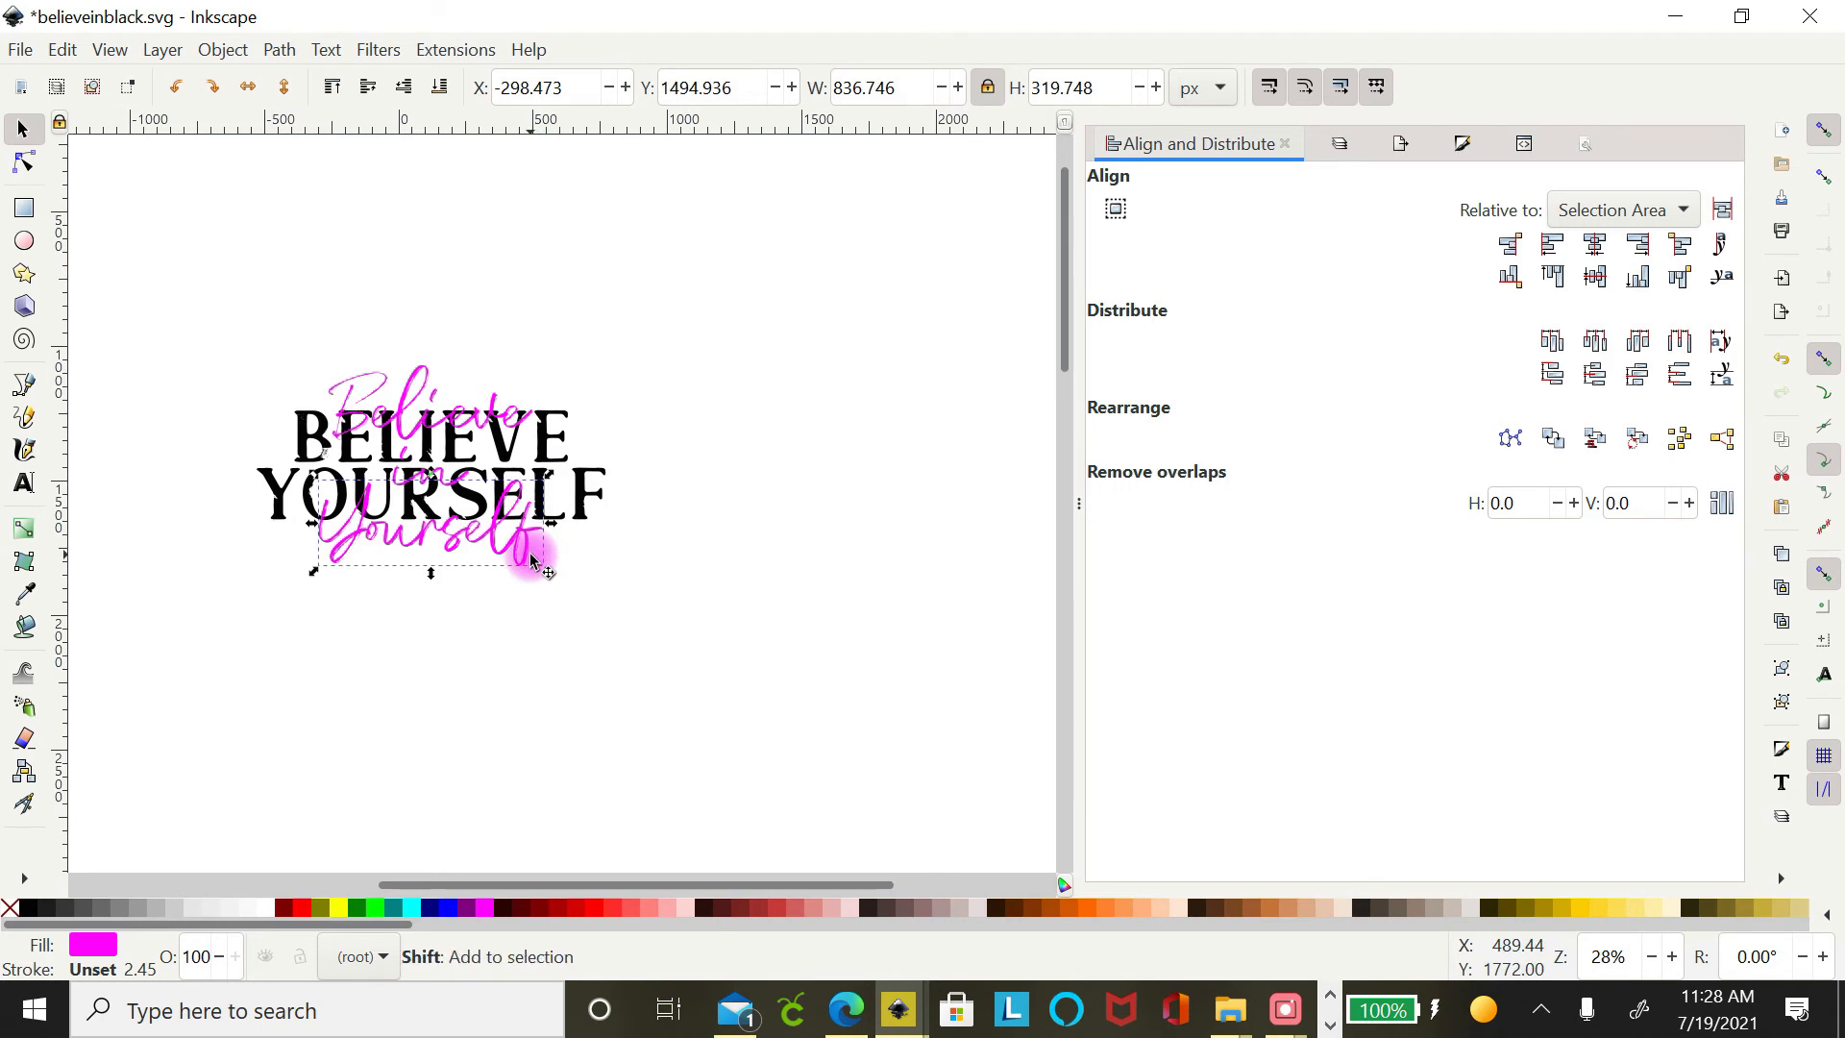
pyautogui.keyDown('shift'); pyautogui.click(400, 469); pyautogui.keyUp('shift')
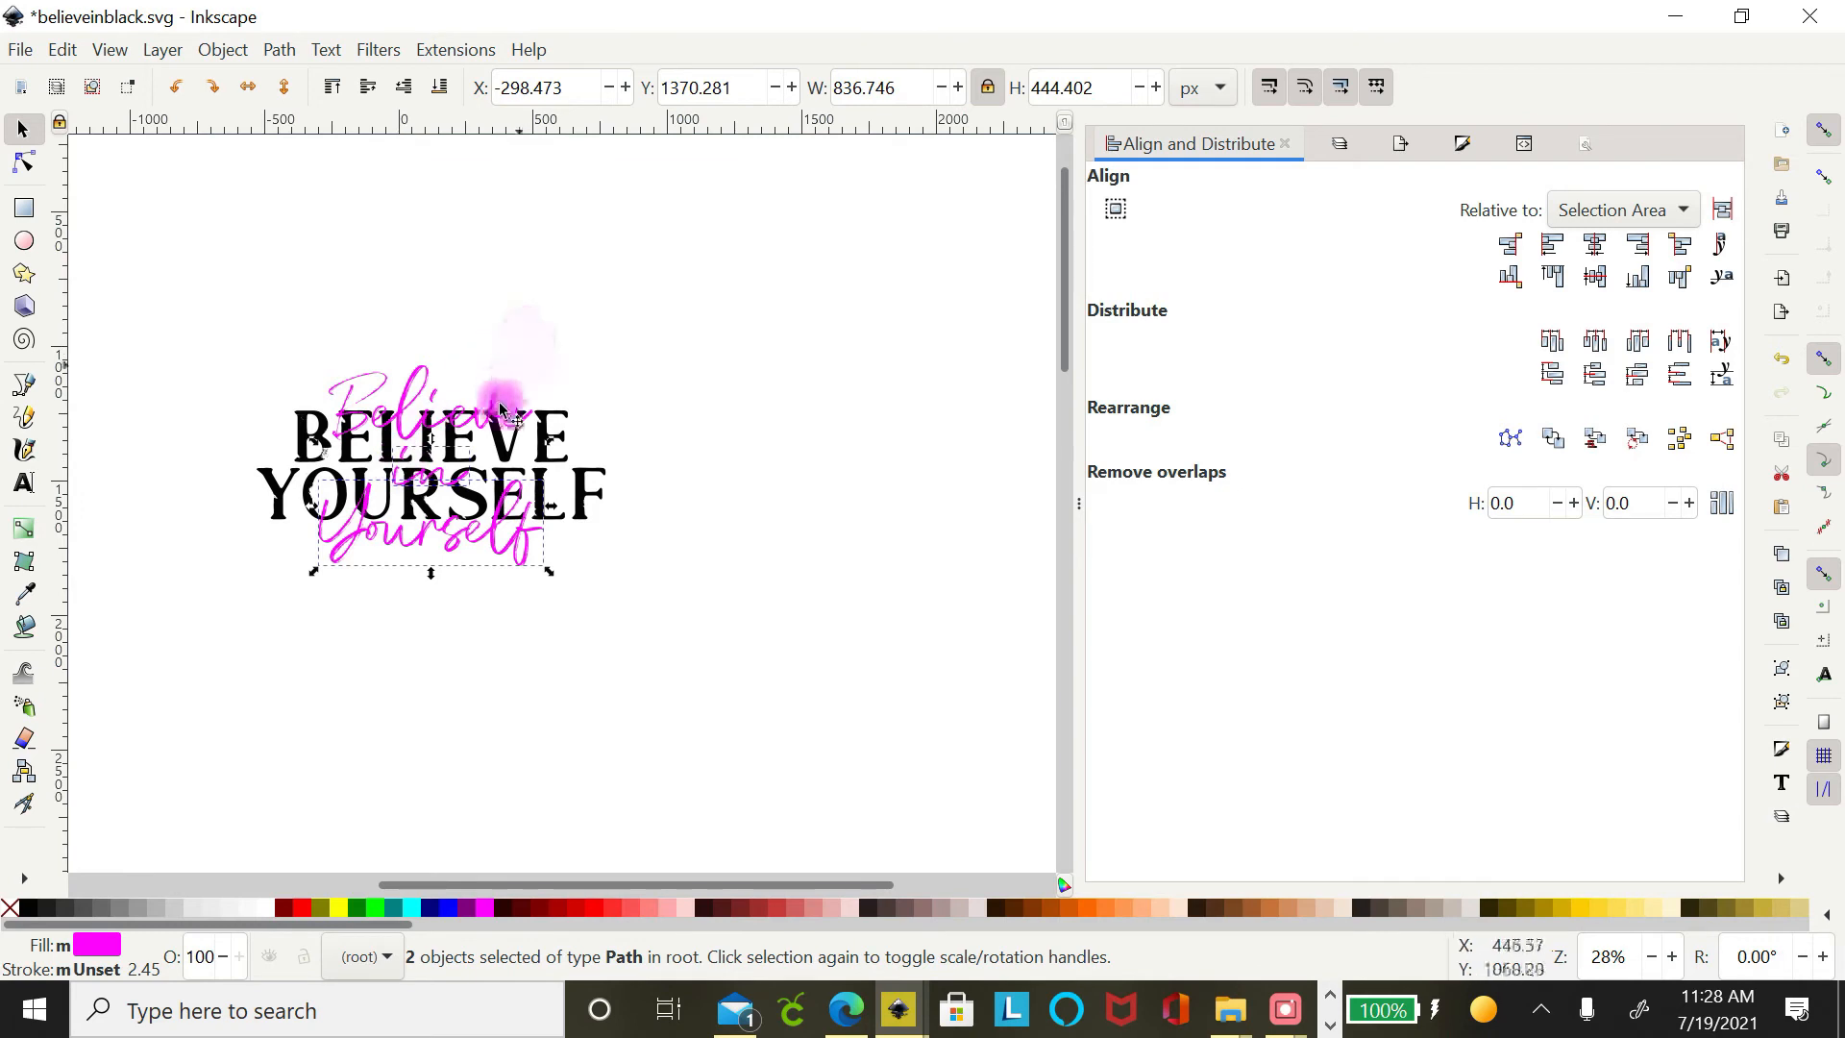
pyautogui.keyDown('shift'); pyautogui.click(360, 385); pyautogui.keyUp('shift')
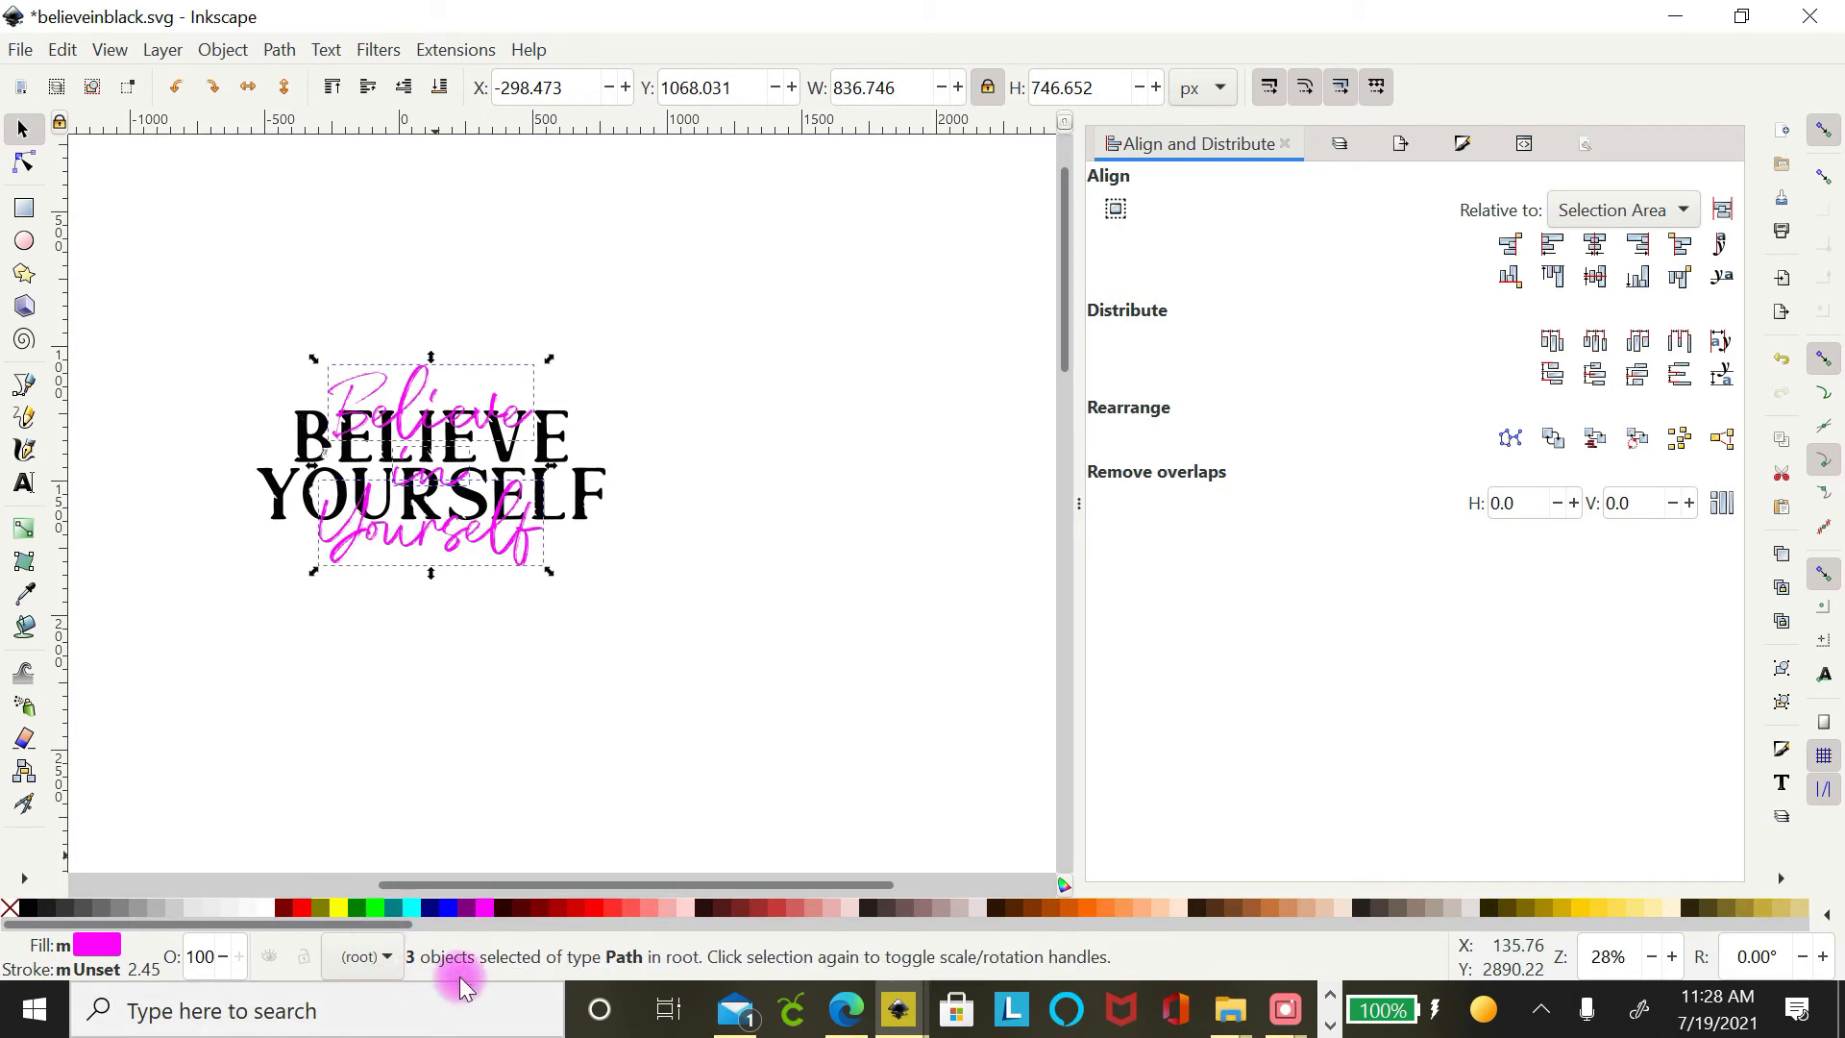
pyautogui.click(274, 50)
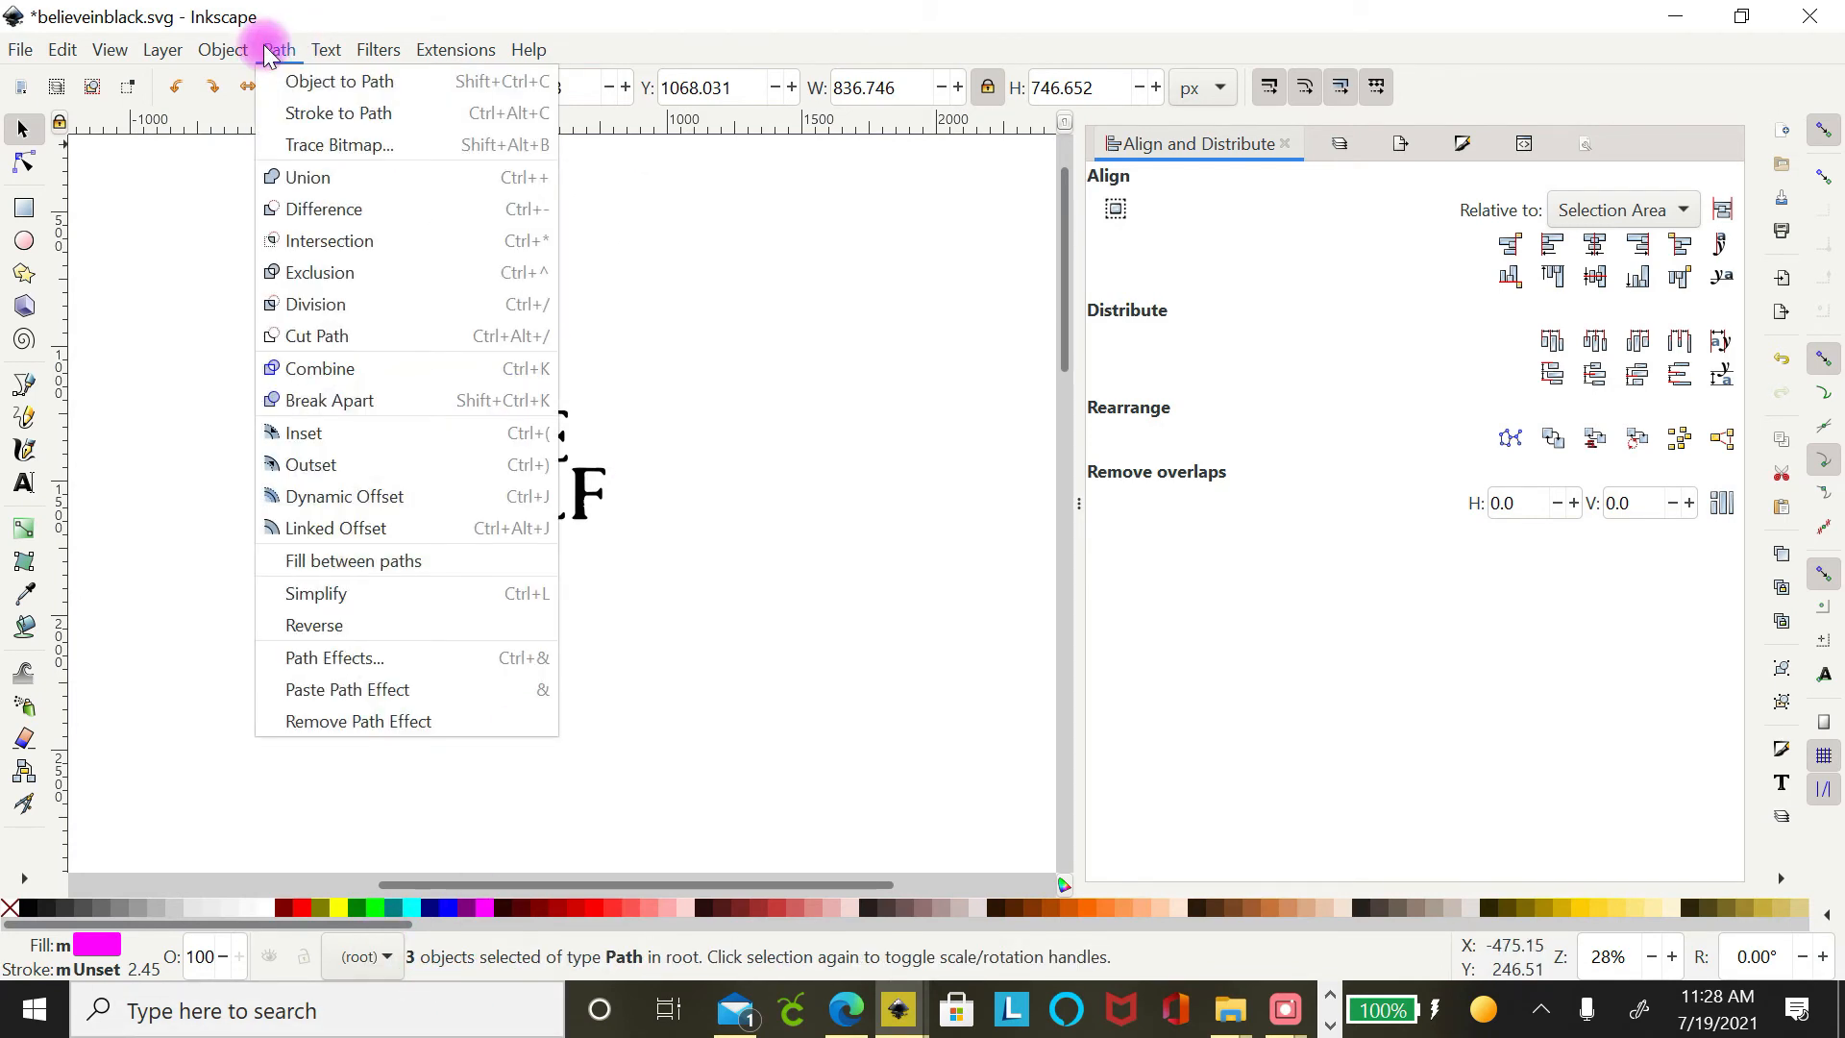
pyautogui.click(328, 182)
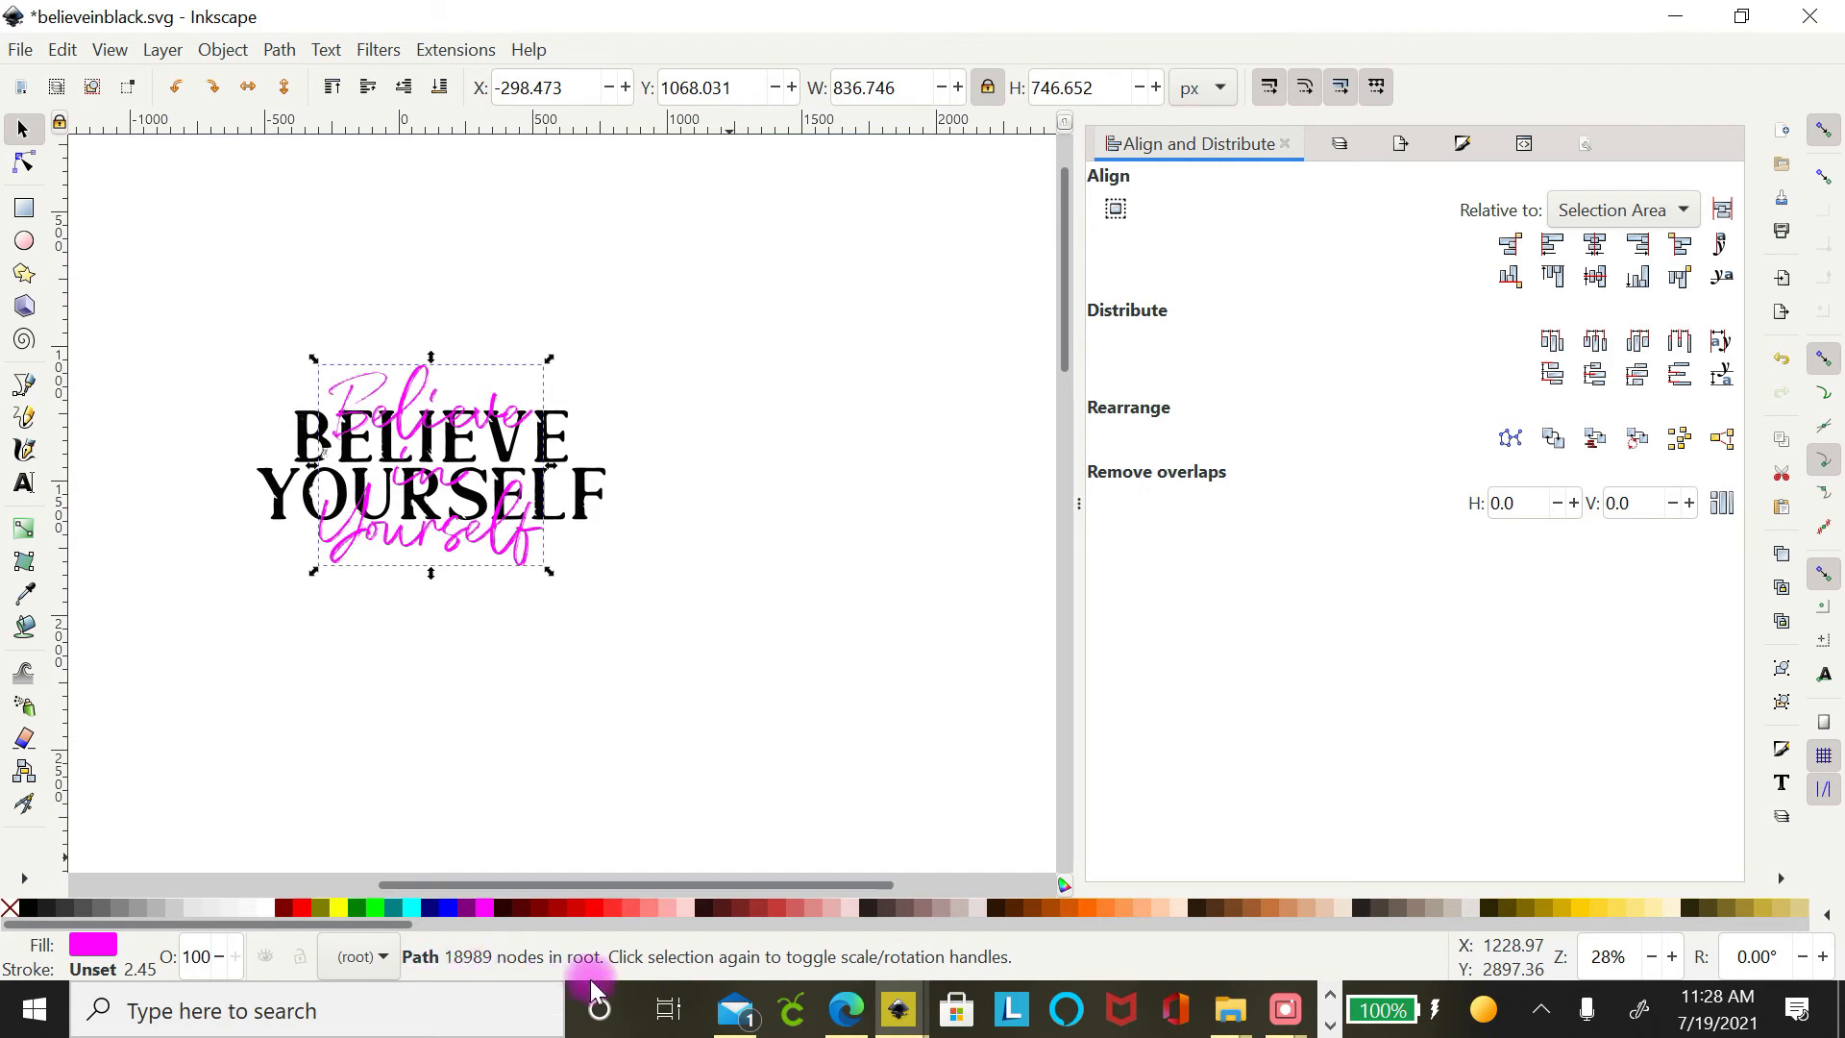
pyautogui.click(834, 435)
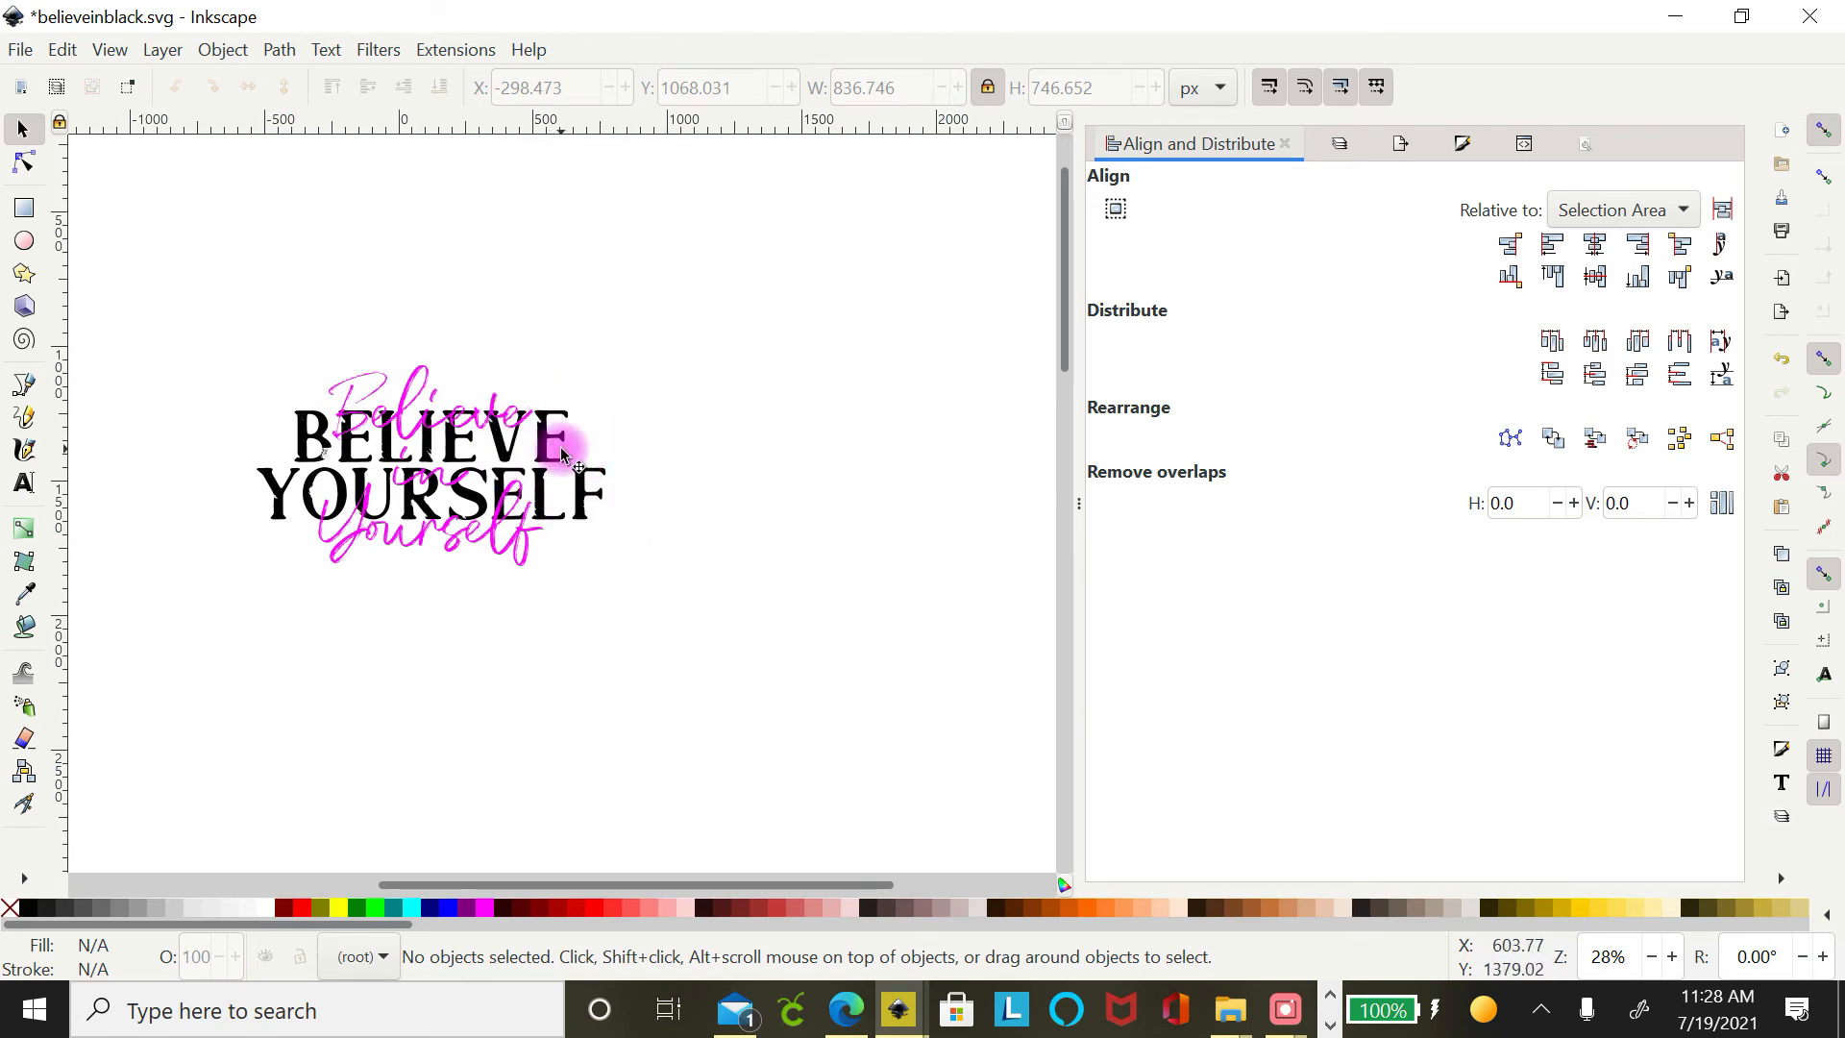
# Merge the black caps word BELIEVE into a single path by converting it to paths, ungrouping it and applying Union.
pyautogui.click(561, 446)
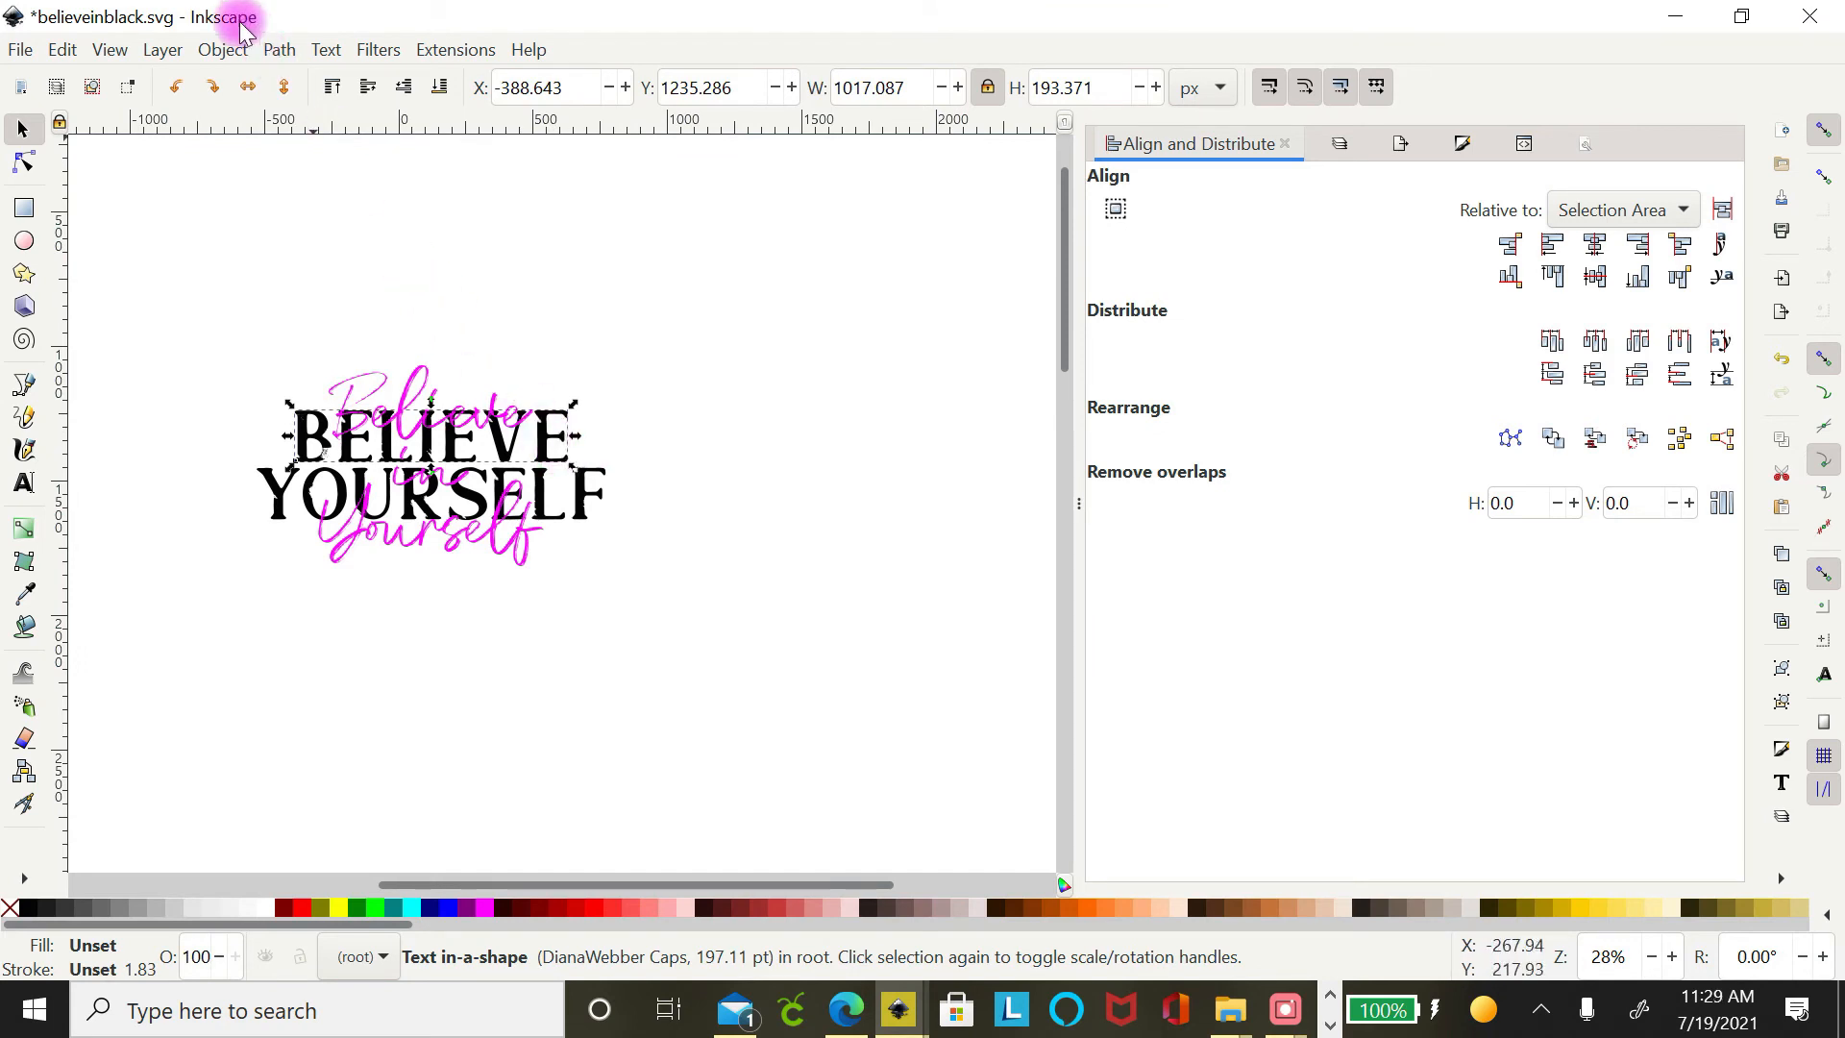
pyautogui.click(280, 53)
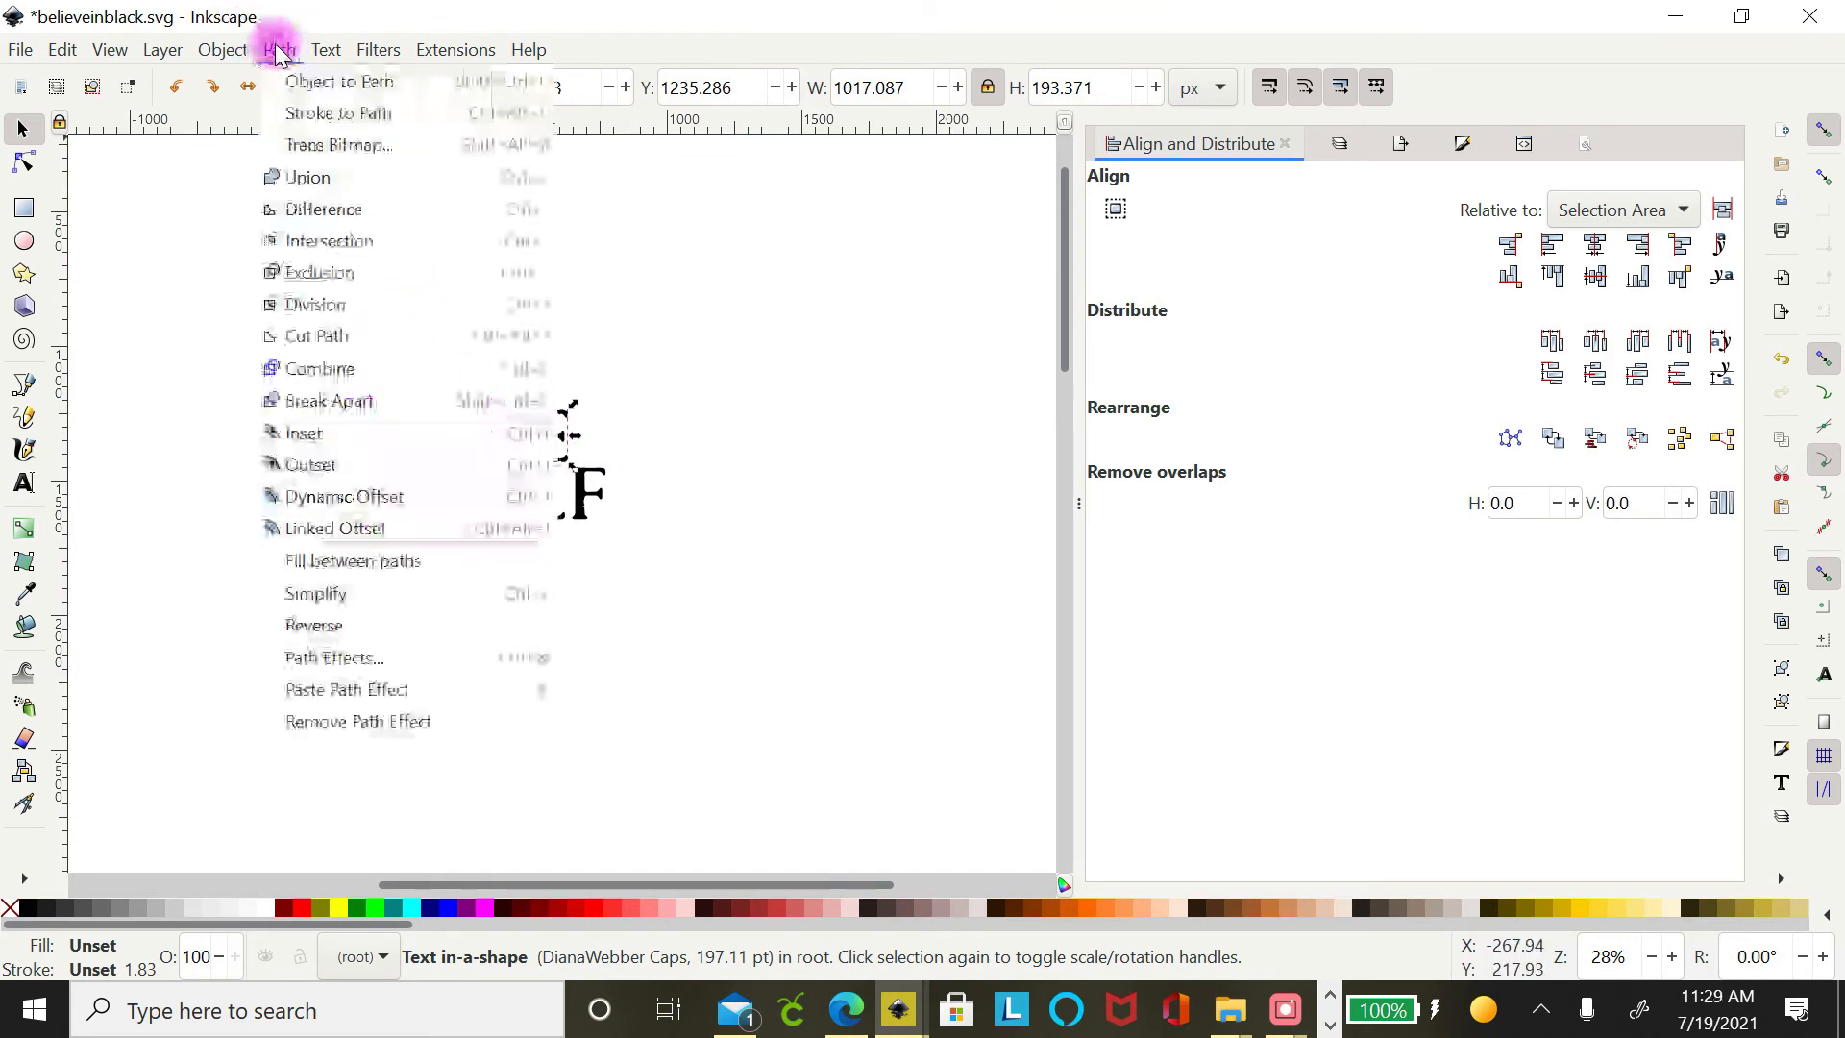
pyautogui.click(327, 93)
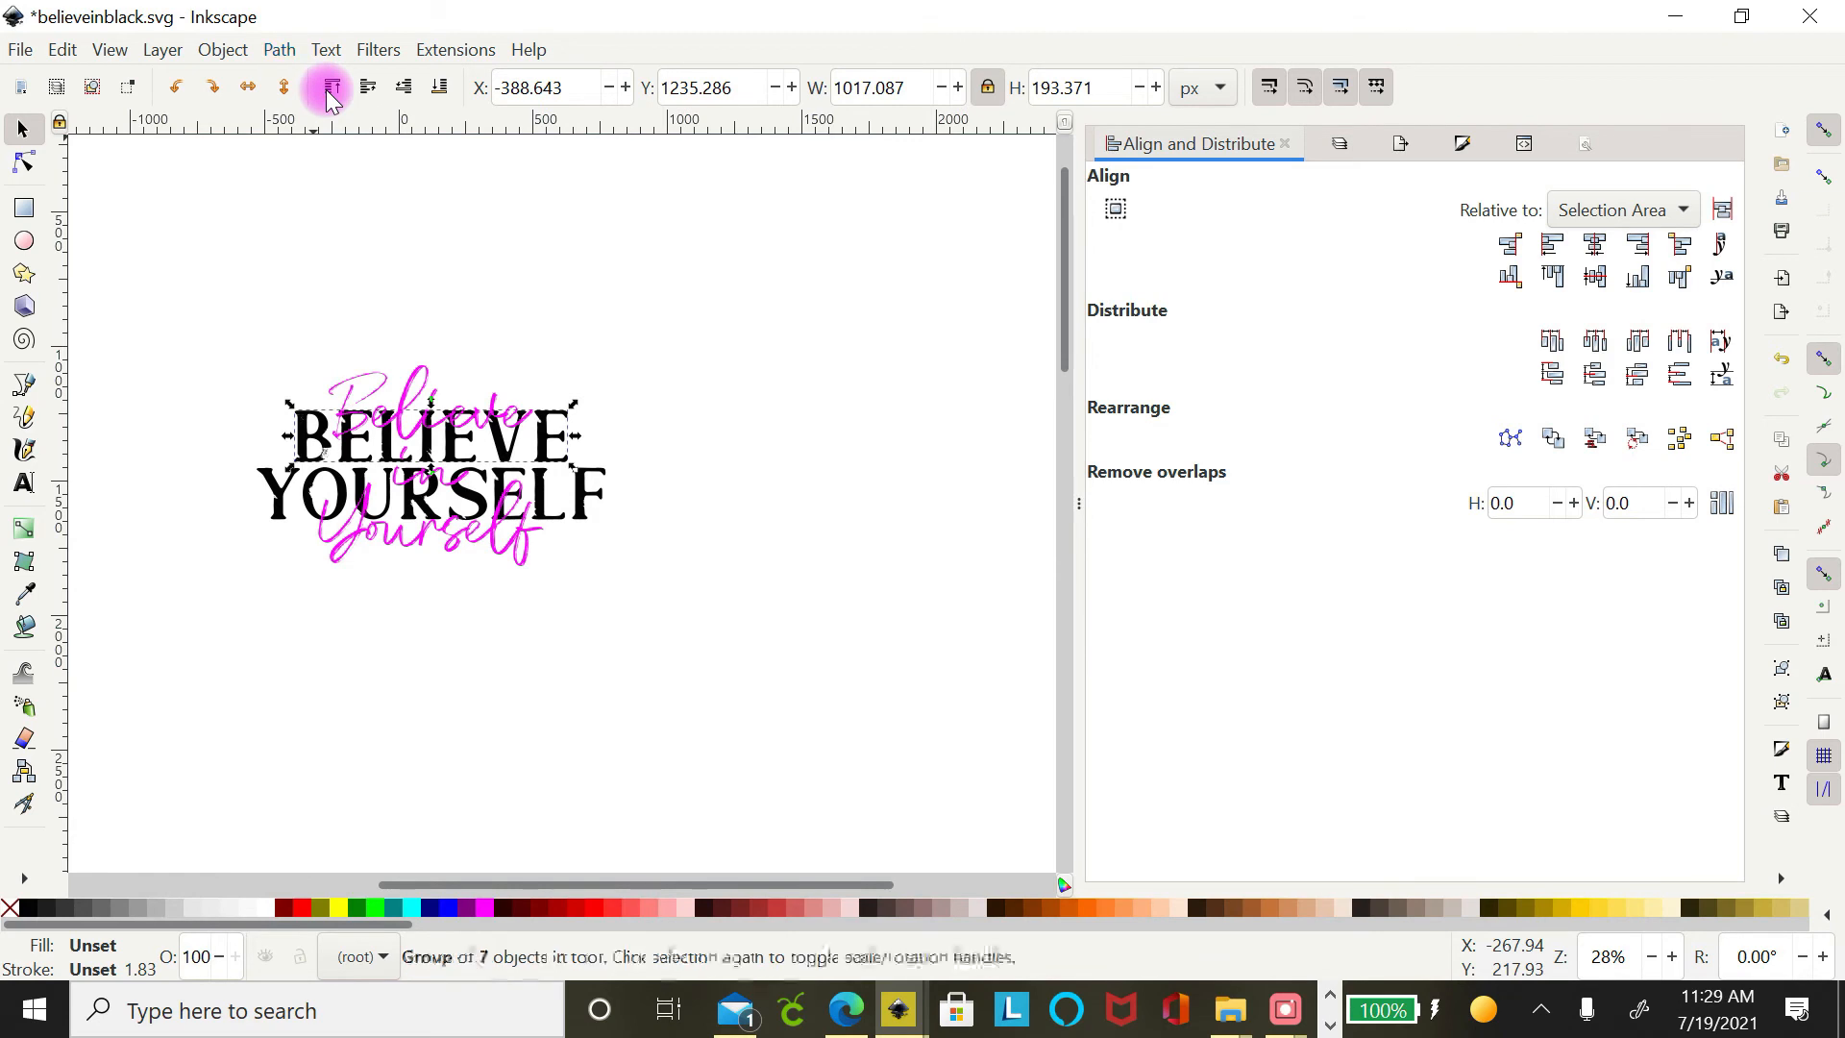
pyautogui.click(217, 51)
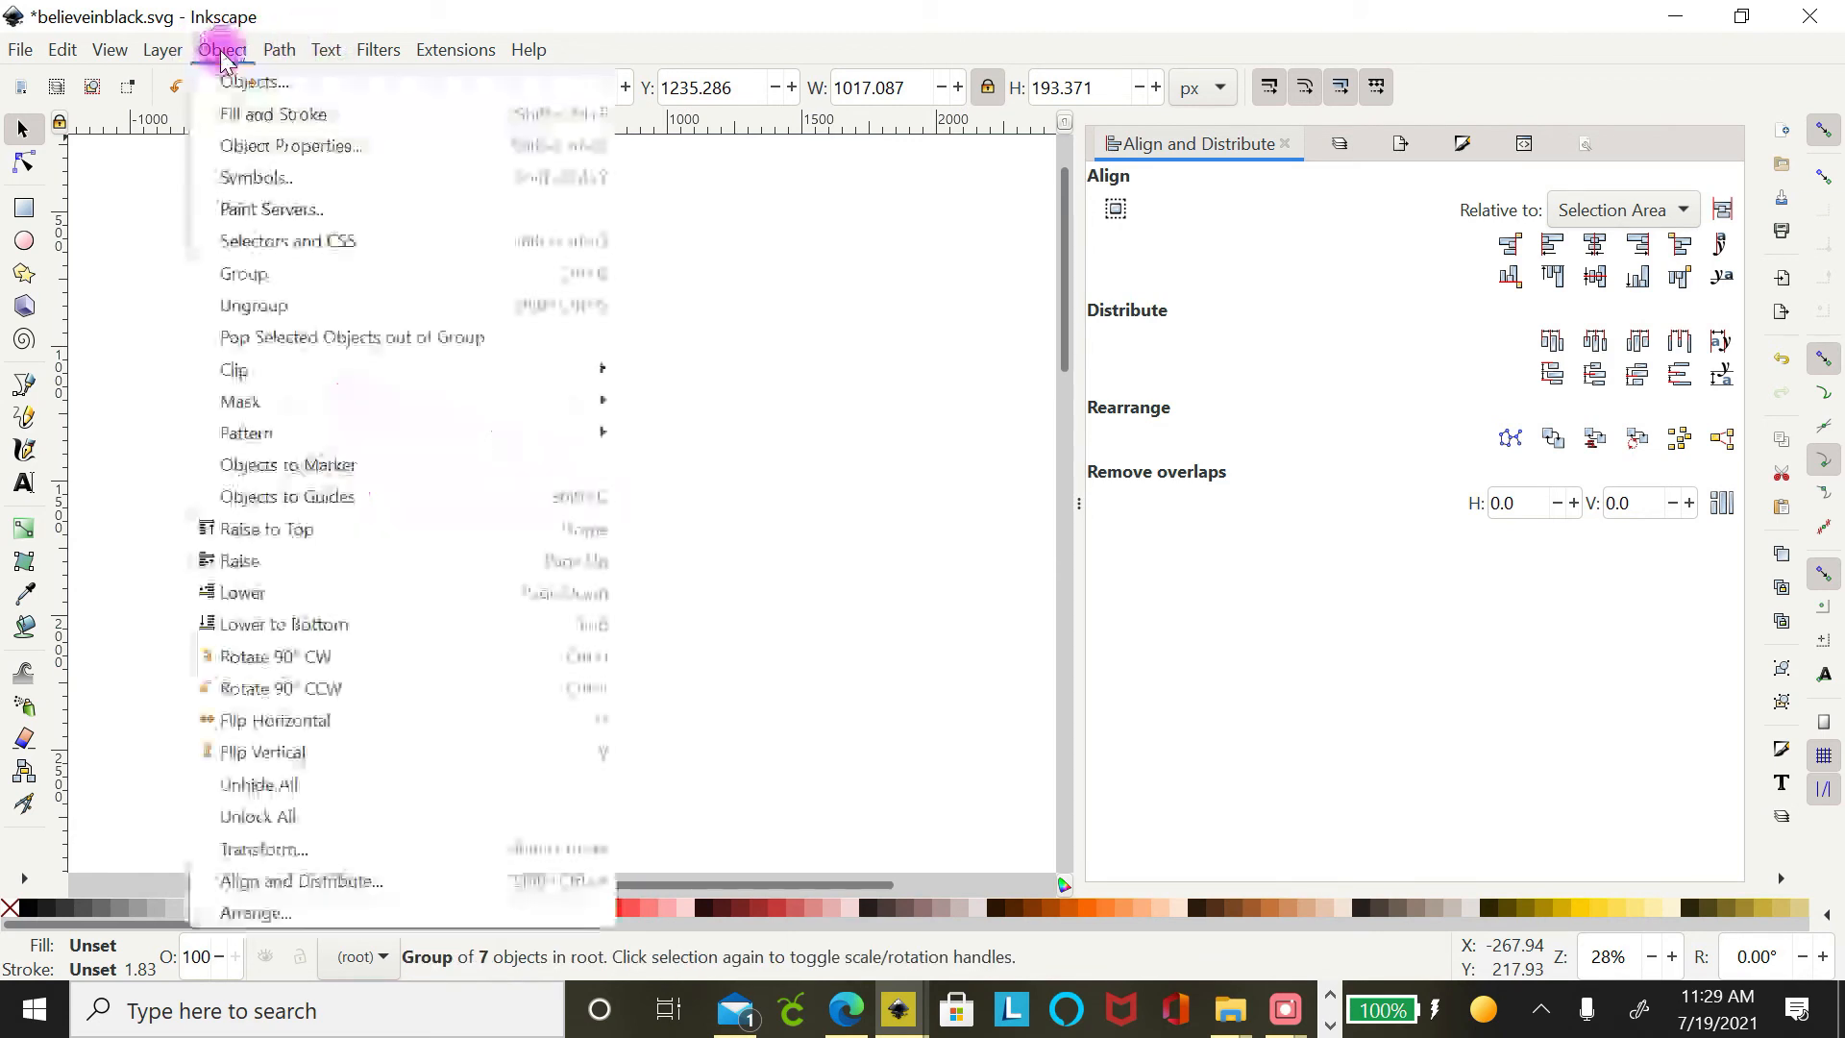
pyautogui.click(351, 307)
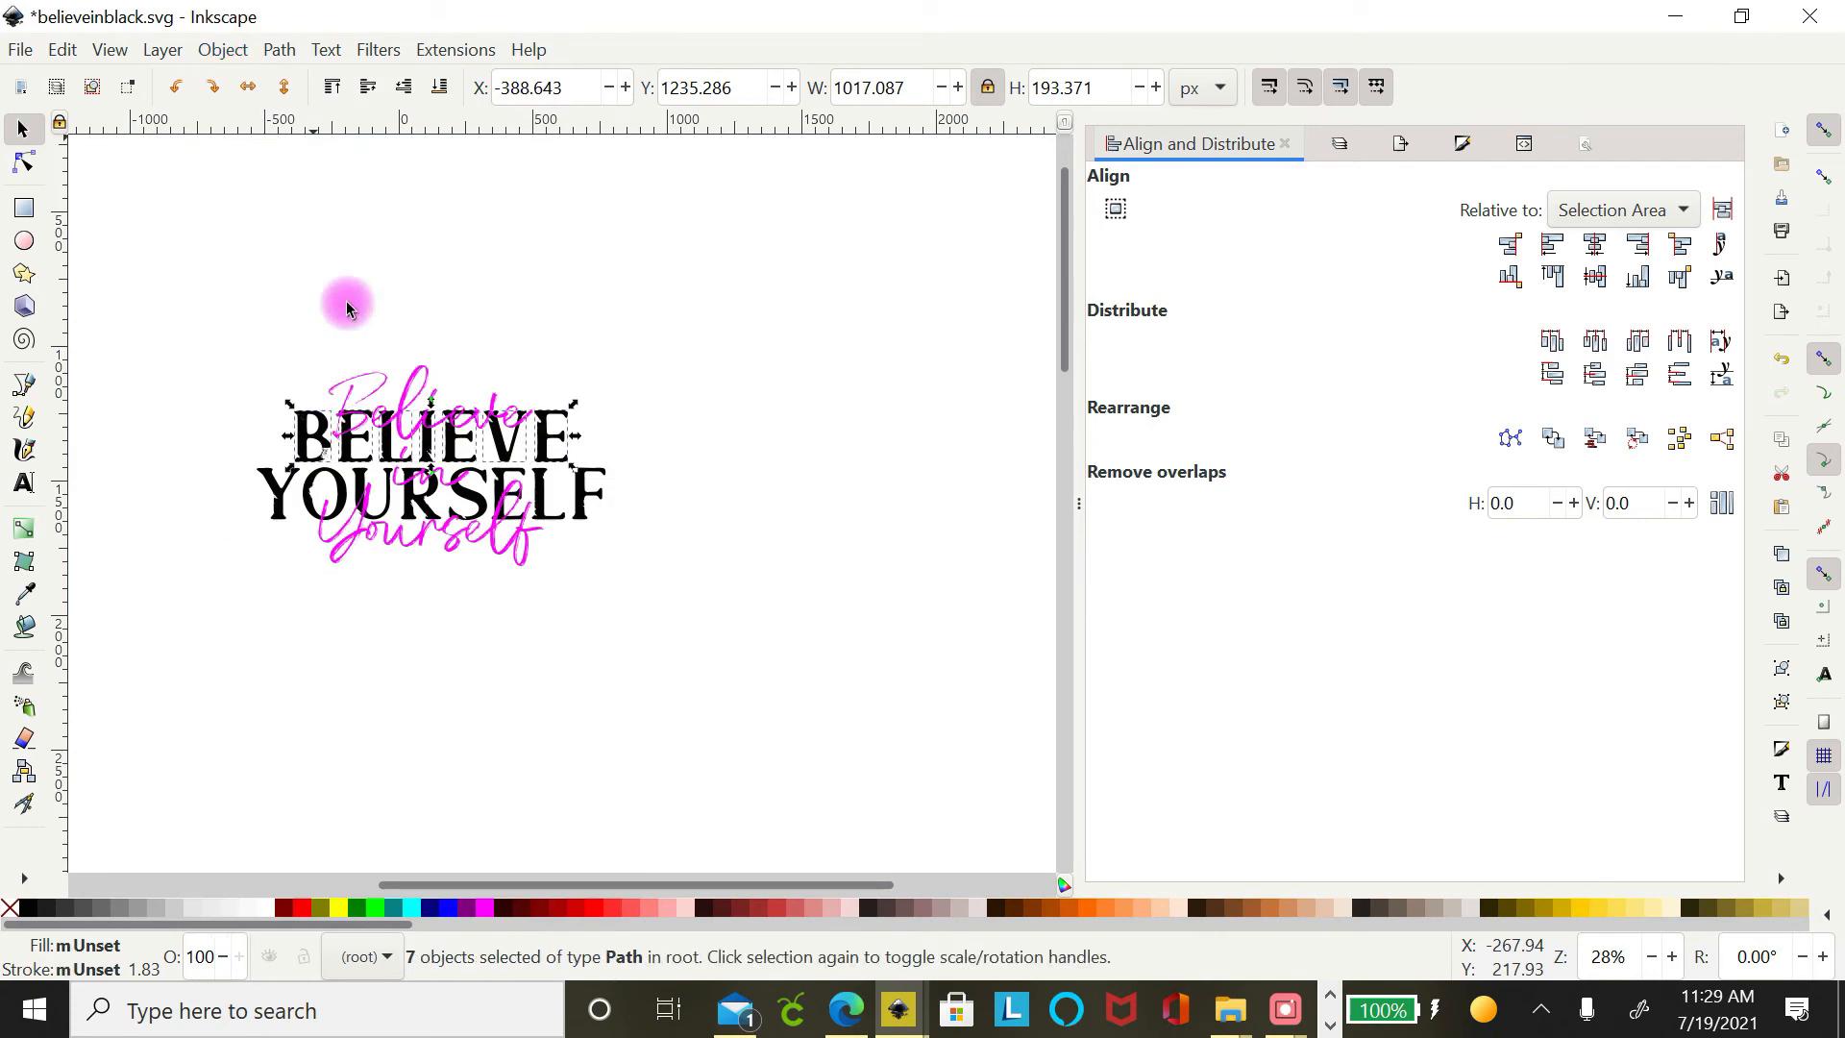
pyautogui.click(276, 54)
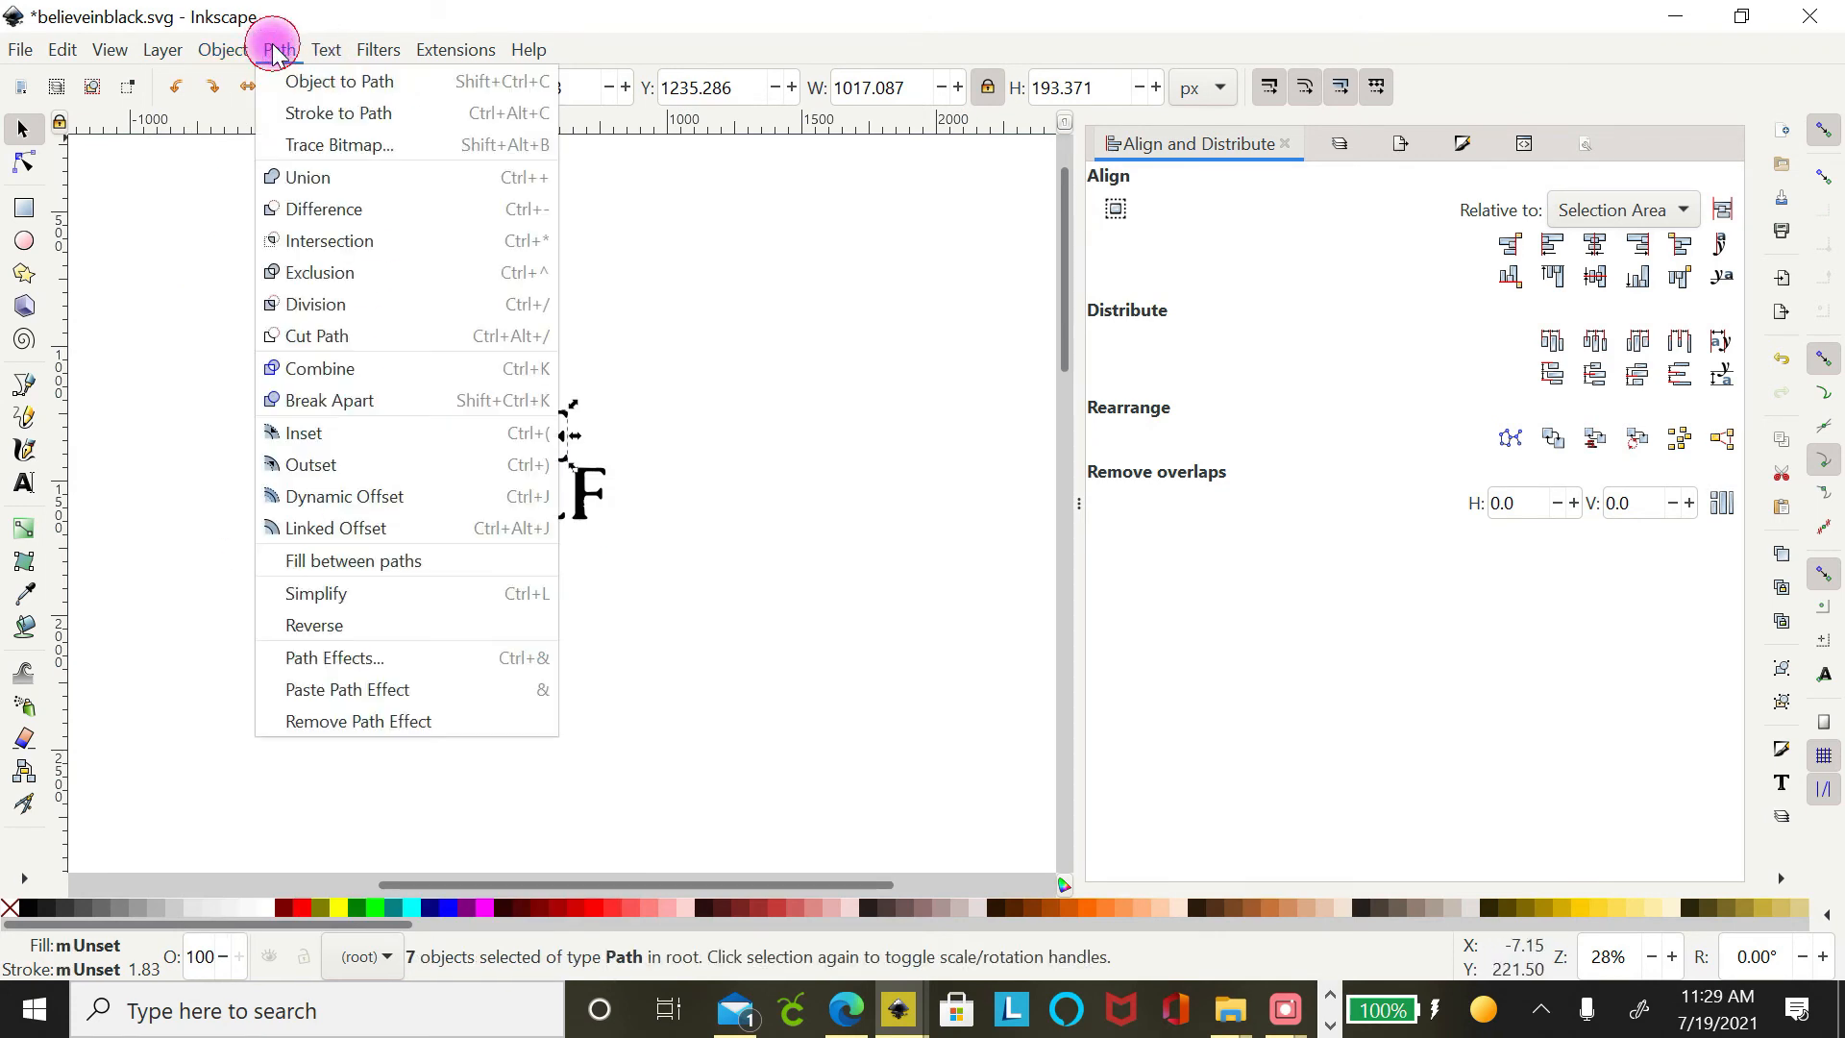
pyautogui.click(363, 180)
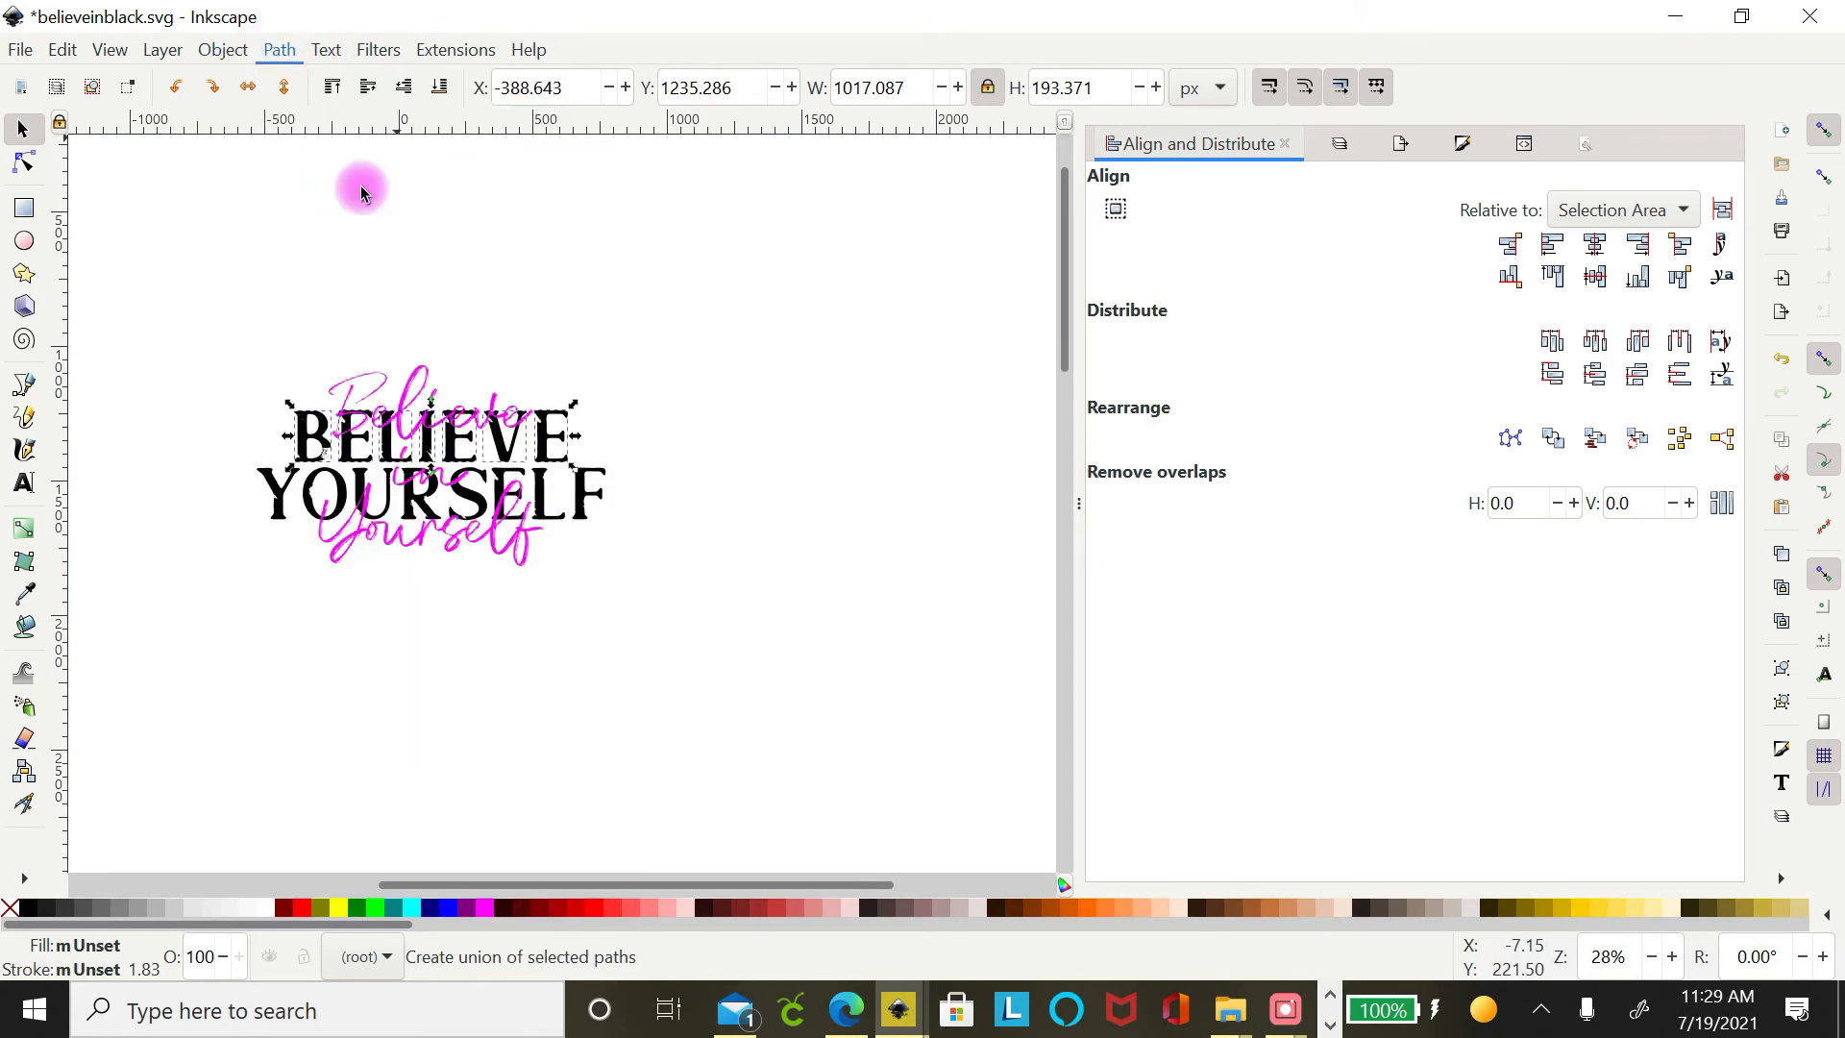
# Merge the black caps word YOURSELF into a single path with Object to Path, Ungroup and Union.
pyautogui.click(590, 520)
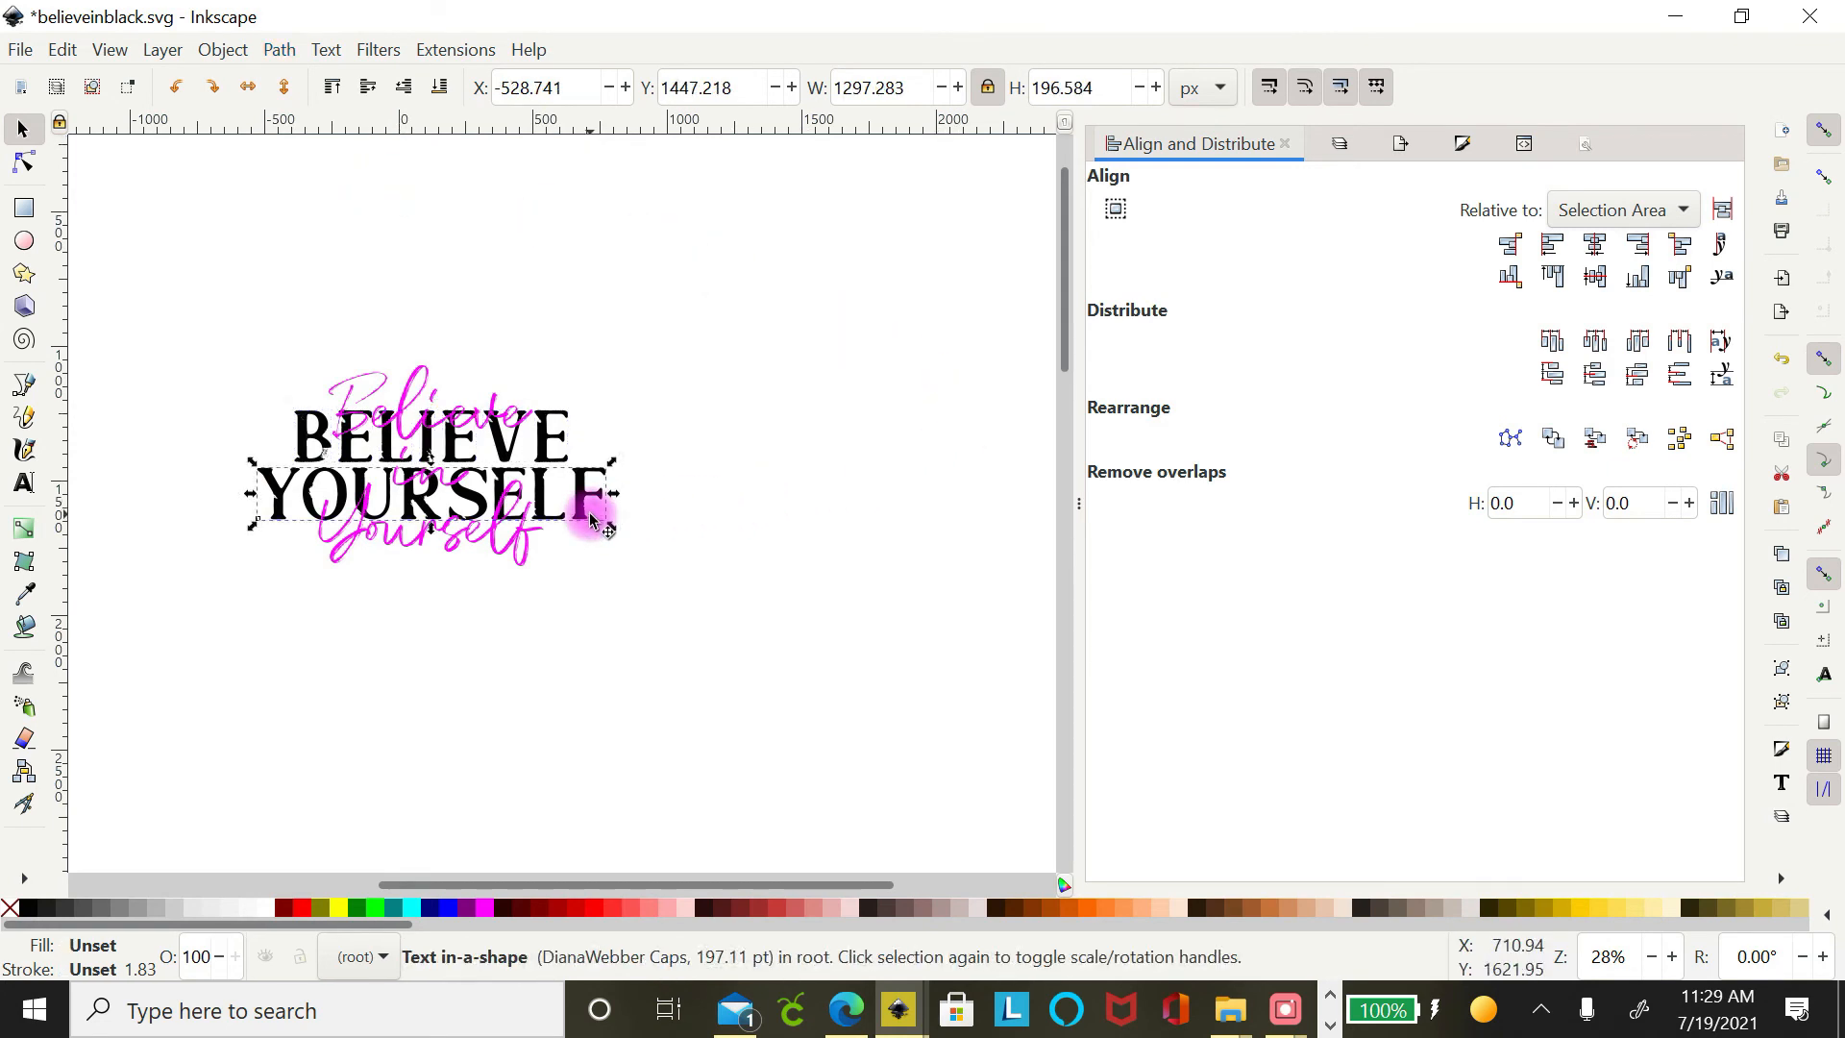
pyautogui.click(276, 53)
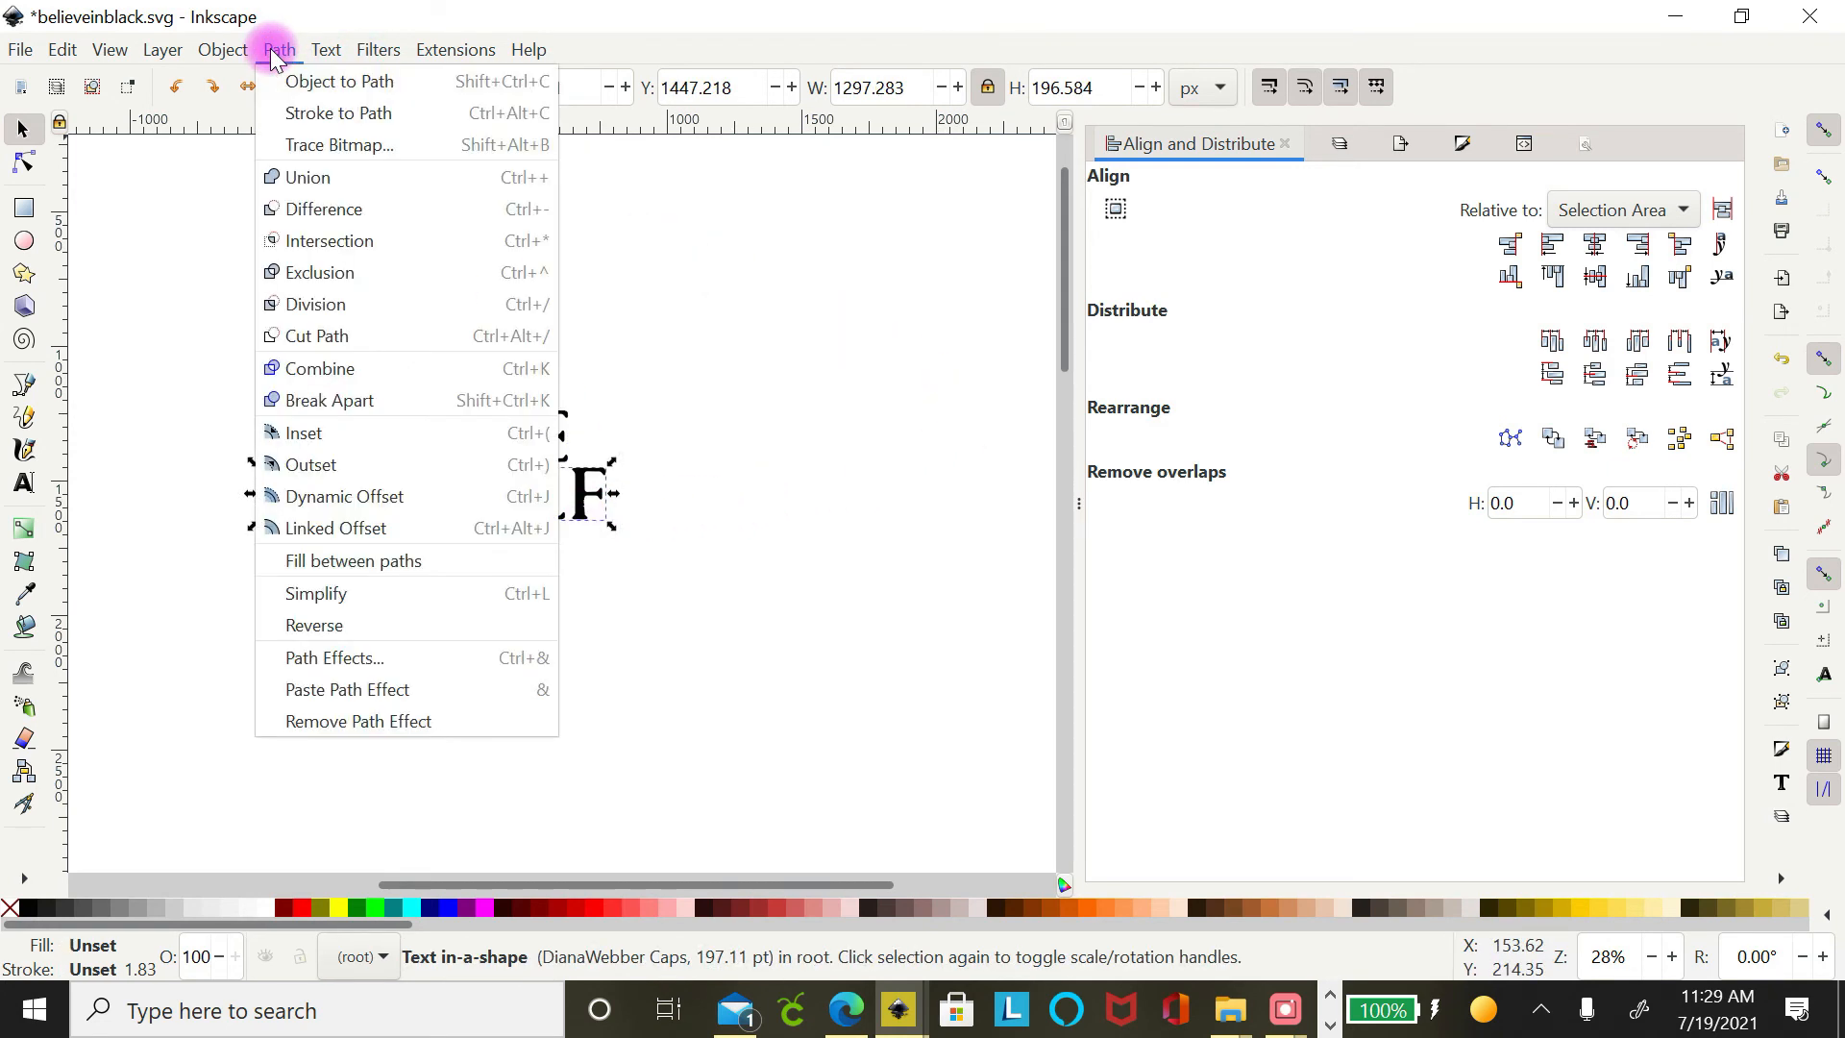
pyautogui.click(359, 81)
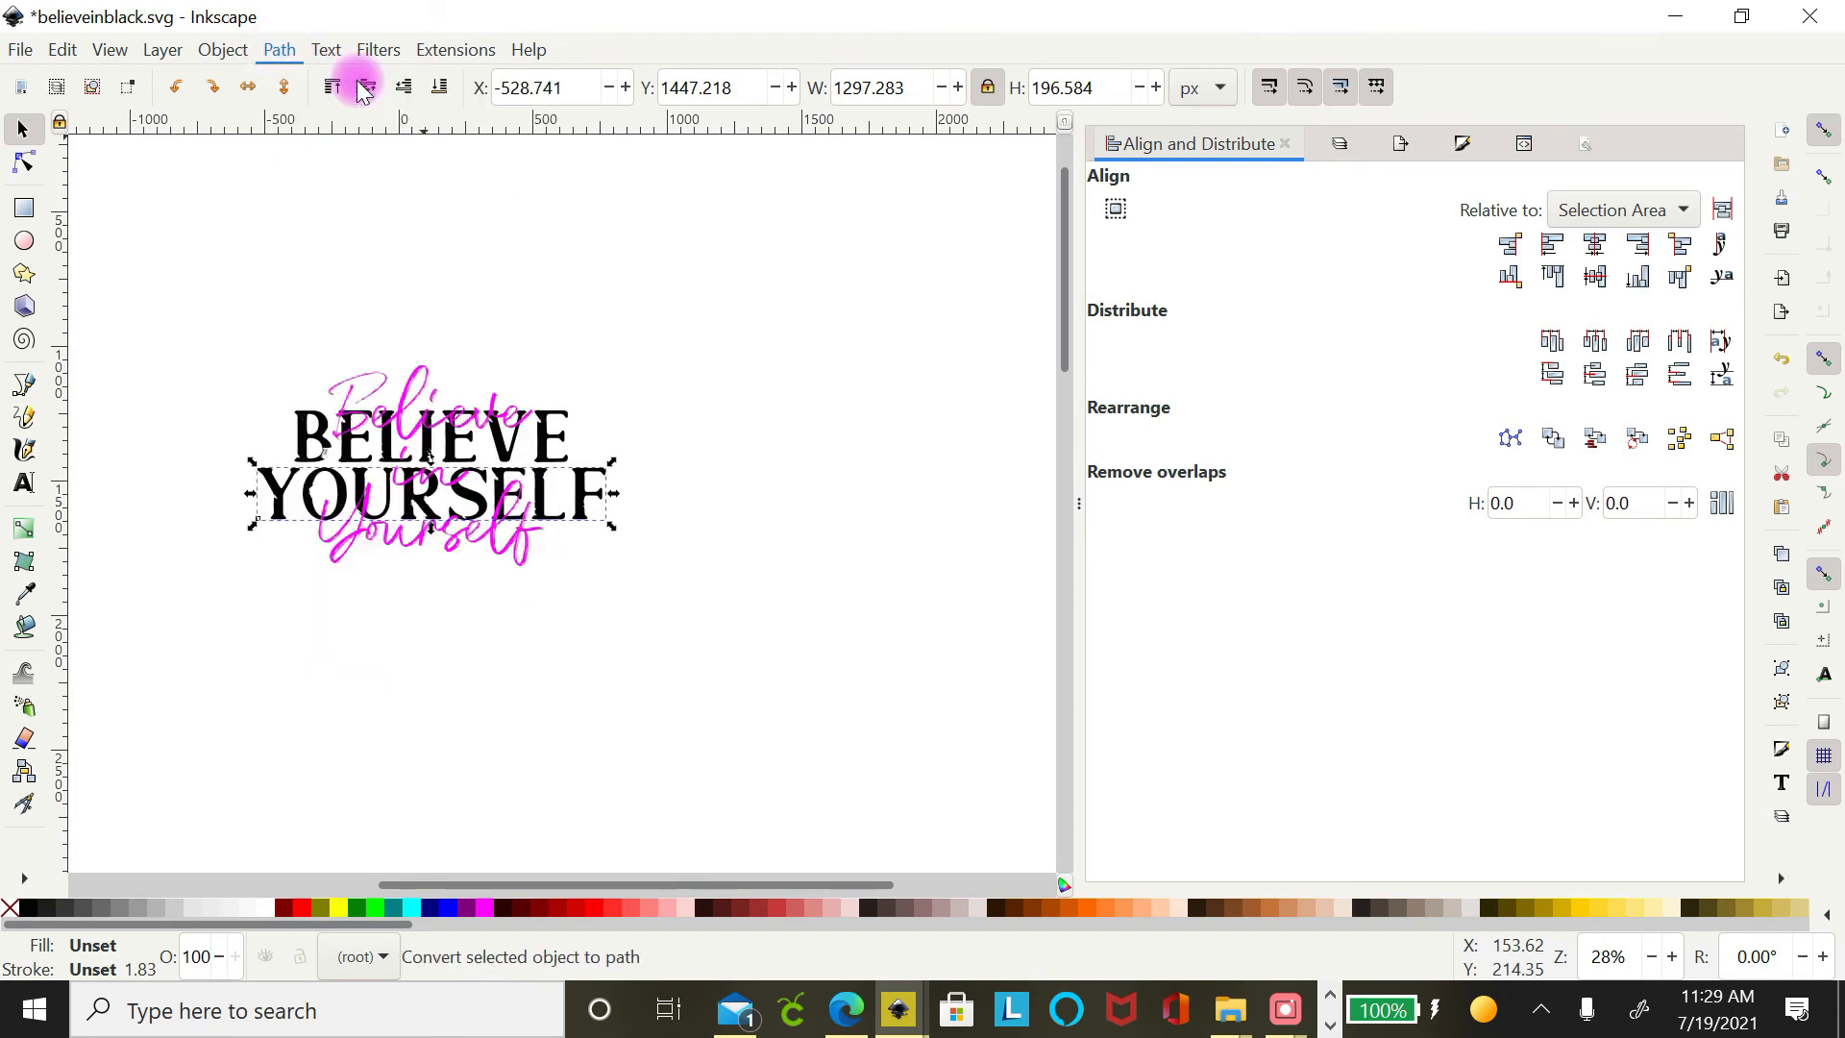
pyautogui.click(223, 49)
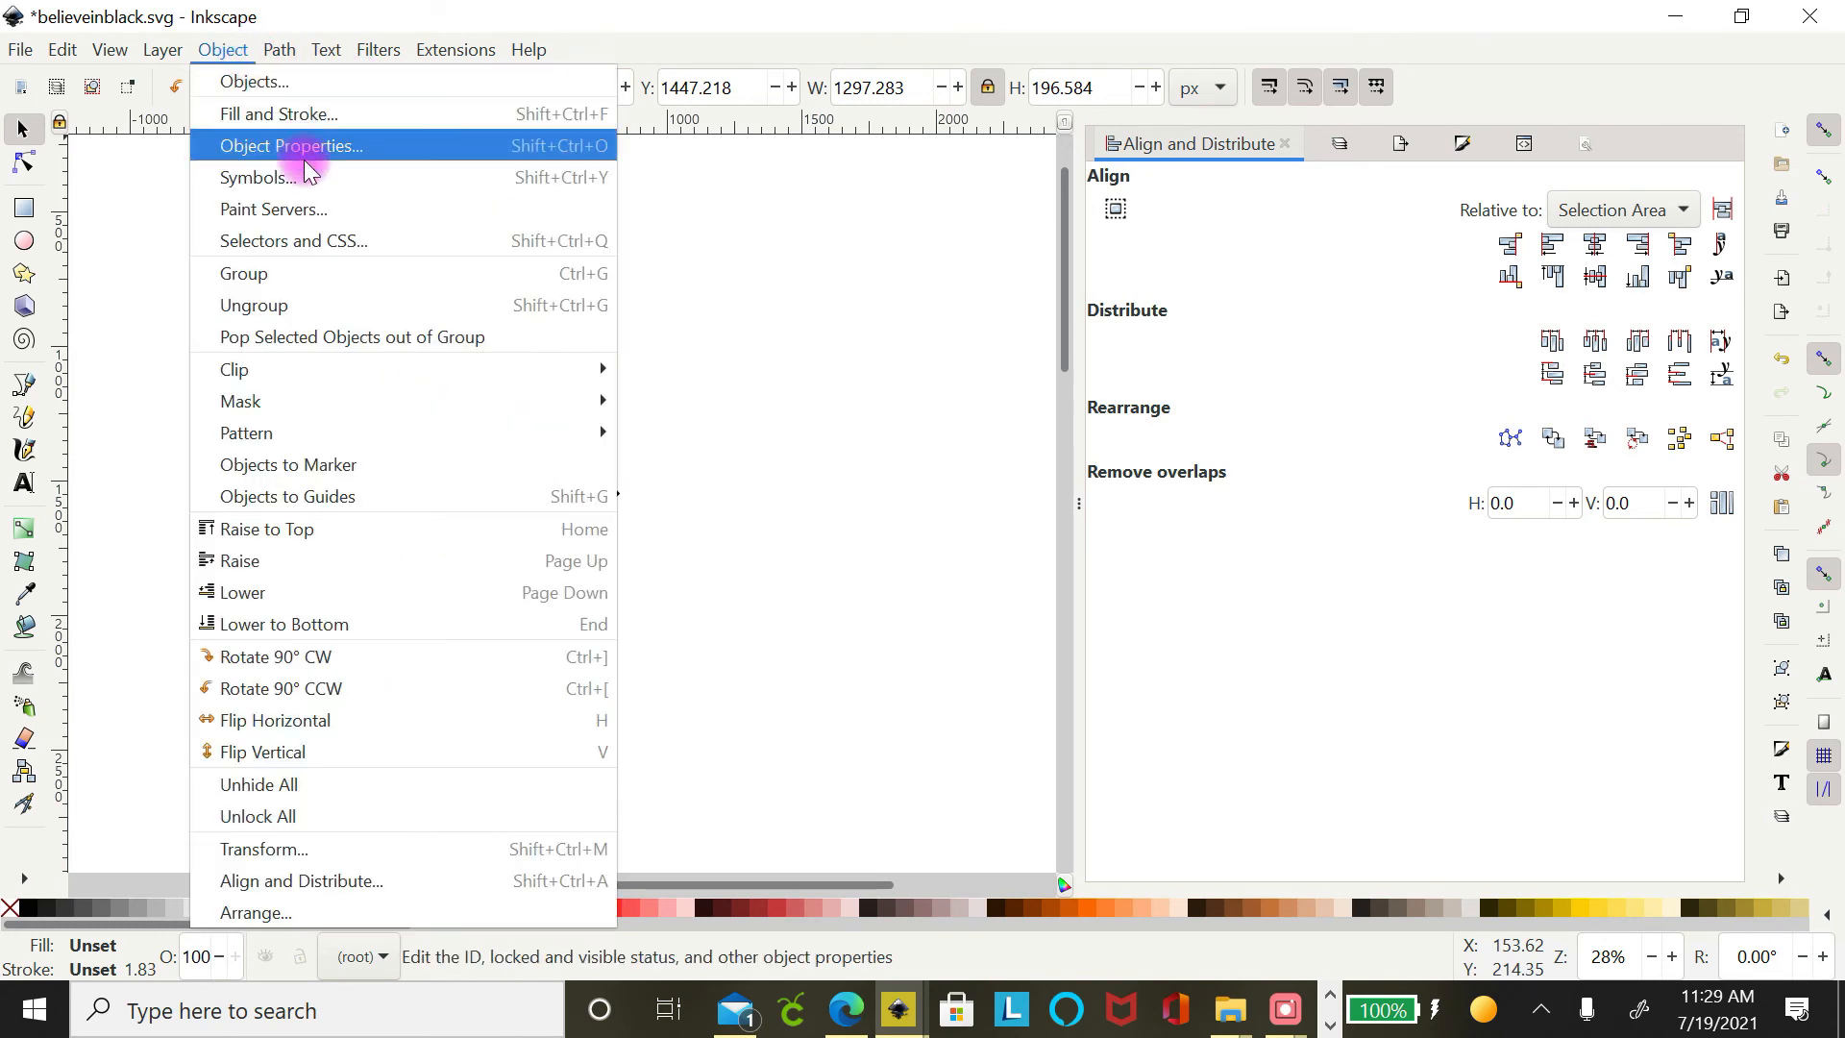
pyautogui.click(342, 305)
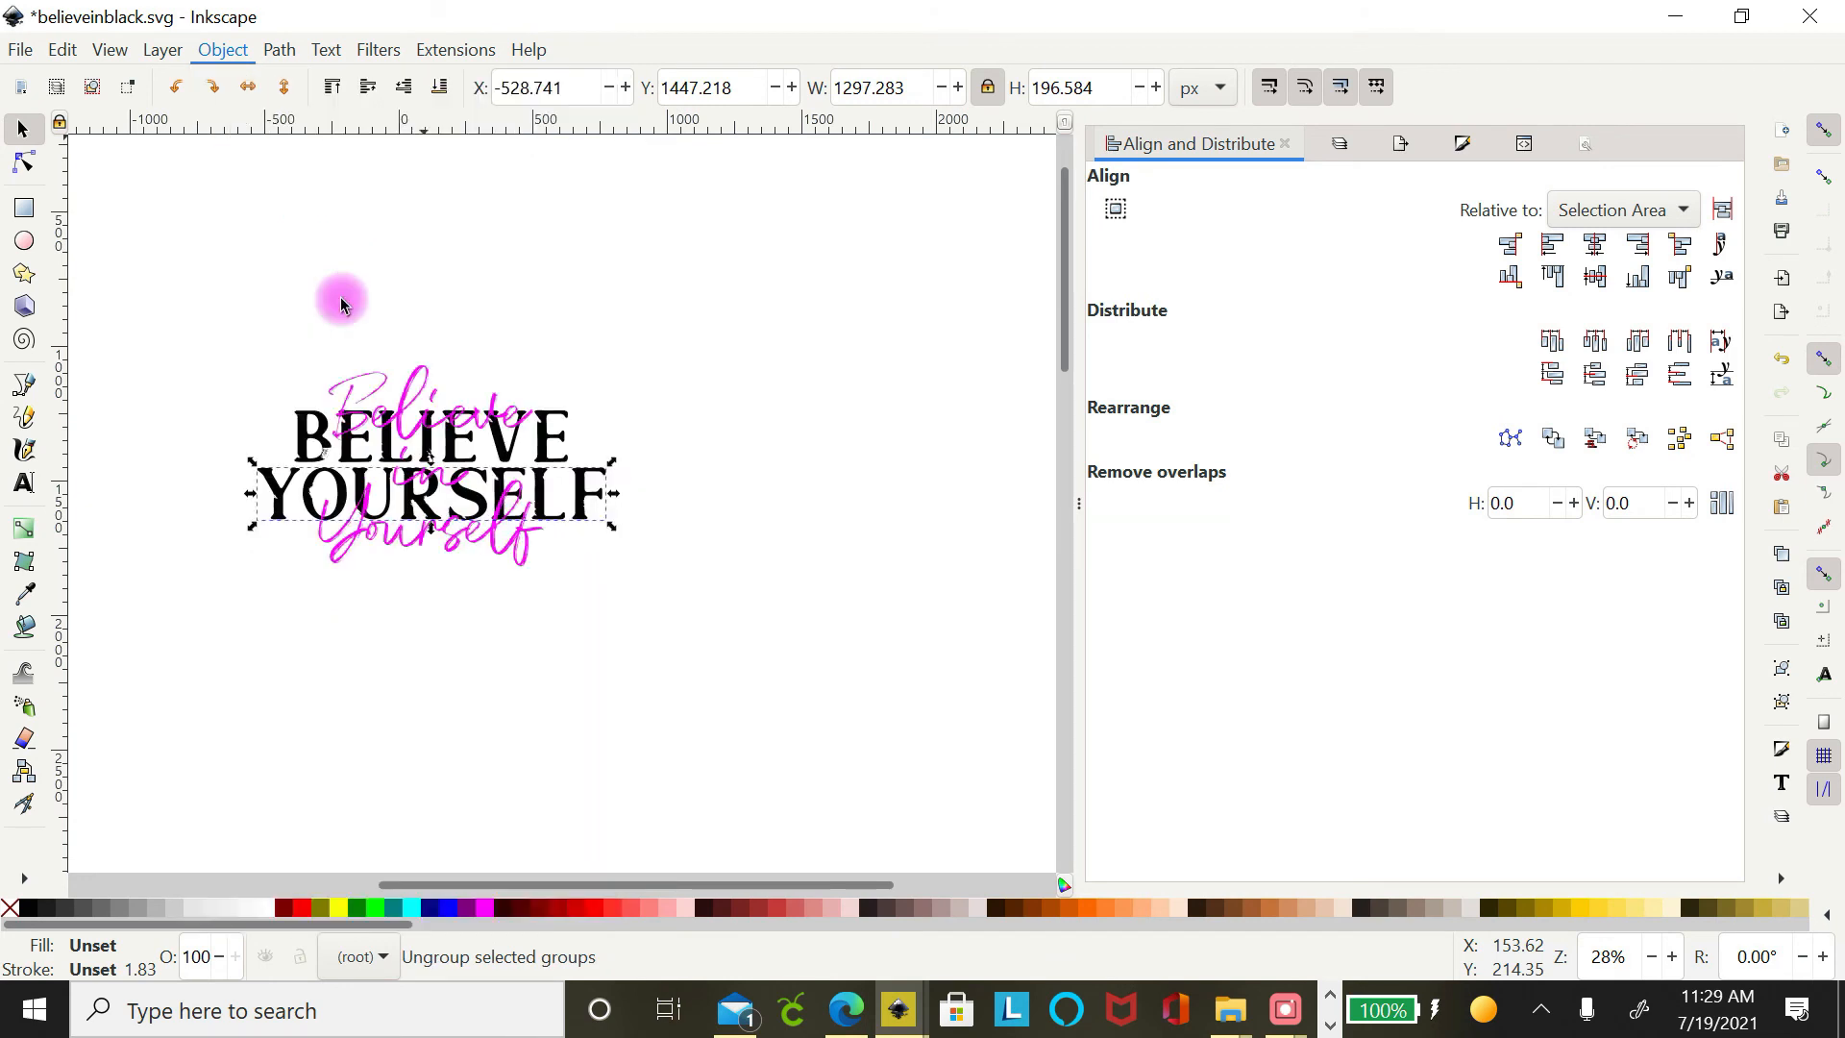
pyautogui.click(281, 50)
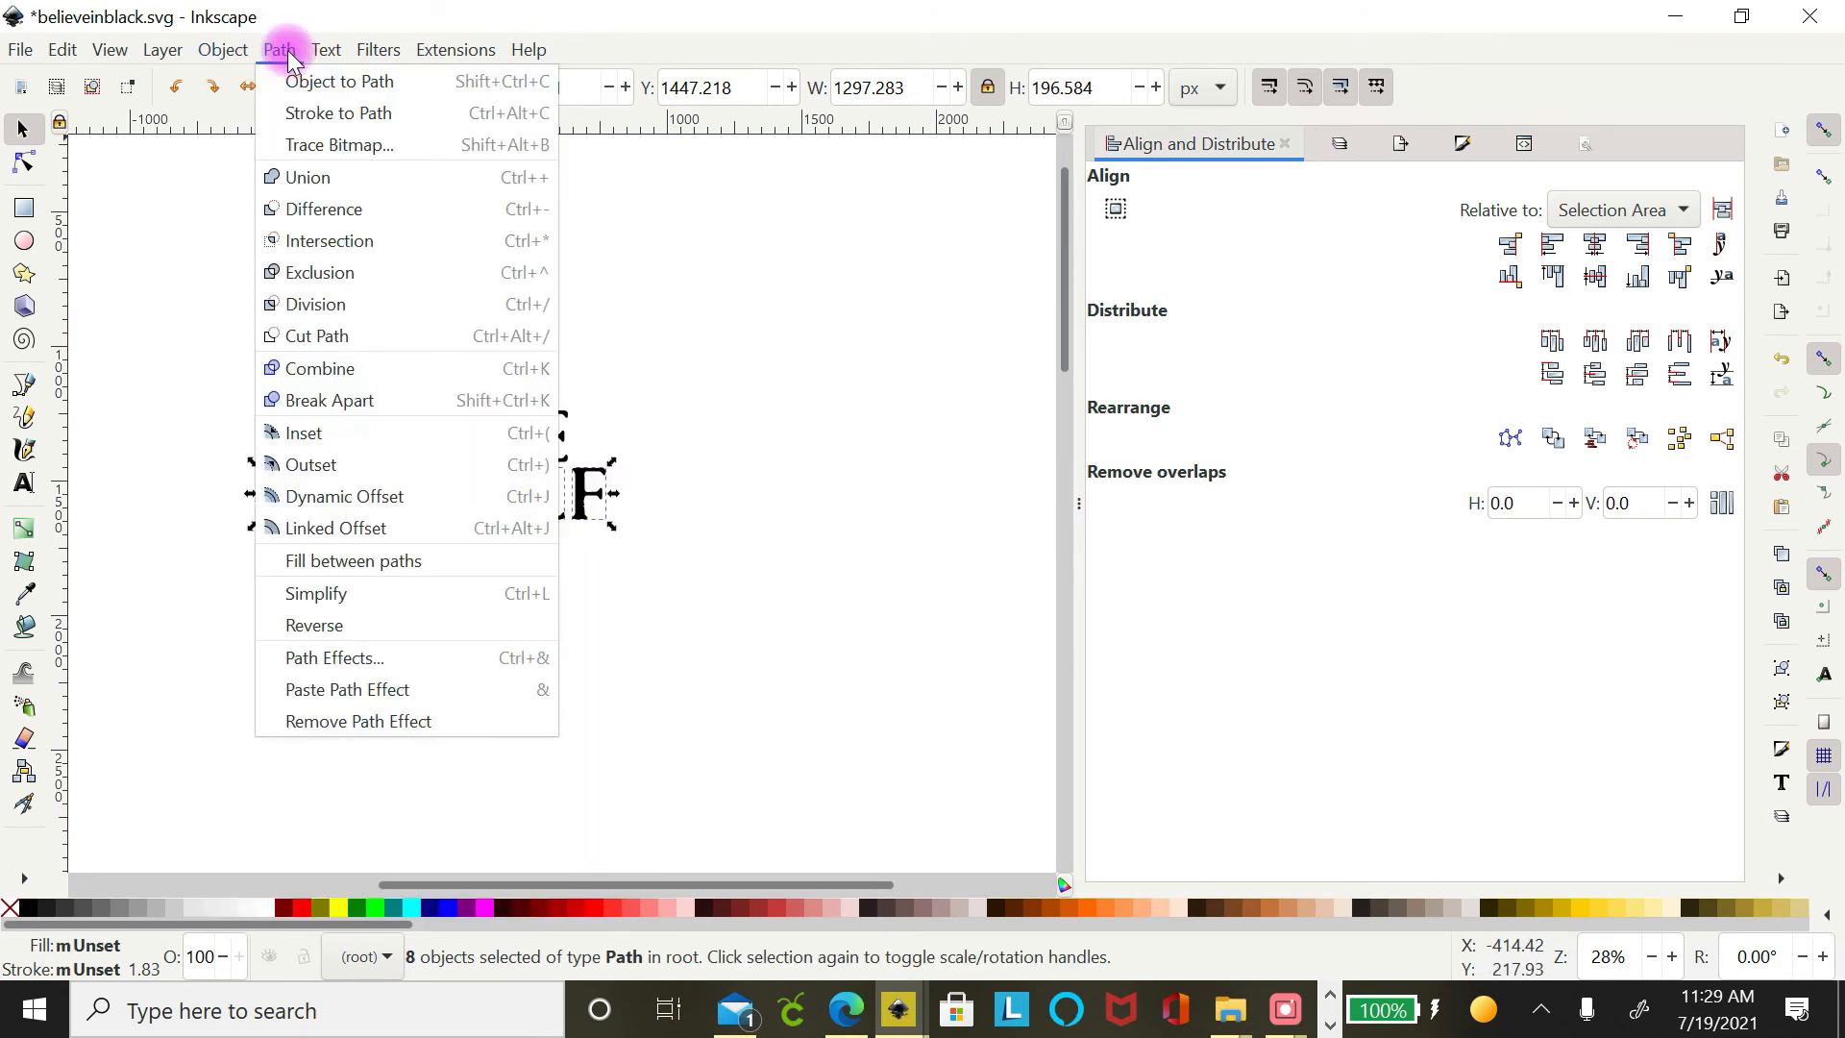
pyautogui.click(354, 179)
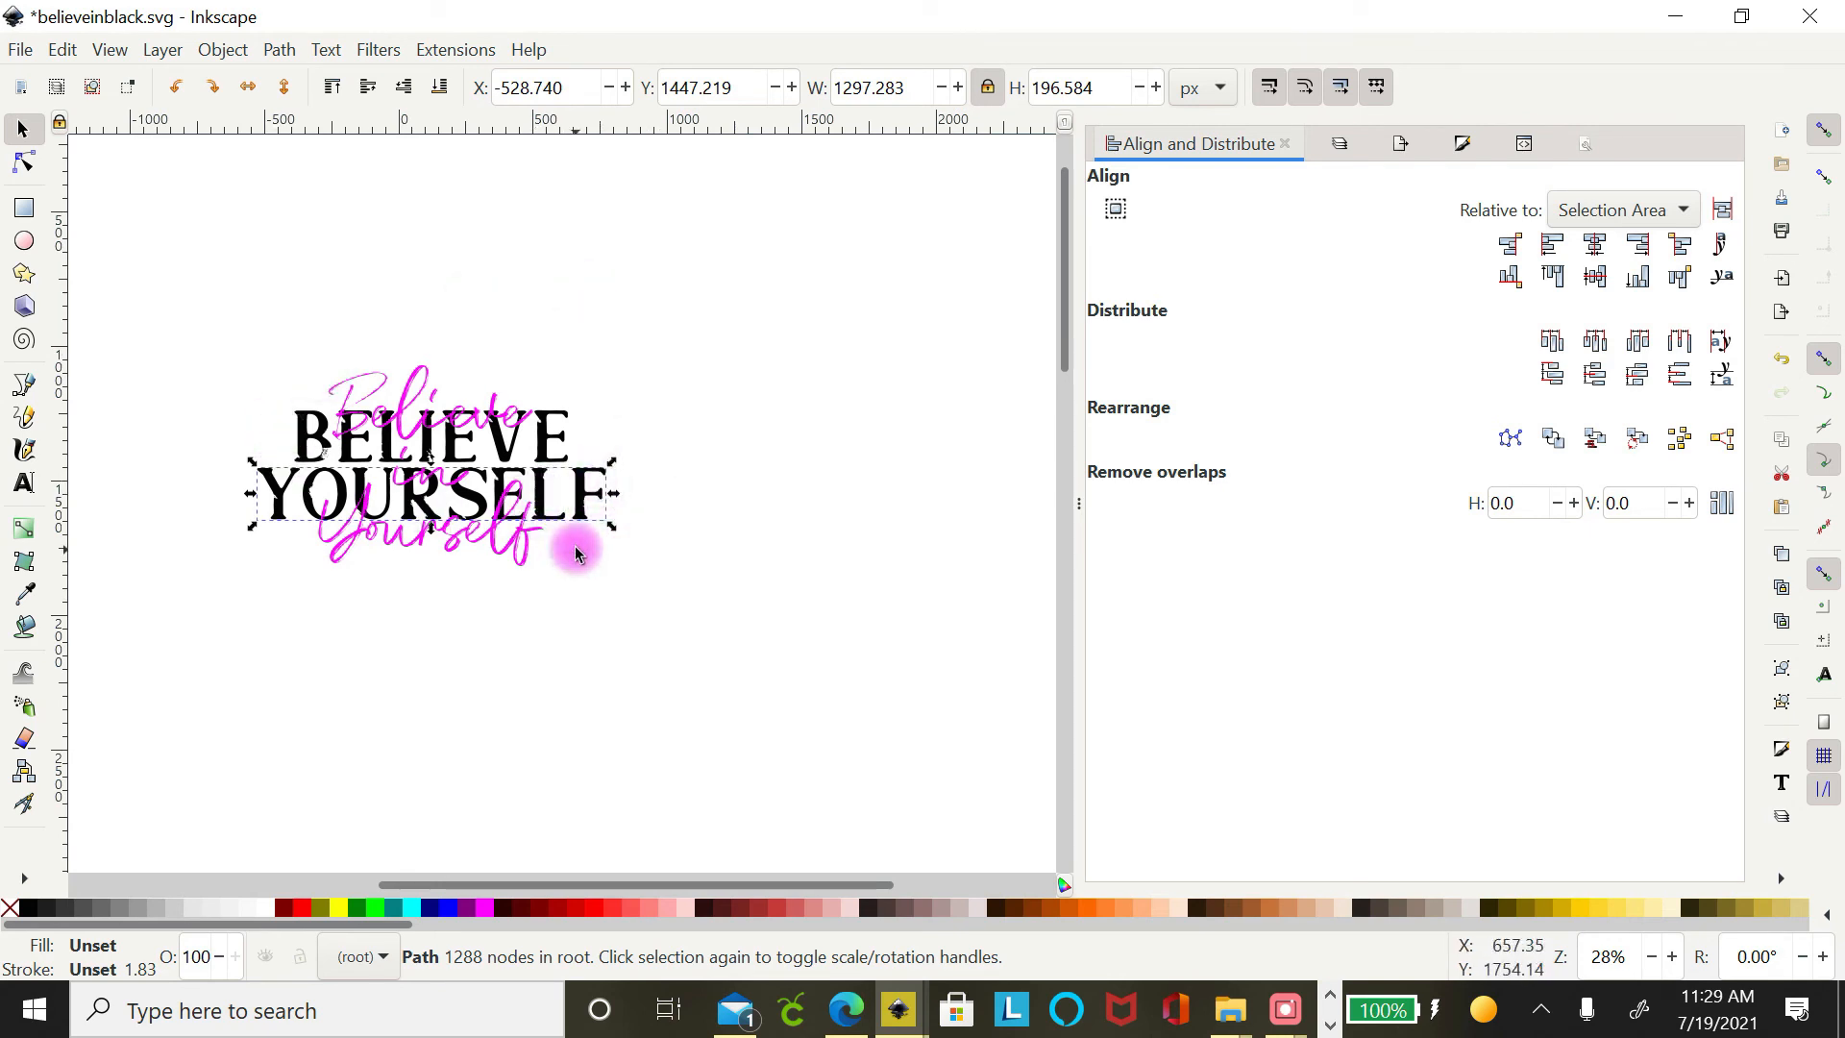
# Unite the black caps words BELIEVE and YOURSELF into one path with Union.
pyautogui.keyDown('shift'); pyautogui.click(554, 463); pyautogui.keyUp('shift')
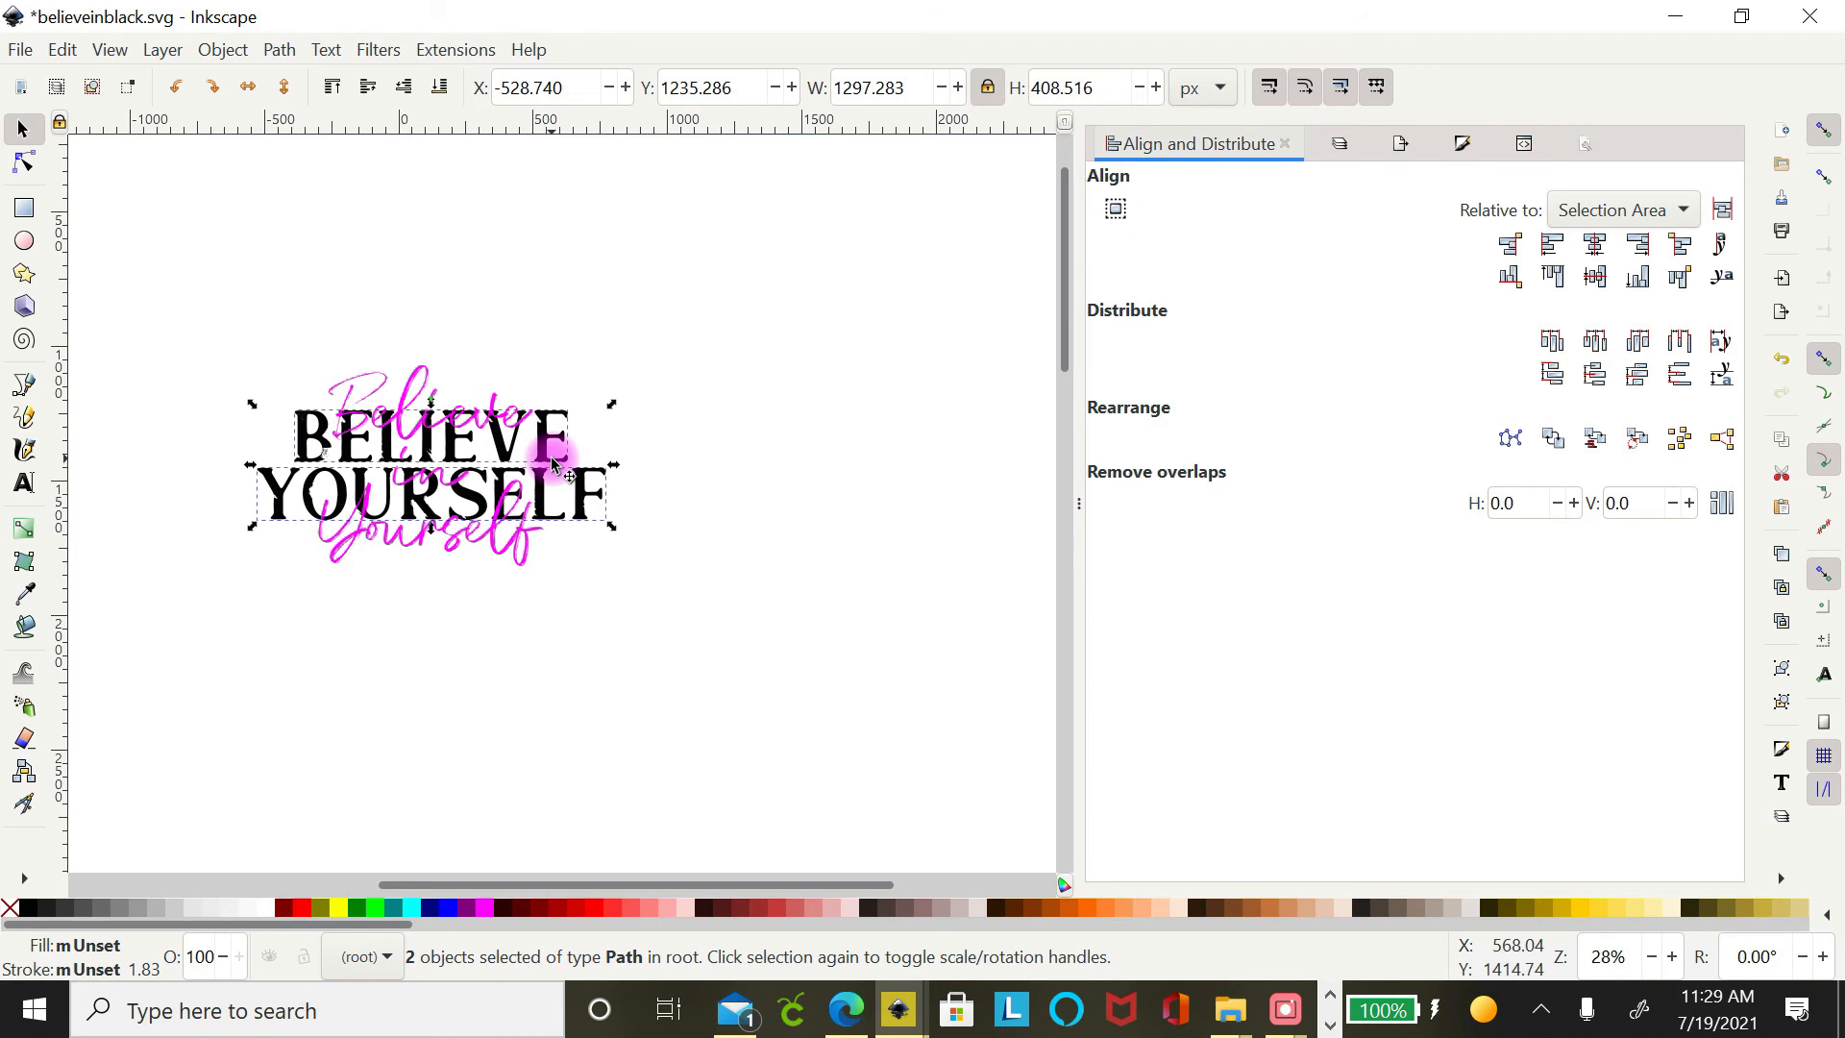
pyautogui.click(277, 50)
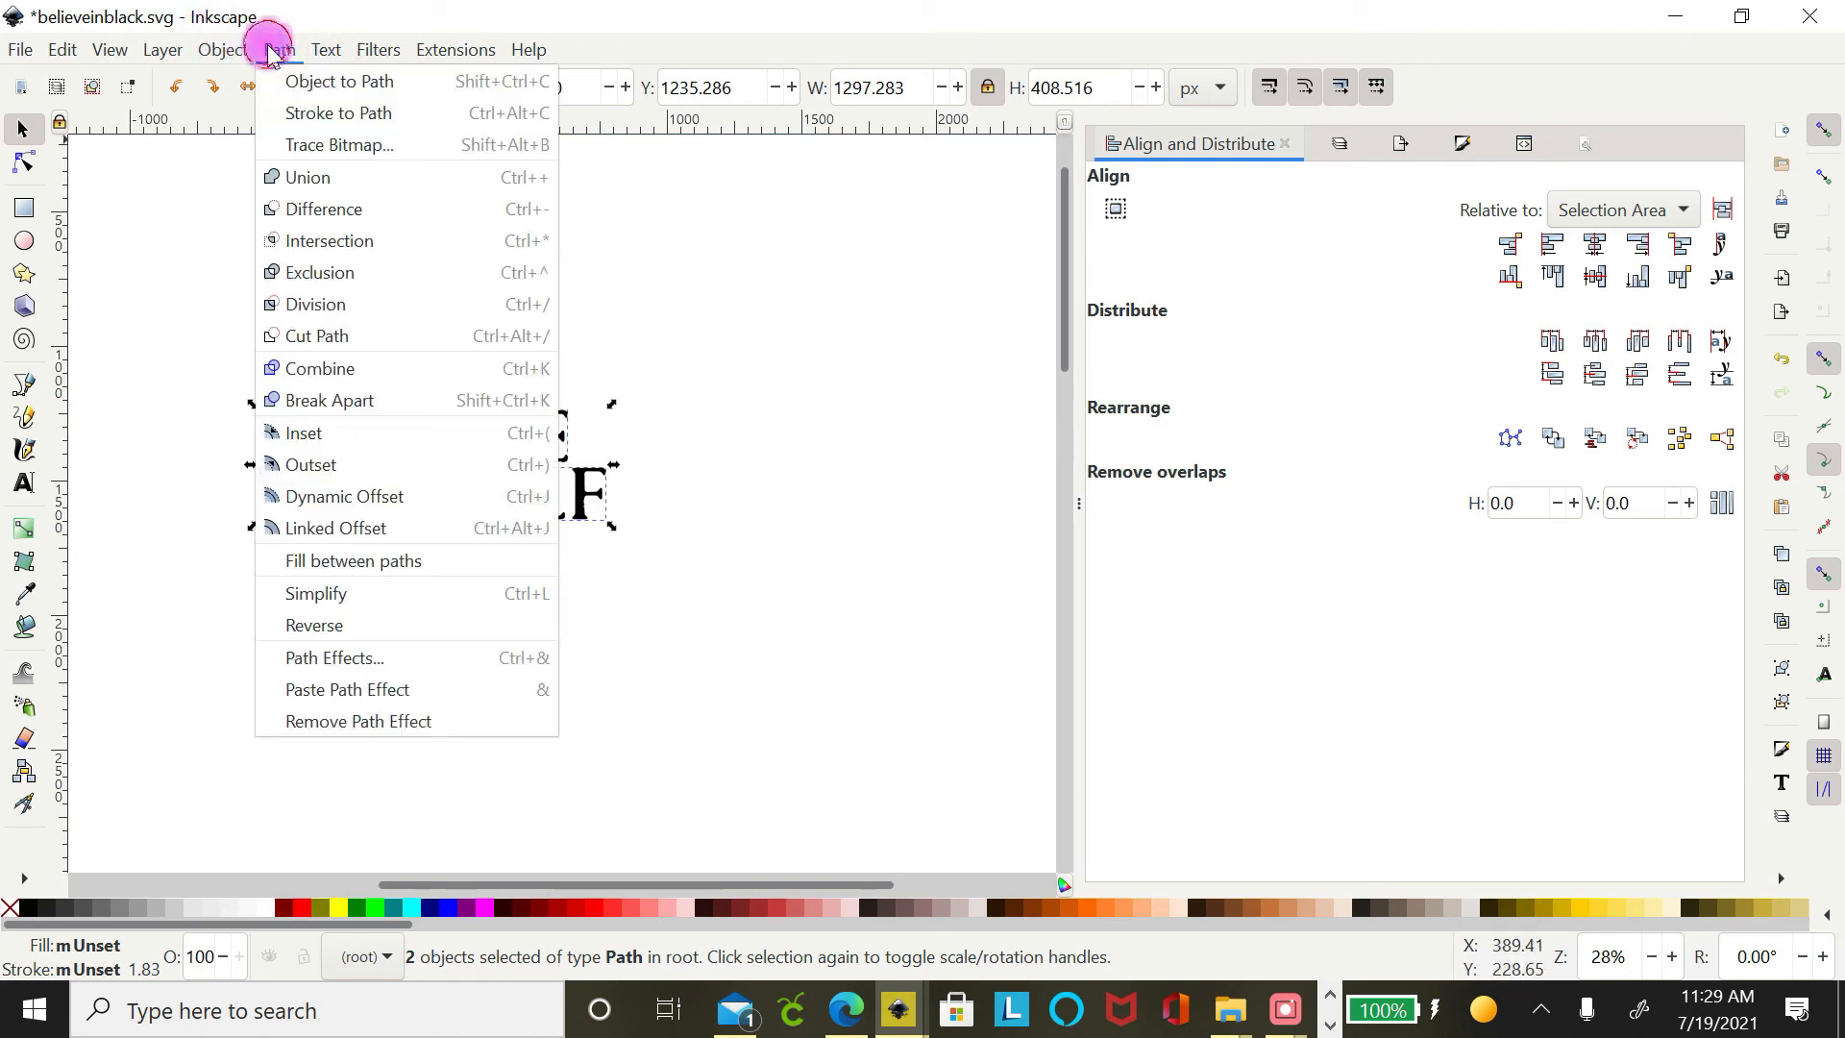
pyautogui.click(333, 178)
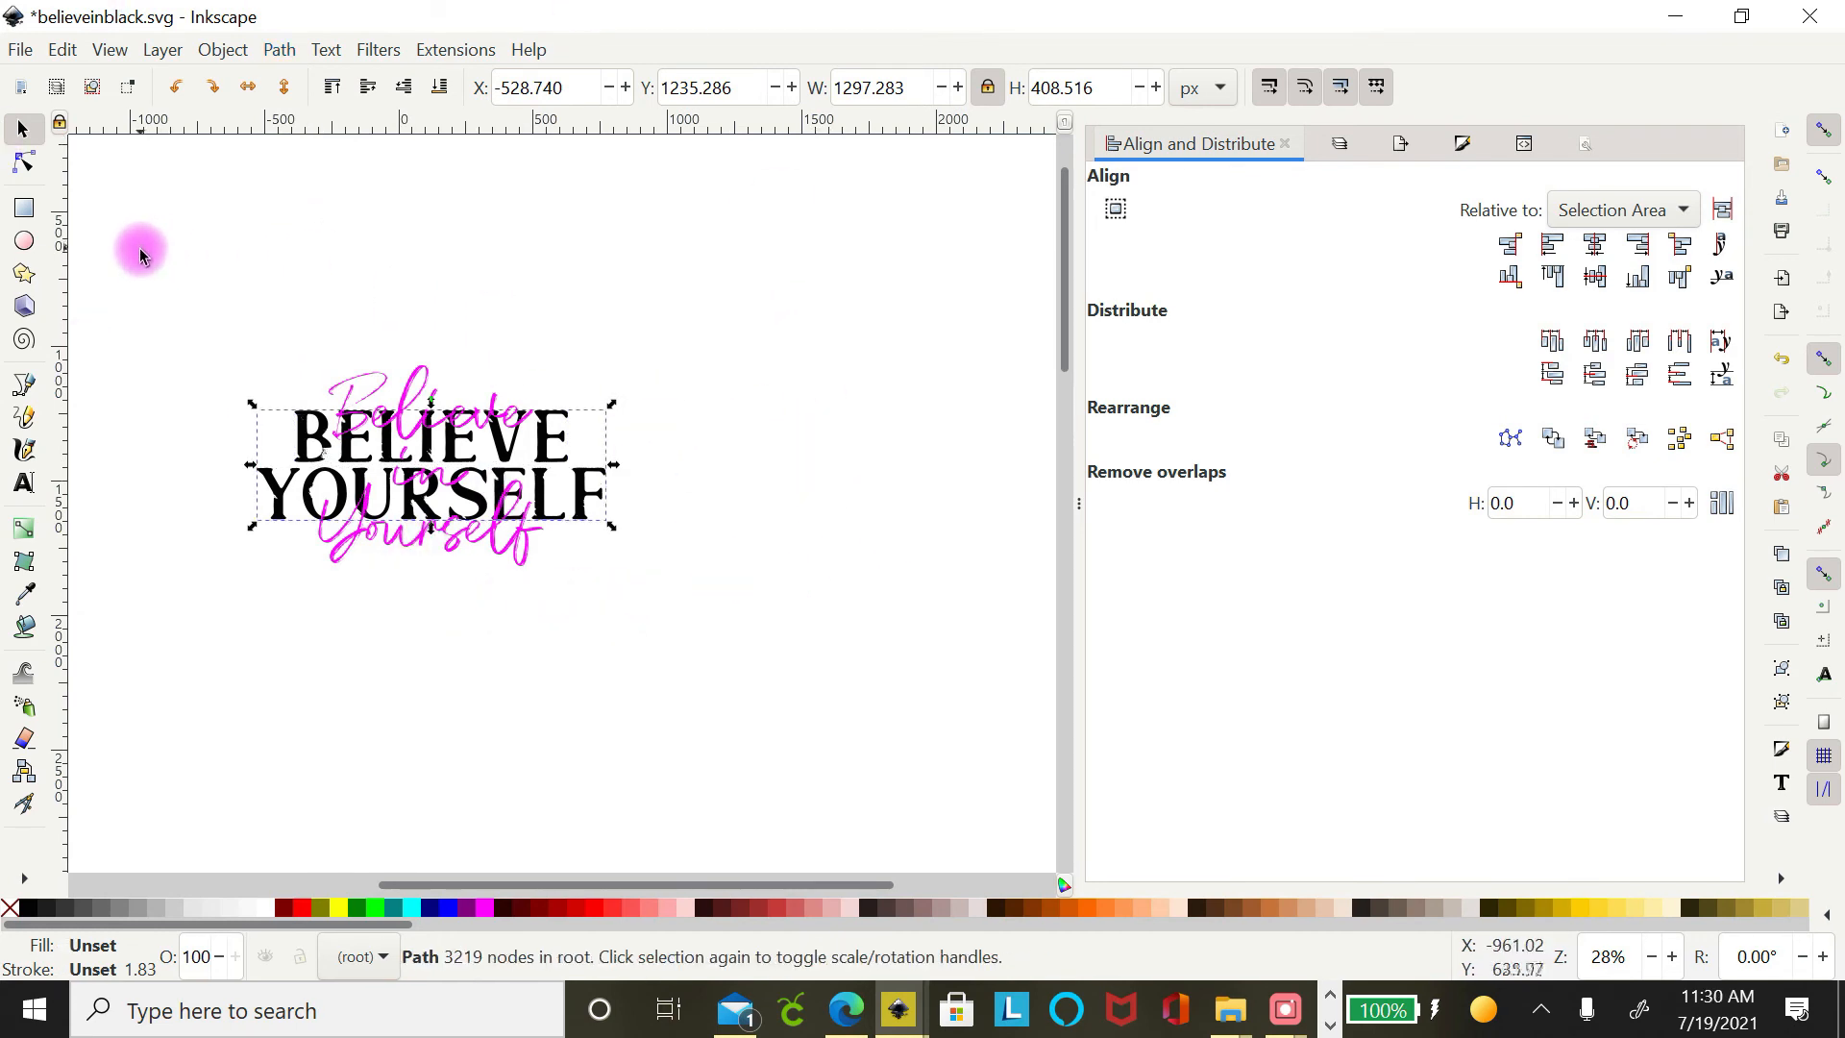
# Select the magenta script path and the black caps path together and group them.
pyautogui.moveTo(126, 286); pyautogui.dragTo(906, 711)
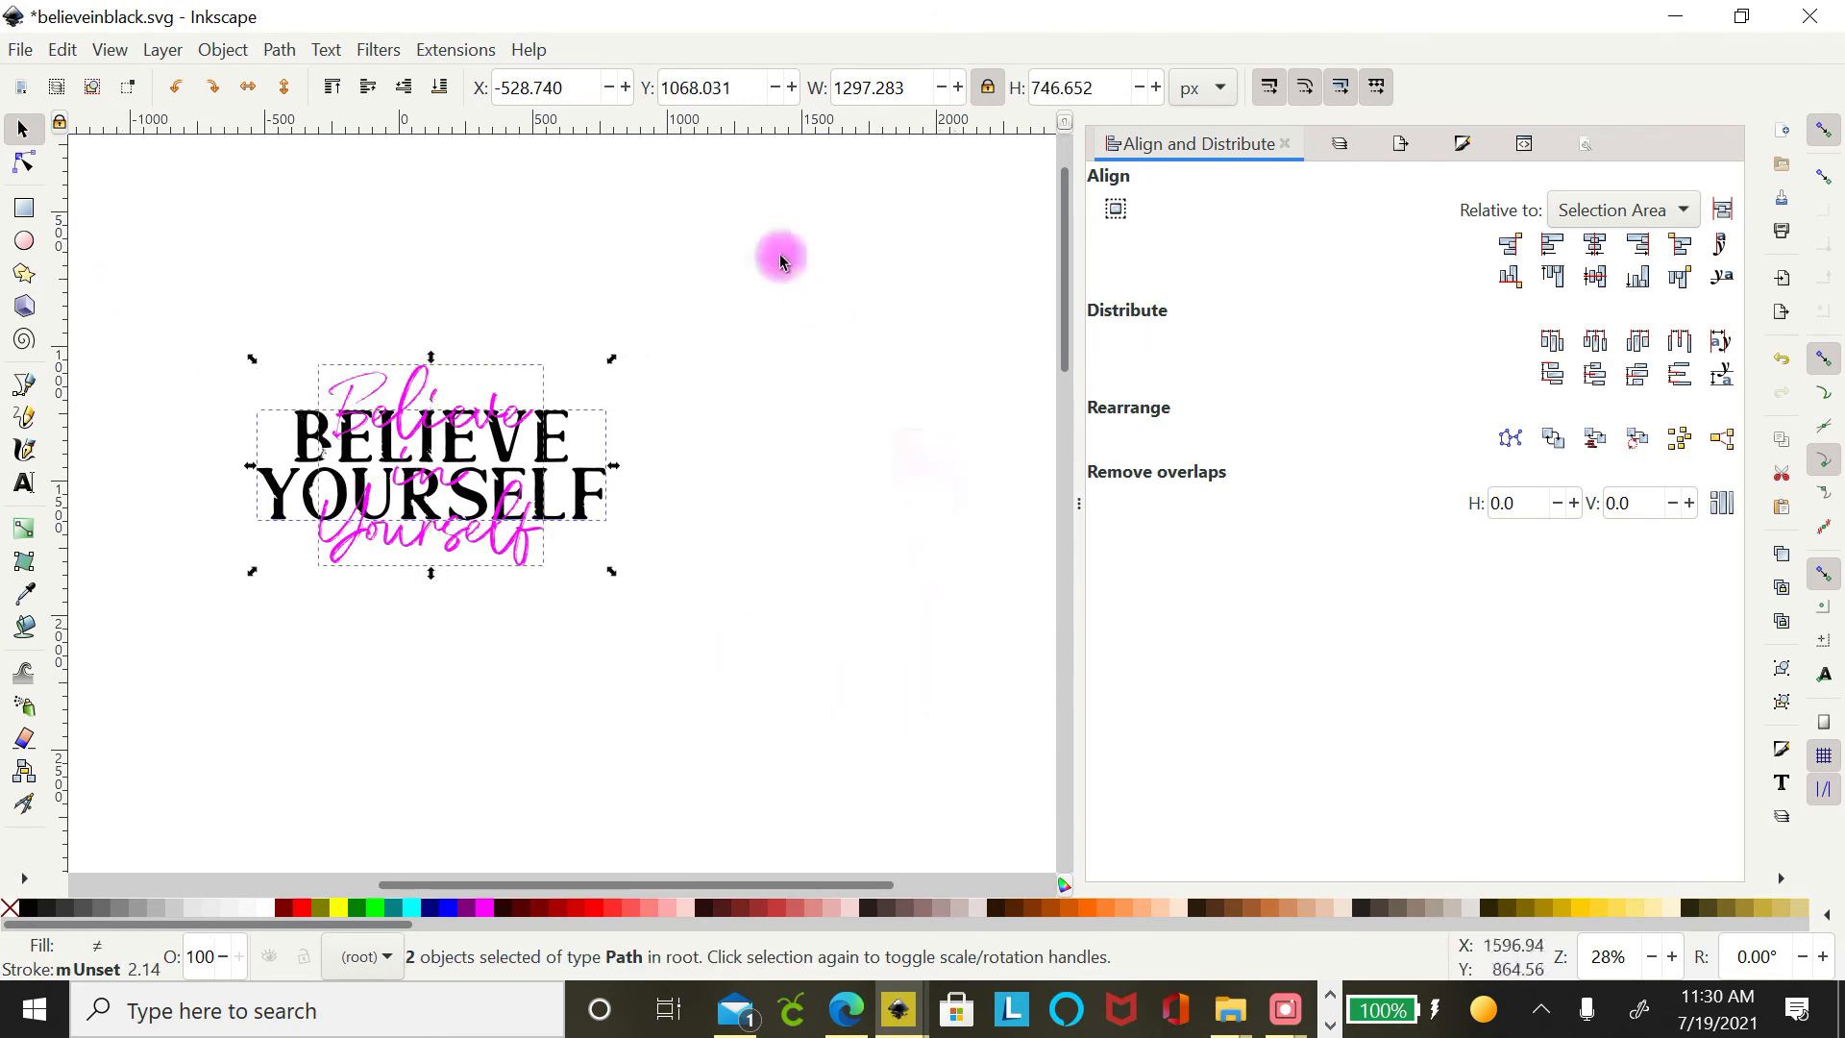
pyautogui.click(280, 51)
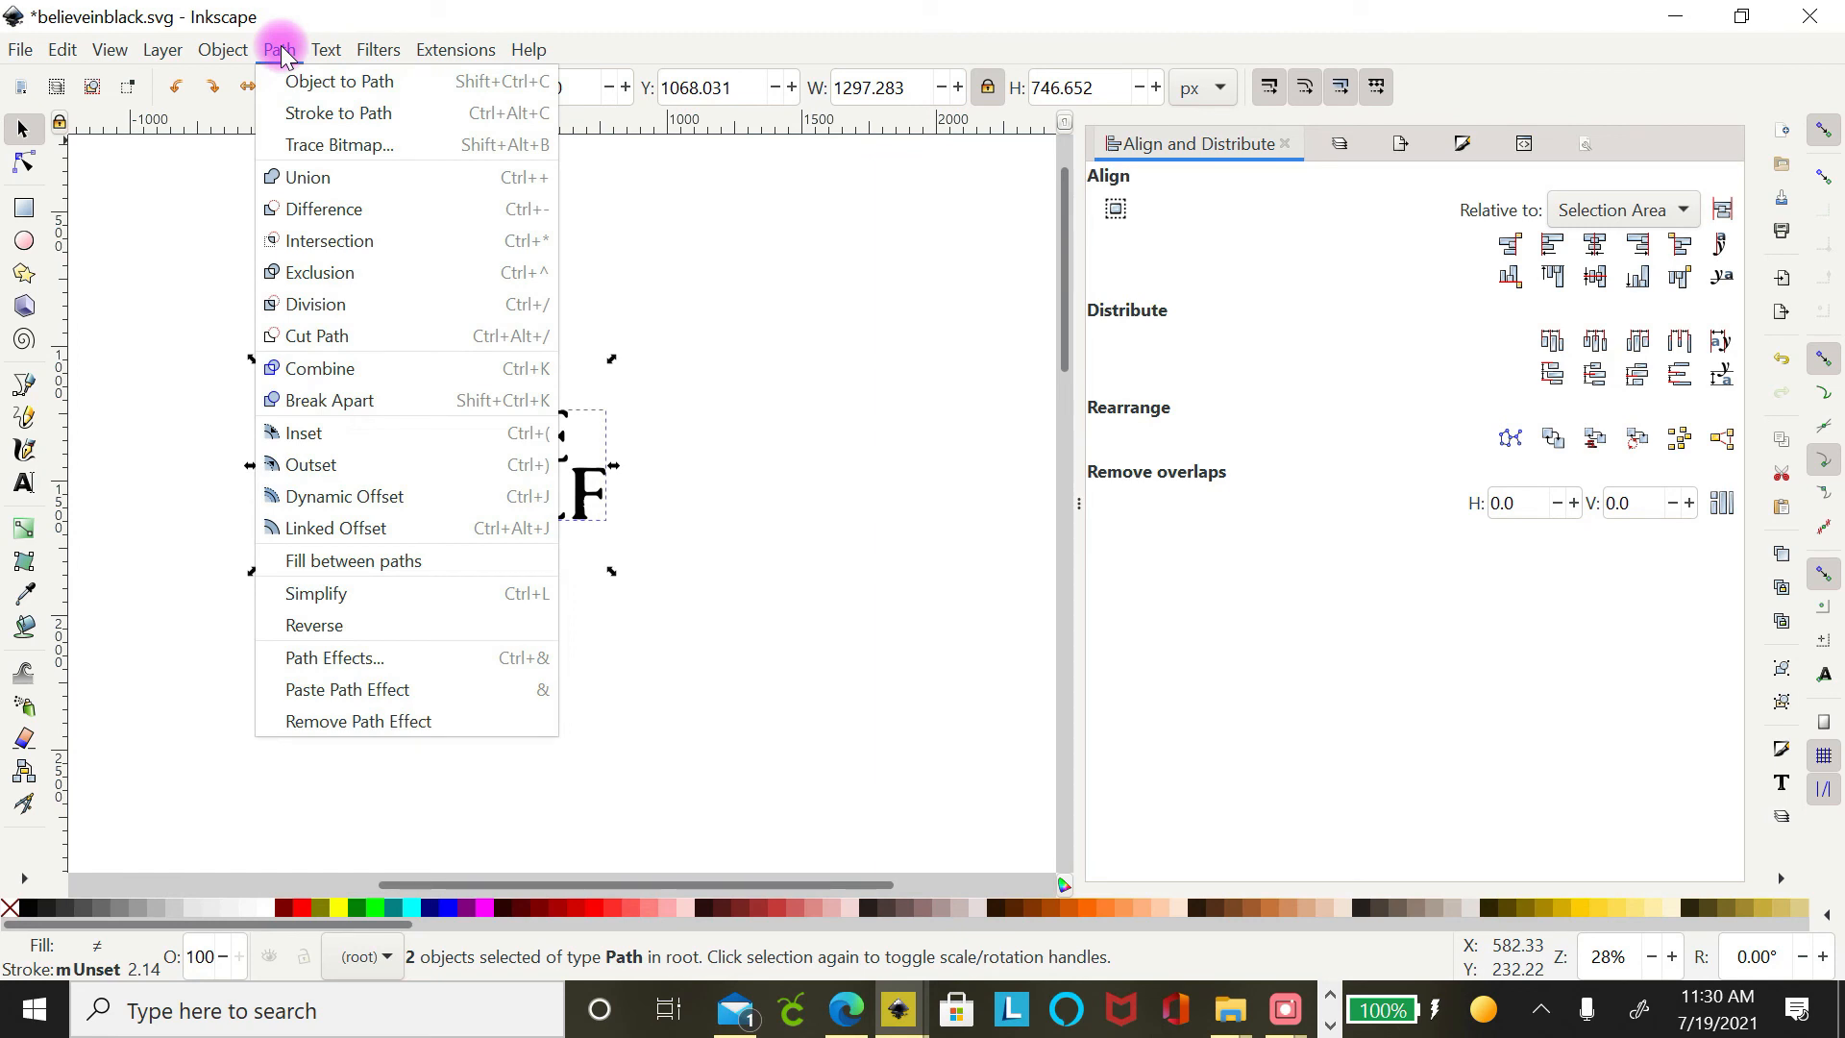
pyautogui.click(279, 51)
pyautogui.click(222, 49)
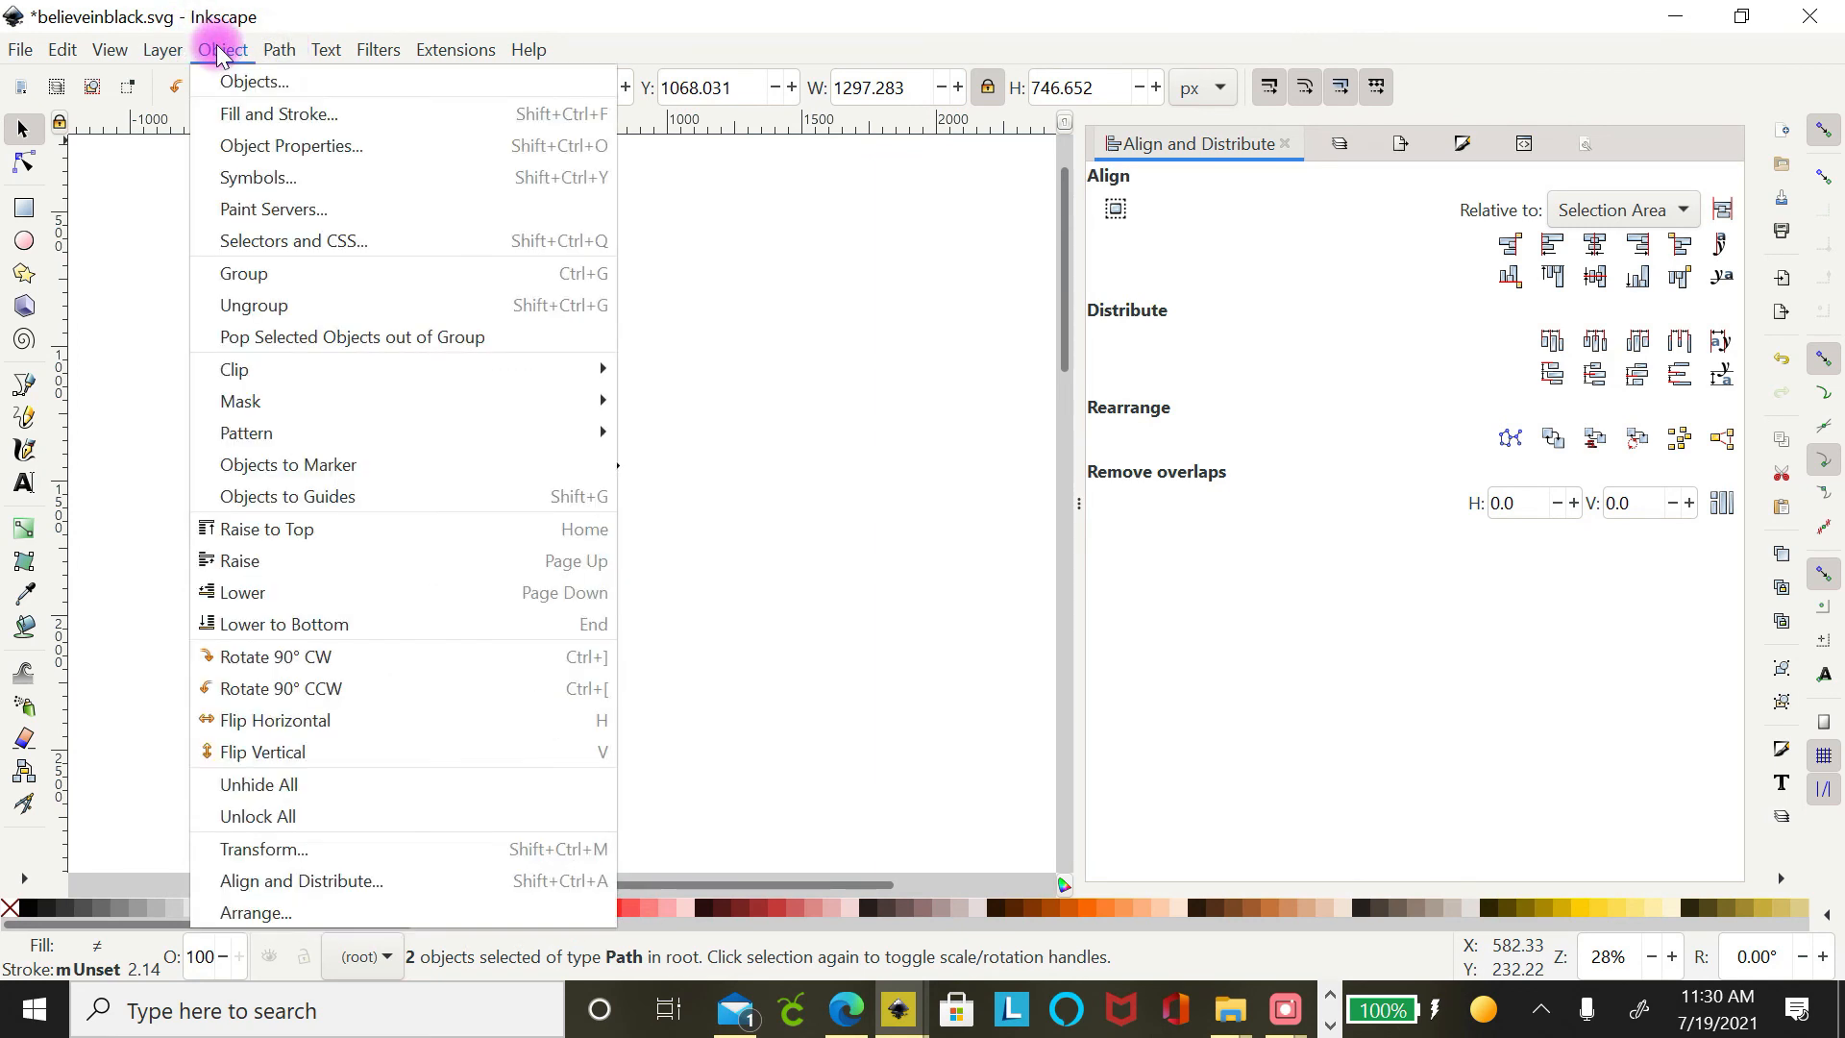
pyautogui.click(309, 275)
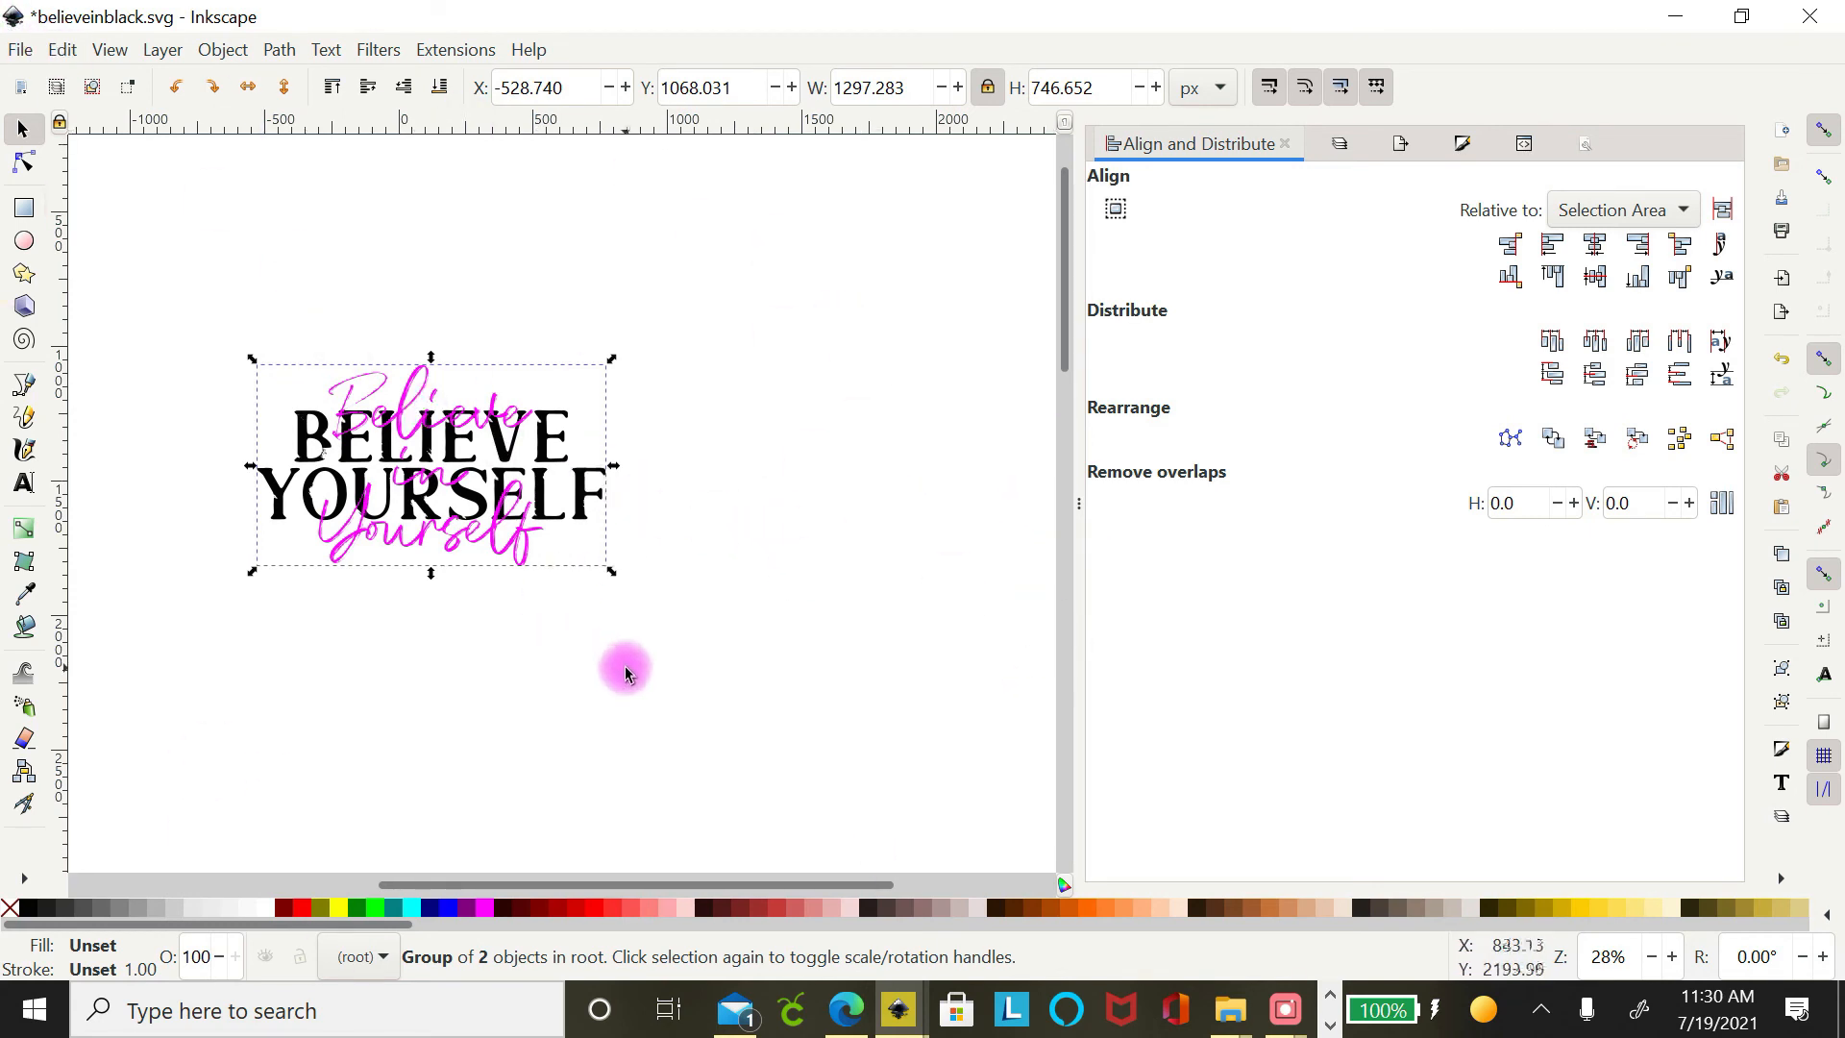
# Try to save the grouped design as a Plain SVG named believeinblack in the Pictures folder.
pyautogui.click(20, 50)
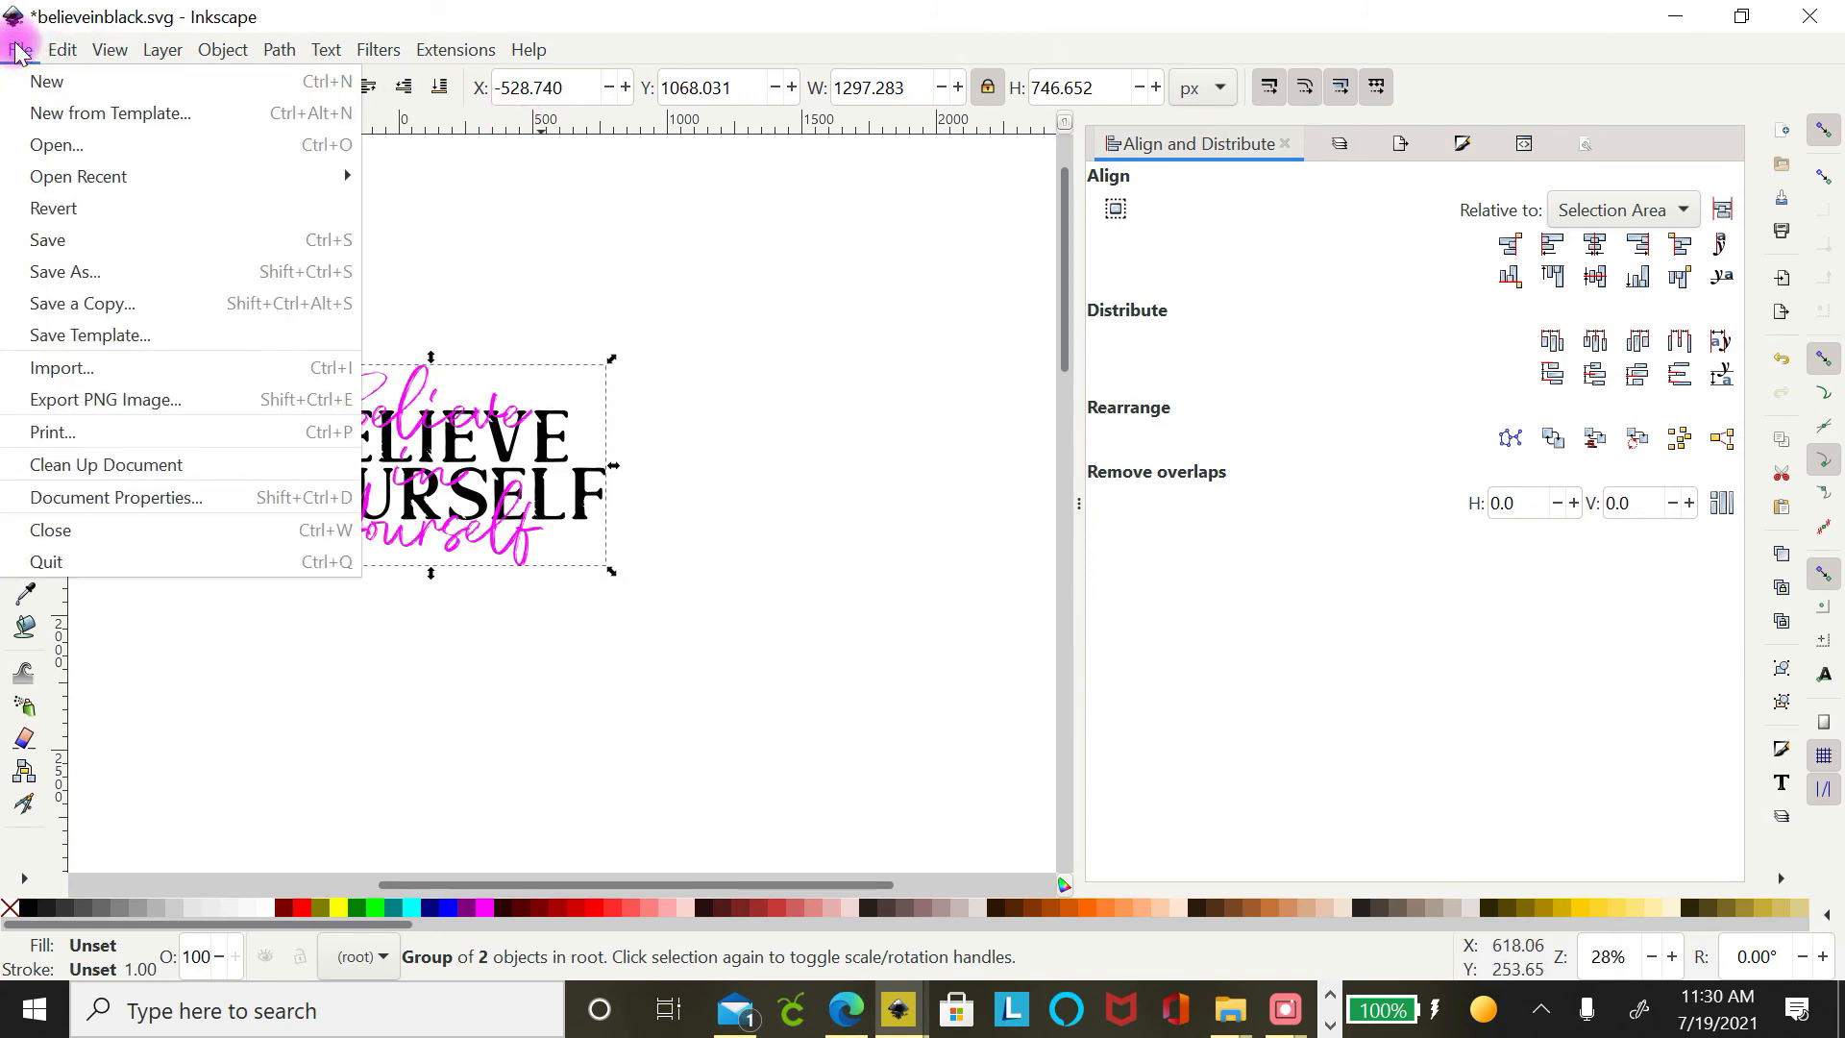
pyautogui.click(116, 271)
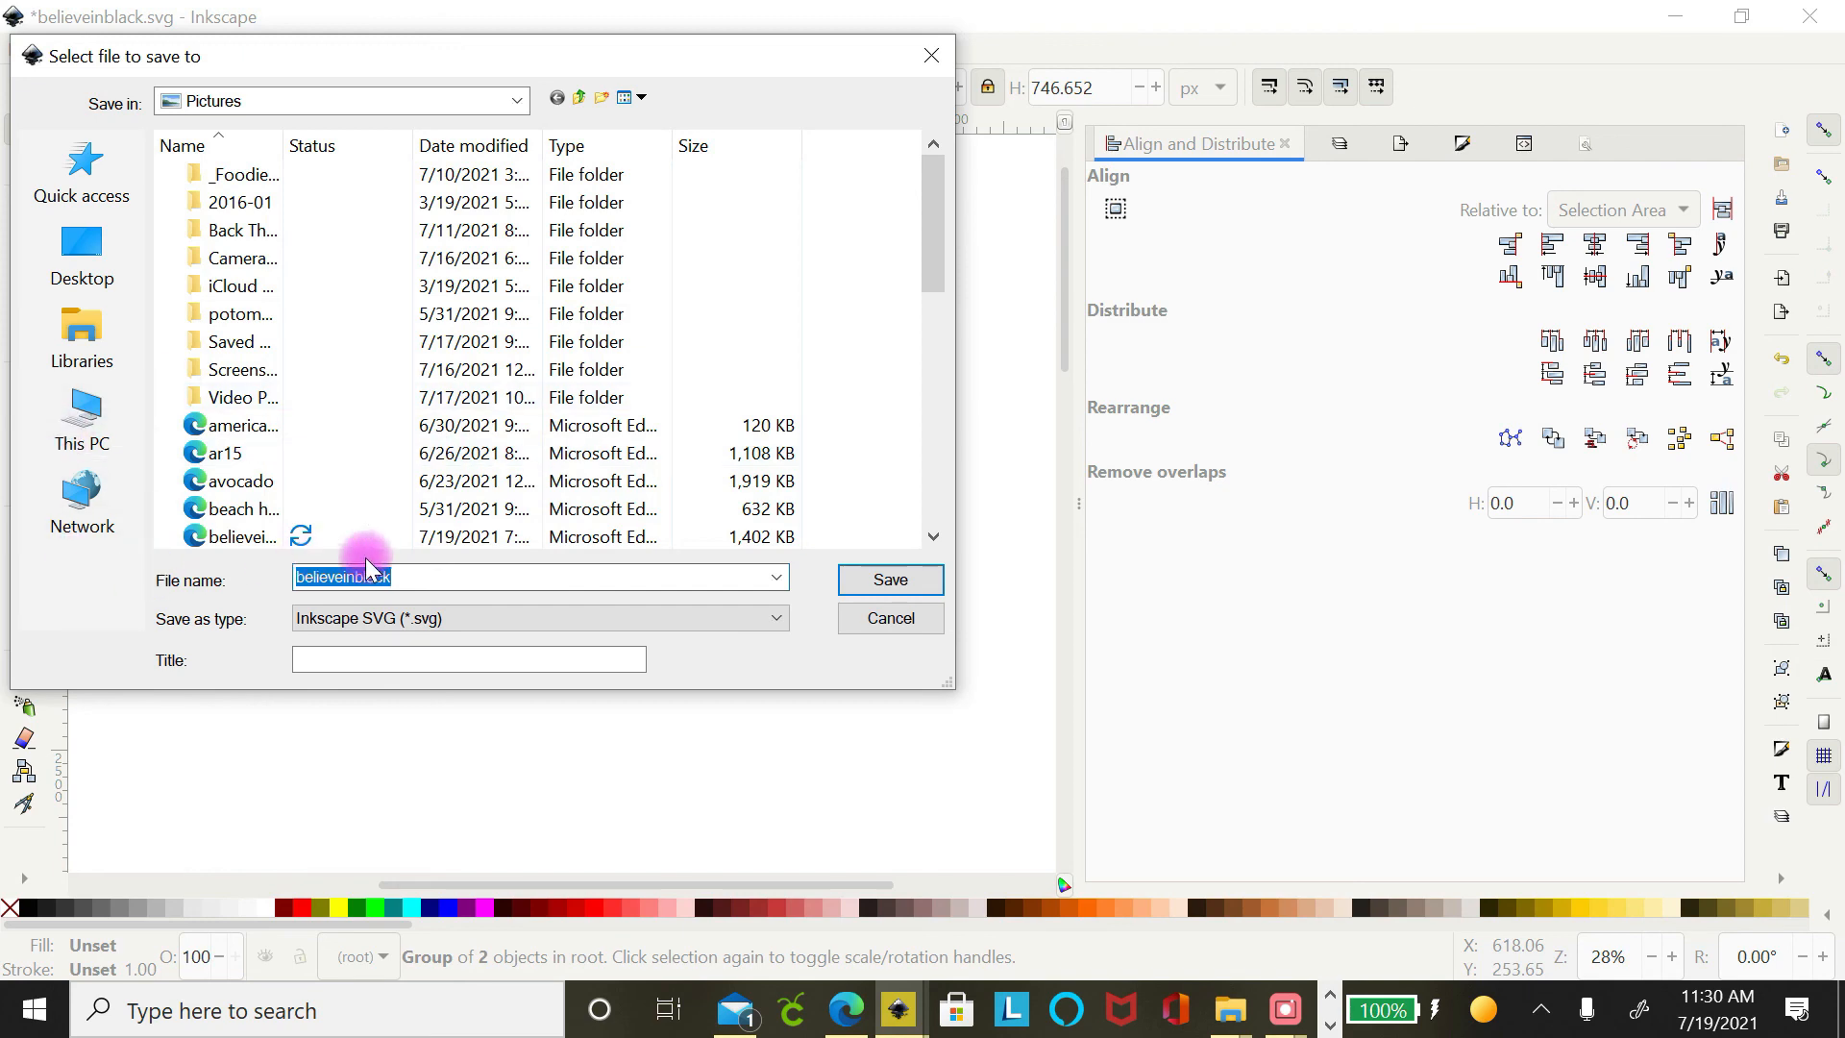
pyautogui.click(579, 621)
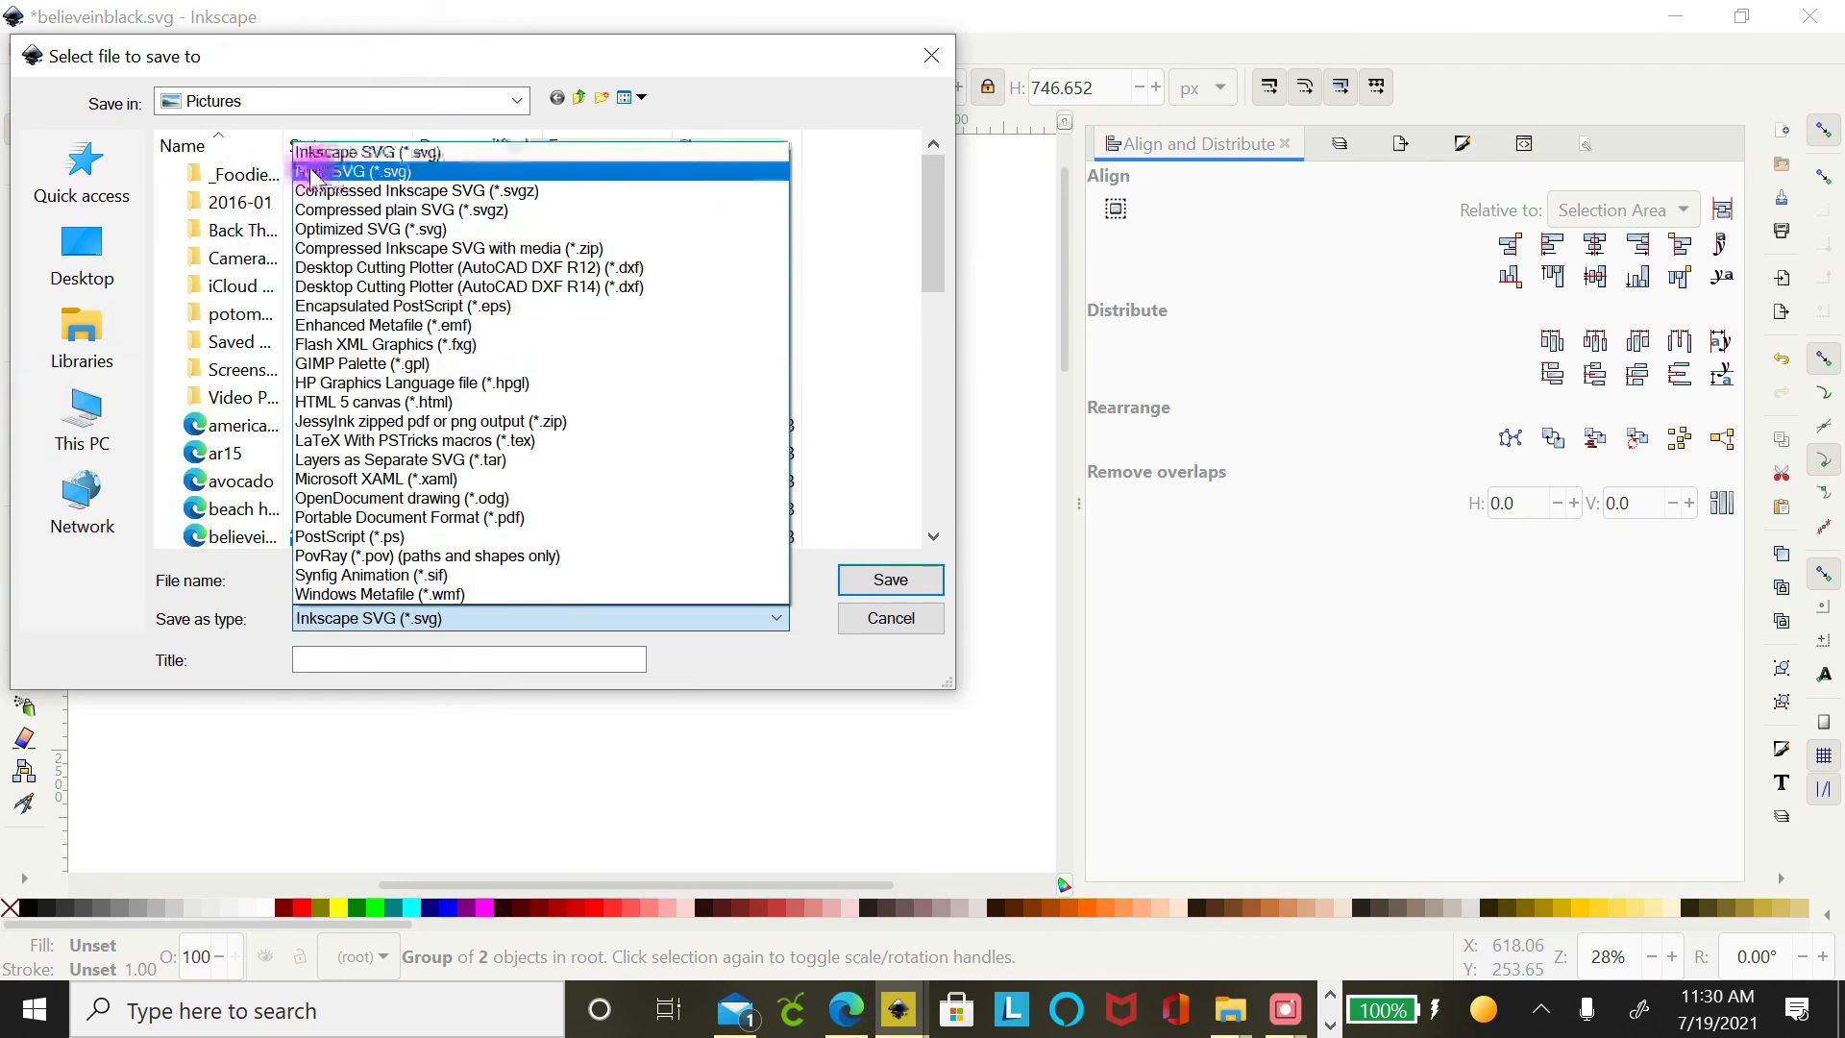
pyautogui.click(397, 173)
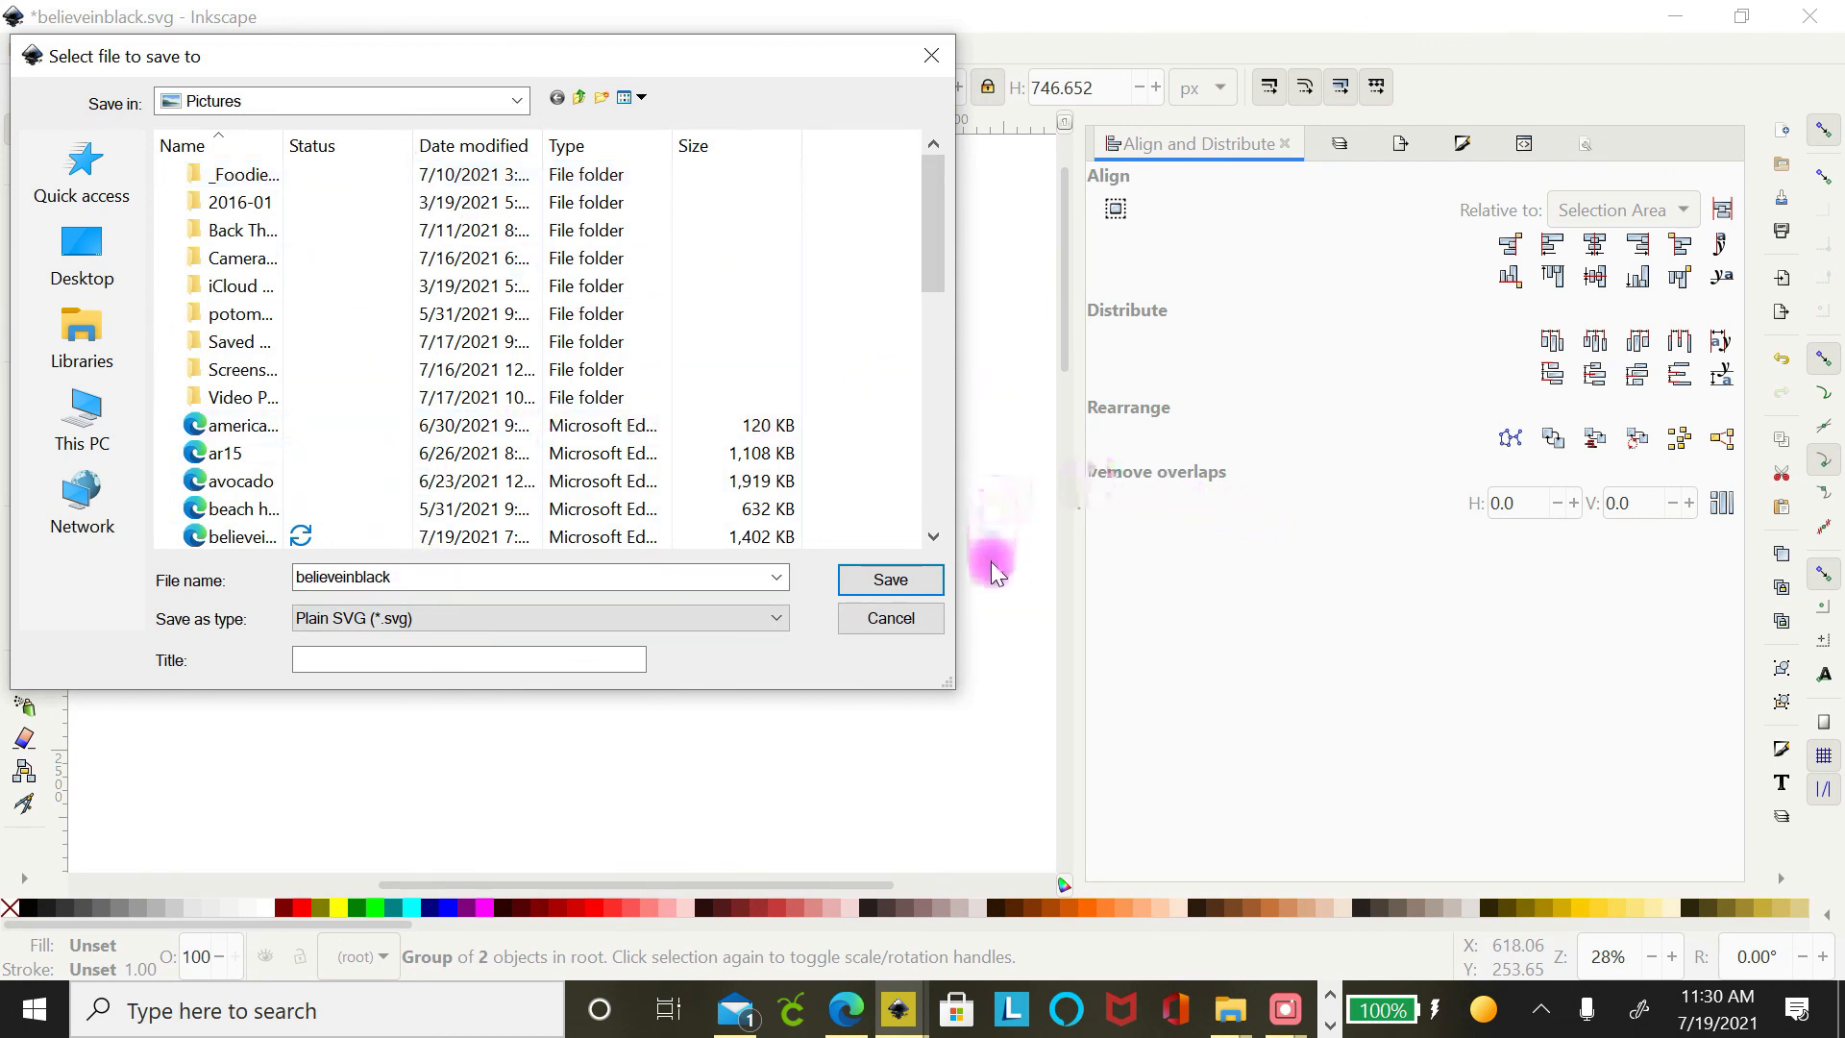
pyautogui.click(919, 588)
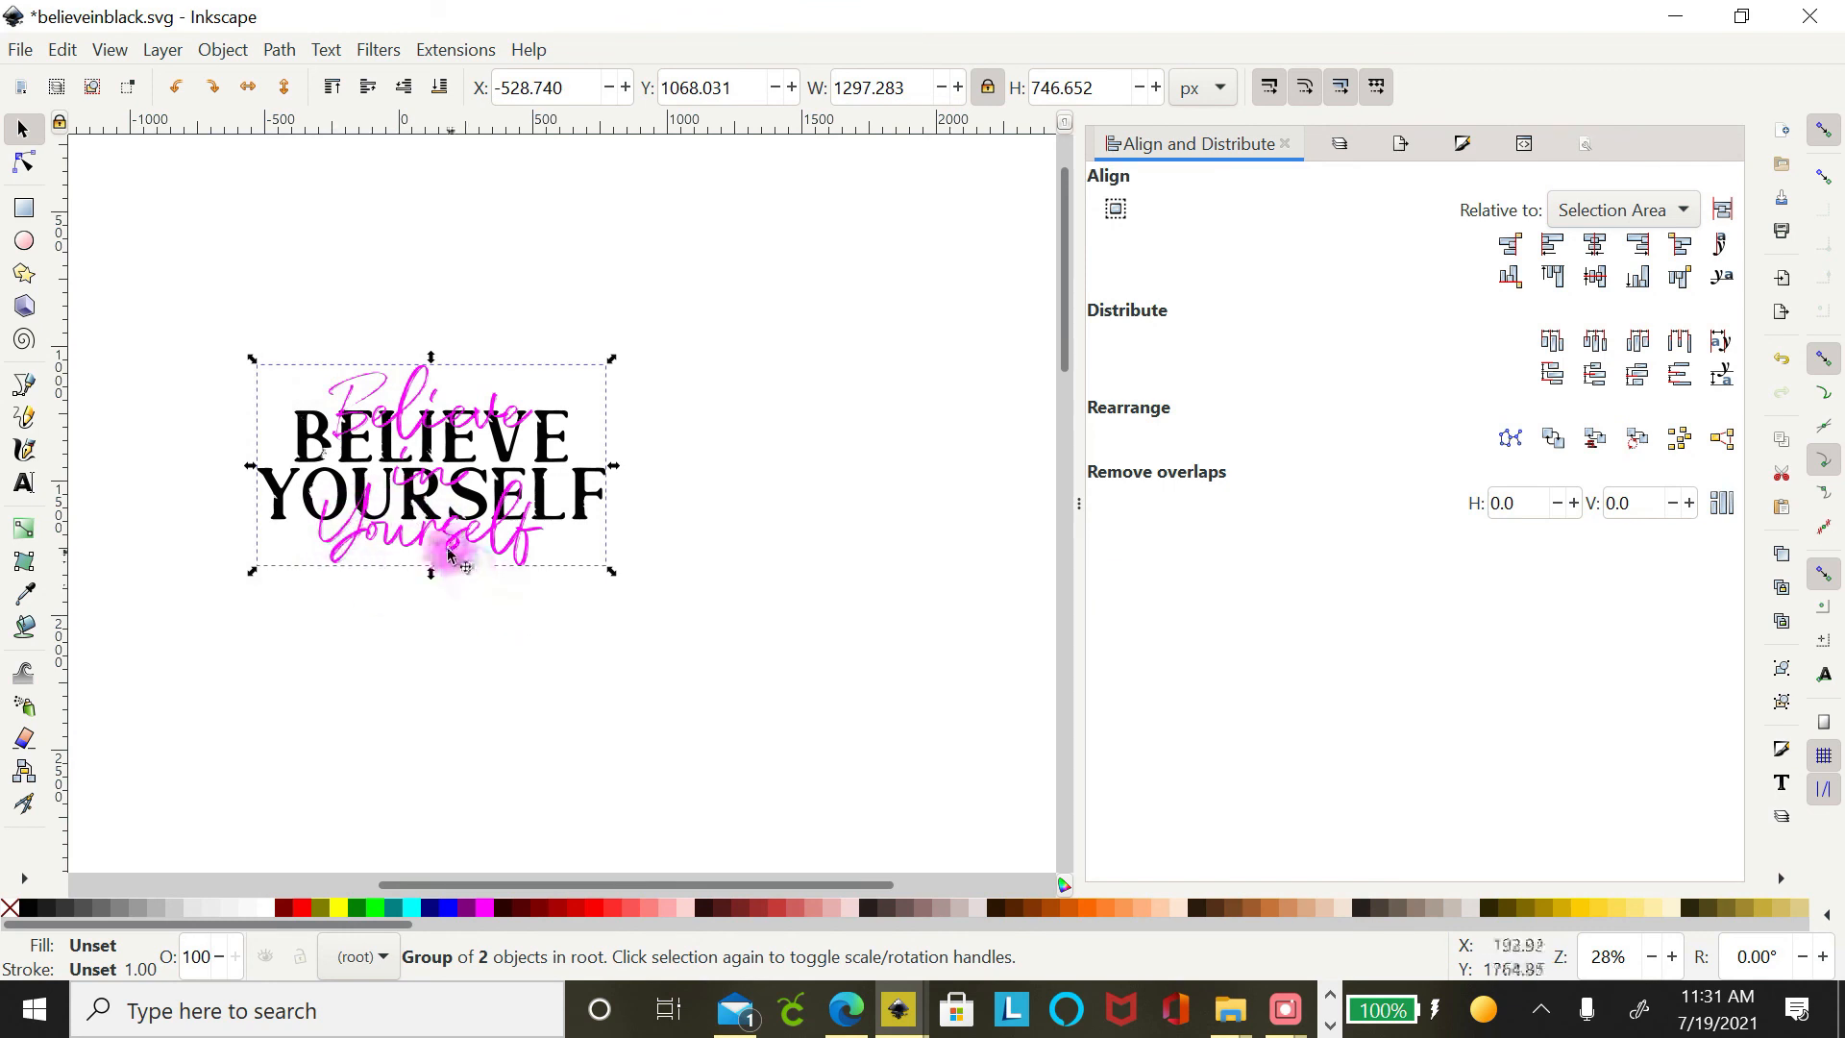
# Move the grouped design about 161 px to the right and 64 px down on the canvas.
pyautogui.moveTo(452, 500); pyautogui.dragTo(502, 488)
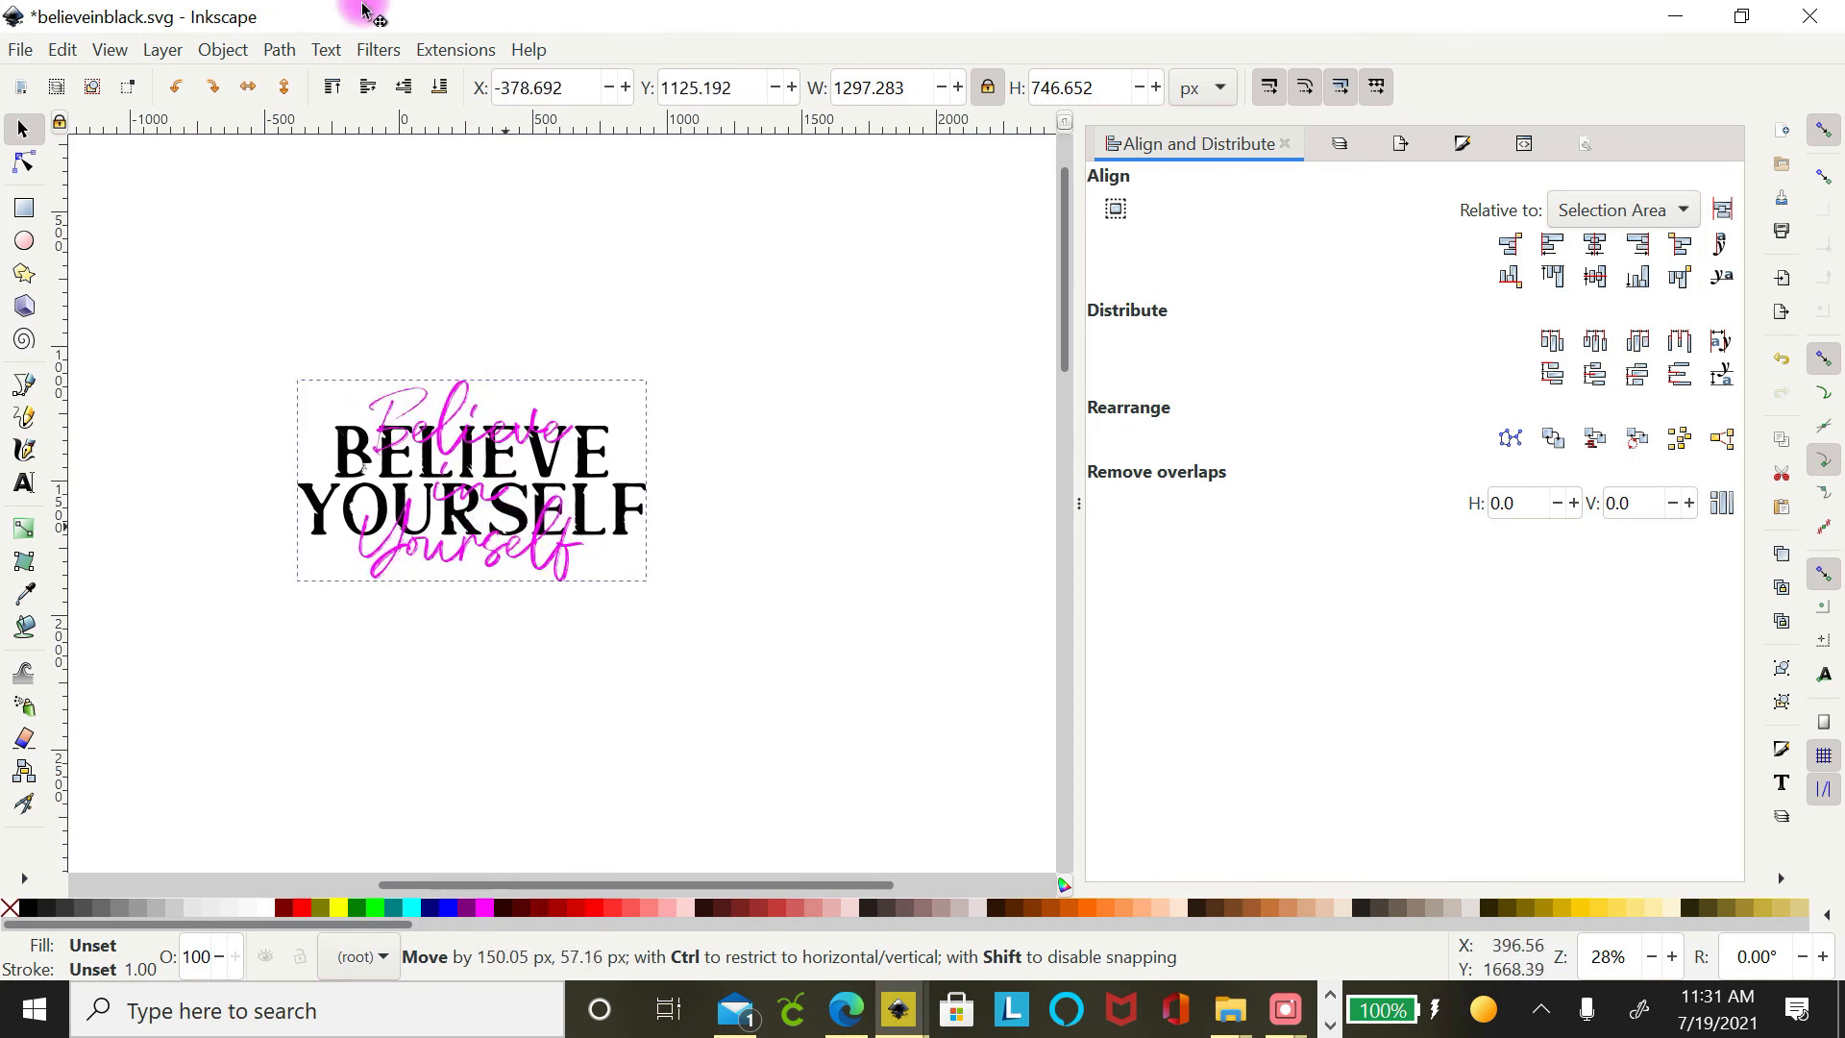
# Try to export the grouped design as a PNG image named believeinblack in the Pictures folder.
pyautogui.click(23, 48)
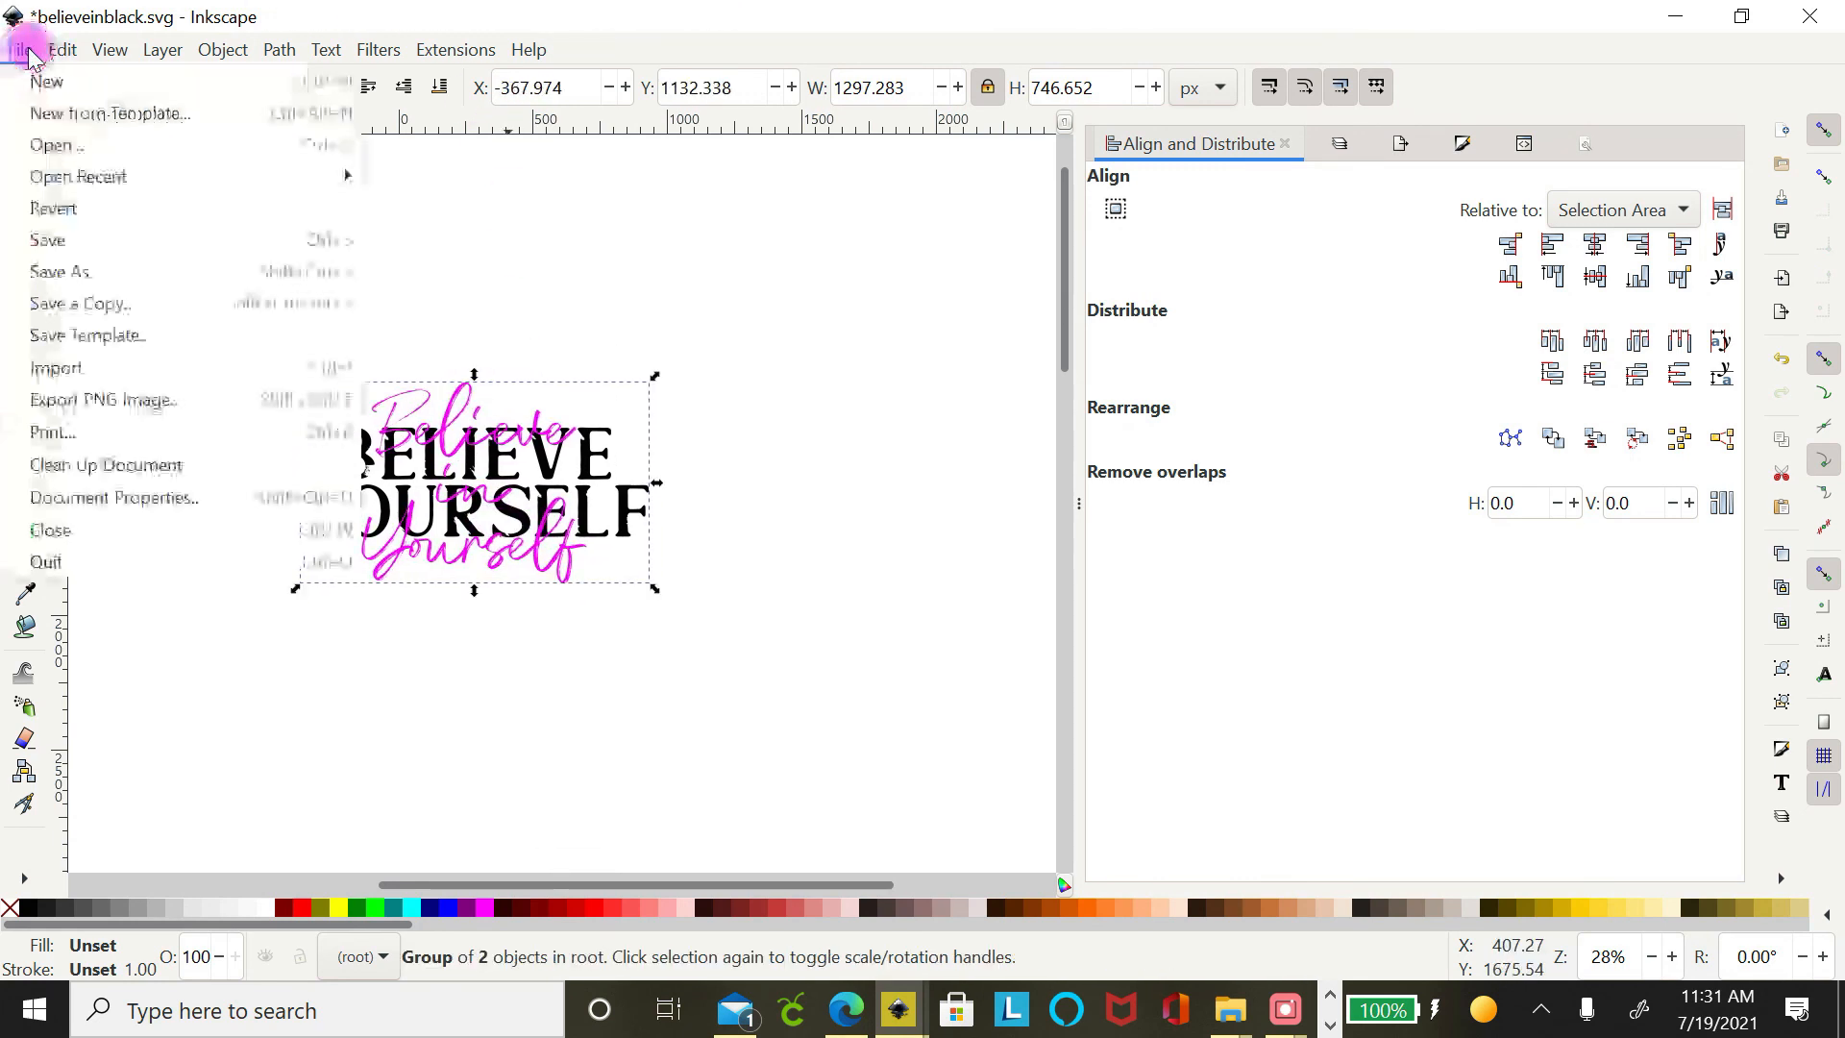
pyautogui.click(173, 420)
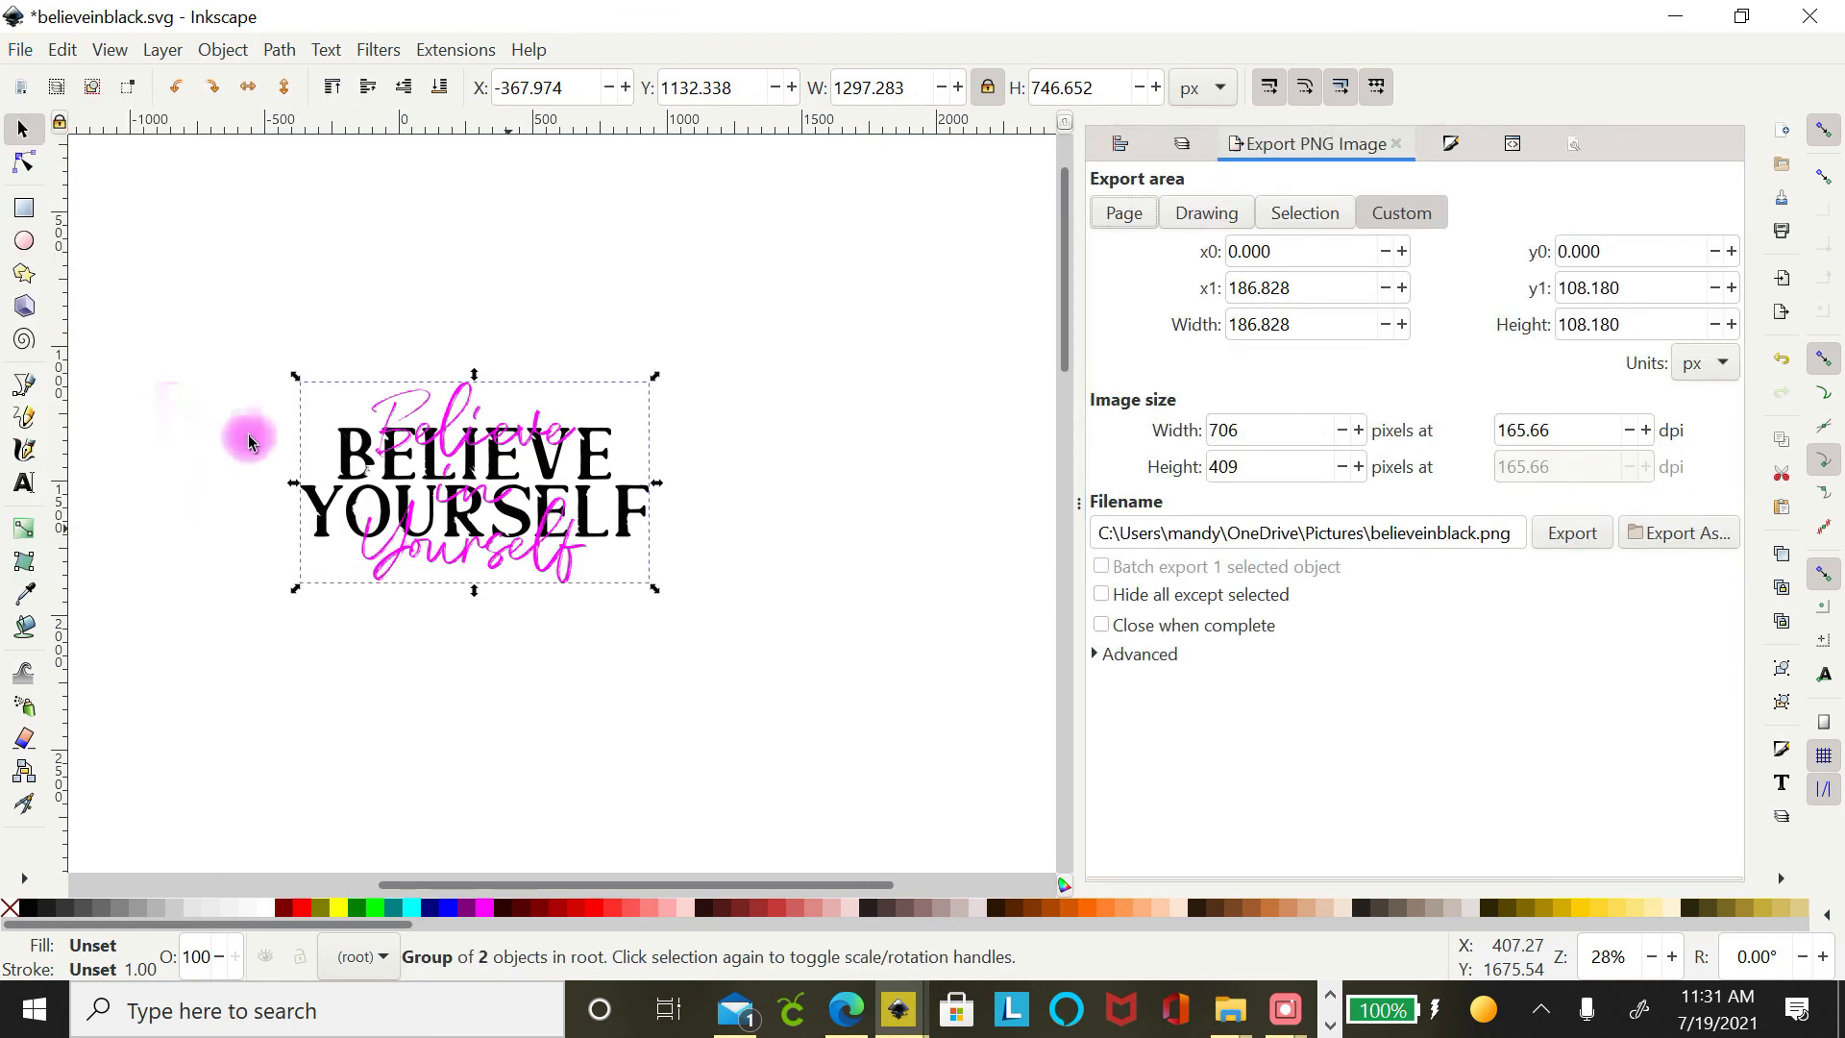
pyautogui.click(1691, 548)
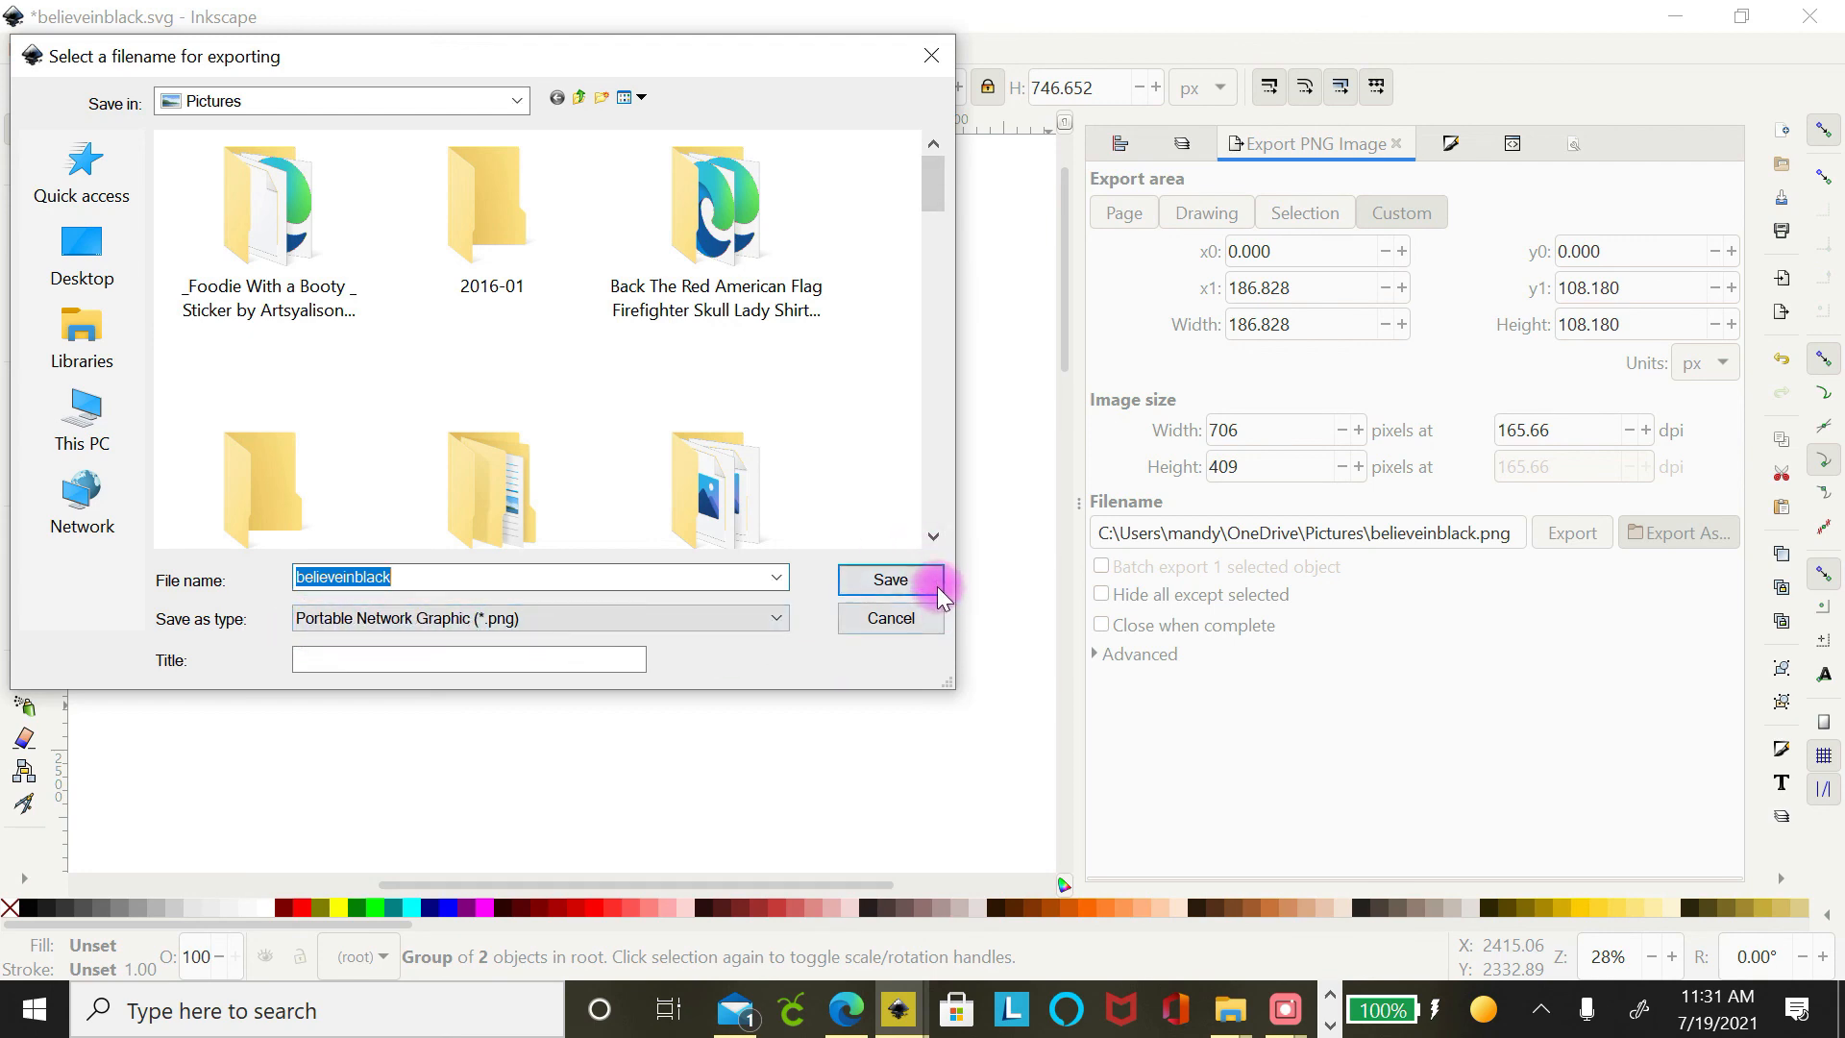
pyautogui.click(924, 623)
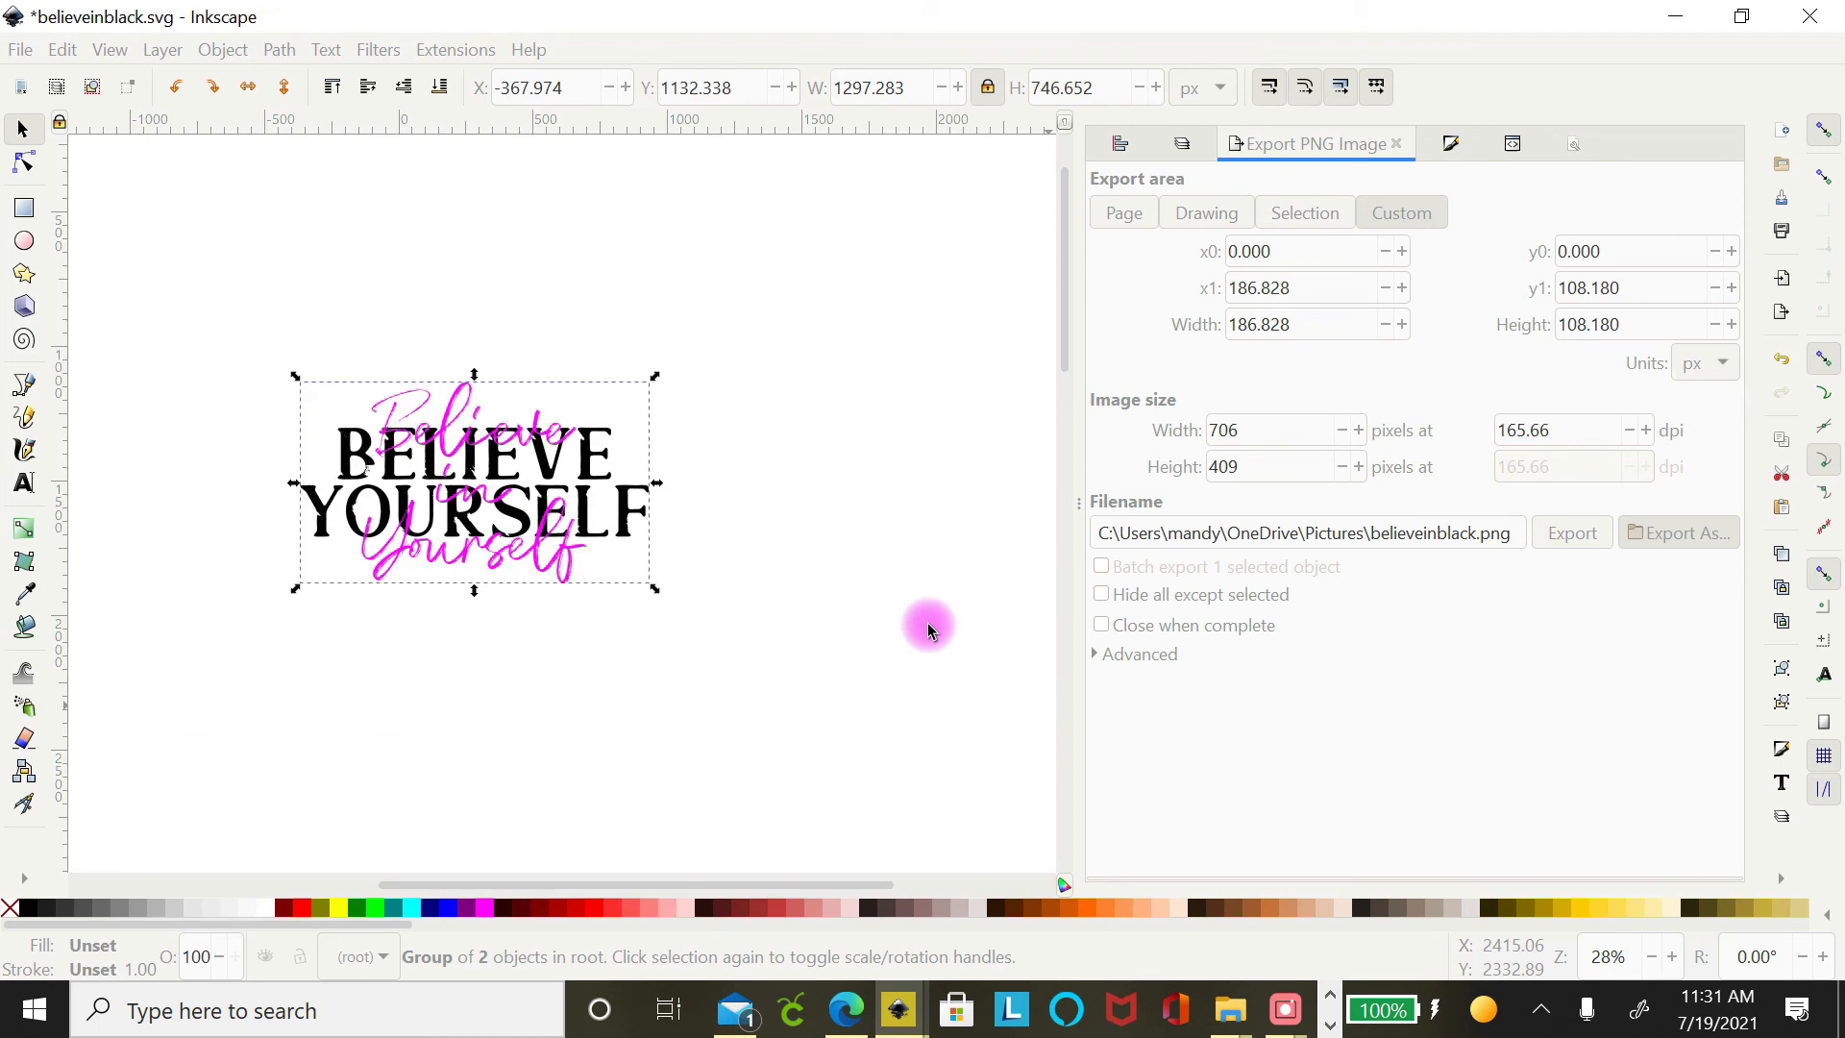